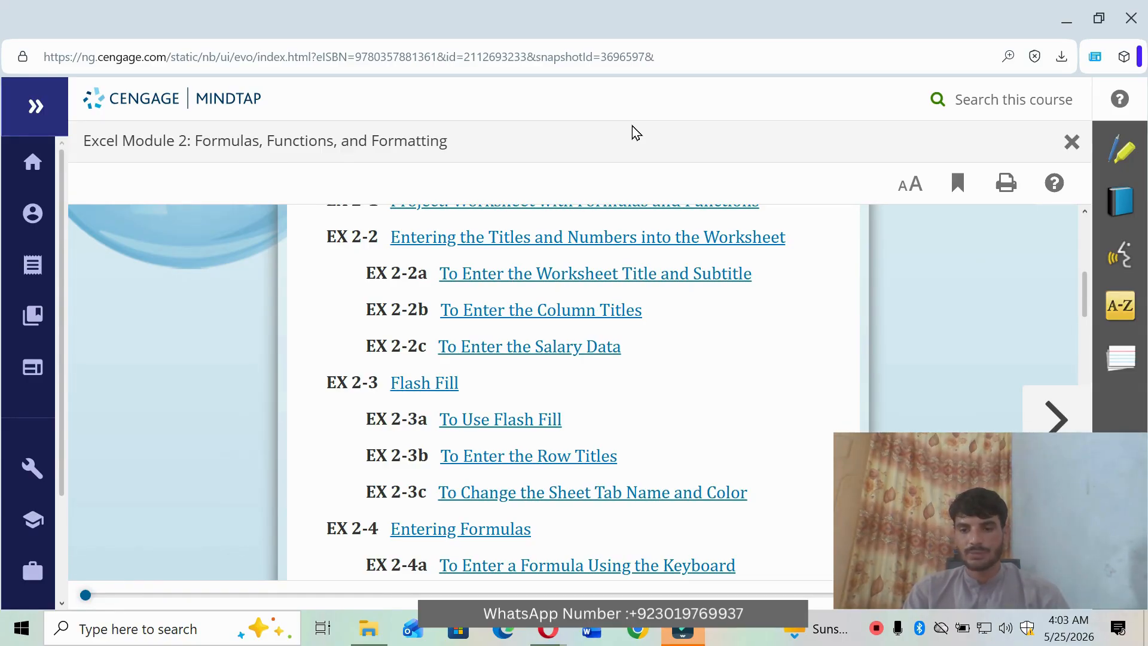
Step: Review the textbook's Excel Module 2 sections from the contents page through EX 2-2a on entering the worksheet title and subtitle
scroll(428, 574, up, 10)
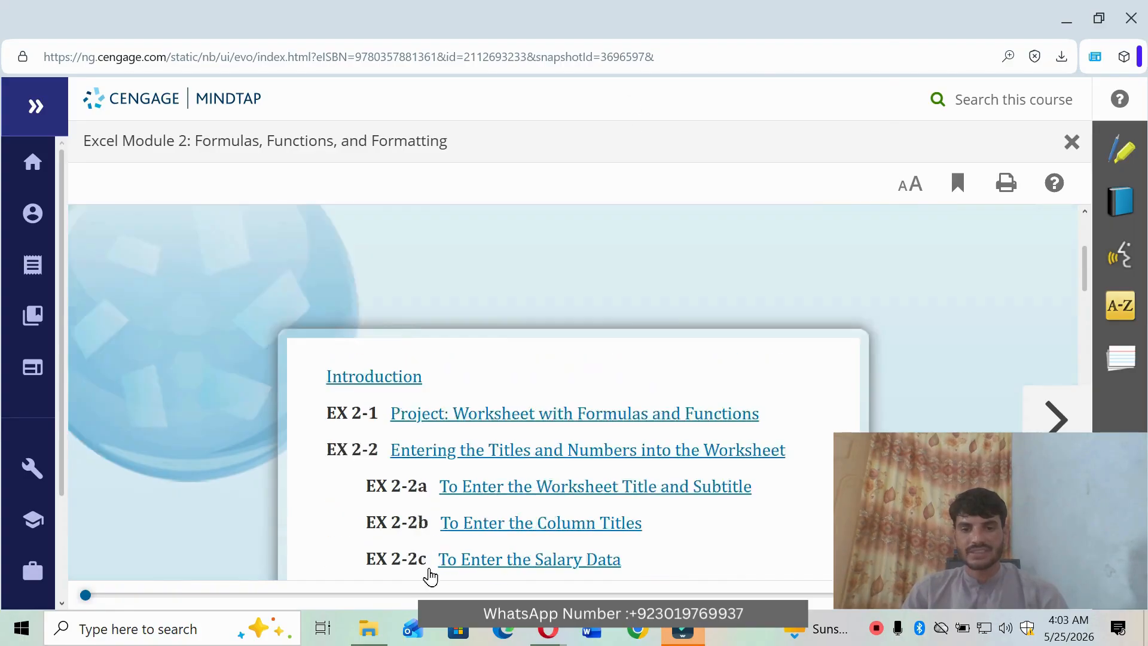
click(1053, 412)
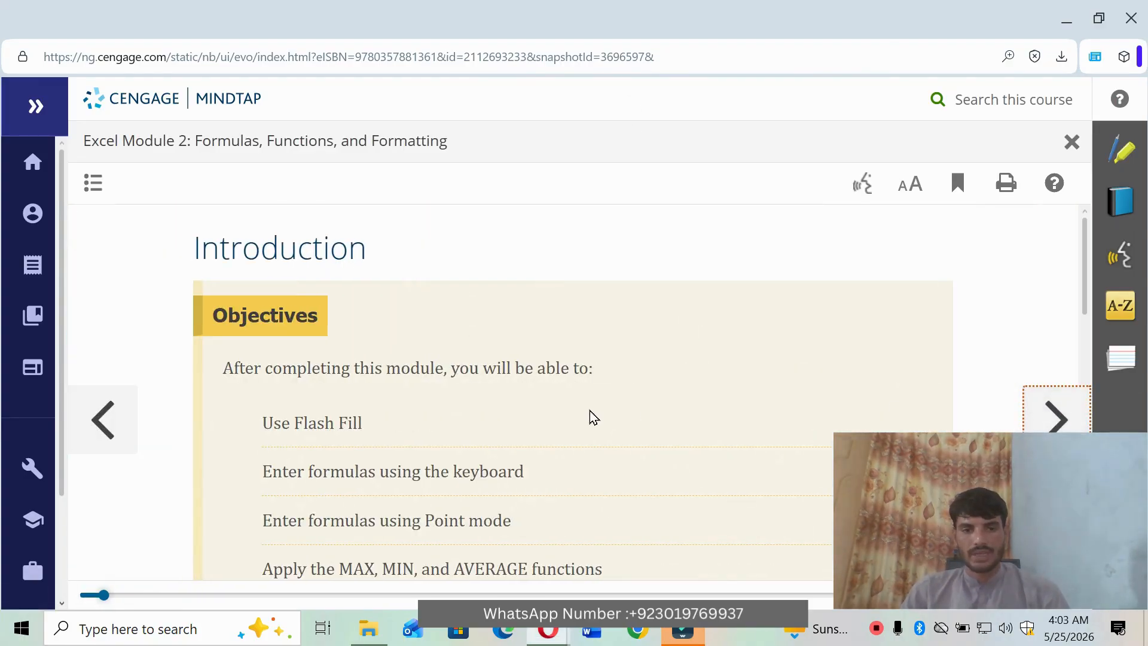
scroll(590, 410, down, 7)
click(1057, 435)
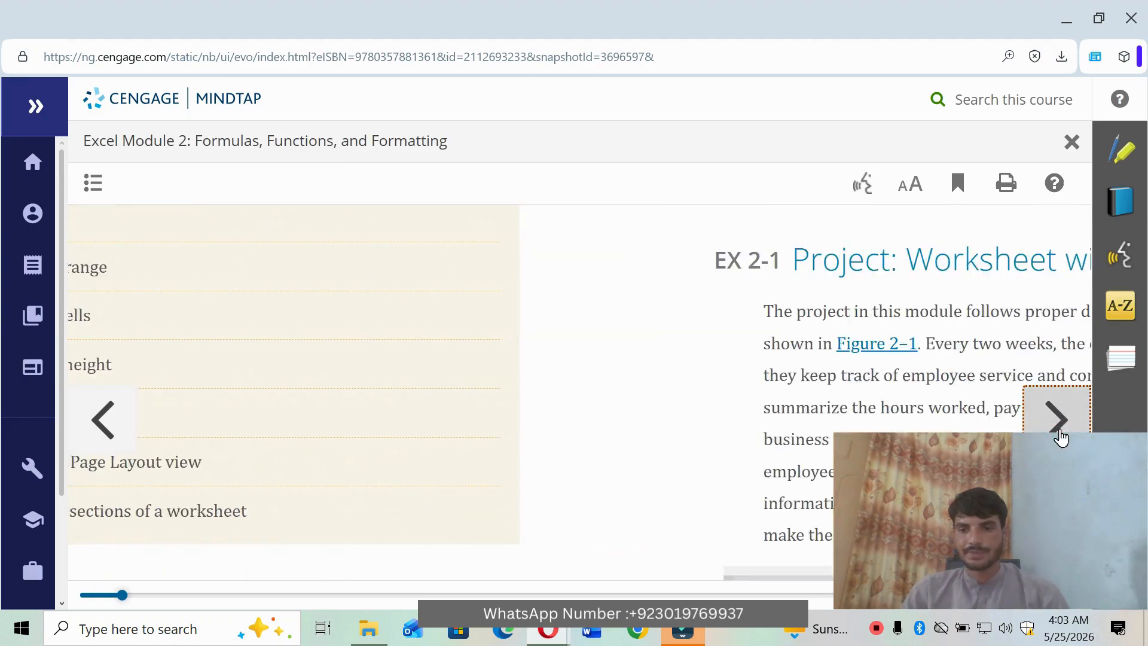
scroll(720, 422, down, 10)
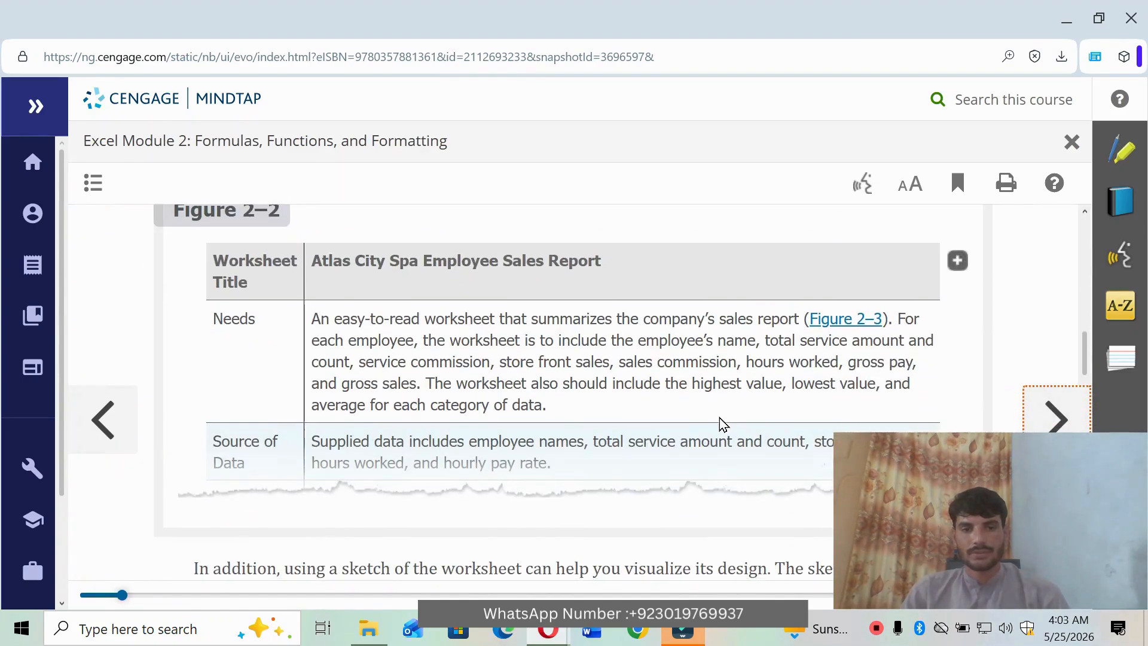
scroll(720, 422, down, 10)
click(1057, 419)
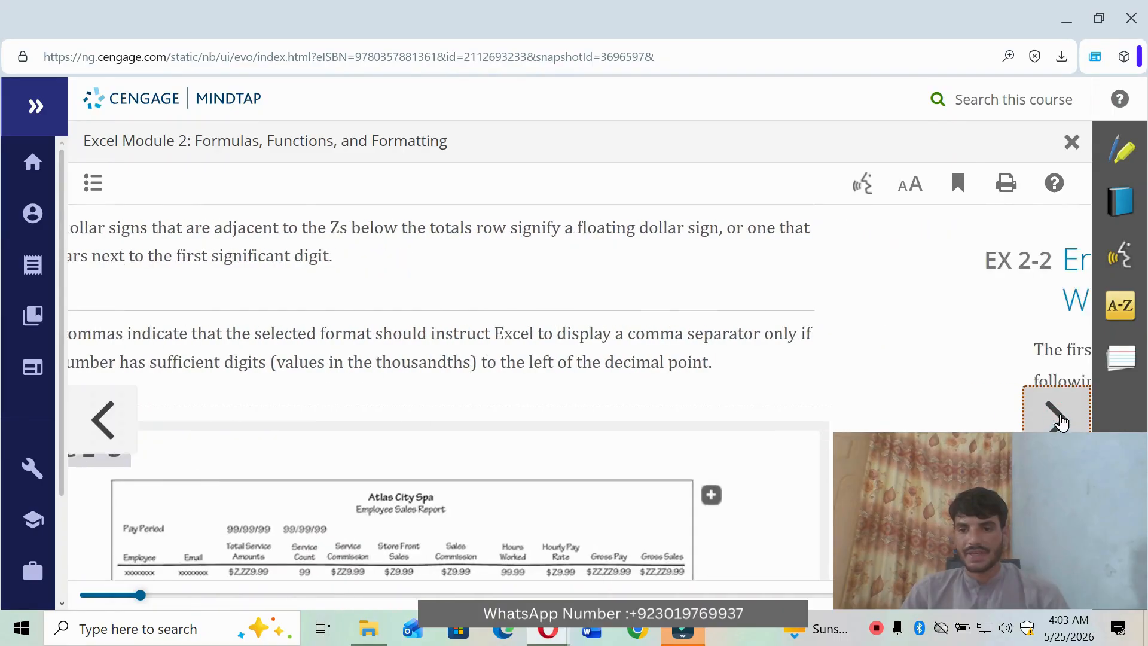
scroll(565, 423, down, 10)
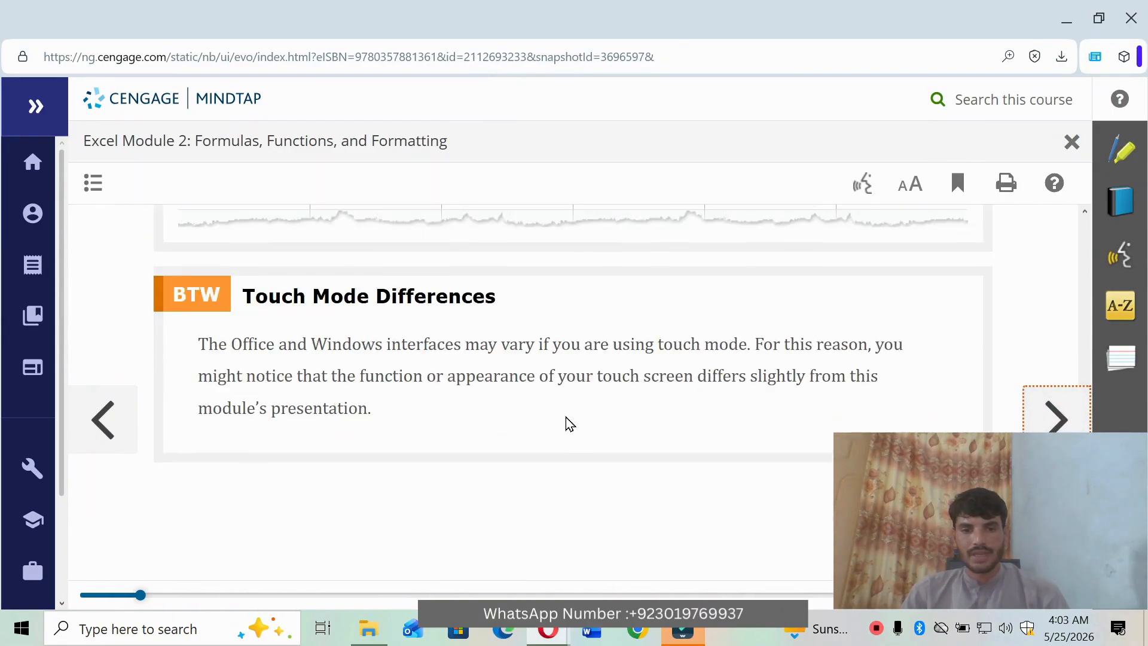
scroll(566, 417, up, 10)
click(1067, 424)
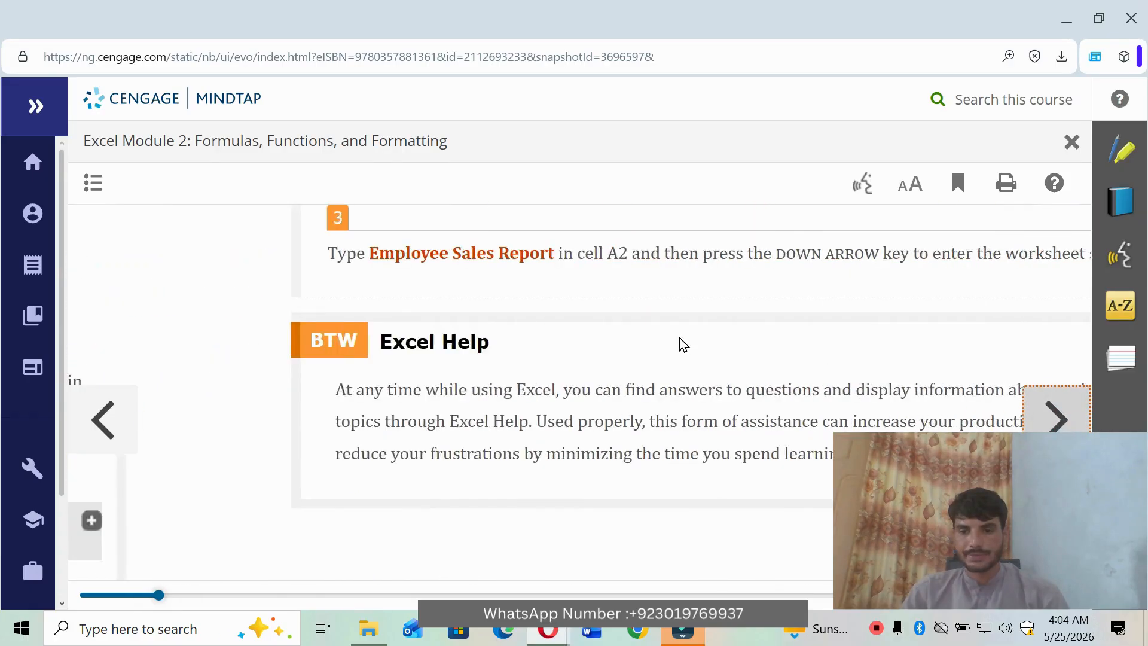
scroll(625, 365, up, 10)
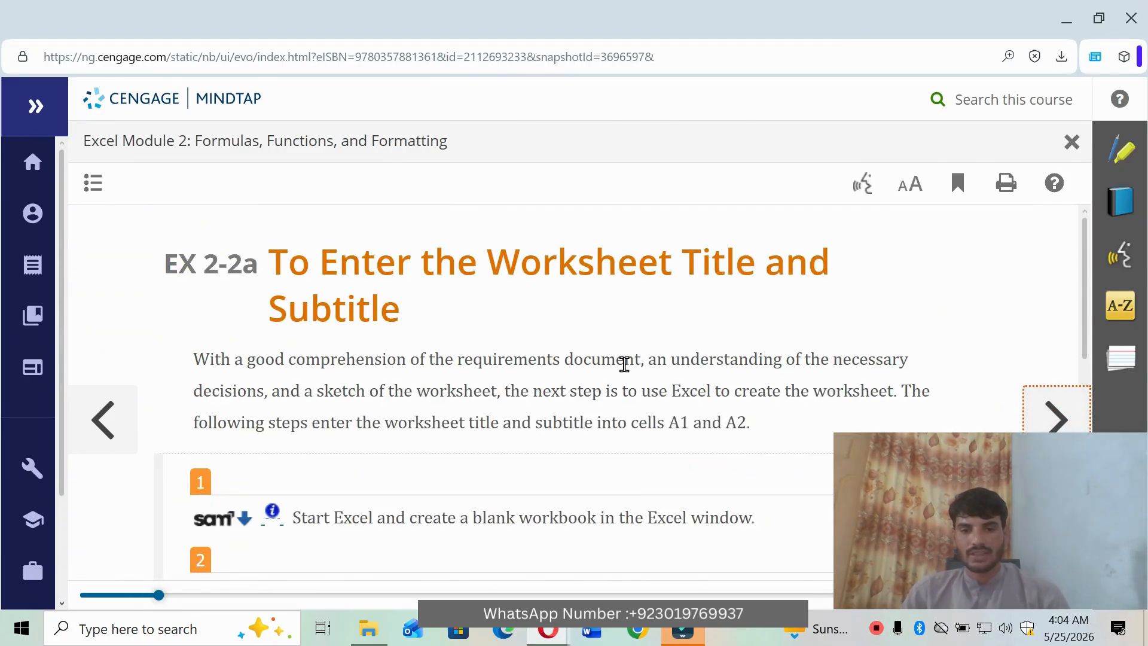
Step: Switch to the SAM project page, download the start workbook, and open it in Excel with editing enabled
mouse_move(548, 630)
click(548, 571)
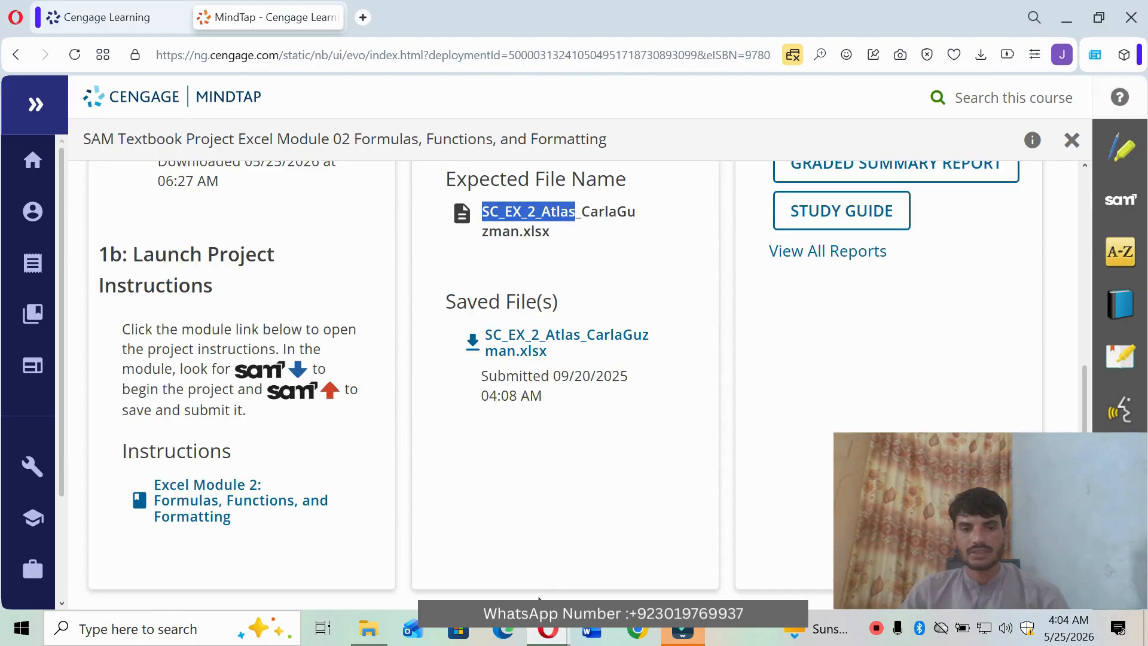
click(299, 497)
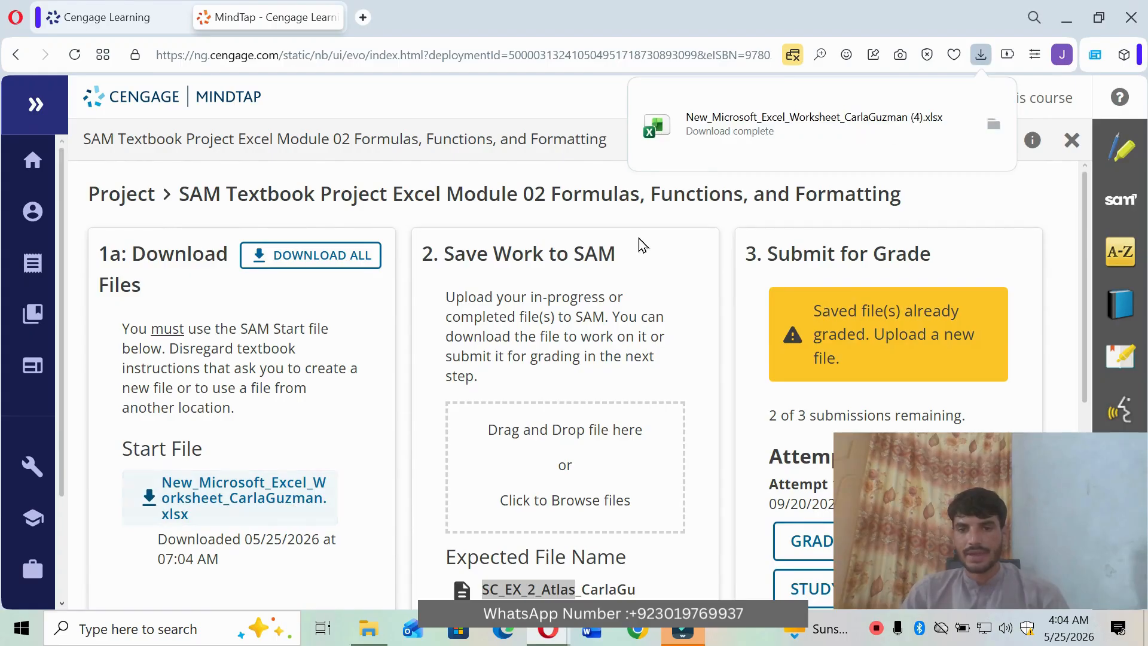
click(792, 141)
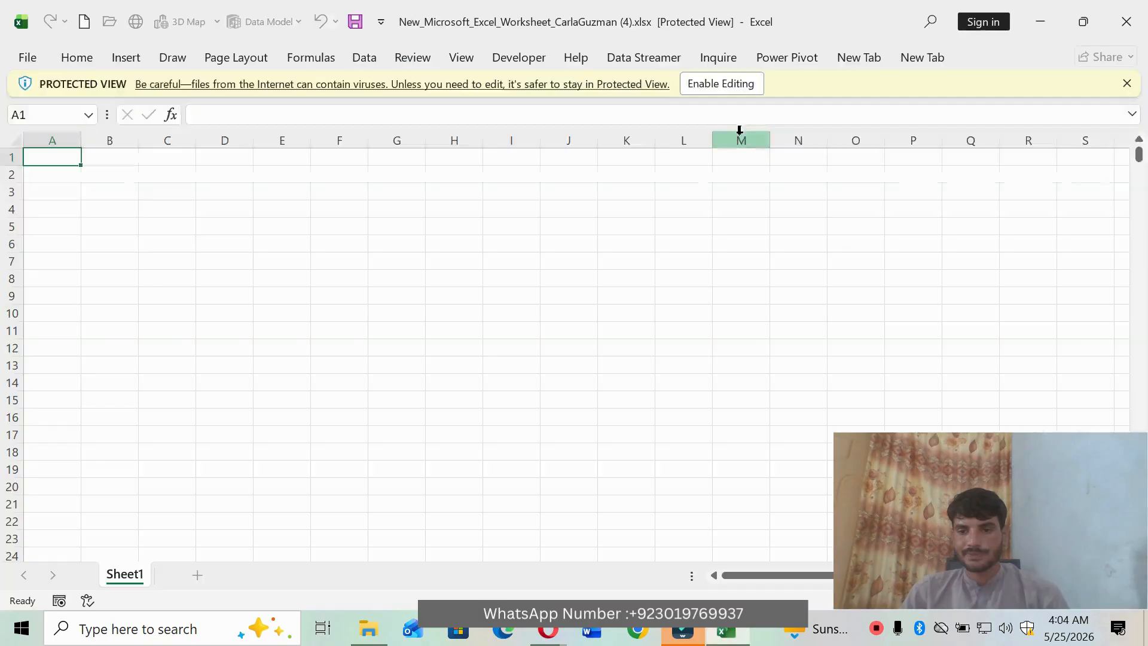
click(717, 85)
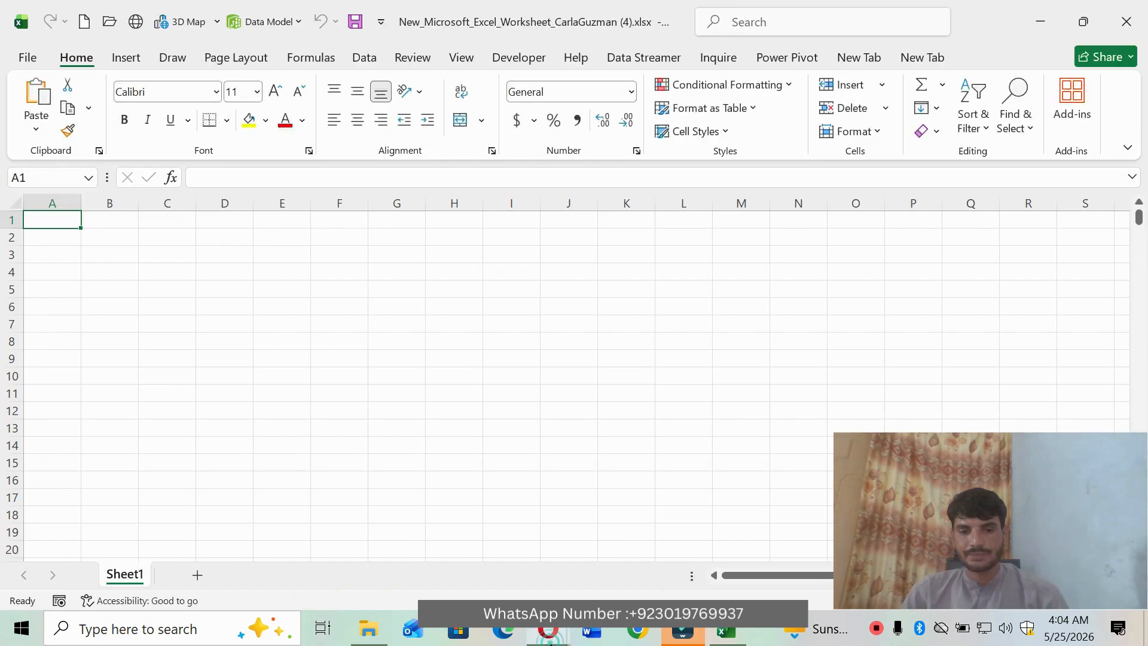
Step: Copy the worksheet title Atlas City Spa from the textbook's EX 2-2a instructions into cell A1 of the Excel workbook
mouse_move(548, 629)
click(590, 514)
scroll(494, 466, down, 4)
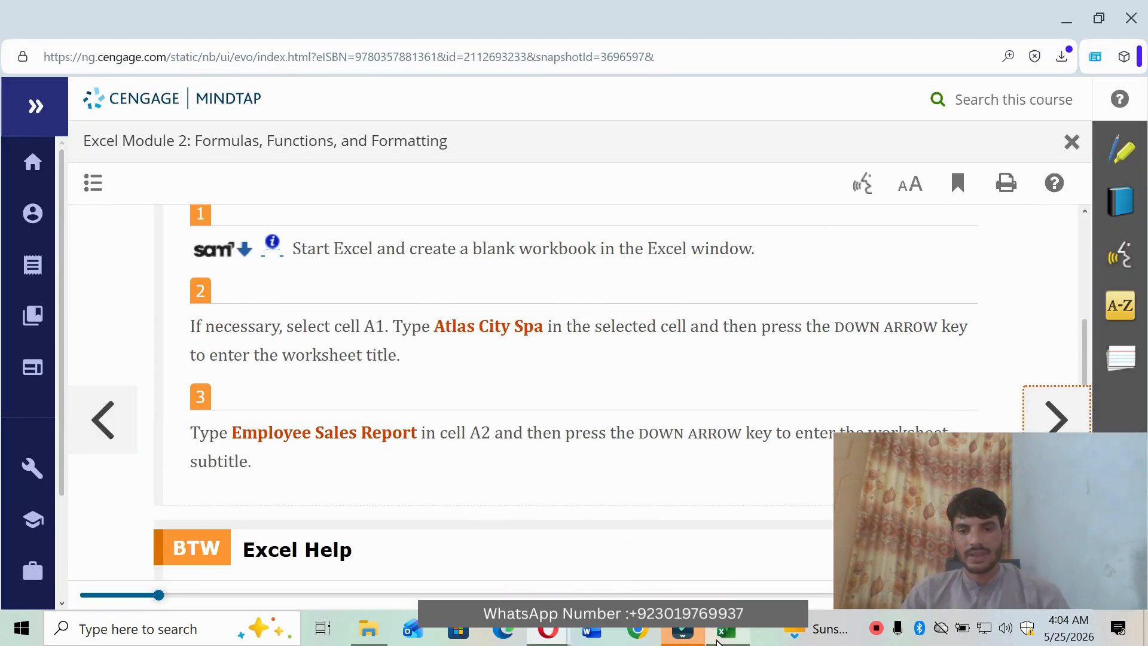
click(634, 639)
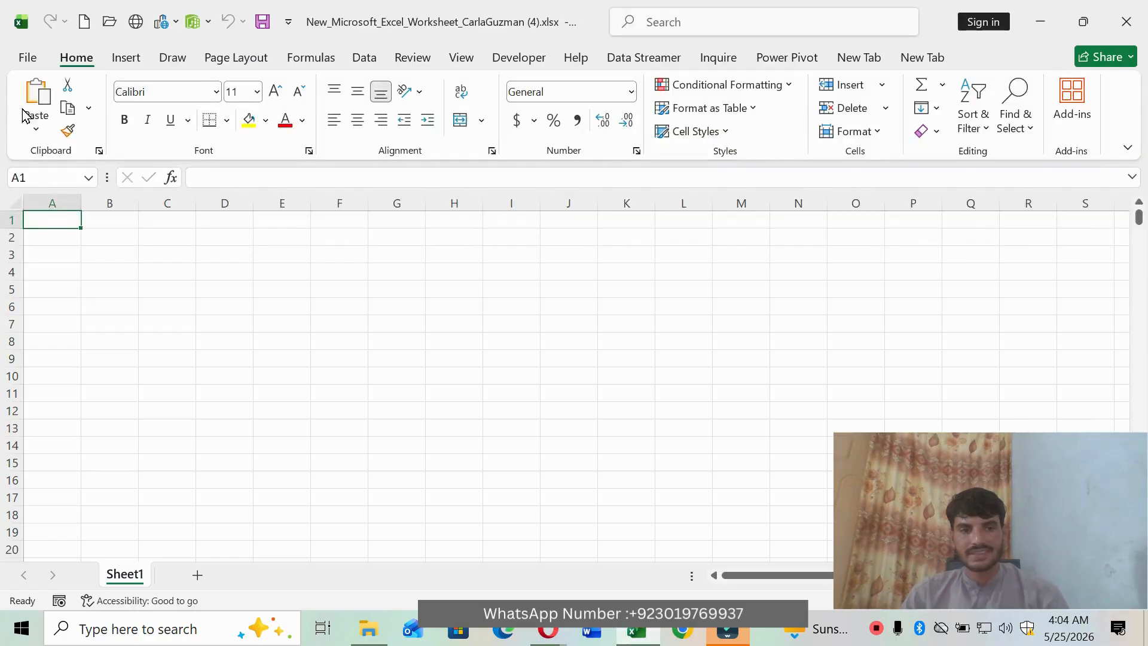
mouse_move(563, 633)
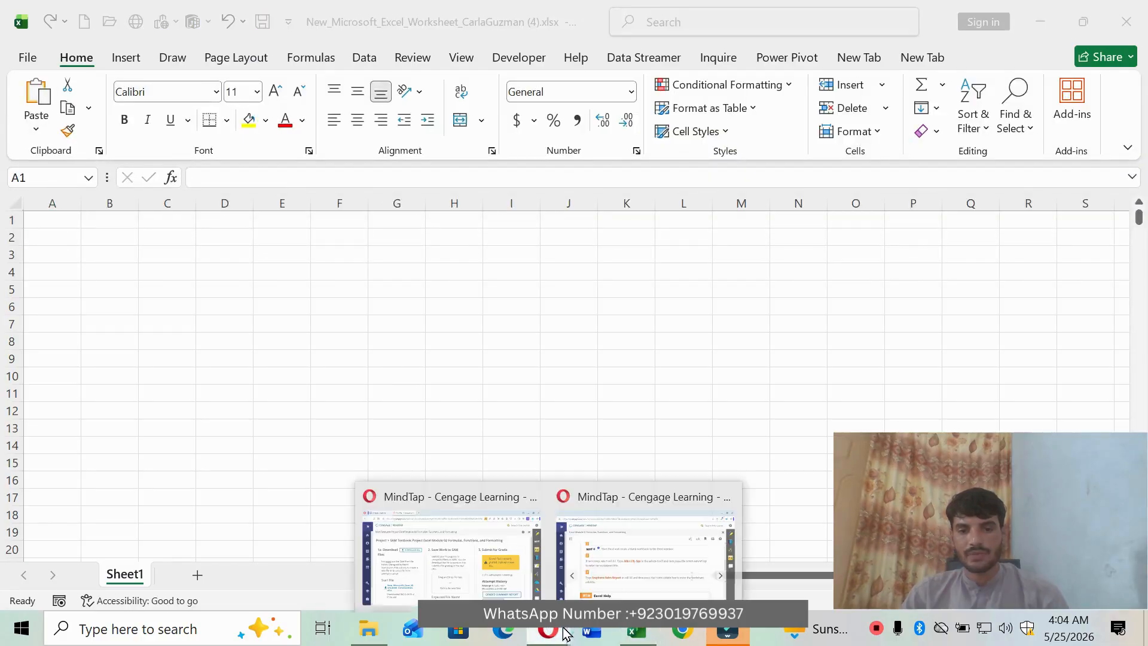
click(587, 574)
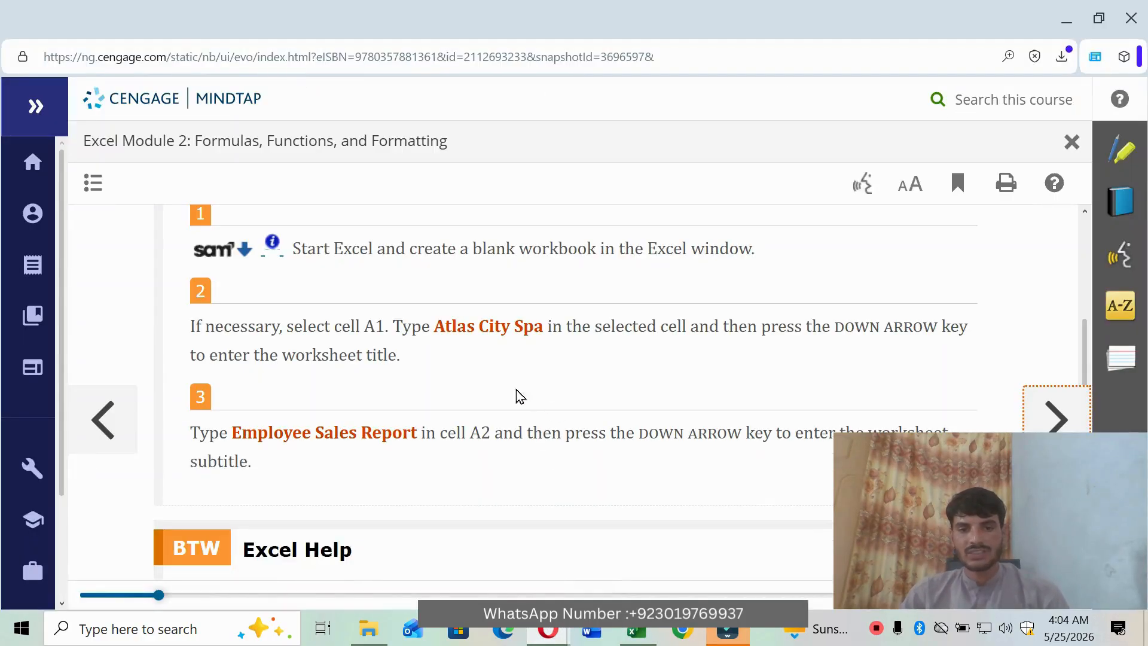
drag(434, 327, 537, 330)
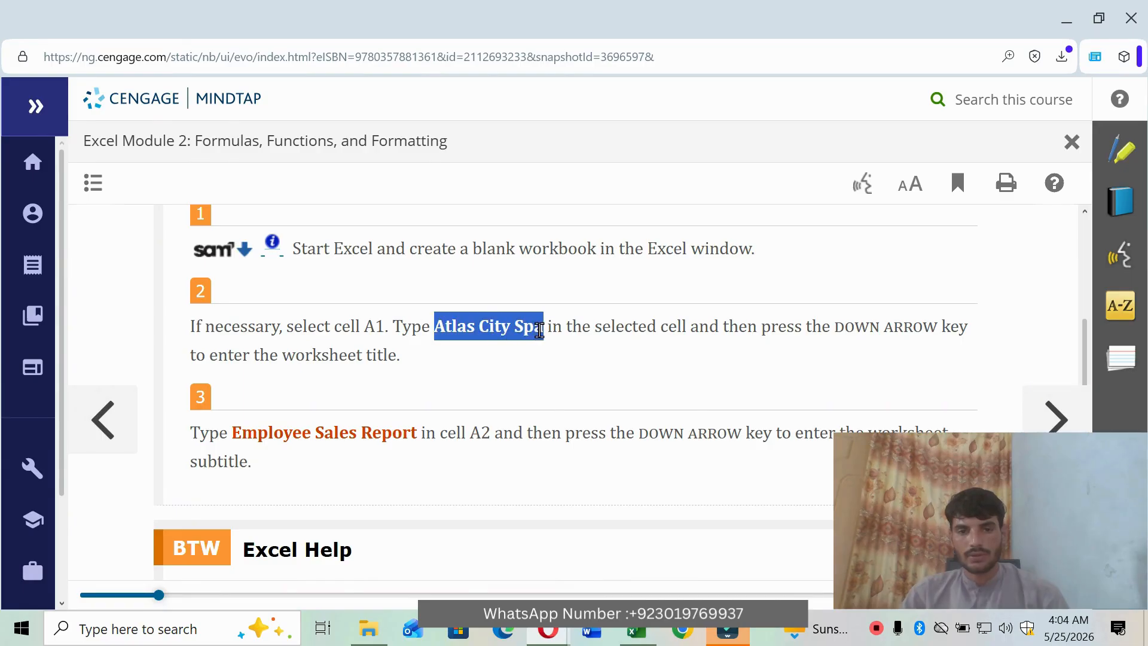
key(ctrl+c)
click(630, 634)
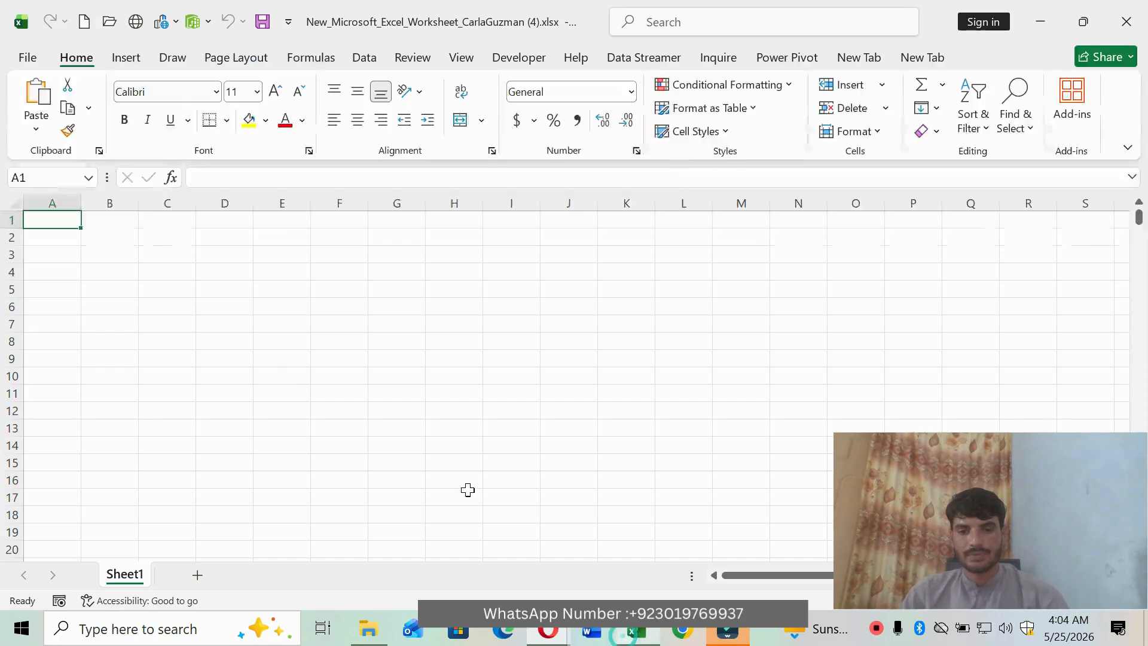
click(239, 183)
key(ctrl+v)
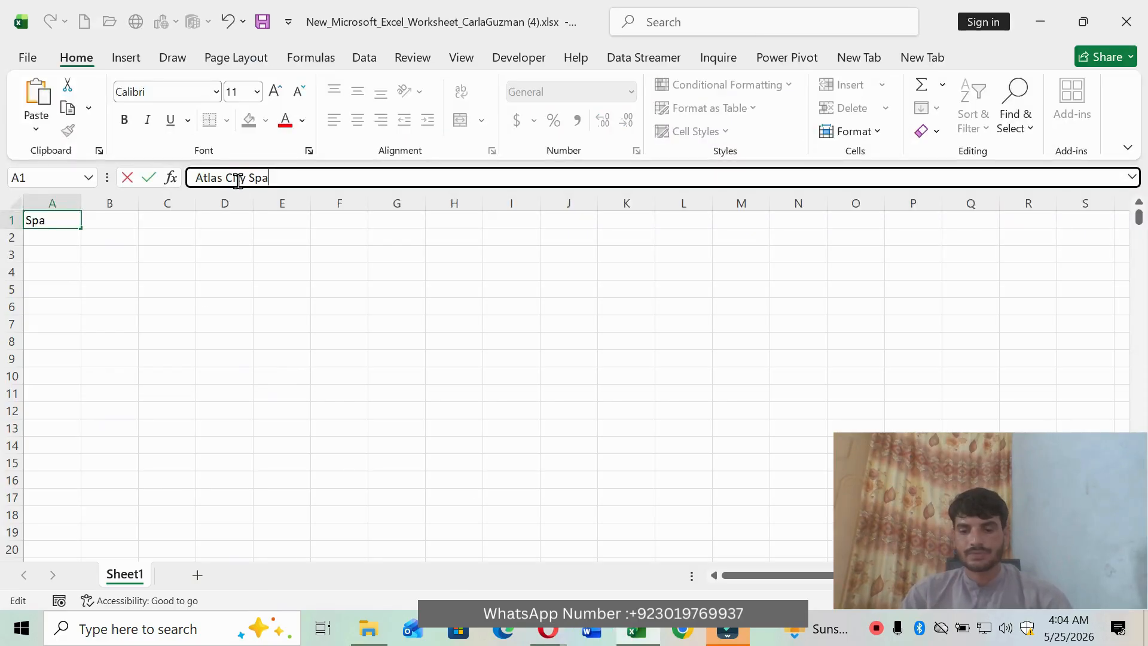
key(Return)
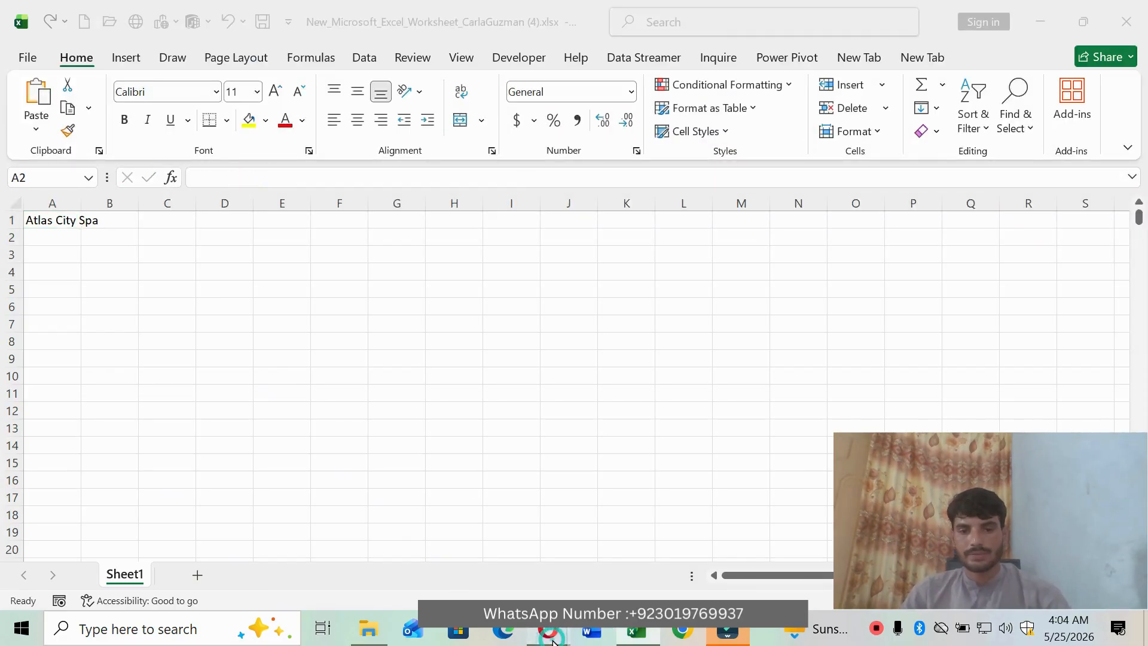
Step: Copy the subtitle Employee Sales Report from the textbook into cell A2 of the Excel workbook
click(586, 583)
click(392, 400)
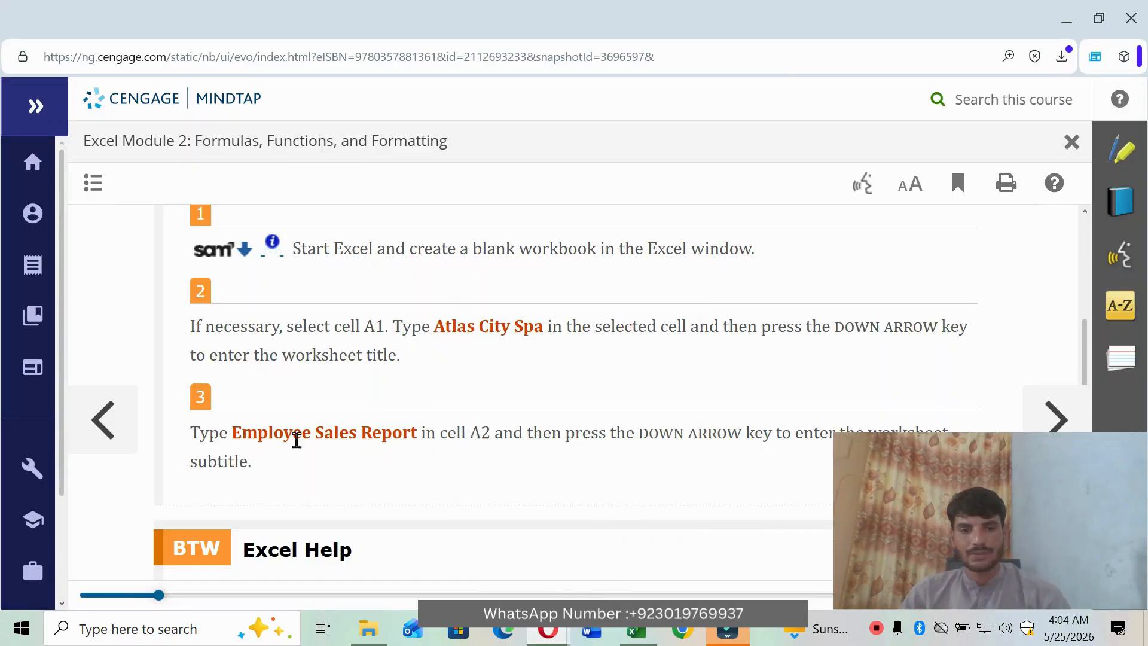
drag(237, 433, 347, 434)
click(387, 461)
drag(231, 432, 419, 433)
click(625, 636)
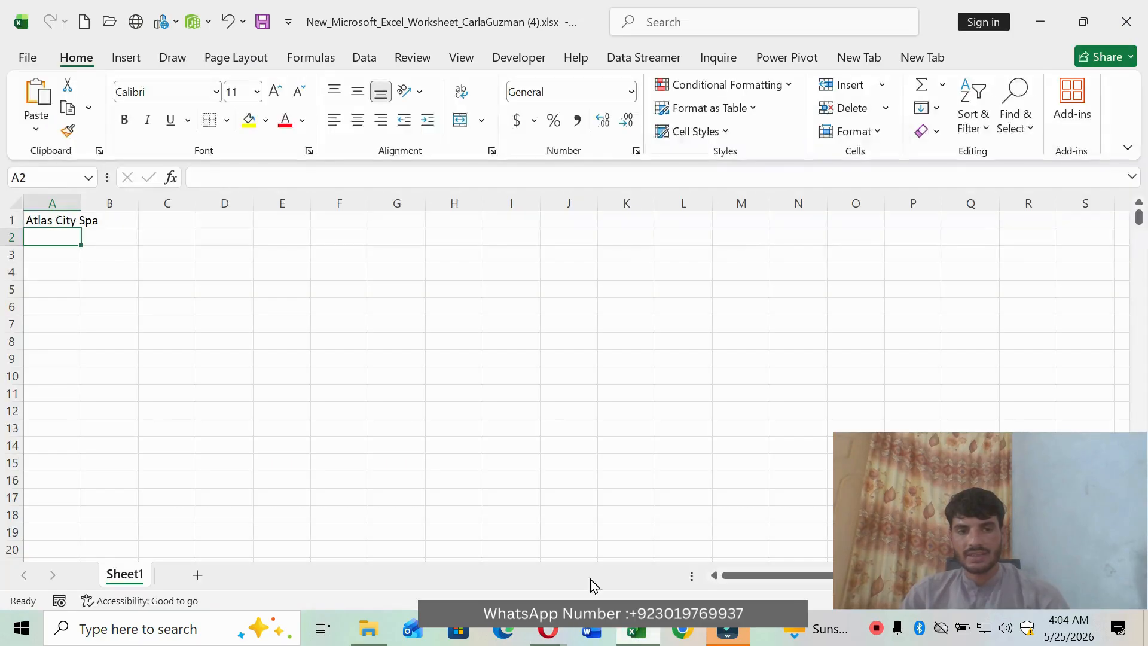
click(219, 179)
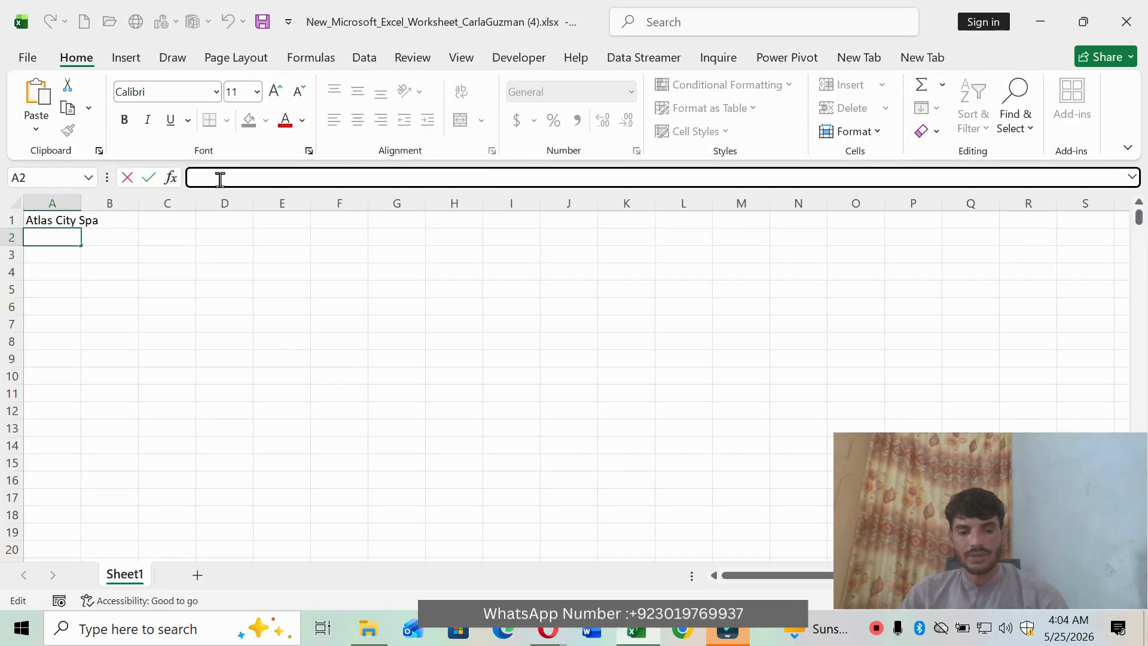
key(ctrl+v)
key(Return)
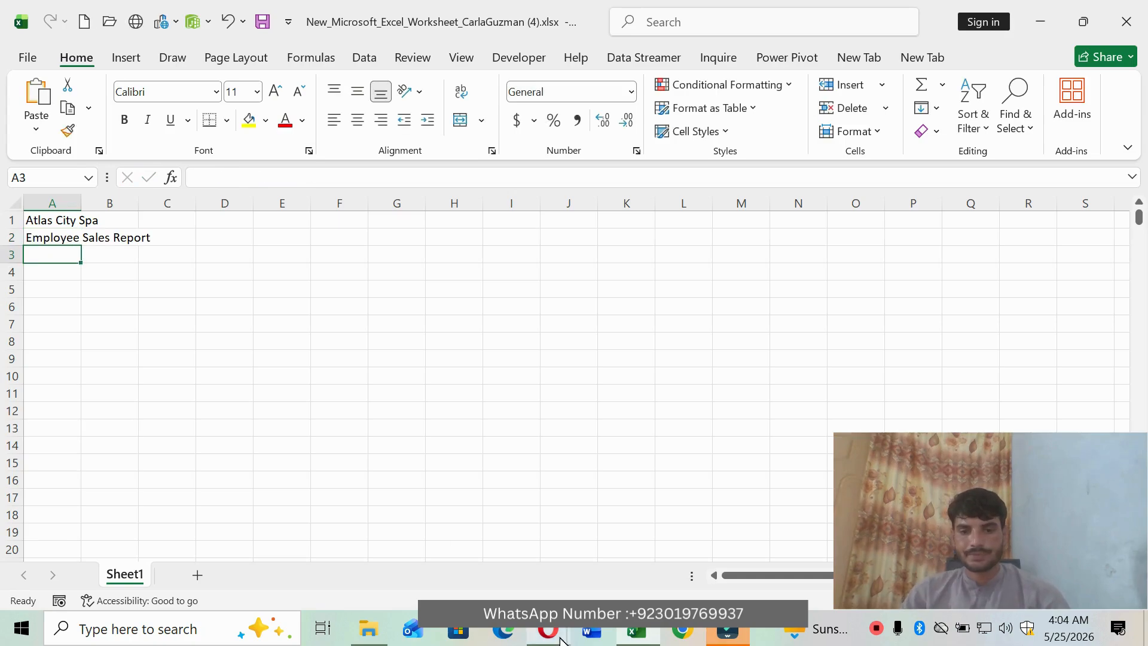
Step: Return to the textbook in the browser and go to the column title instructions in section EX 2-2b
mouse_move(561, 638)
click(545, 492)
click(756, 364)
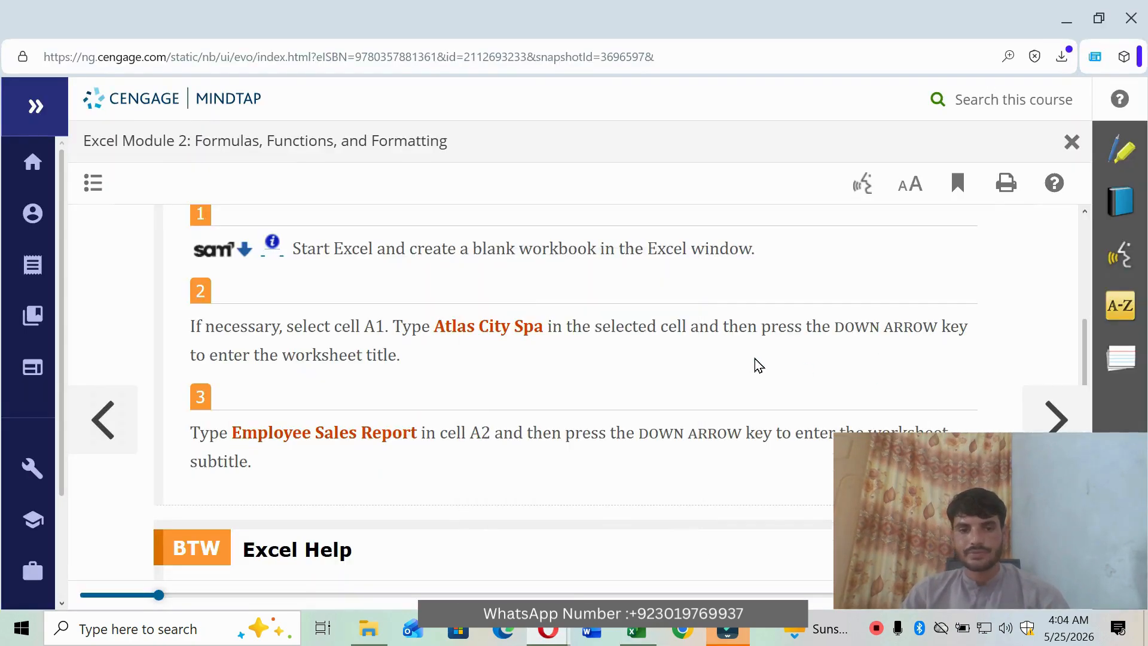
scroll(541, 397, down, 5)
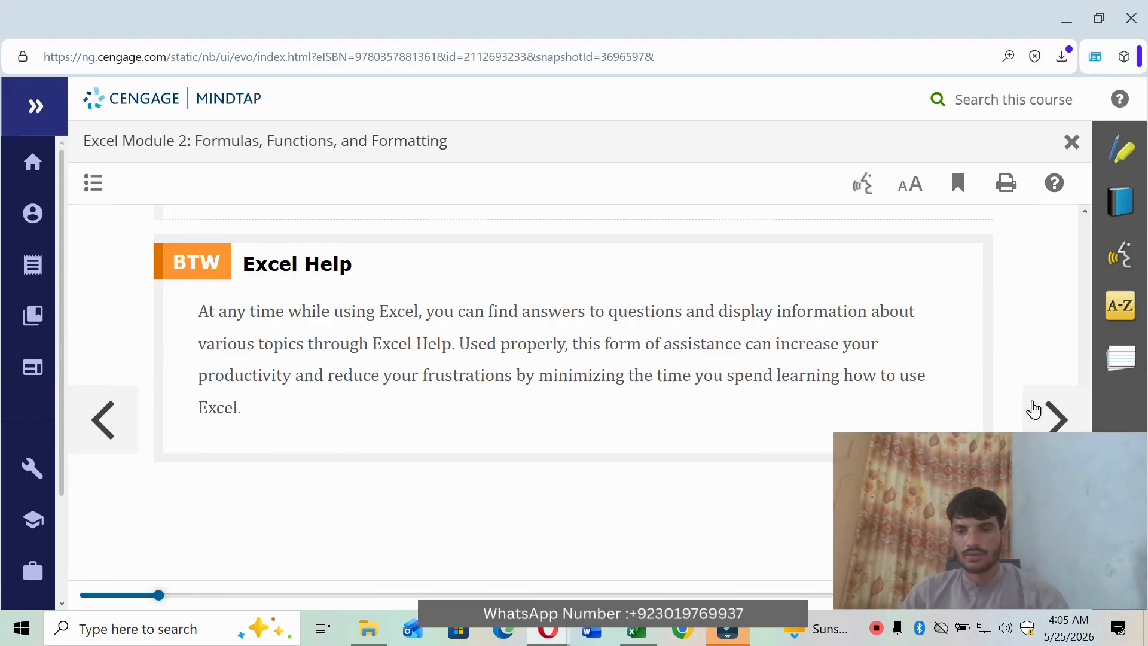
click(1034, 411)
scroll(531, 412, down, 3)
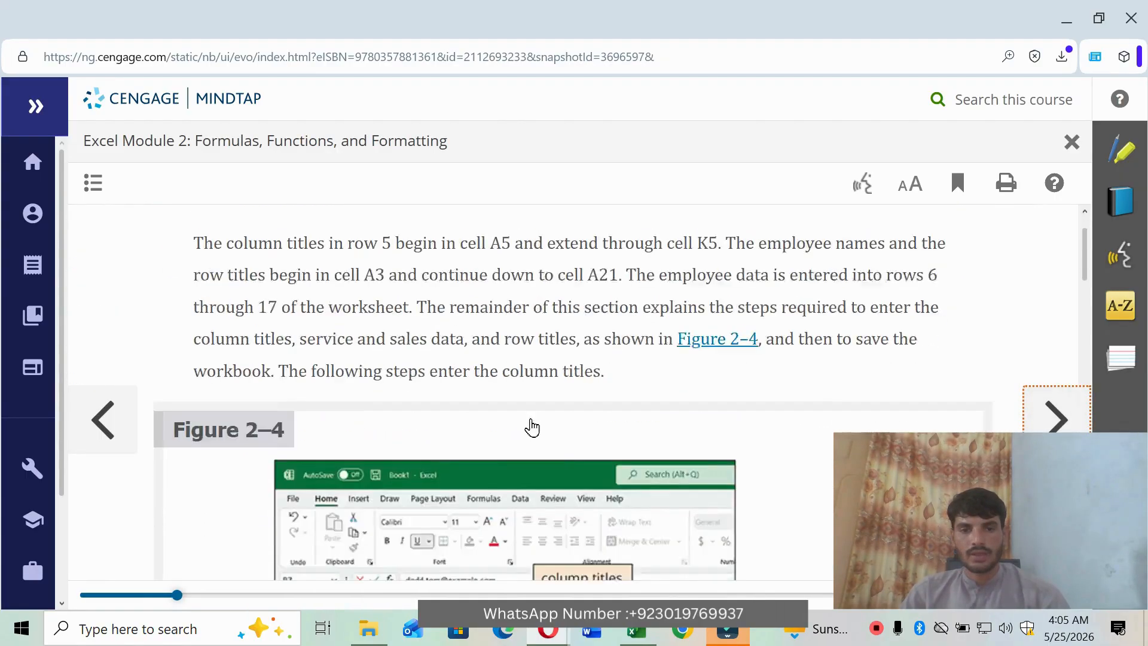
scroll(531, 428, down, 8)
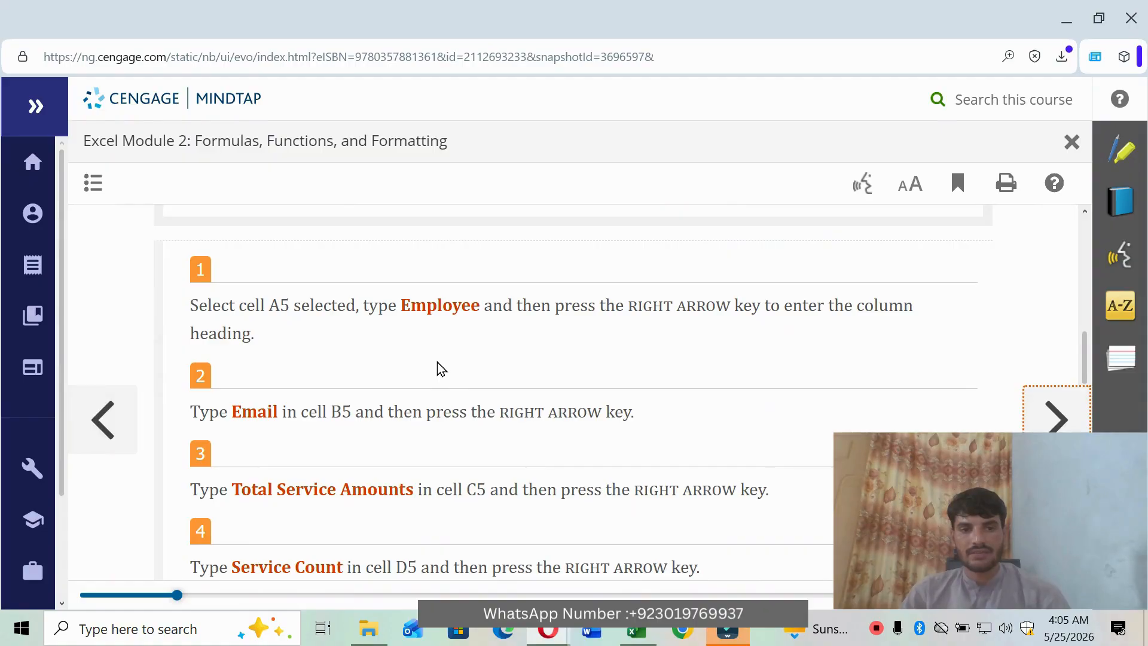
Step: Copy the column title Employee from the textbook into cell A5 of the Excel workbook
drag(402, 305, 478, 309)
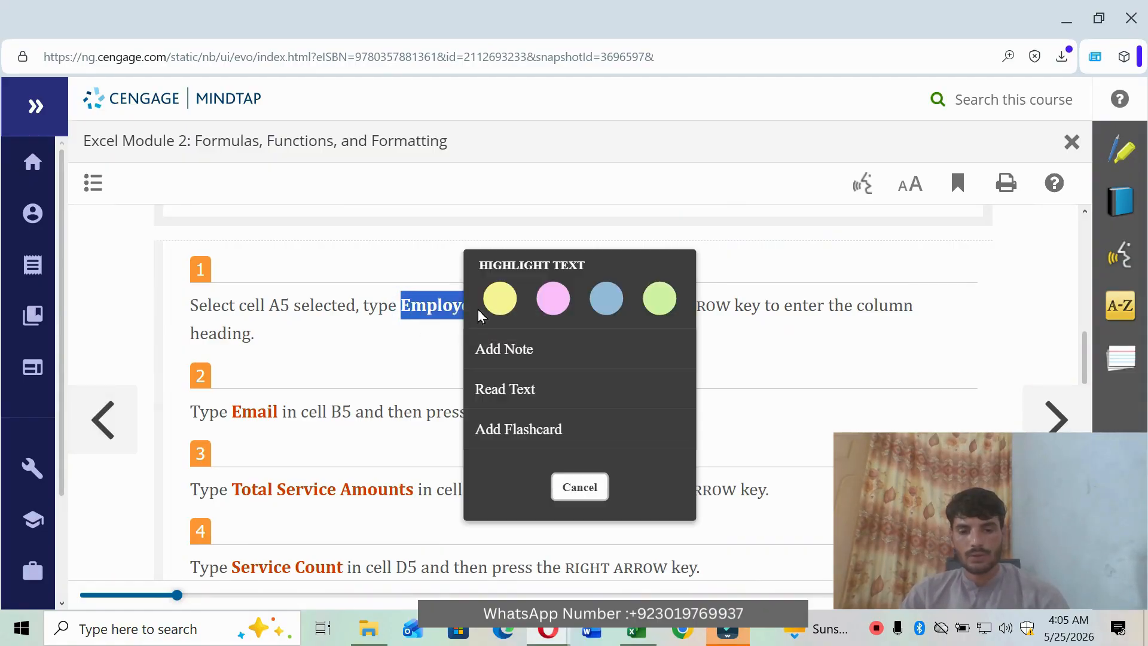
click(630, 641)
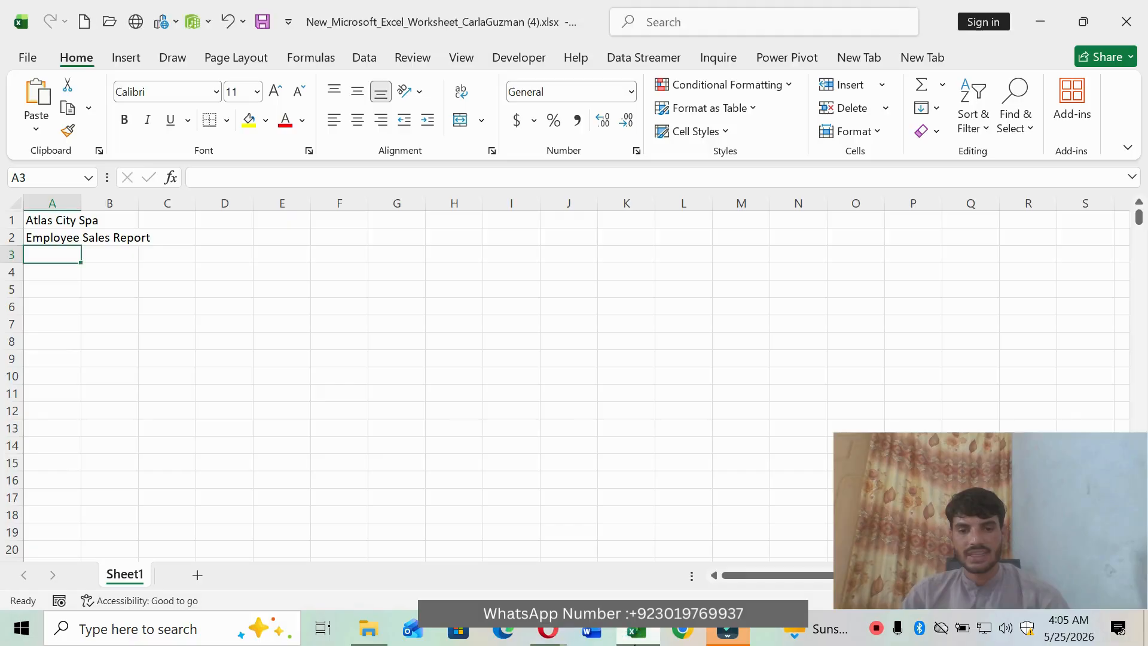
click(69, 288)
click(221, 177)
key(ctrl+v)
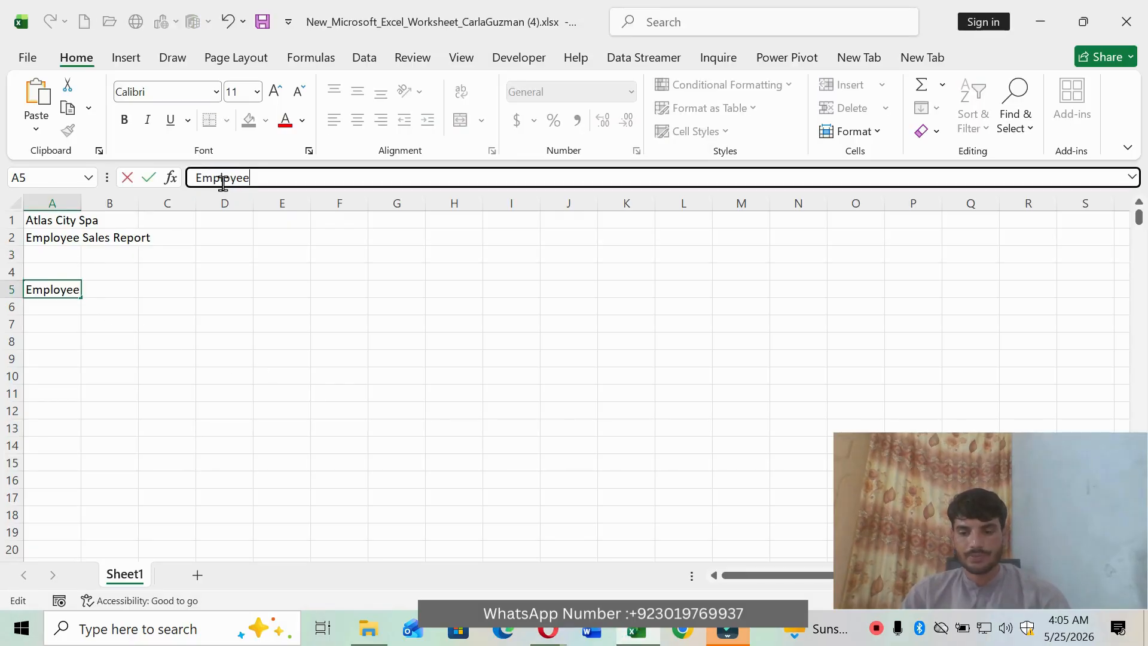
key(Return)
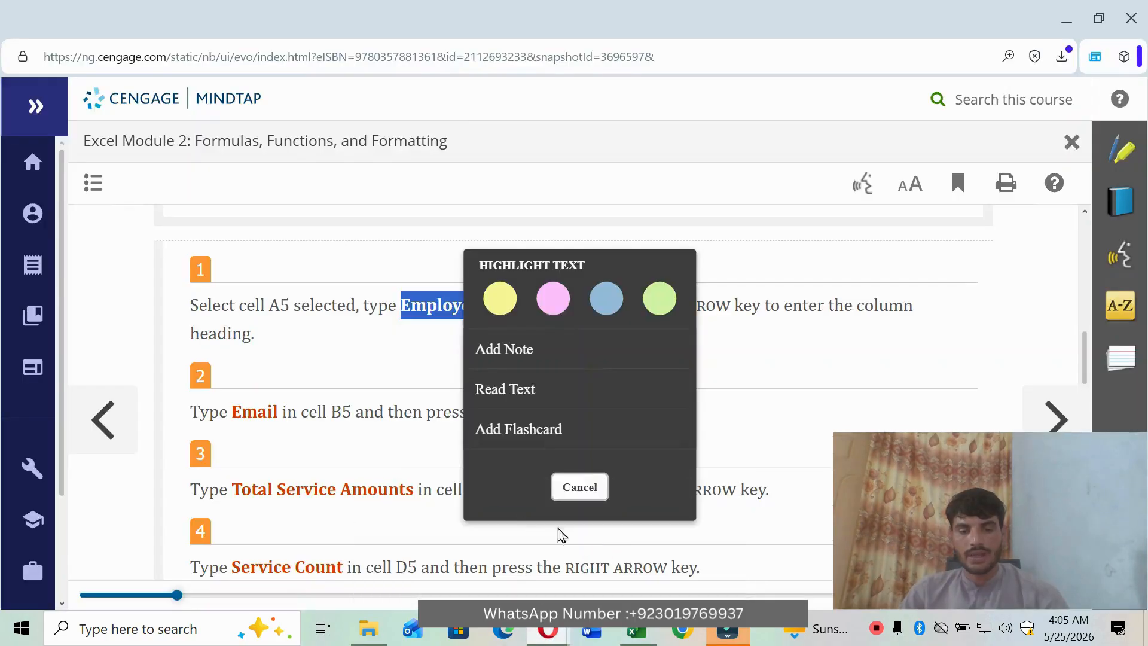
Step: Copy the column title Email from the textbook in the browser into cell B5 of the Excel workbook
click(548, 631)
click(313, 387)
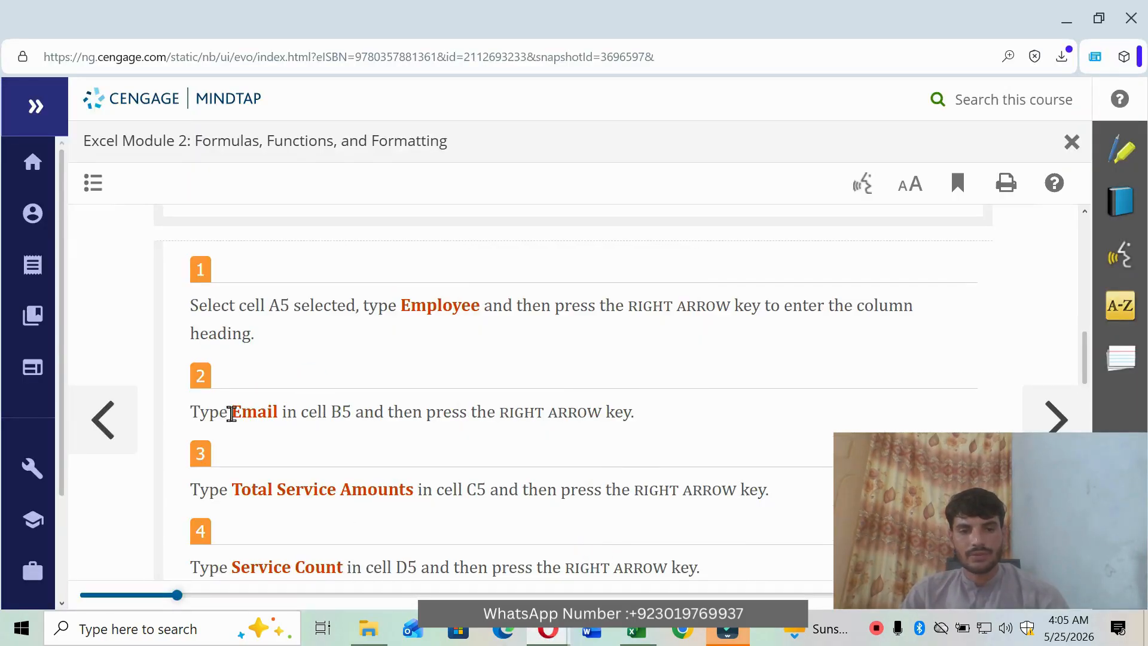
drag(231, 413, 278, 414)
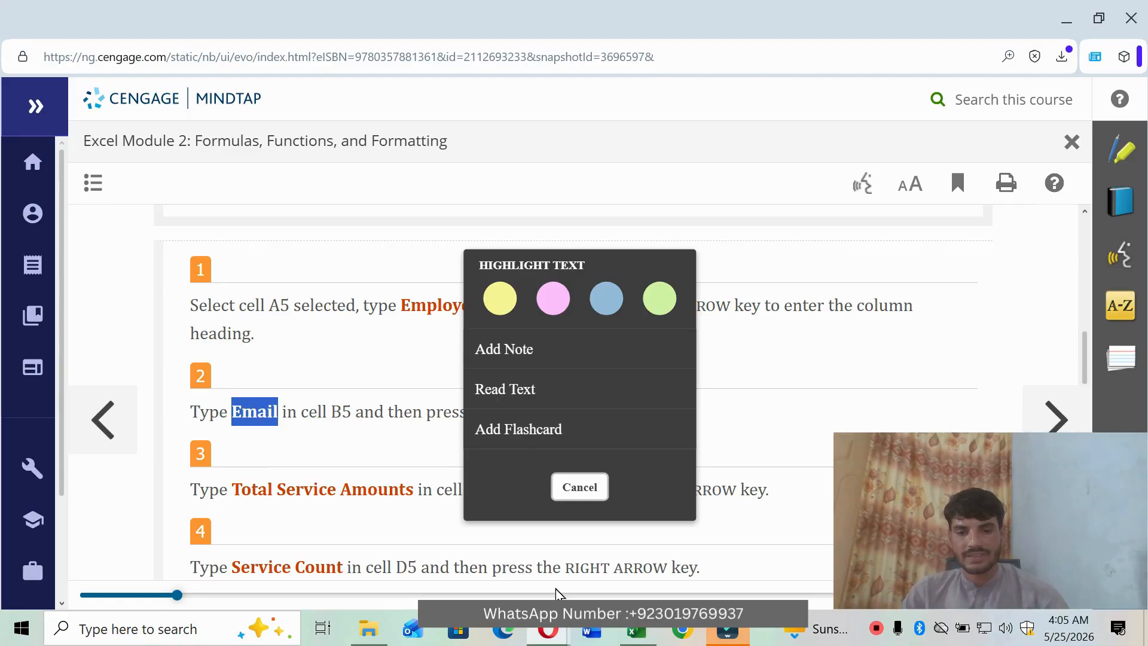
click(637, 630)
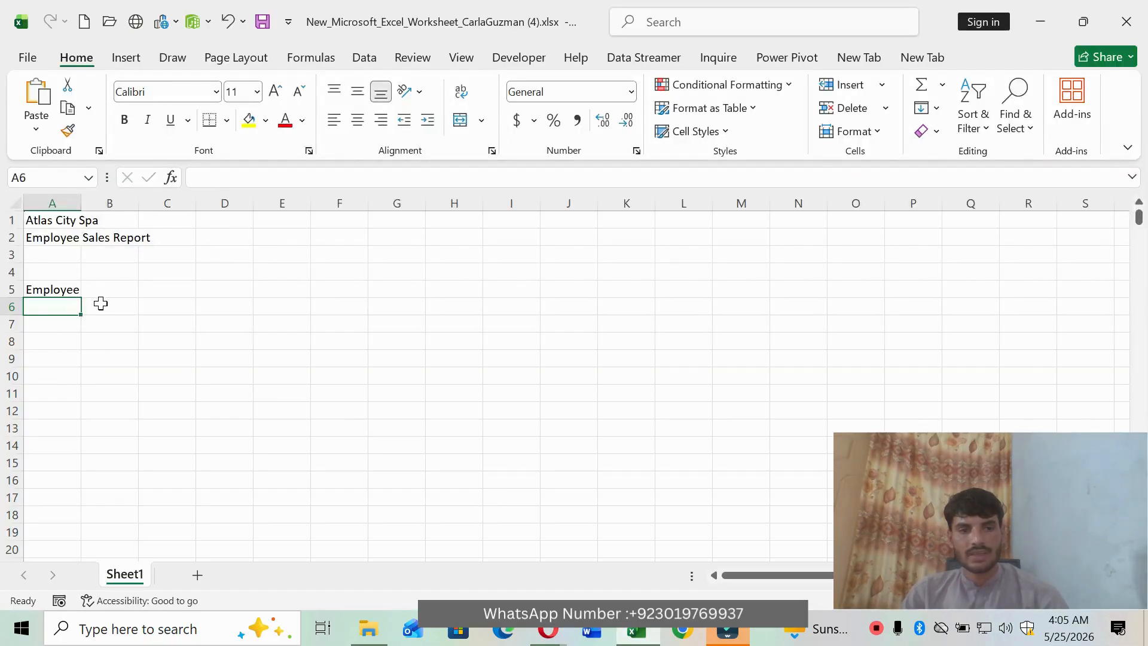
click(99, 289)
click(244, 177)
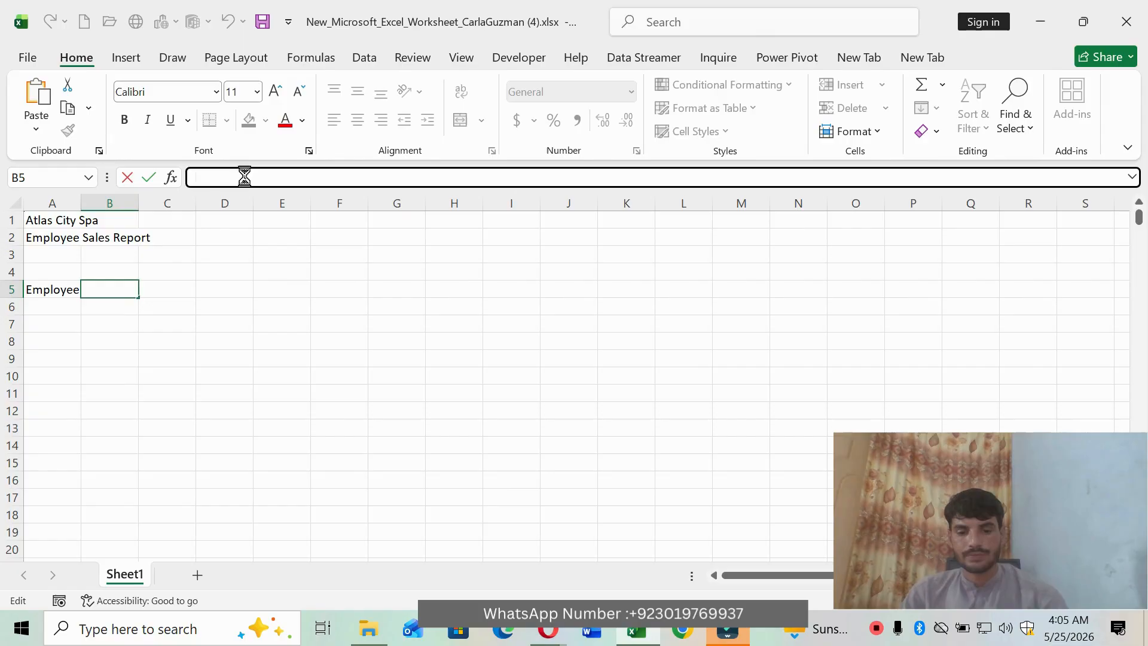
key(ctrl+v)
key(Return)
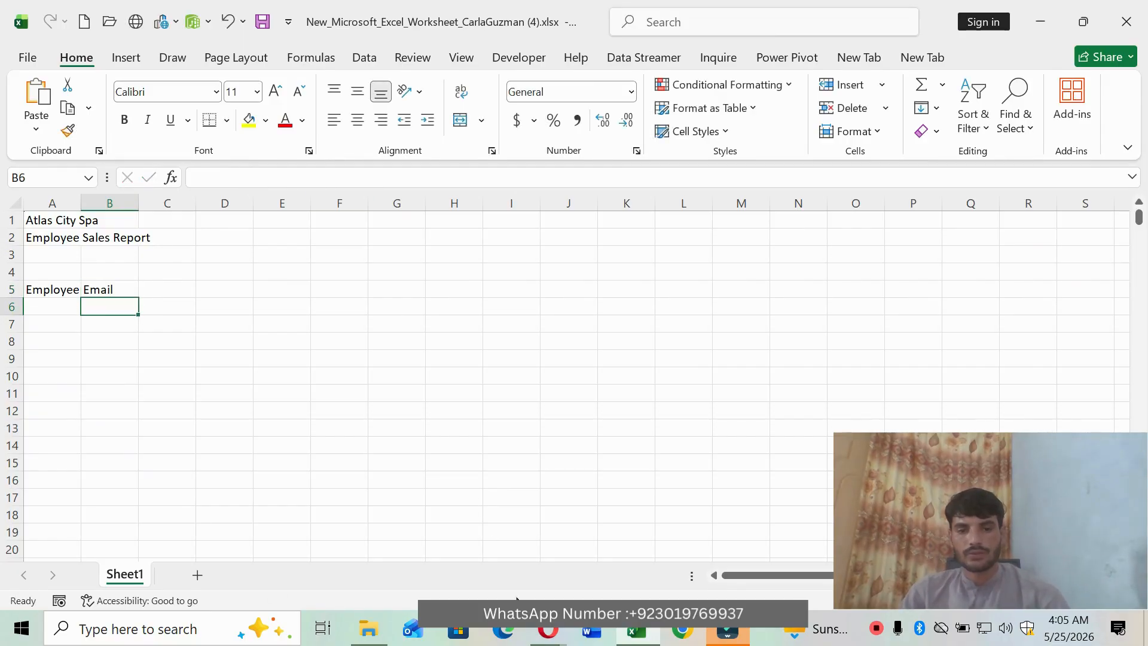
Step: Copy the column title Total Service Amounts from the textbook in the browser into cell C5 of the Excel workbook
click(513, 497)
click(393, 415)
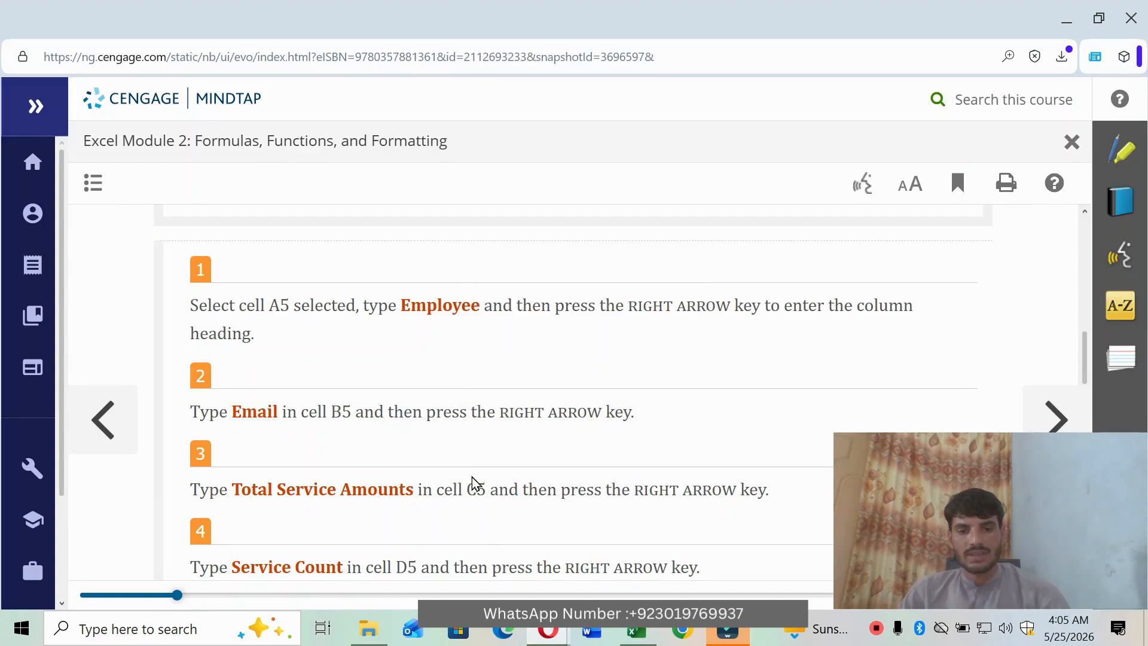
scroll(472, 477, down, 2)
drag(235, 404, 416, 401)
key(ctrl+c)
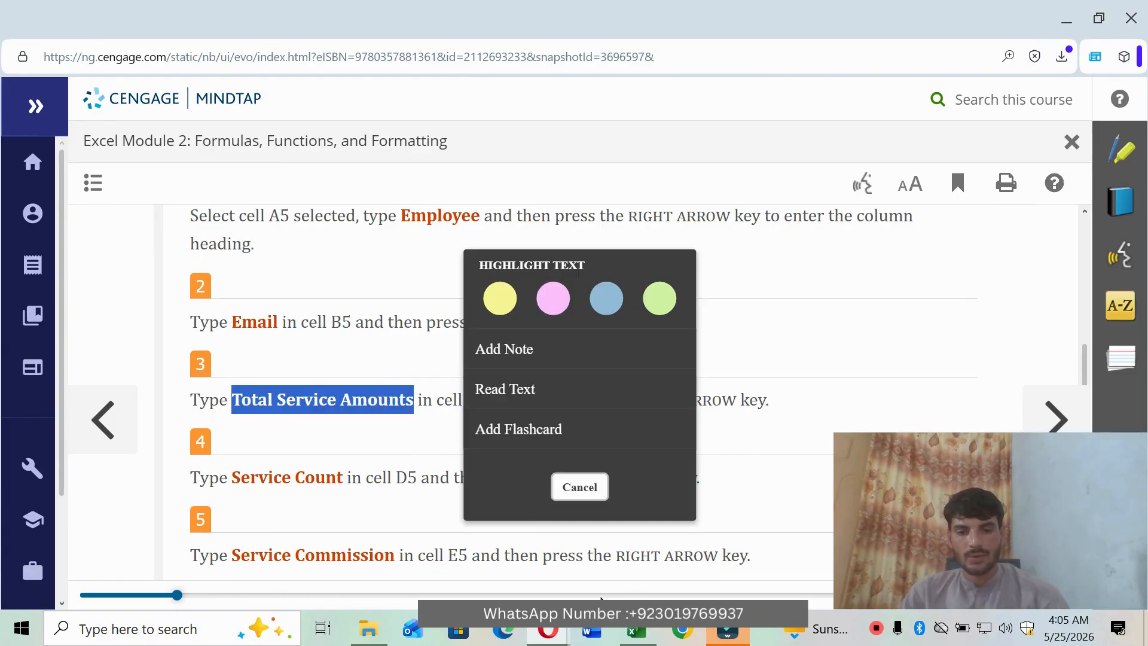
click(636, 629)
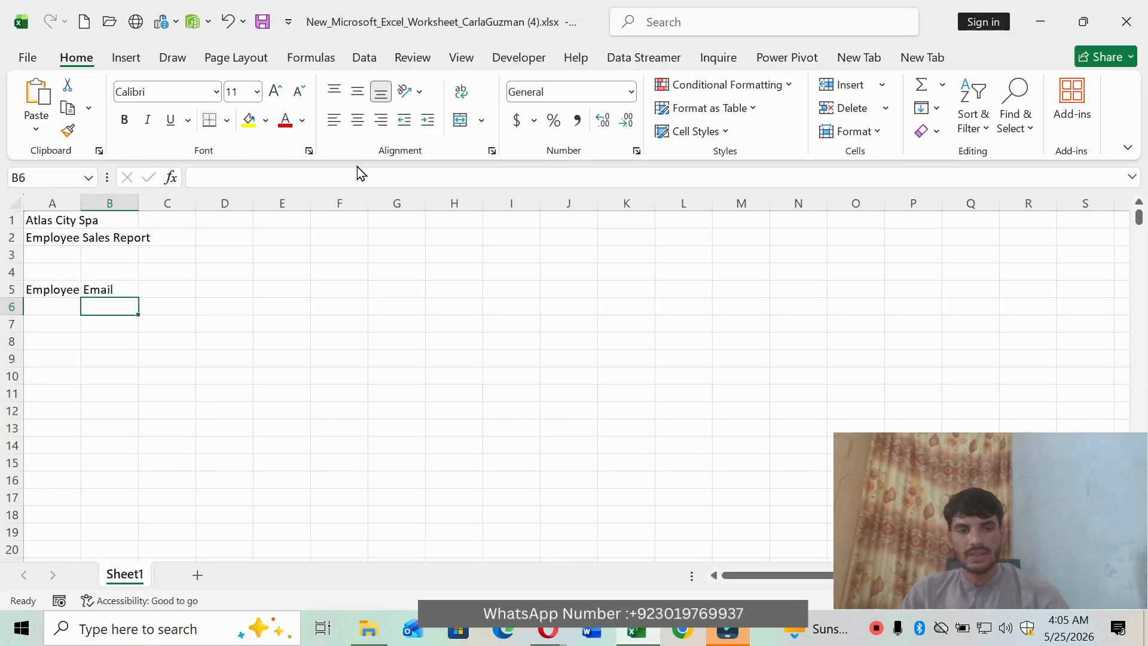
click(186, 294)
click(248, 180)
key(ctrl+v)
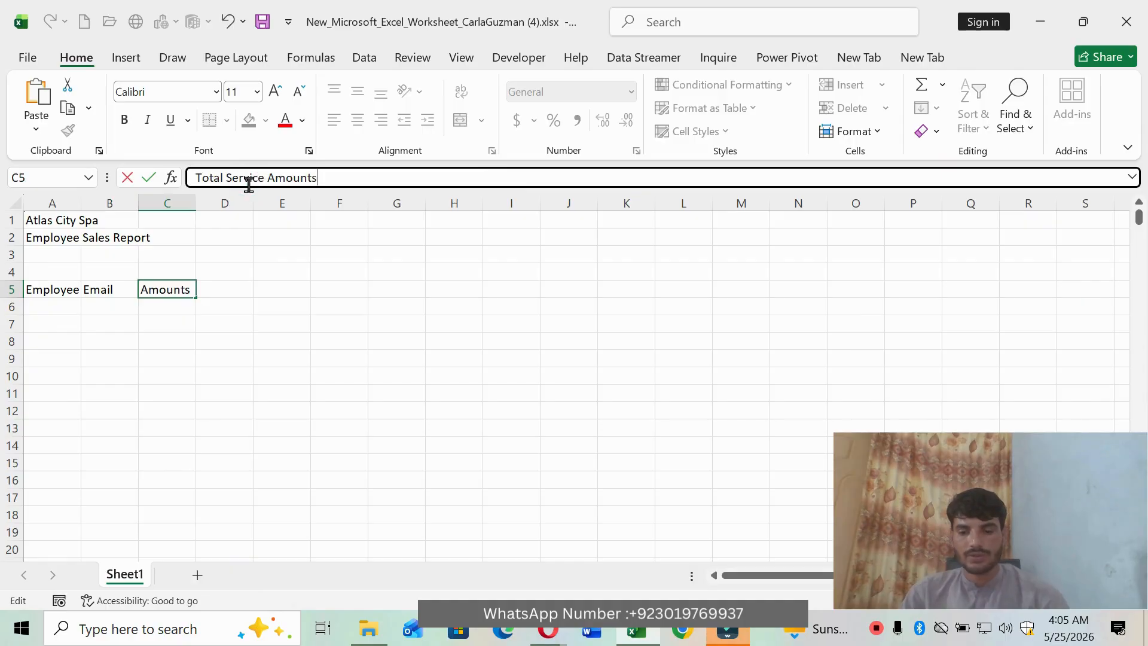
key(Return)
Step: Copy the column title Service Count from the textbook in the browser into cell D5 of the Excel workbook
click(547, 631)
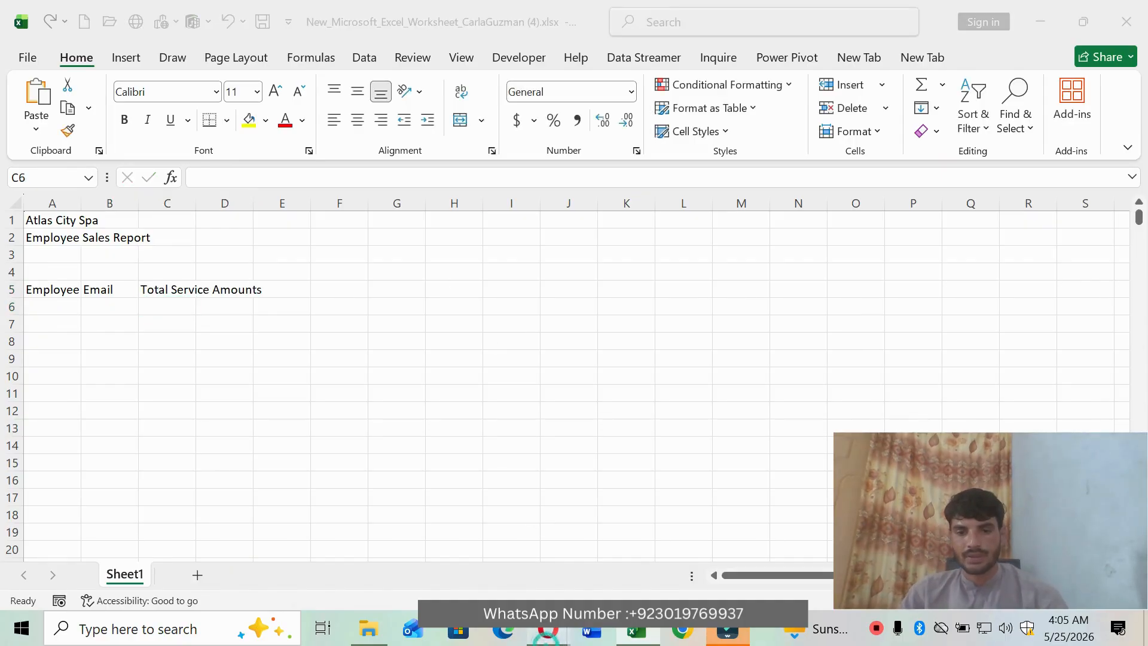
click(451, 547)
click(426, 461)
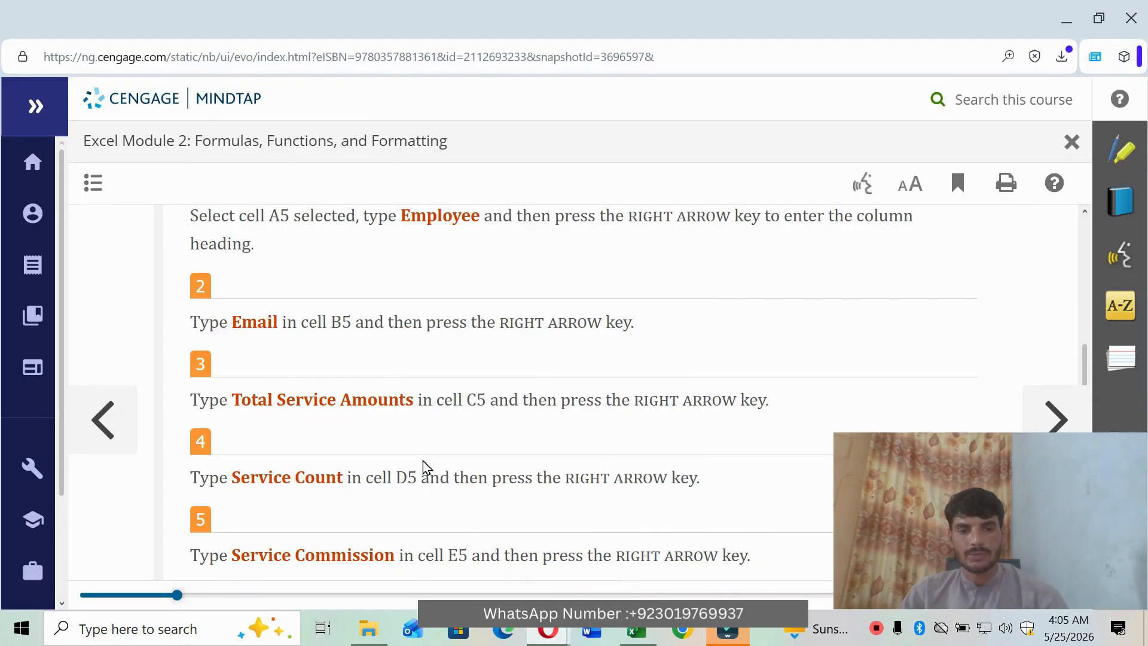
scroll(404, 442, down, 1)
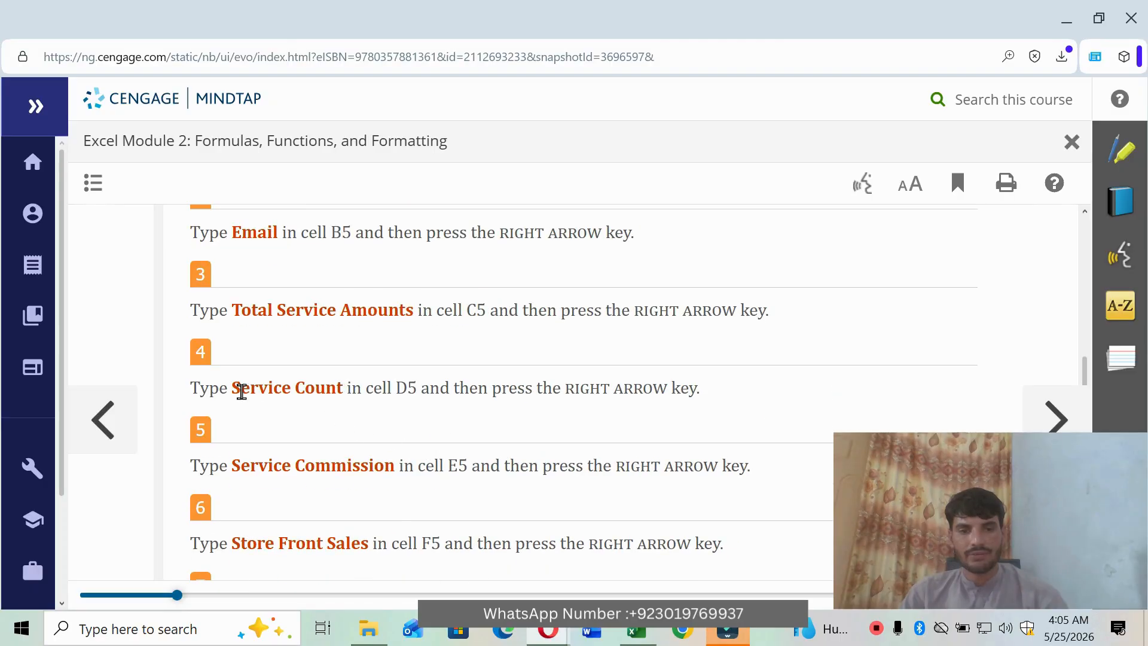
drag(233, 388, 342, 386)
key(ctrl+c)
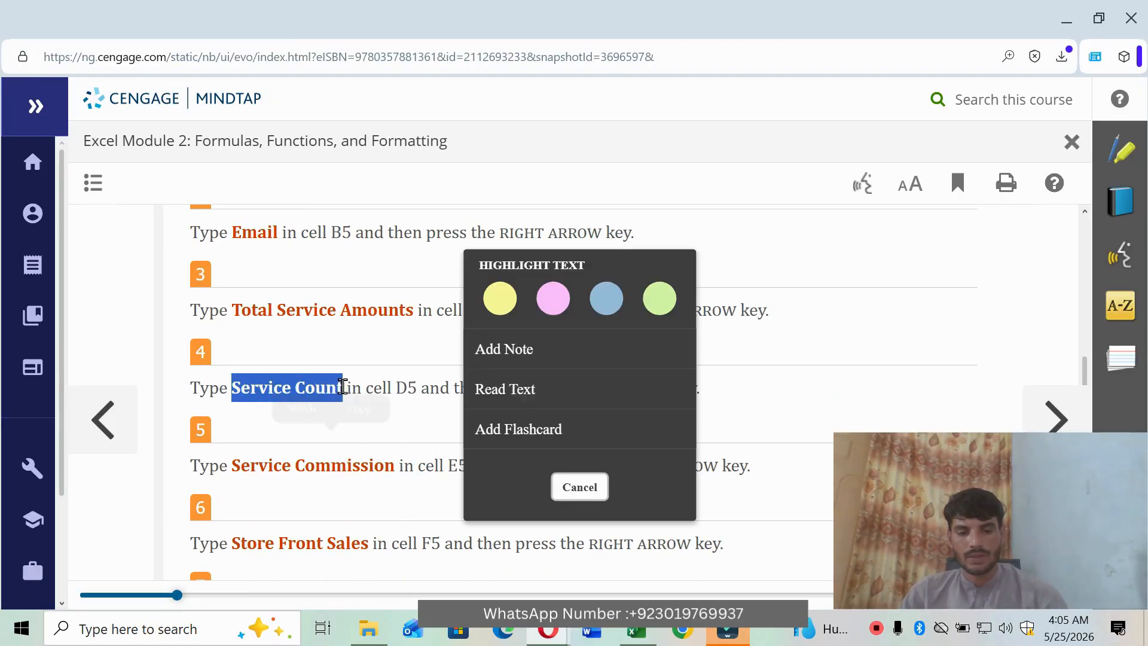
click(637, 629)
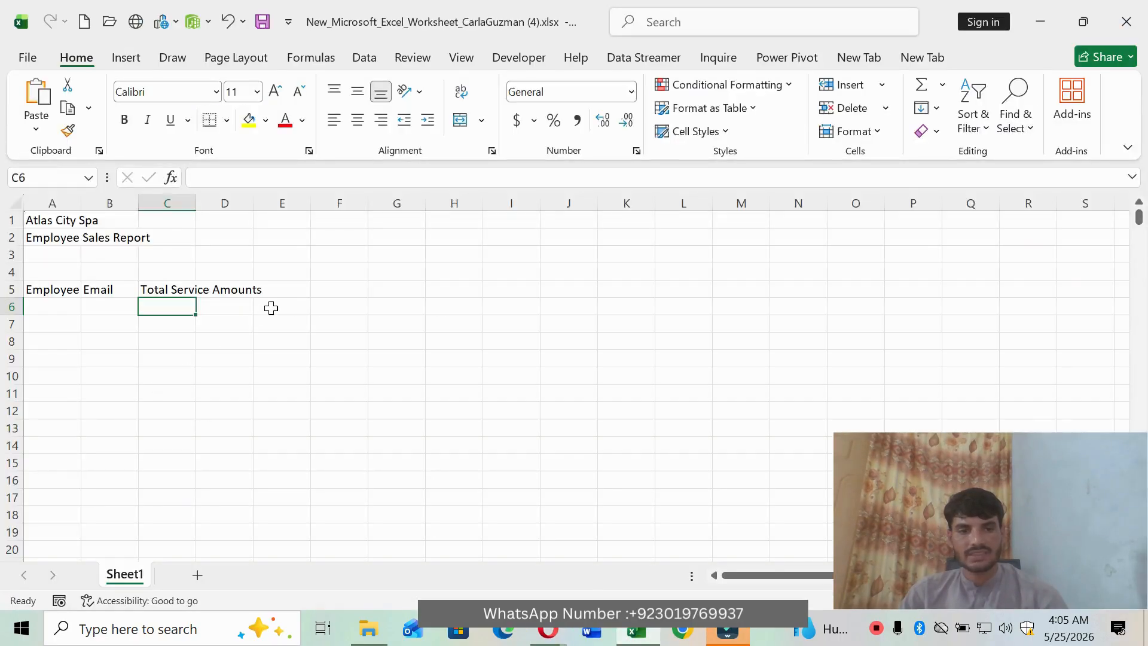
click(235, 295)
click(210, 182)
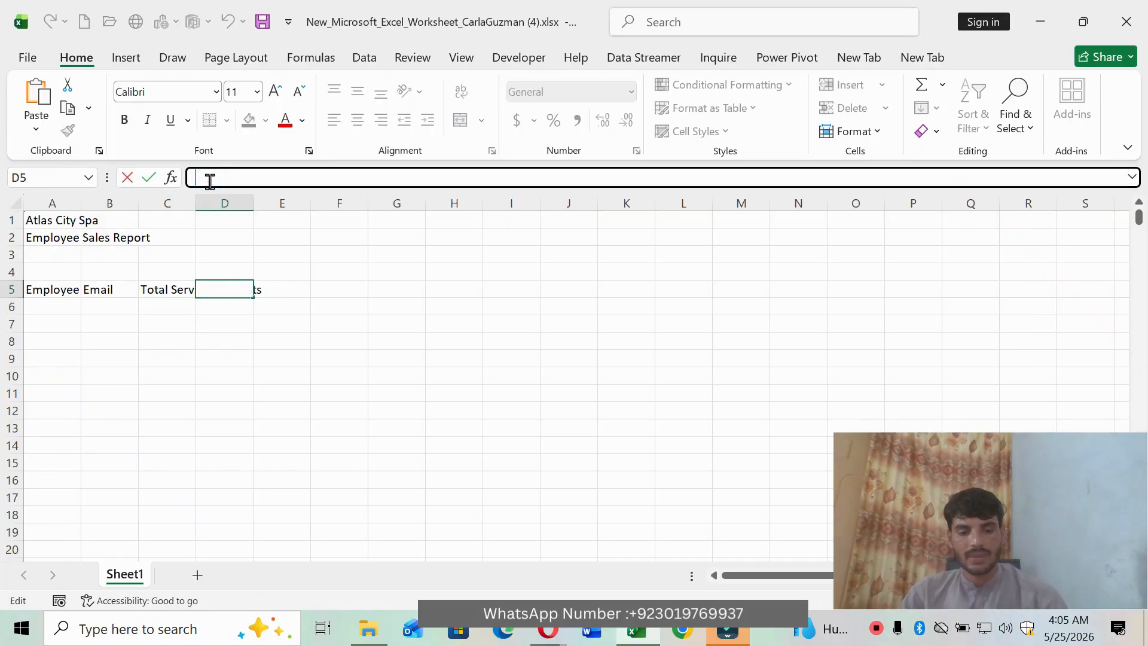
key(ctrl+v)
key(Return)
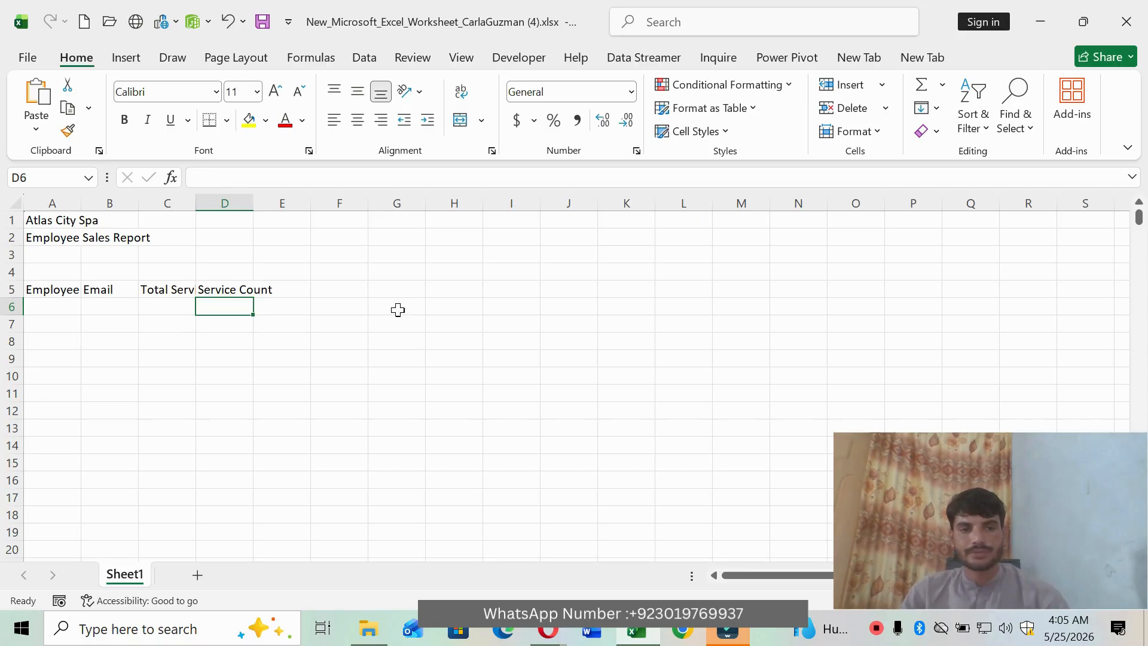
Step: Copy the column title Service Commission from the textbook in the browser into cell E5 of the Excel workbook
click(553, 634)
click(380, 430)
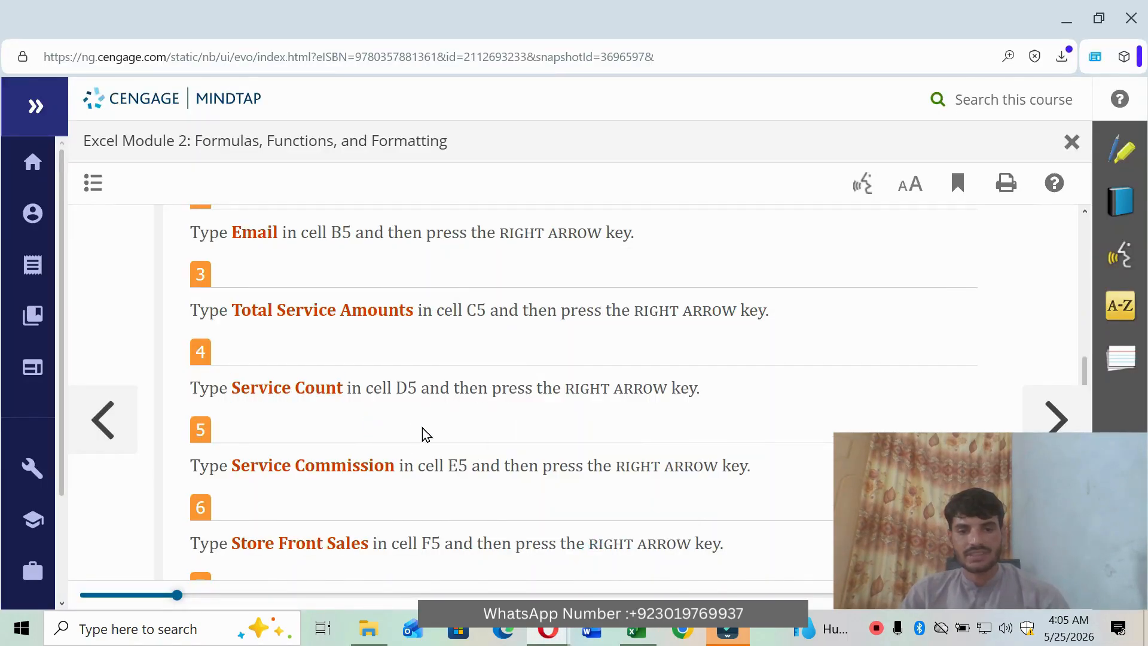
click(235, 463)
drag(235, 462, 393, 463)
key(ctrl+c)
click(637, 629)
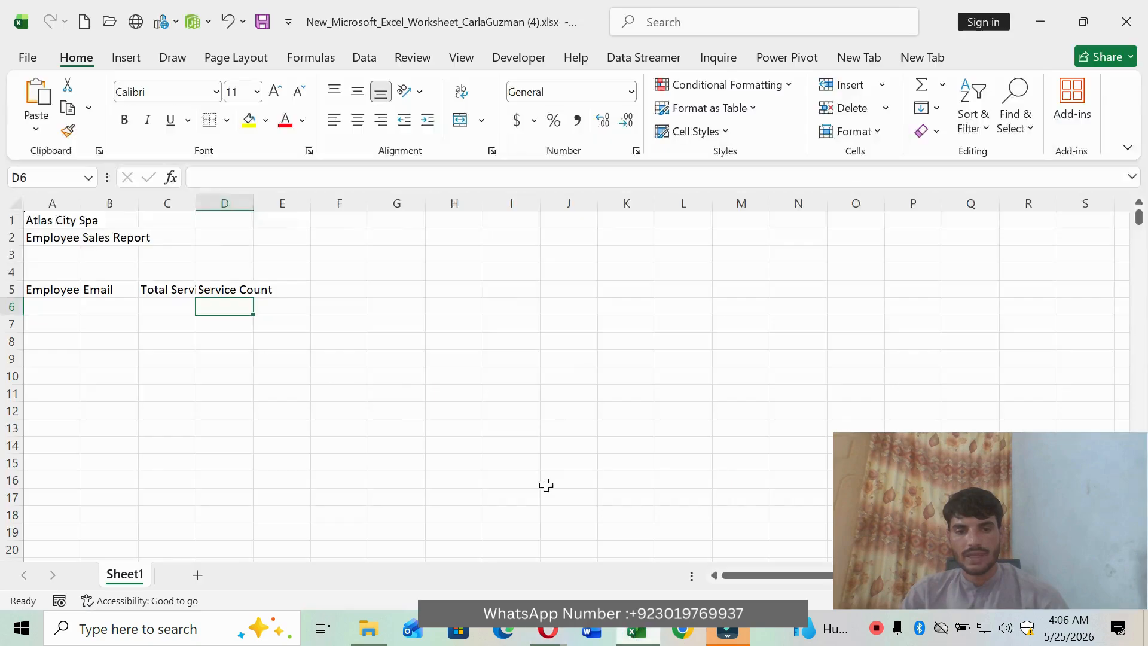
click(281, 290)
click(239, 176)
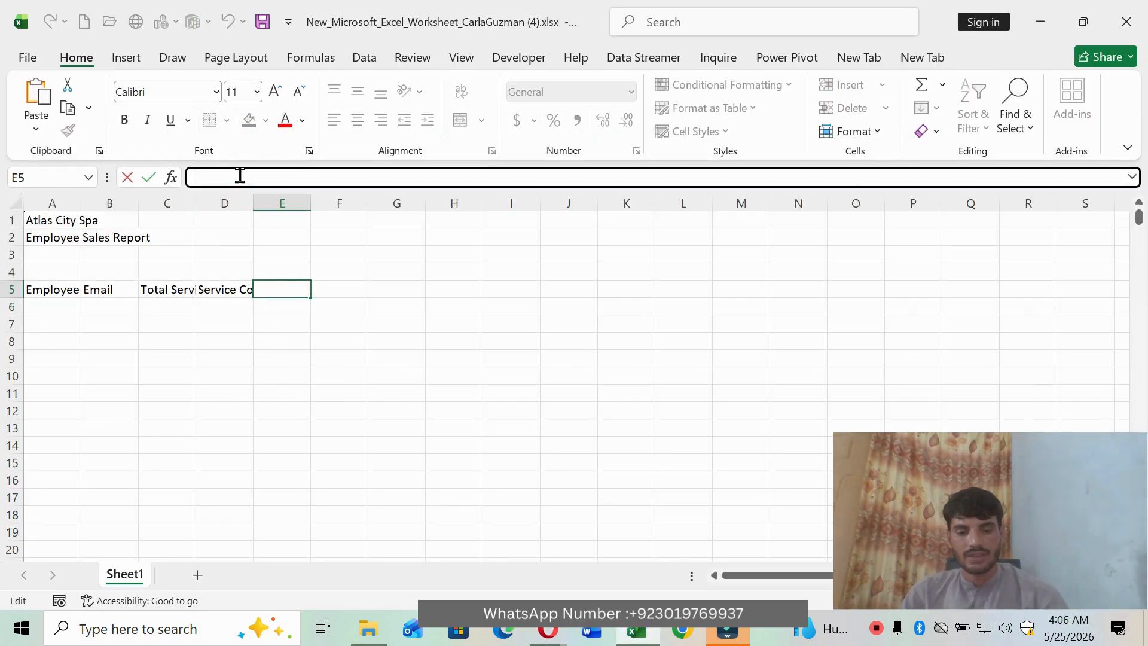
key(ctrl+v)
key(Return)
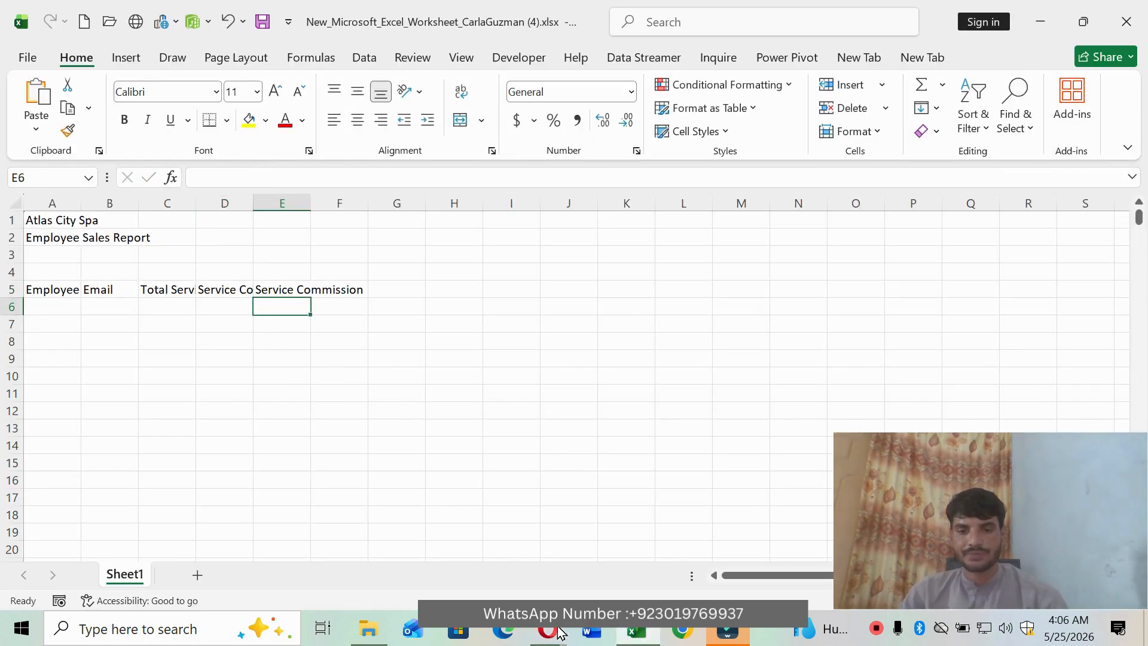
Step: Copy the column title Store Front Sales from the textbook in the browser into cell F5 of the Excel workbook
mouse_move(560, 632)
click(598, 550)
click(415, 432)
scroll(402, 420, down, 3)
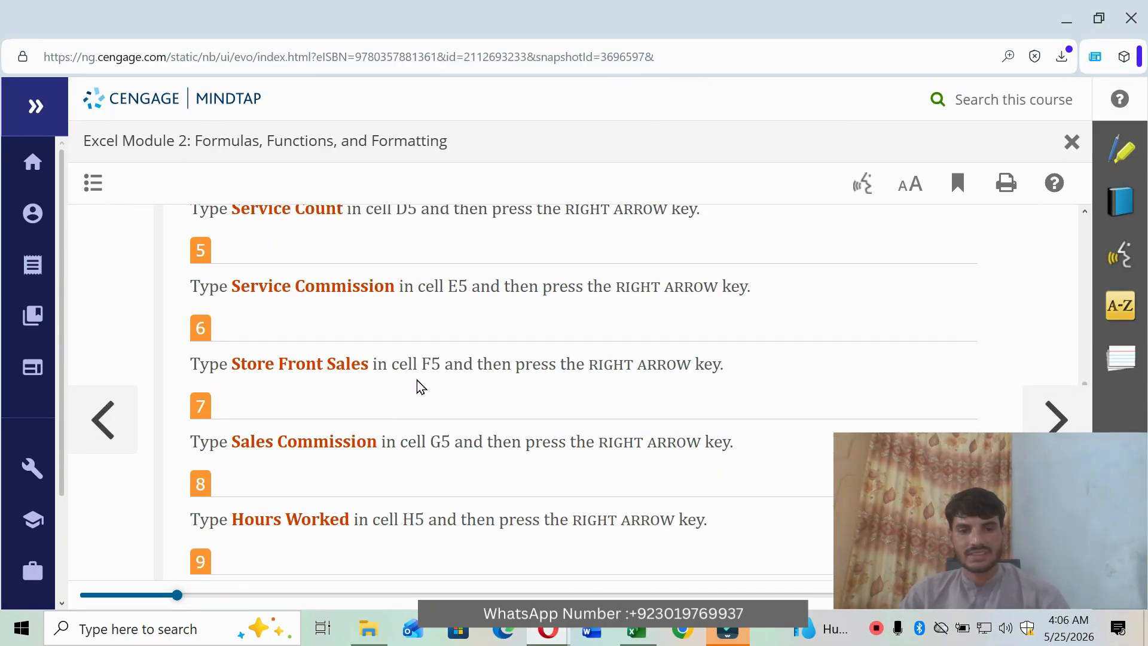
drag(233, 364, 367, 363)
key(ctrl+c)
click(637, 631)
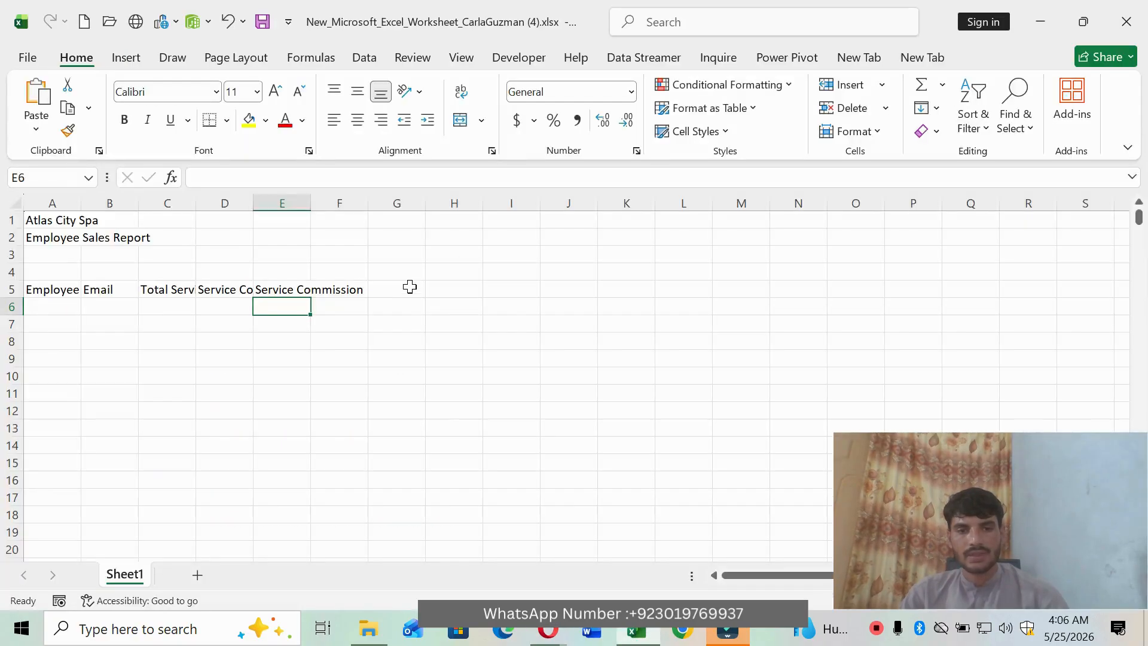
click(355, 289)
click(245, 179)
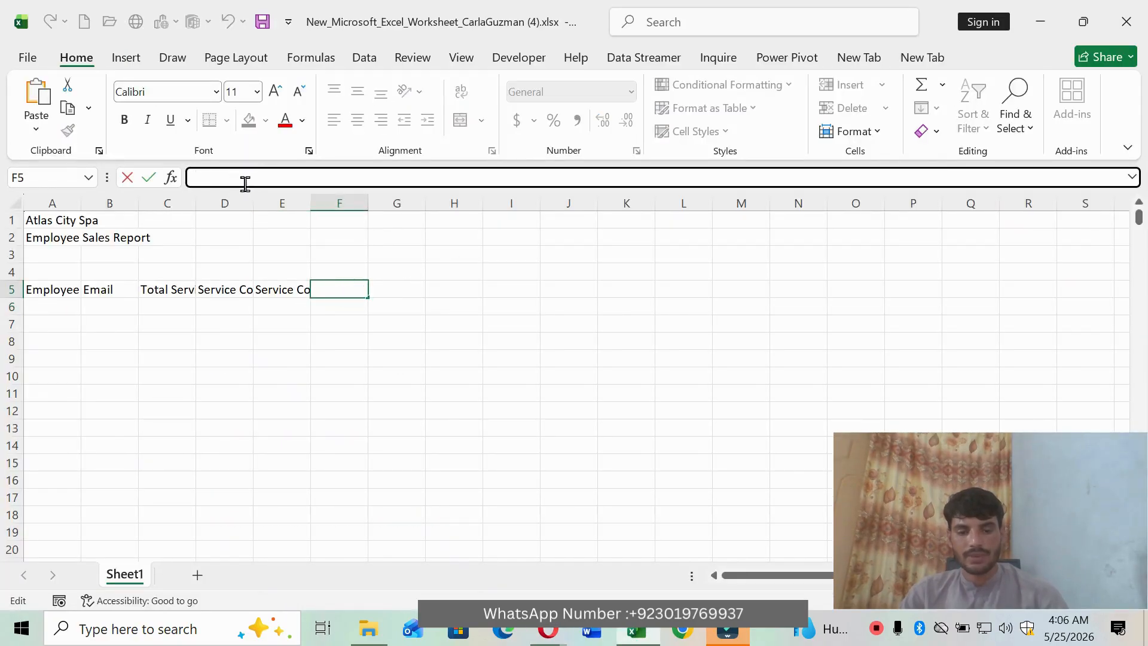
key(ctrl+v)
key(Return)
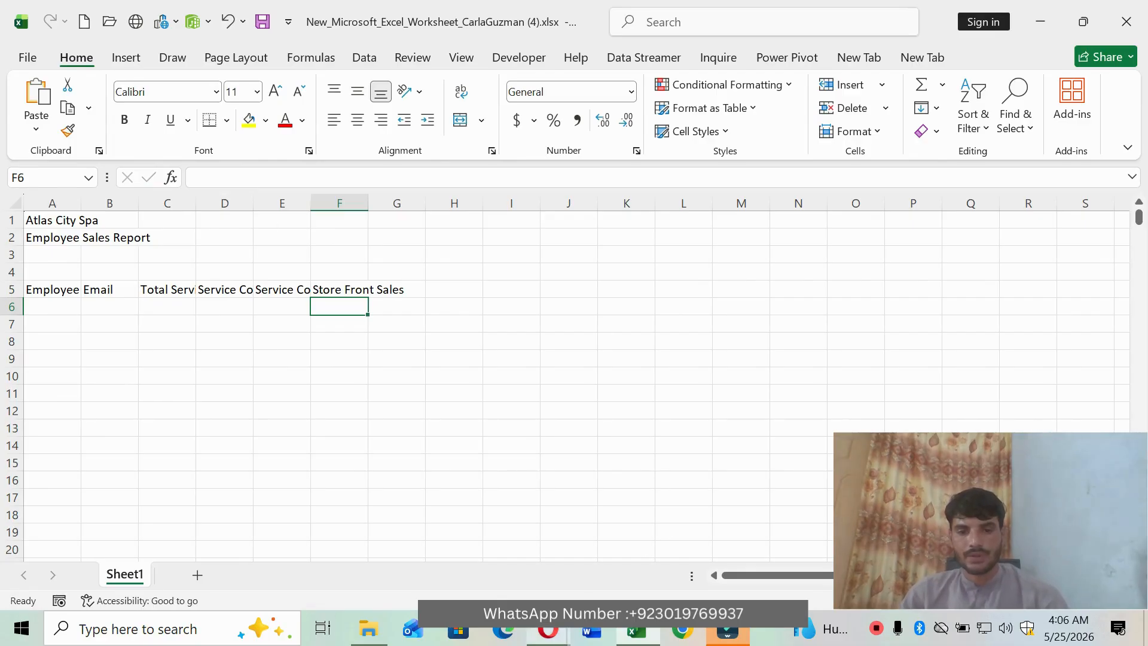
Step: Copy the column title Sales Commission from the textbook in the browser into cell G5 of the Excel workbook
mouse_move(561, 637)
click(528, 508)
click(371, 418)
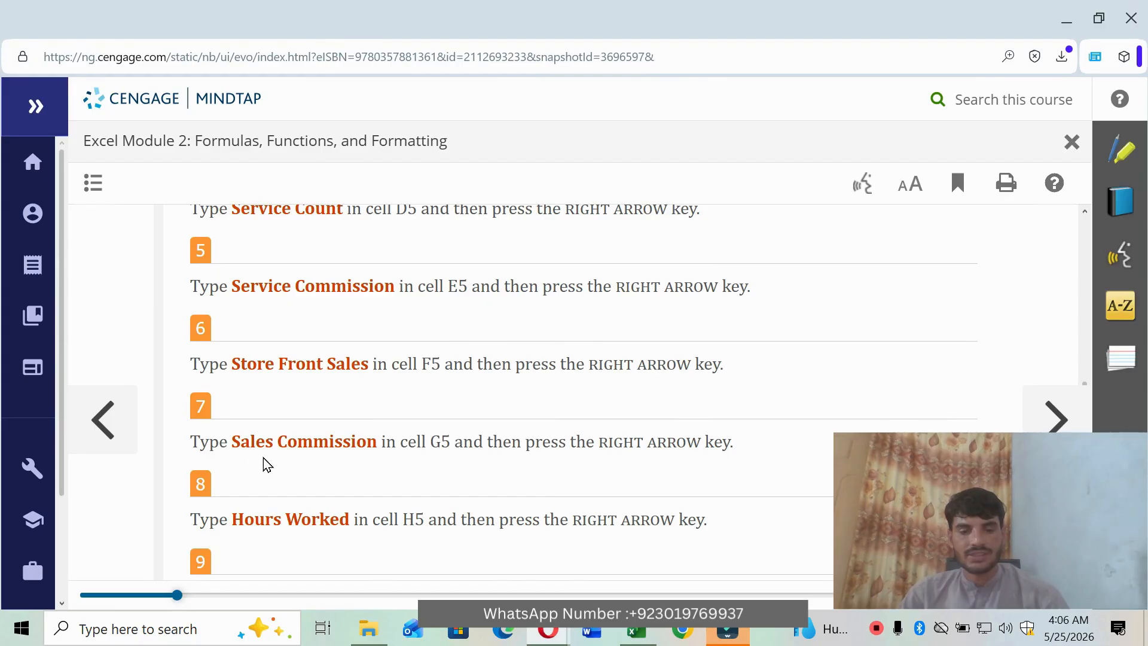
drag(232, 443, 376, 442)
key(ctrl+c)
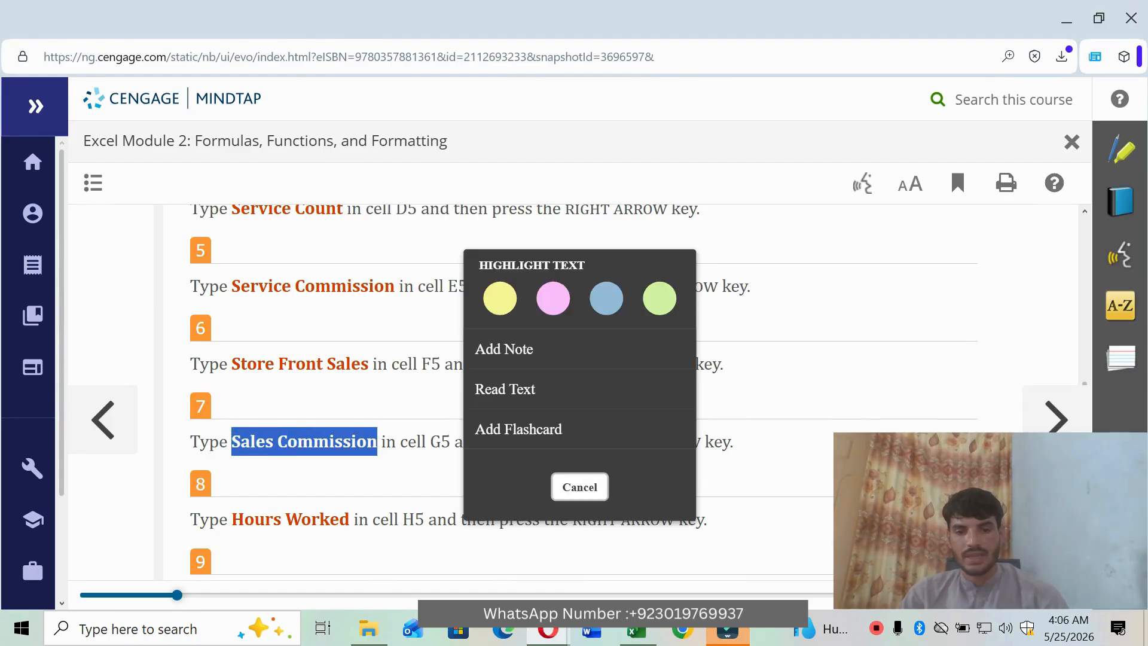
click(636, 629)
click(399, 291)
click(264, 177)
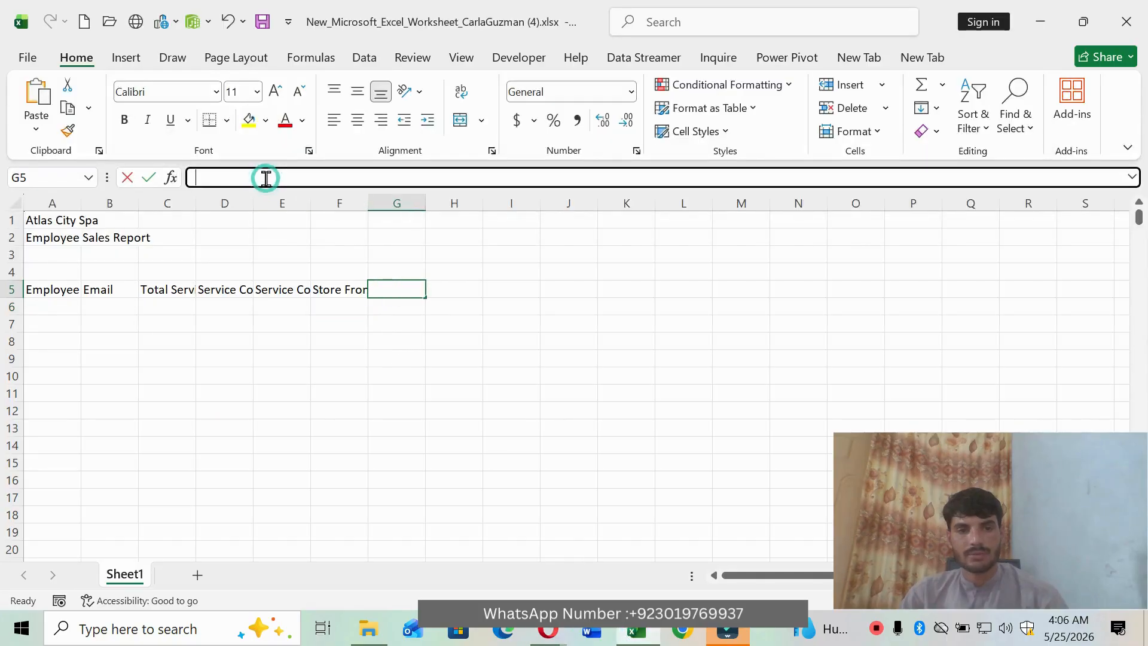
key(ctrl+v)
key(Return)
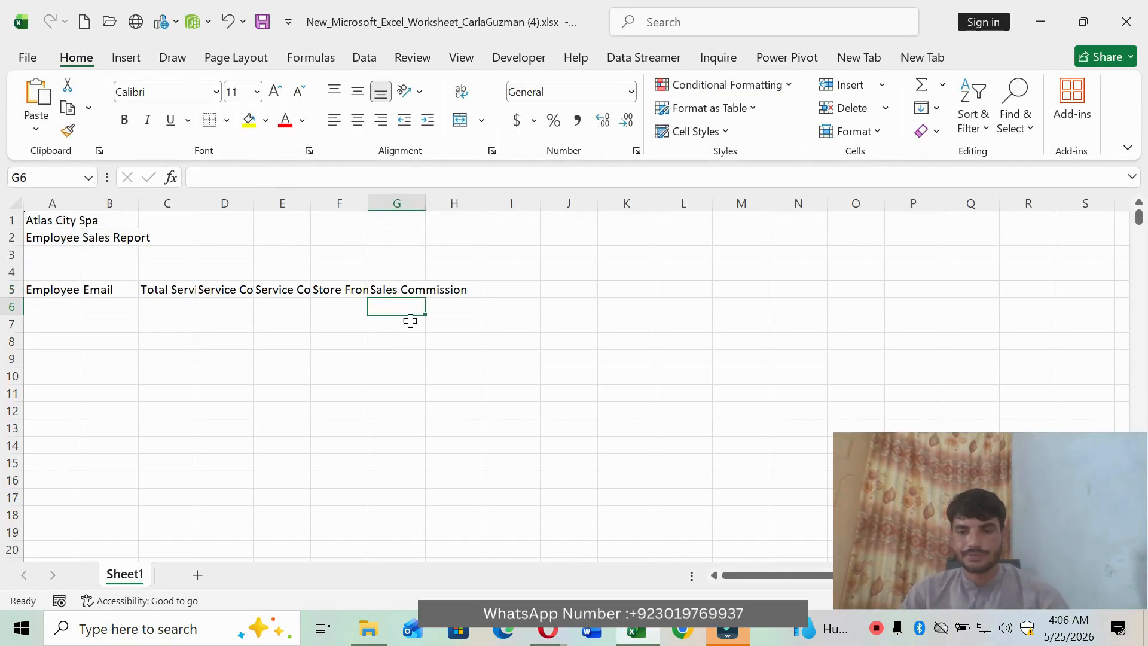
Step: Copy the column title Hours Worked from the textbook in the browser into cell H5 of the Excel workbook
click(548, 631)
click(580, 568)
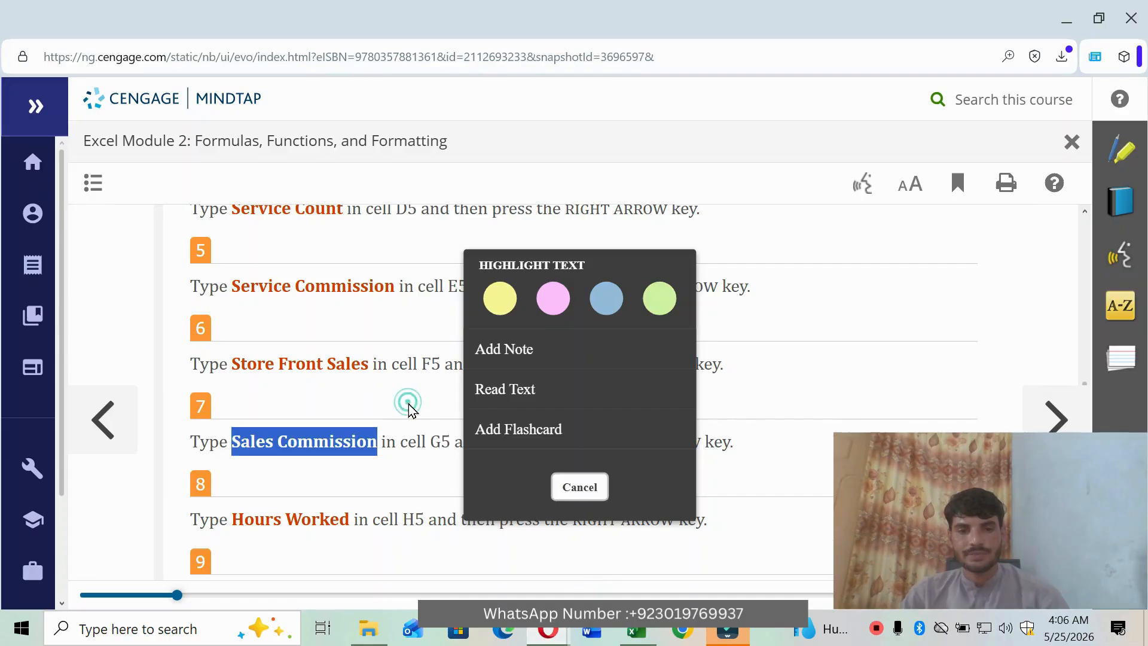
click(412, 411)
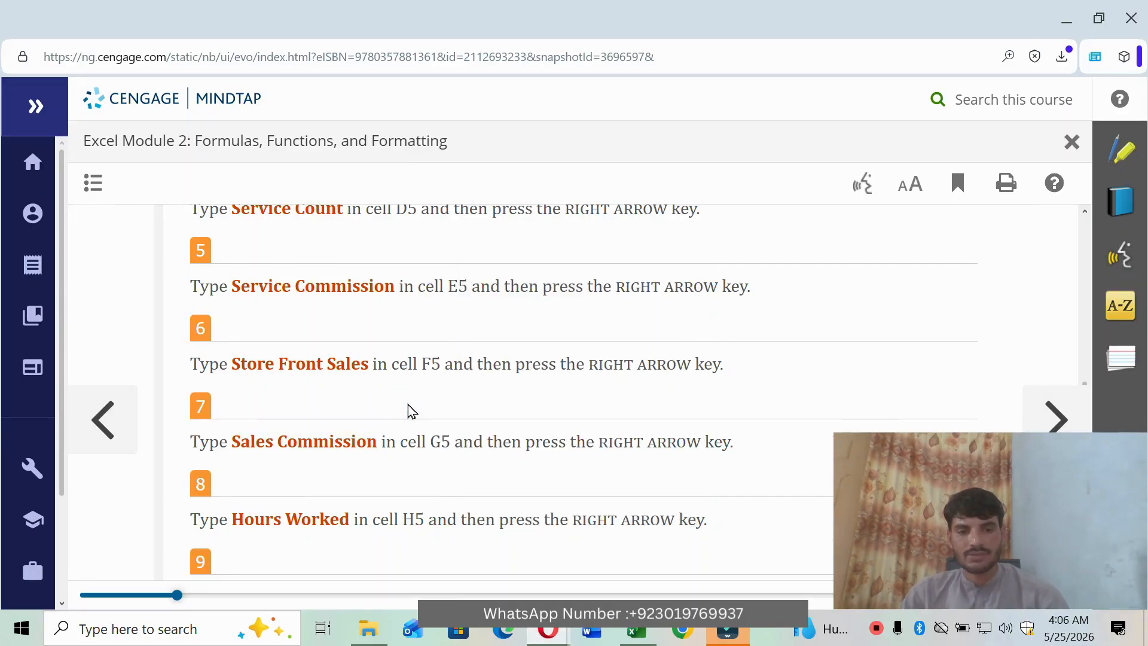
scroll(412, 410, down, 2)
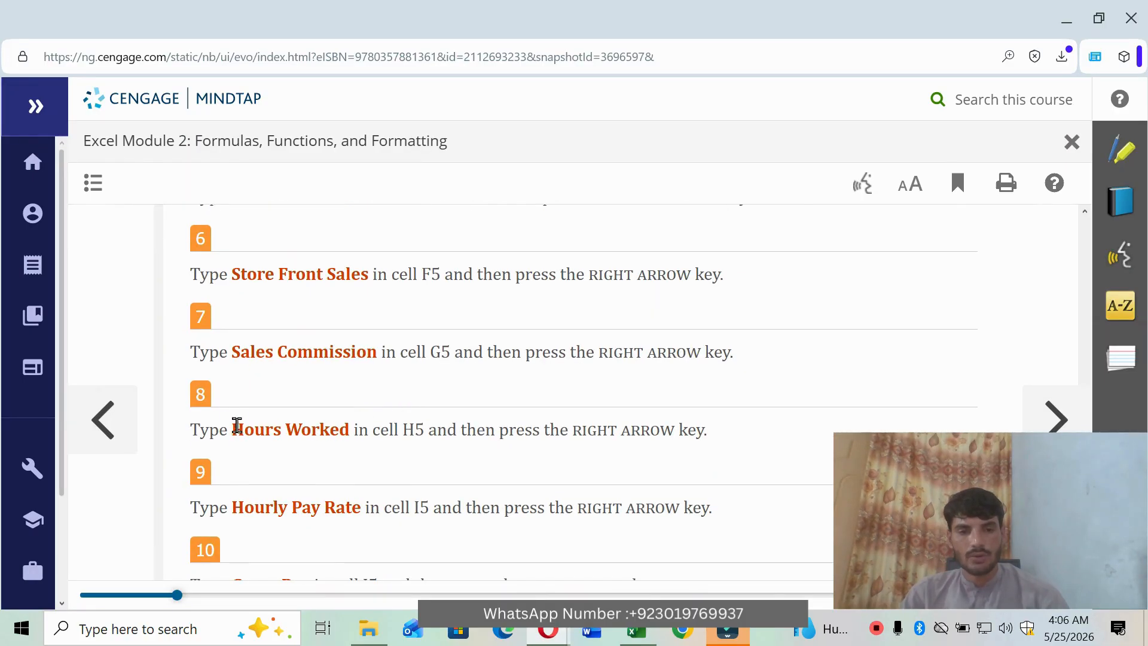
drag(236, 426, 350, 432)
key(ctrl+c)
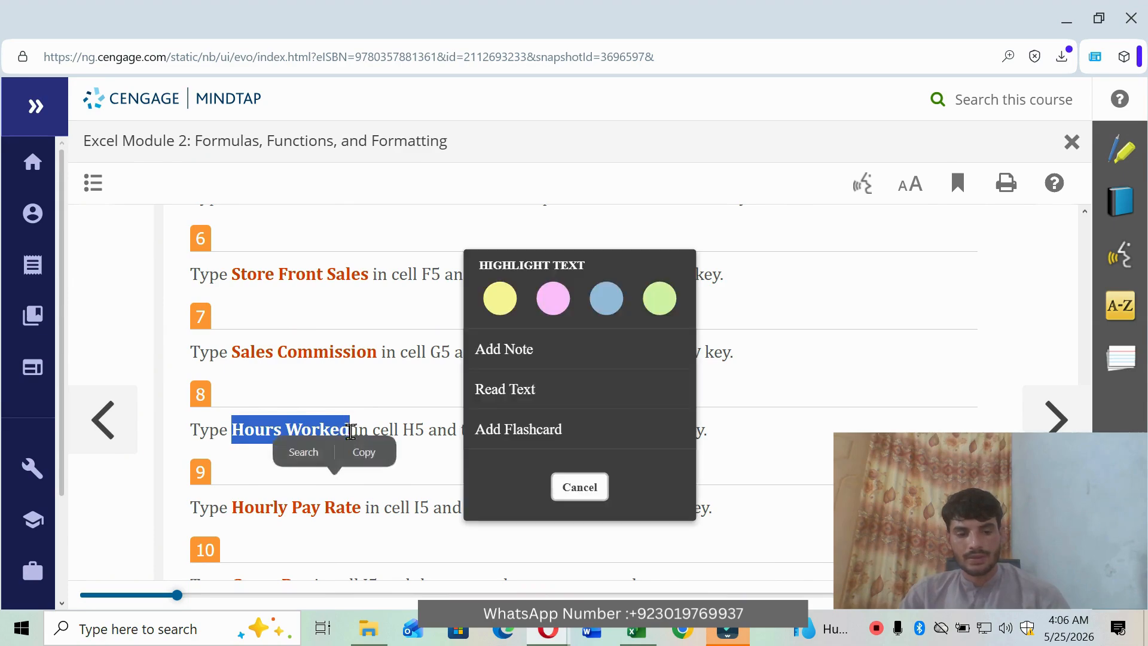
click(636, 629)
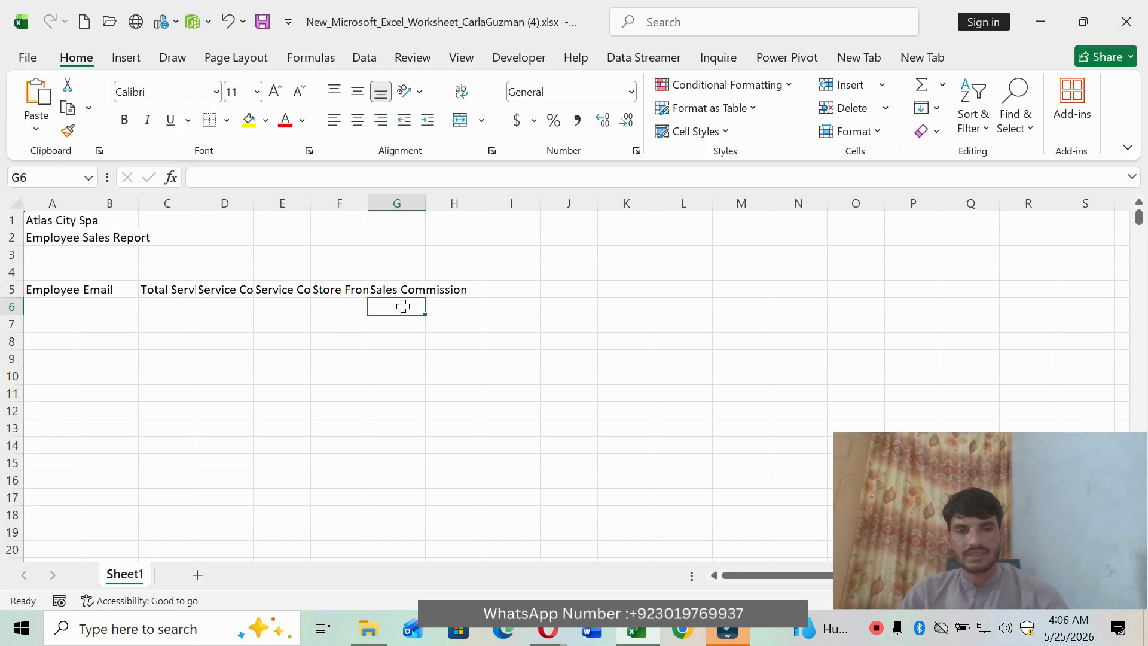
click(459, 290)
click(244, 179)
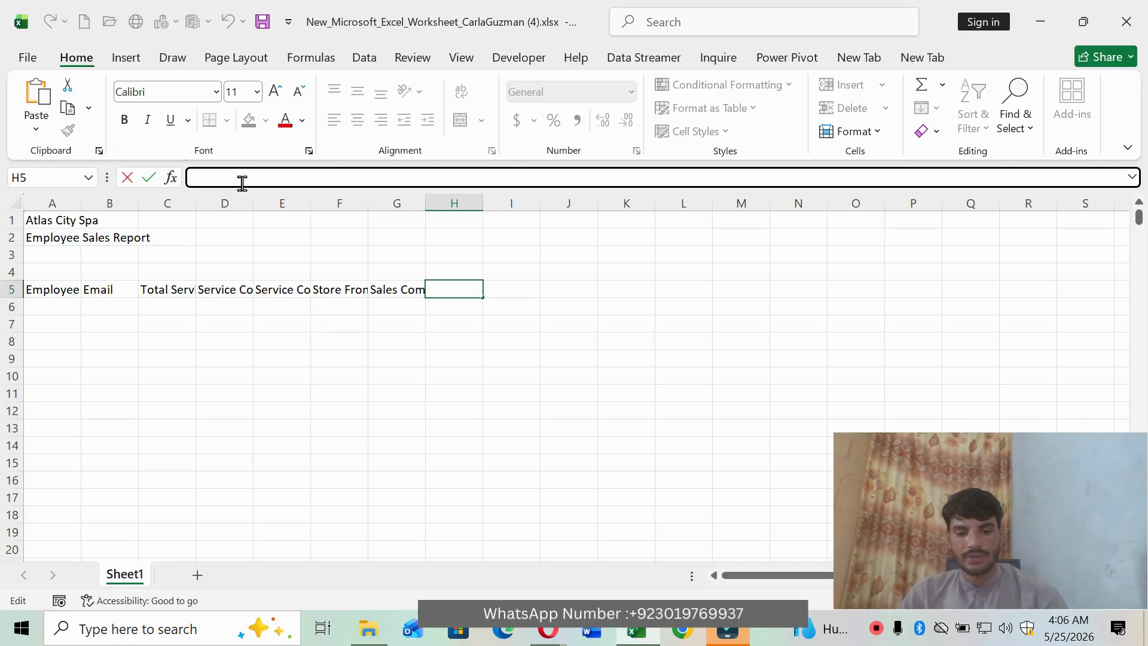
key(ctrl+v)
key(Return)
Step: Copy the column title Hourly Pay Rate from the textbook in the browser into cell I5 of the Excel workbook
click(548, 629)
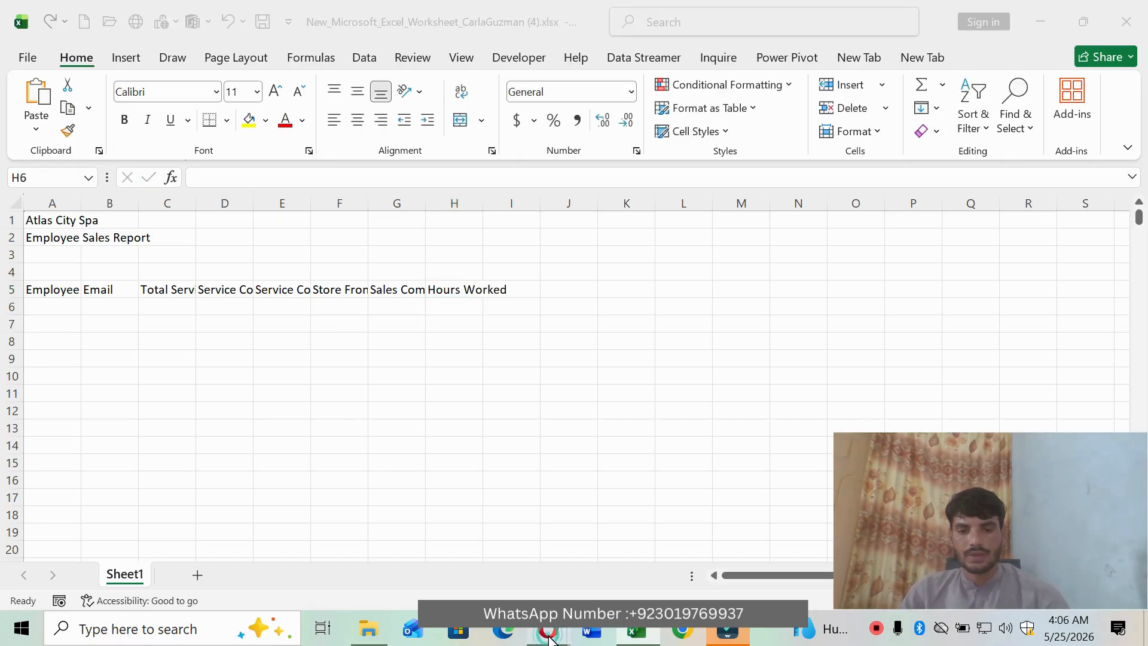
click(371, 452)
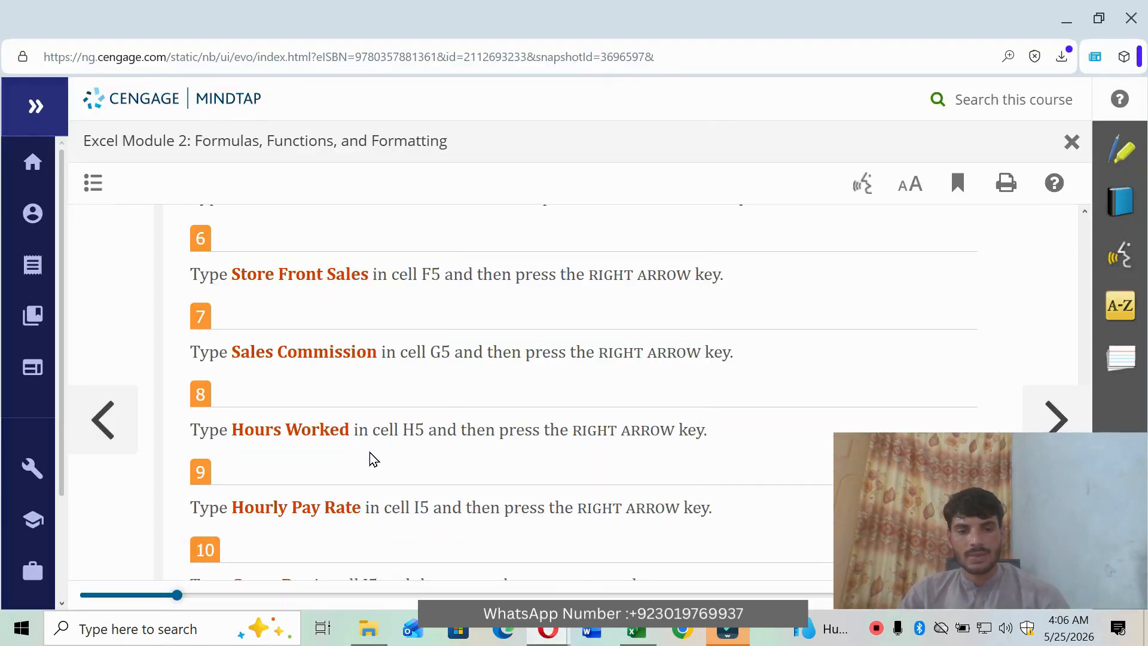
scroll(461, 479, down, 1)
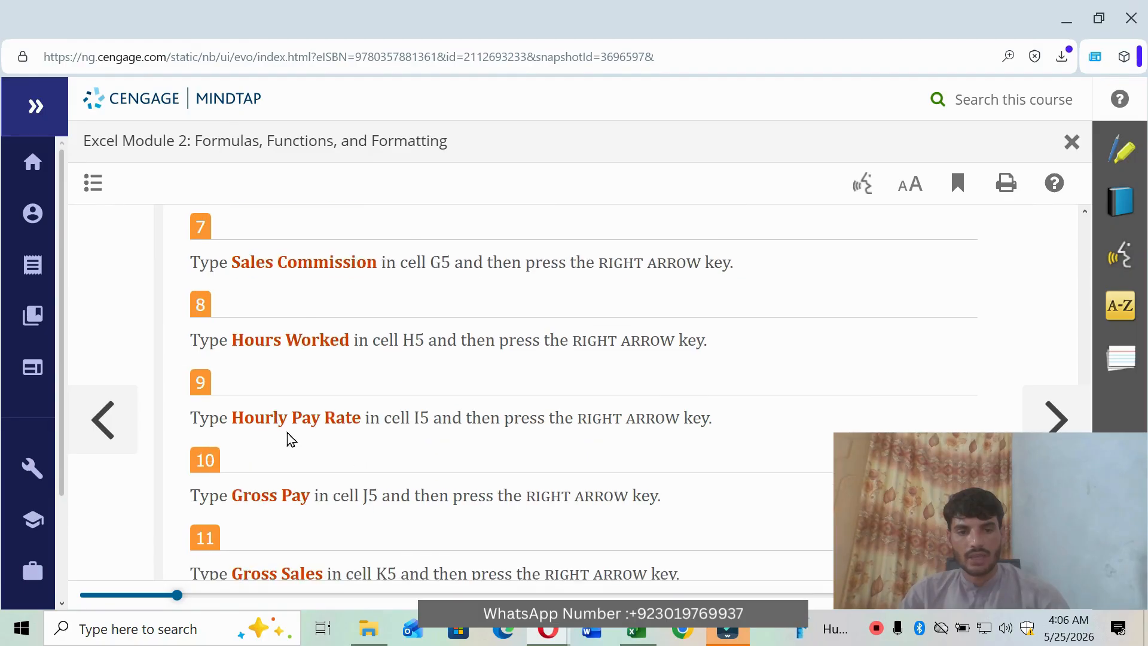
drag(232, 418, 363, 417)
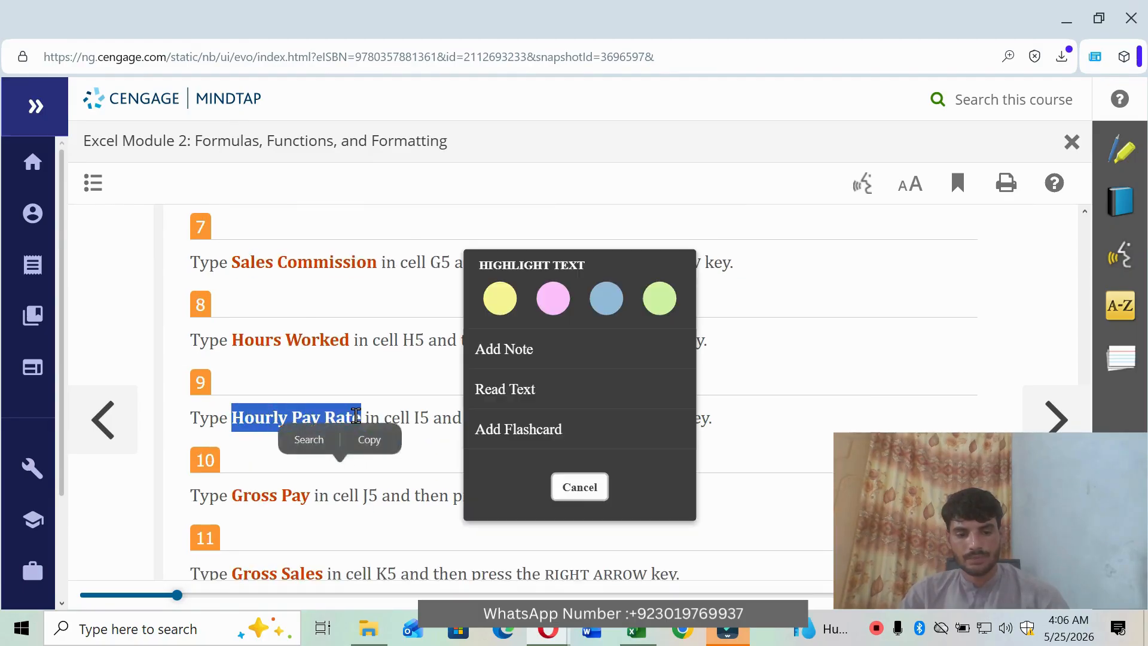
click(637, 629)
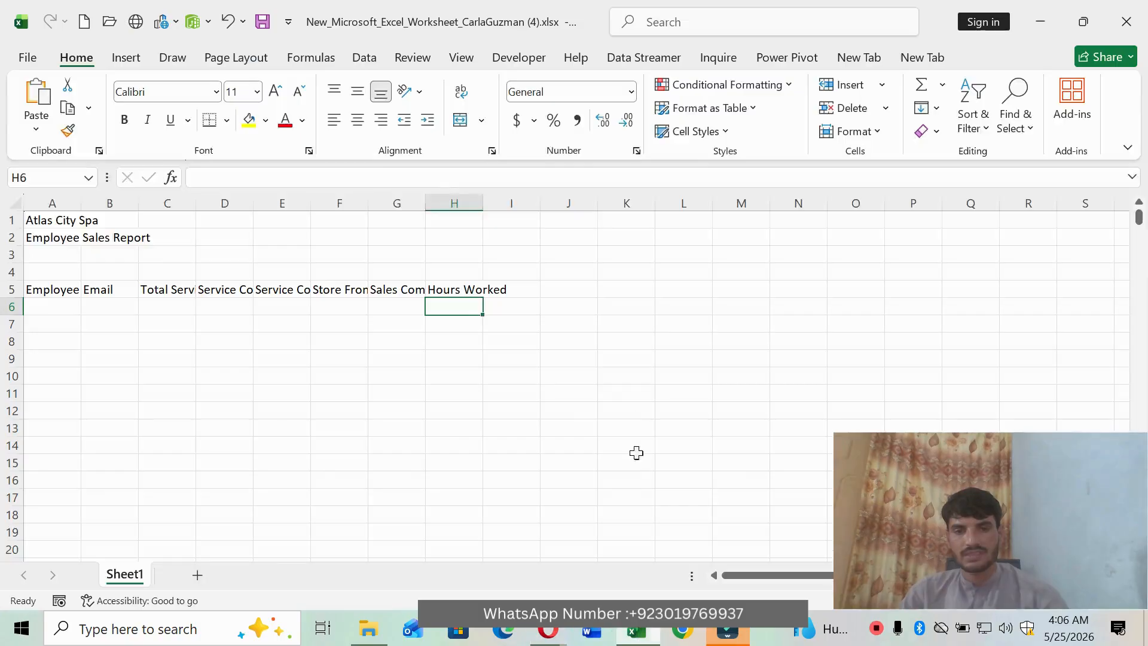
click(523, 293)
click(282, 183)
text(Hourly Pay Rate)
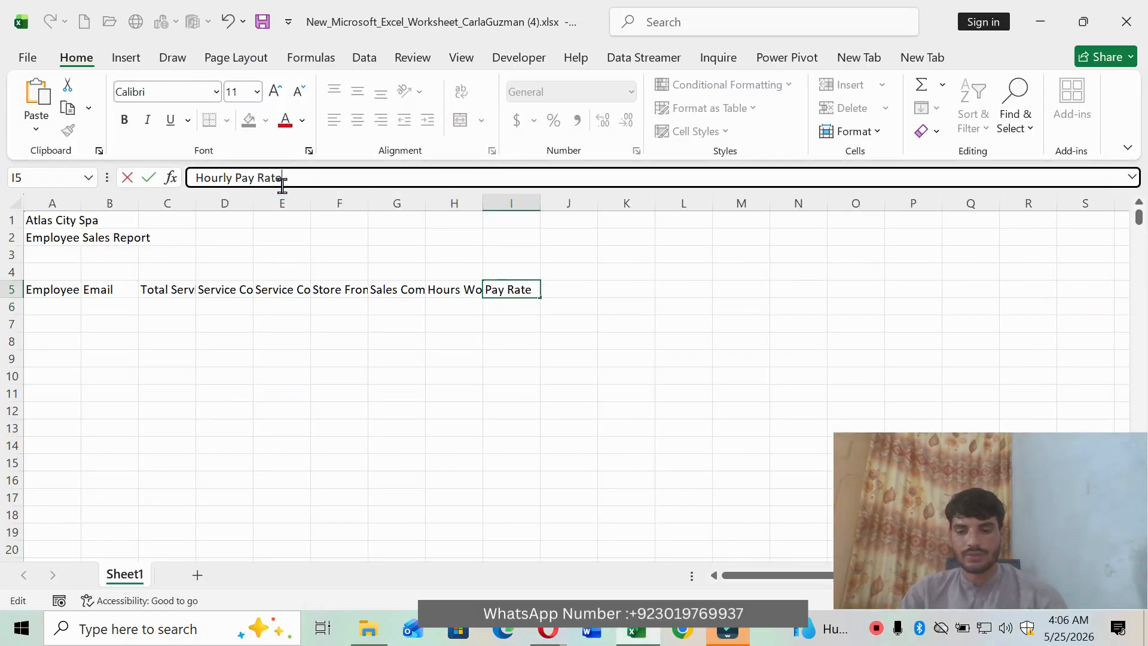
key(Return)
Step: Copy the column title Gross Pay from the textbook in the browser into cell J5 of the Excel workbook
click(551, 634)
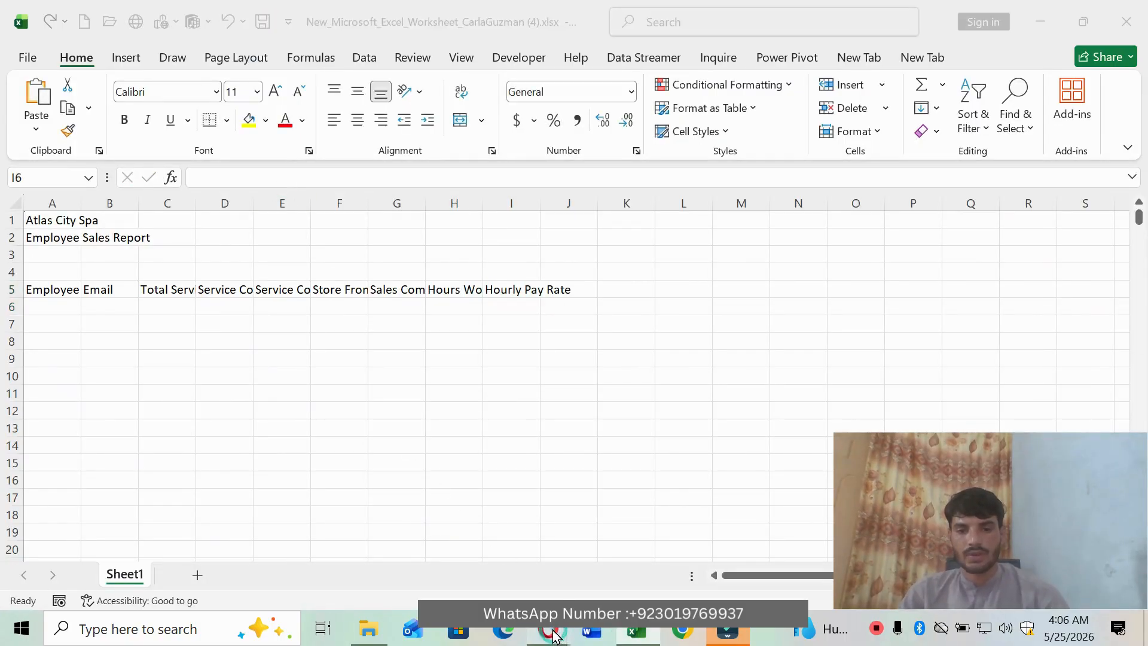
click(585, 567)
click(360, 471)
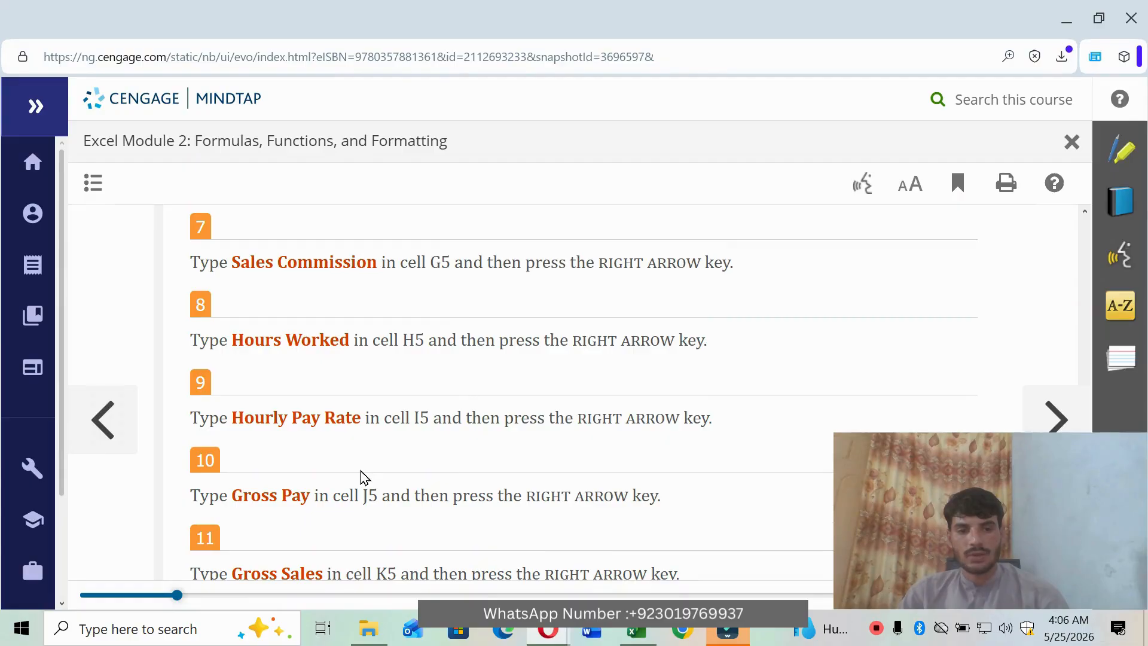
scroll(396, 460, down, 2)
drag(233, 406, 313, 409)
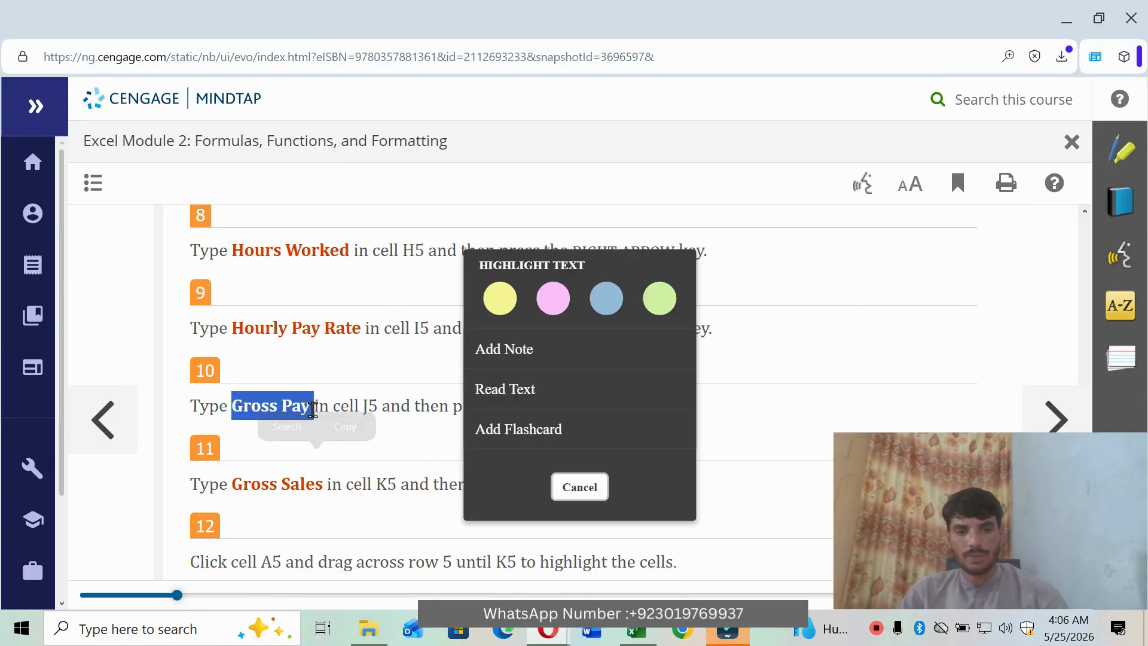
click(637, 631)
click(578, 287)
click(293, 179)
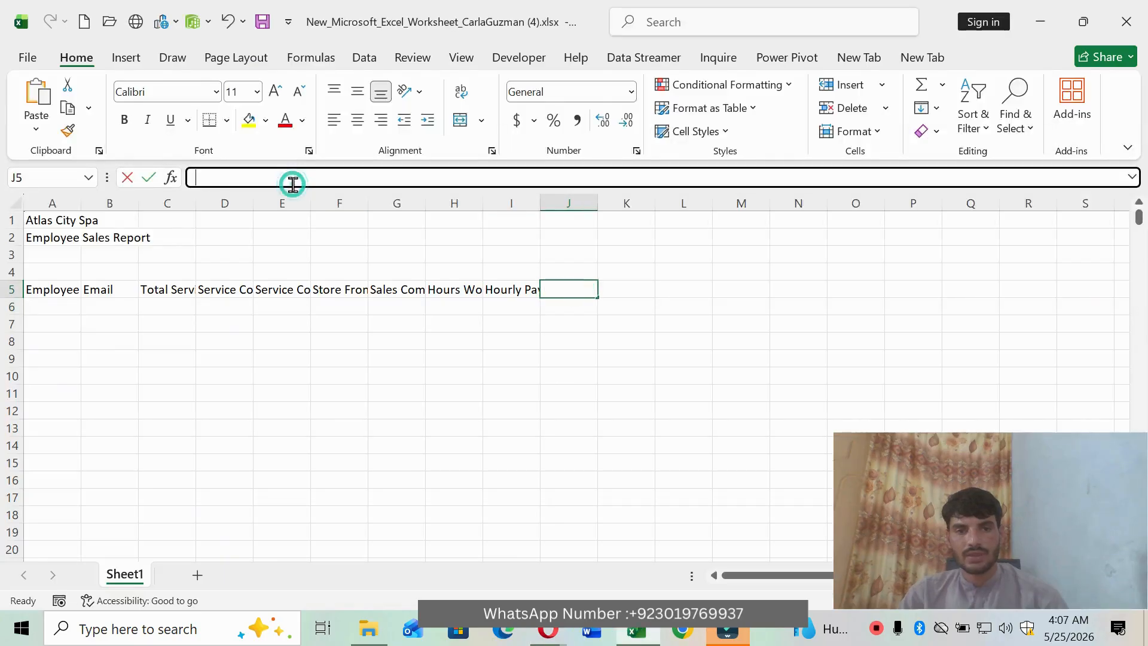
text(Gross Pay)
key(shift+Return)
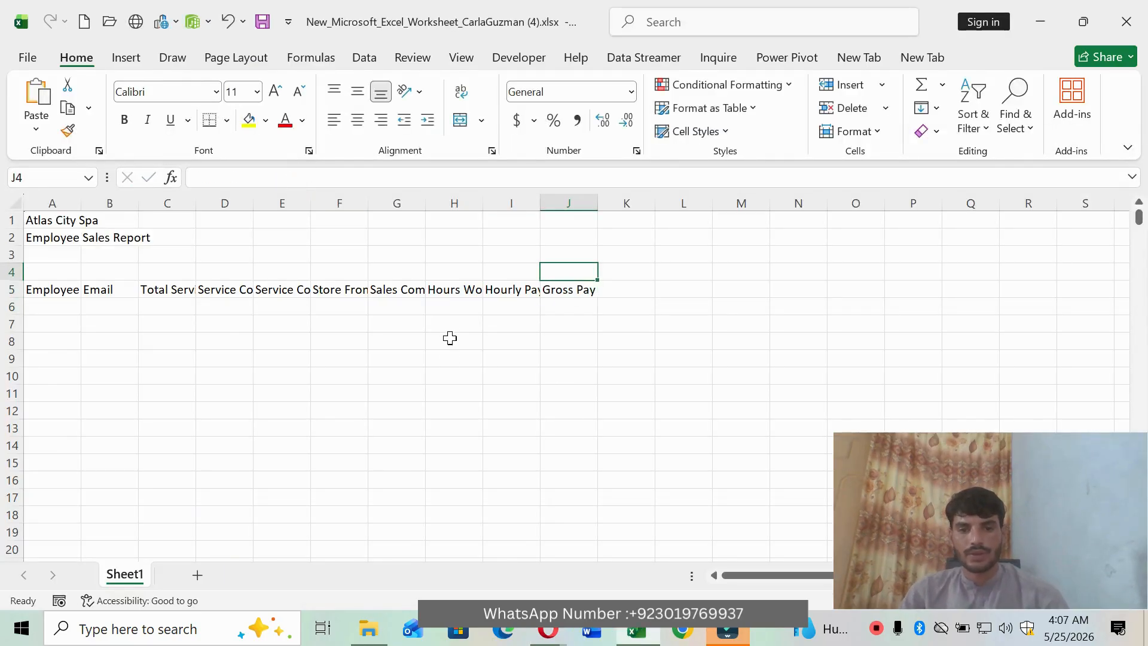
Step: Copy the column title Gross Sales from the textbook in the browser into cell K5 of the Excel workbook
click(549, 632)
click(583, 569)
click(404, 494)
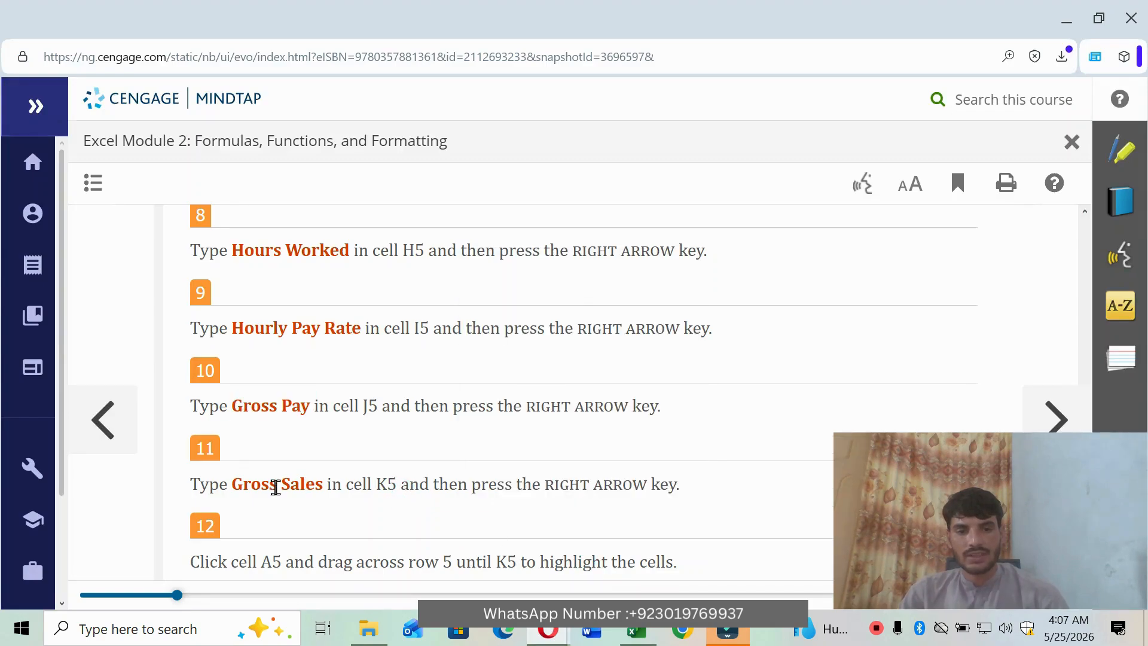
drag(233, 486, 326, 486)
key(ctrl+c)
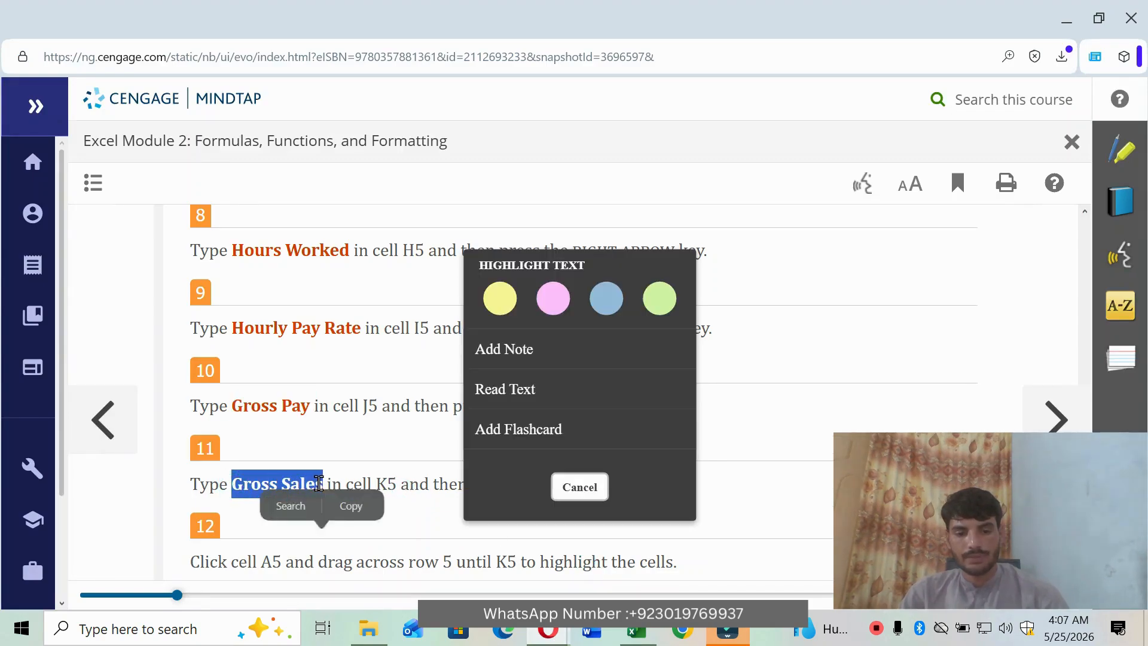
click(637, 629)
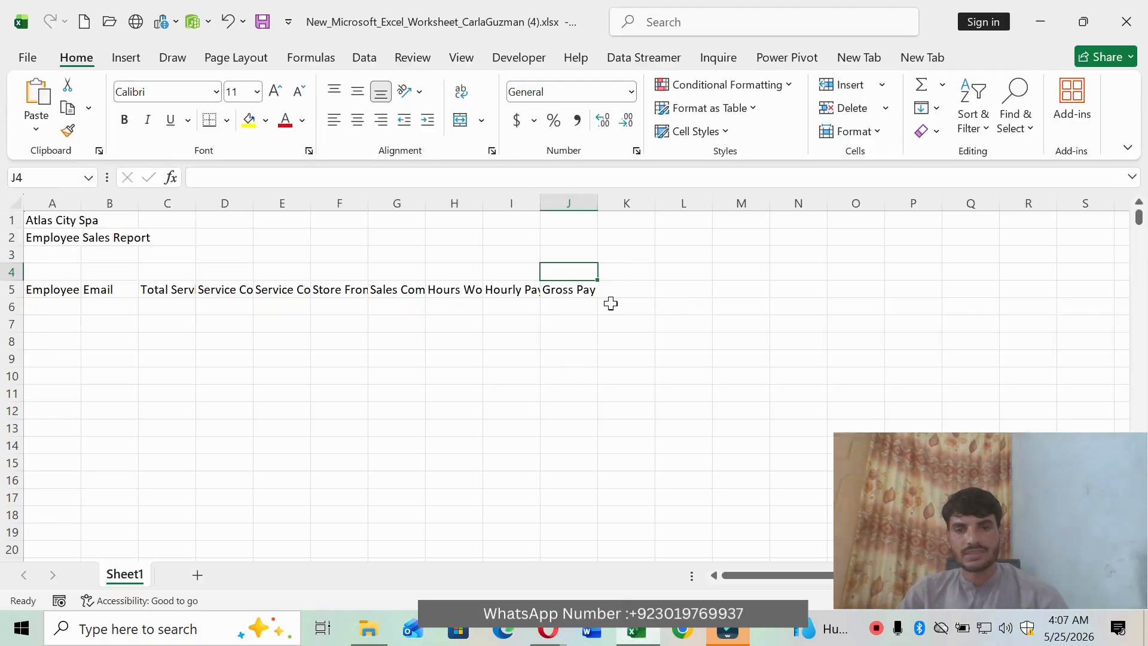
click(628, 283)
click(259, 179)
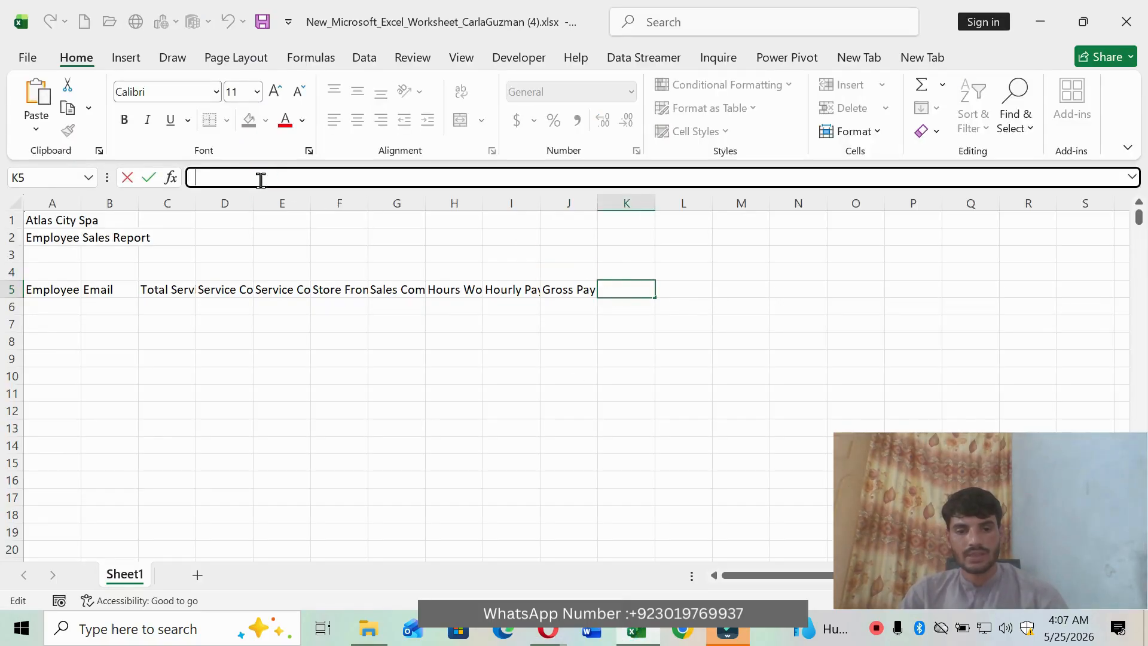
key(ctrl+v)
key(Return)
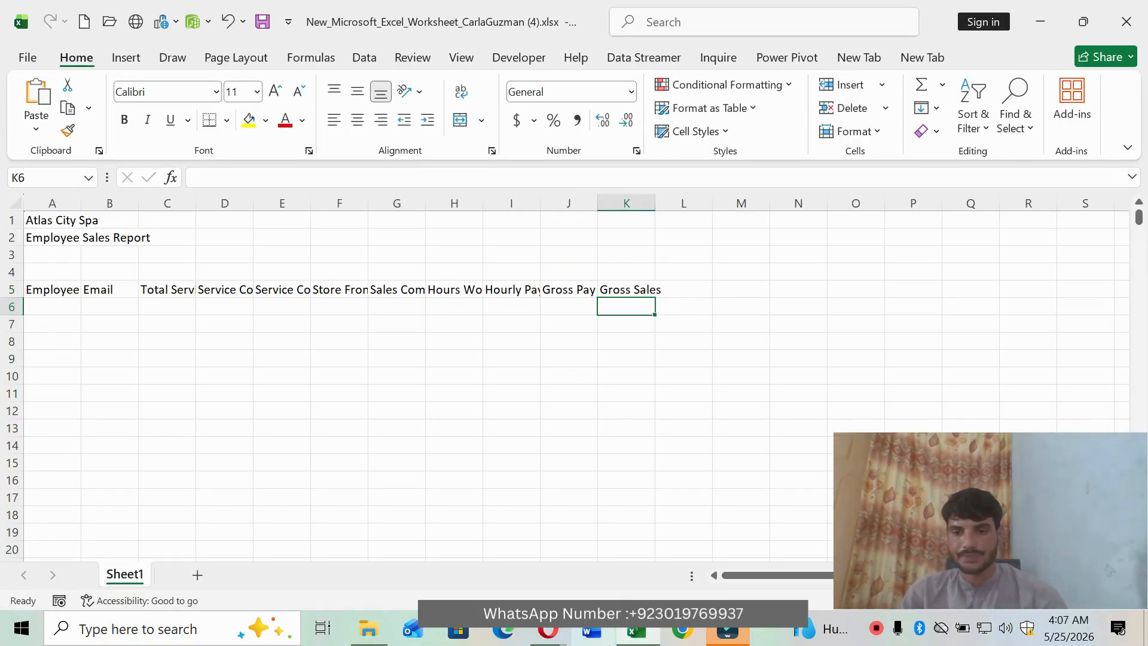
Step: Check the textbook's formatting instruction, wrap the text of the column titles in A5:K5, and widen column A slightly to fit Employee on one line
click(545, 635)
click(562, 589)
click(388, 442)
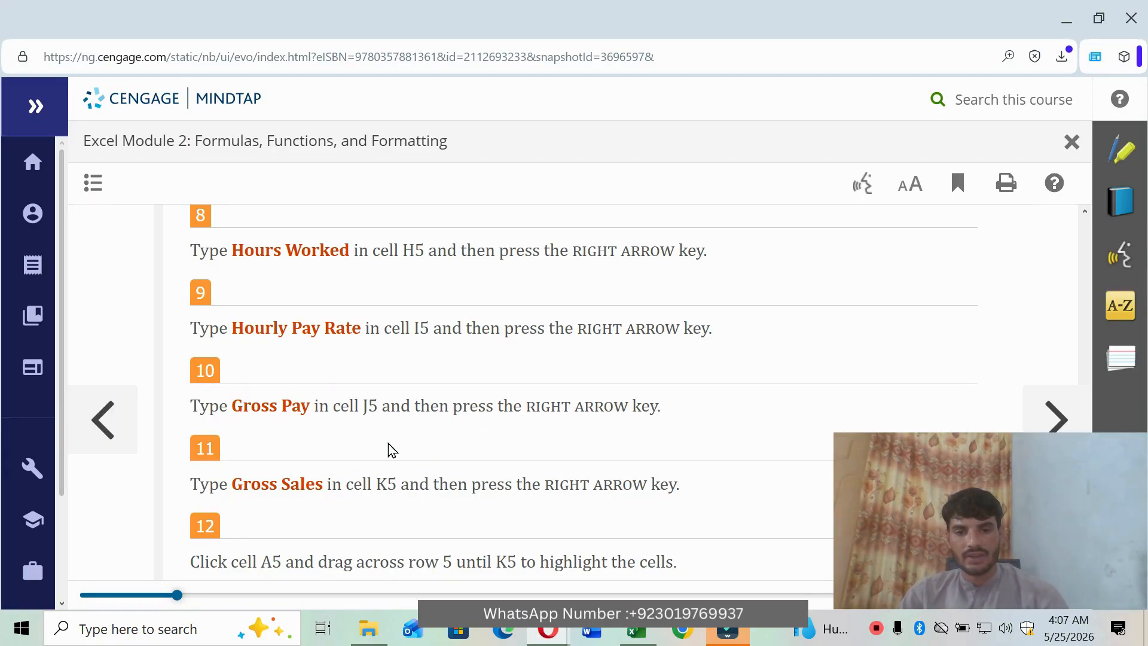
scroll(390, 444, down, 1)
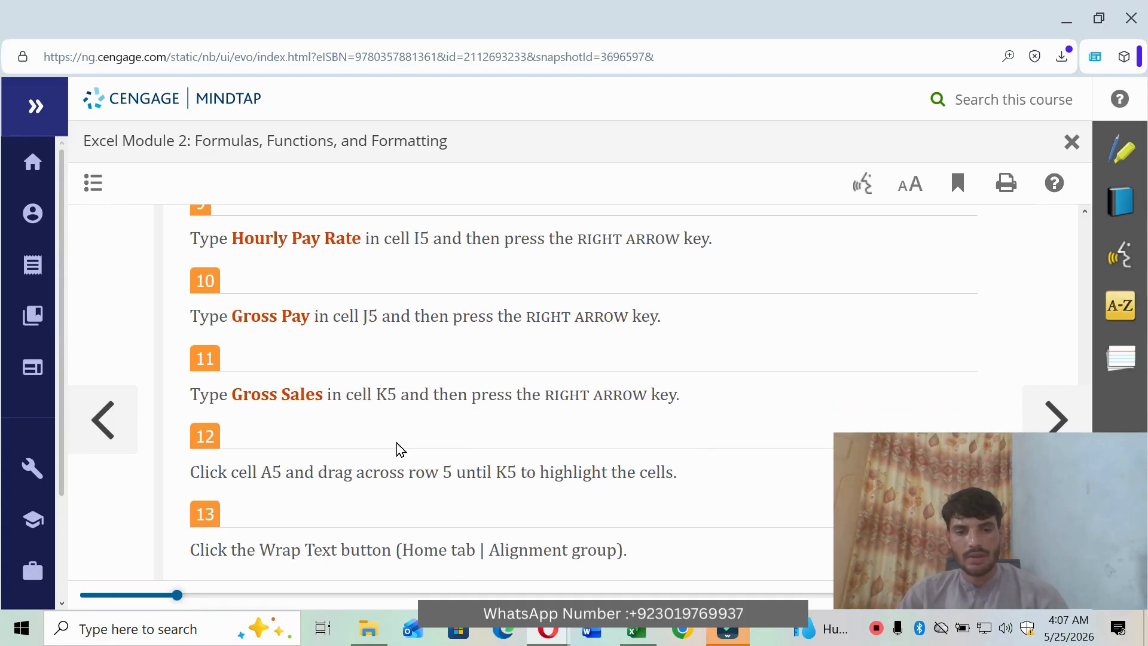
click(636, 631)
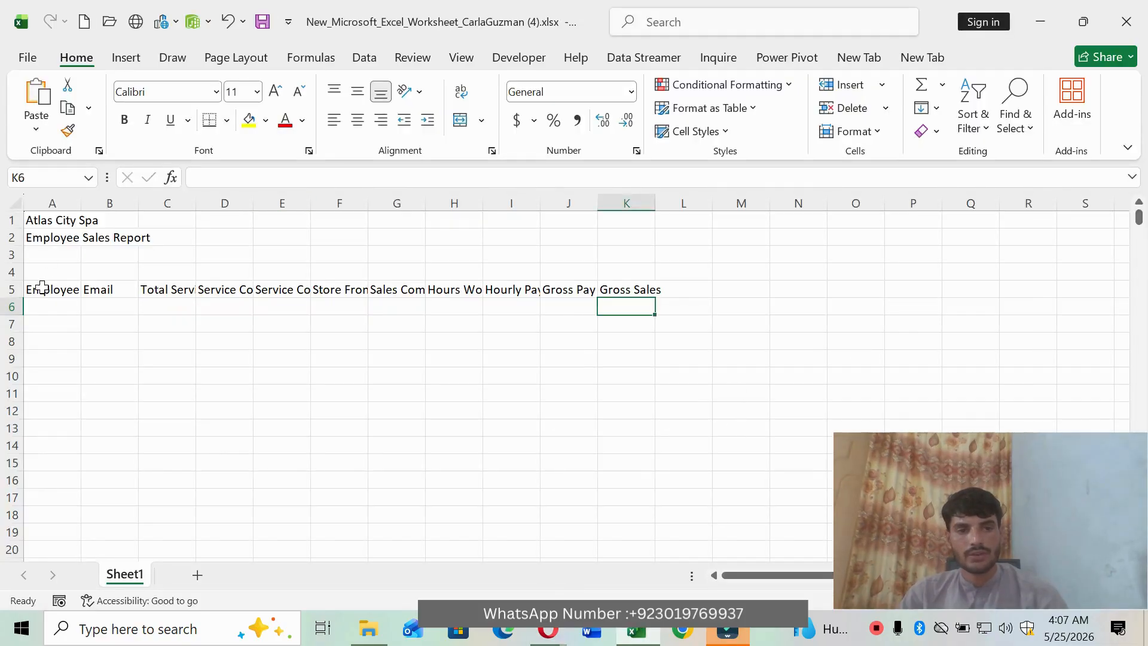
drag(43, 289, 619, 297)
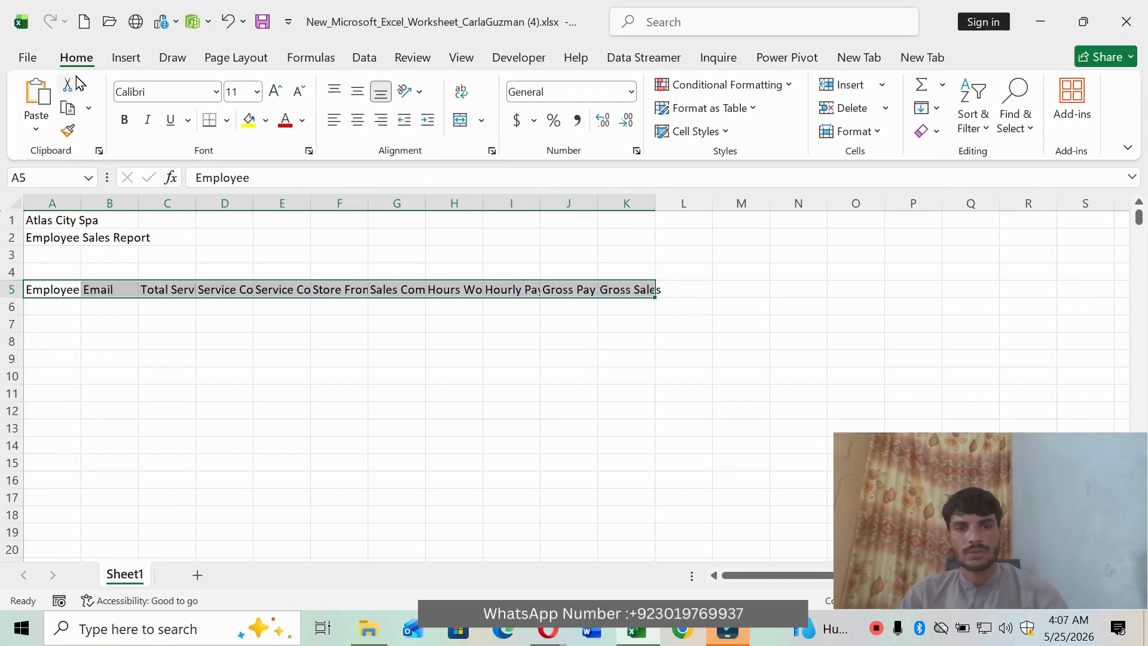
click(461, 92)
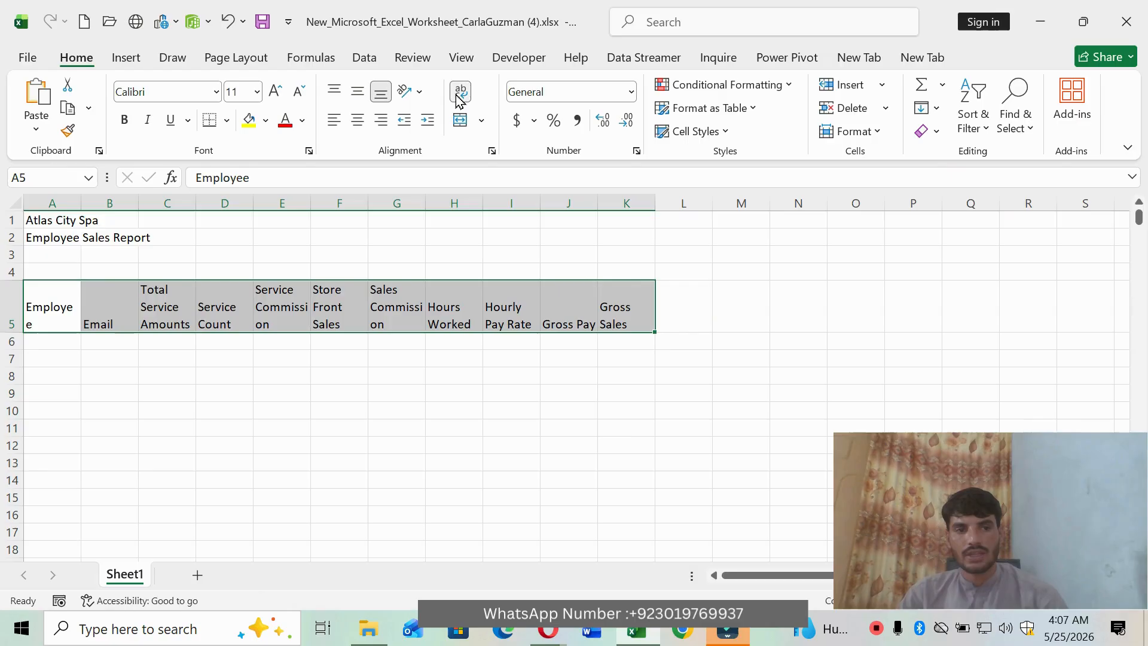
drag(82, 208, 93, 208)
click(353, 371)
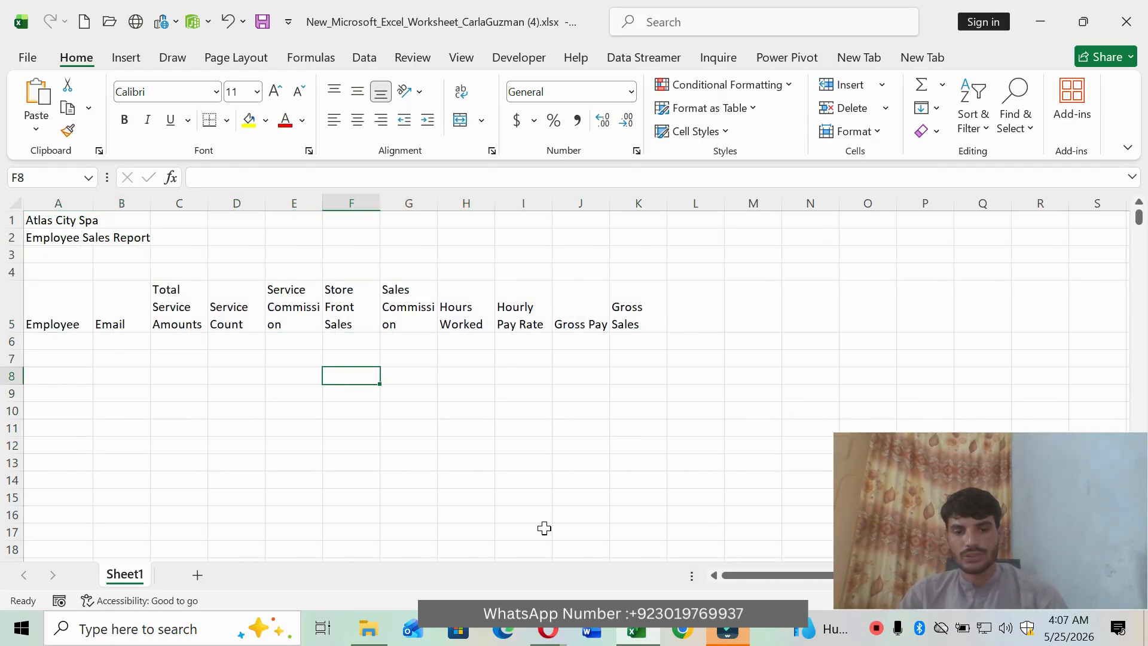
Step: Switch to the textbook in the browser and advance to section EX 2-2c, To Enter the Salary Data
click(549, 632)
click(594, 558)
scroll(371, 380, down, 3)
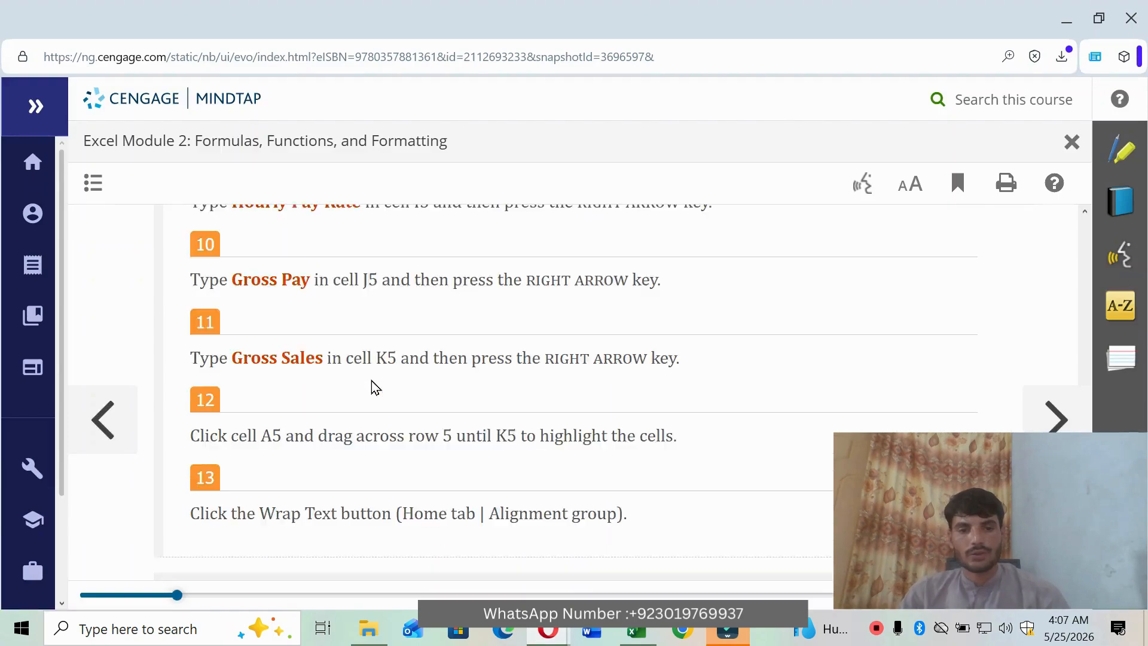
scroll(371, 380, down, 10)
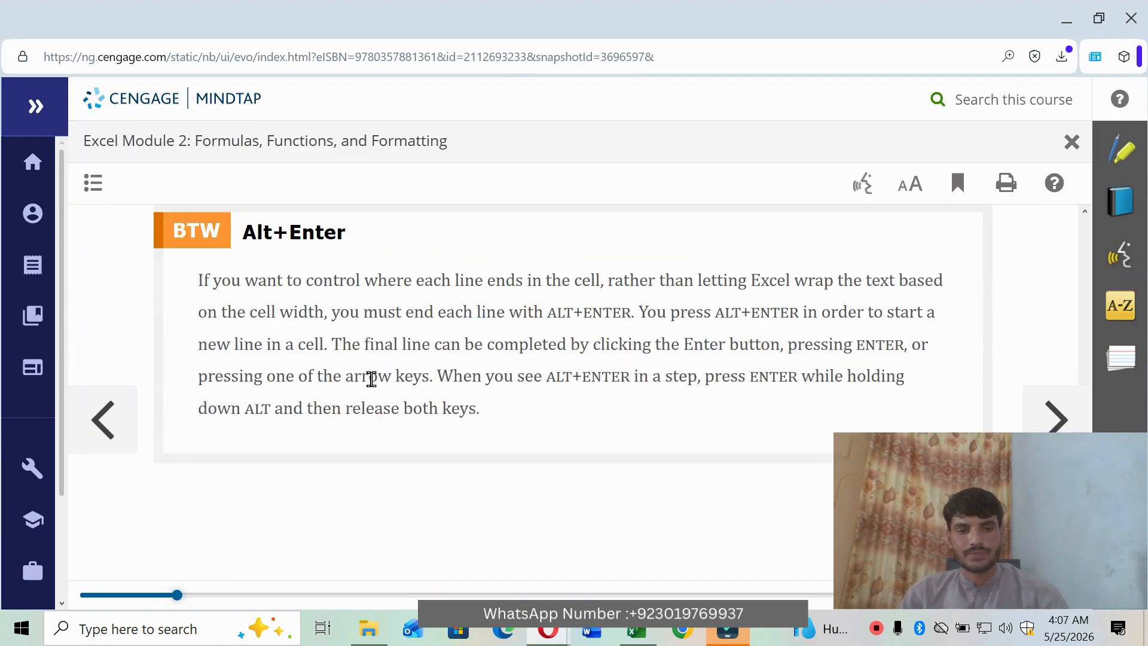
click(1044, 408)
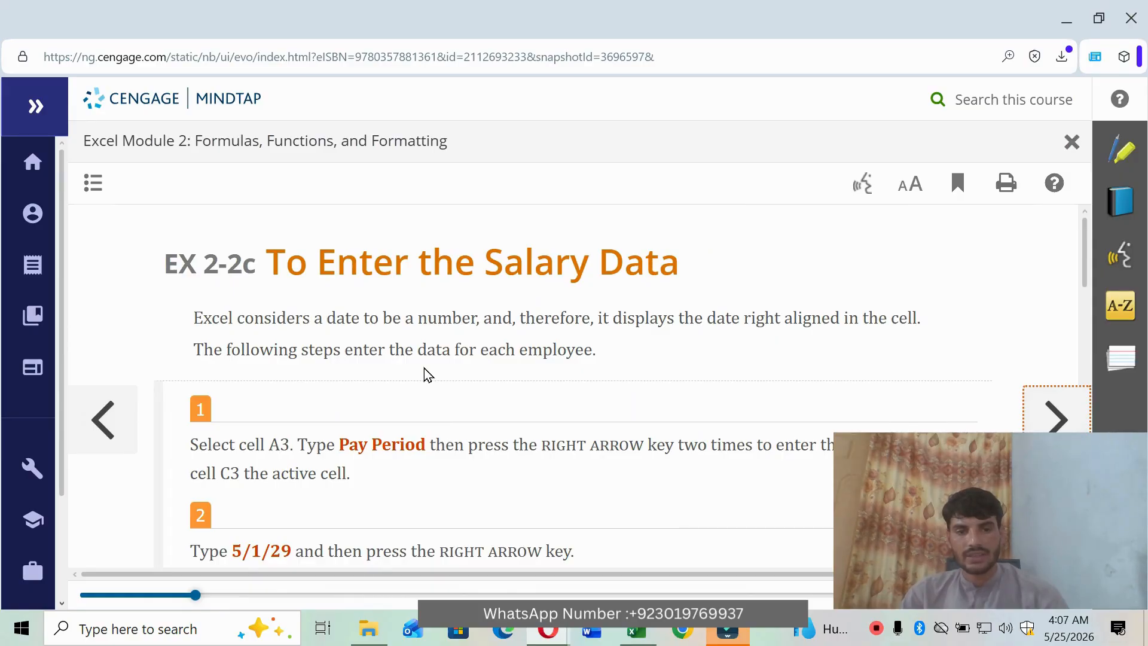
Step: Copy the label Pay Period from the textbook into cell A3 of the Excel workbook
drag(339, 446, 429, 444)
key(ctrl+c)
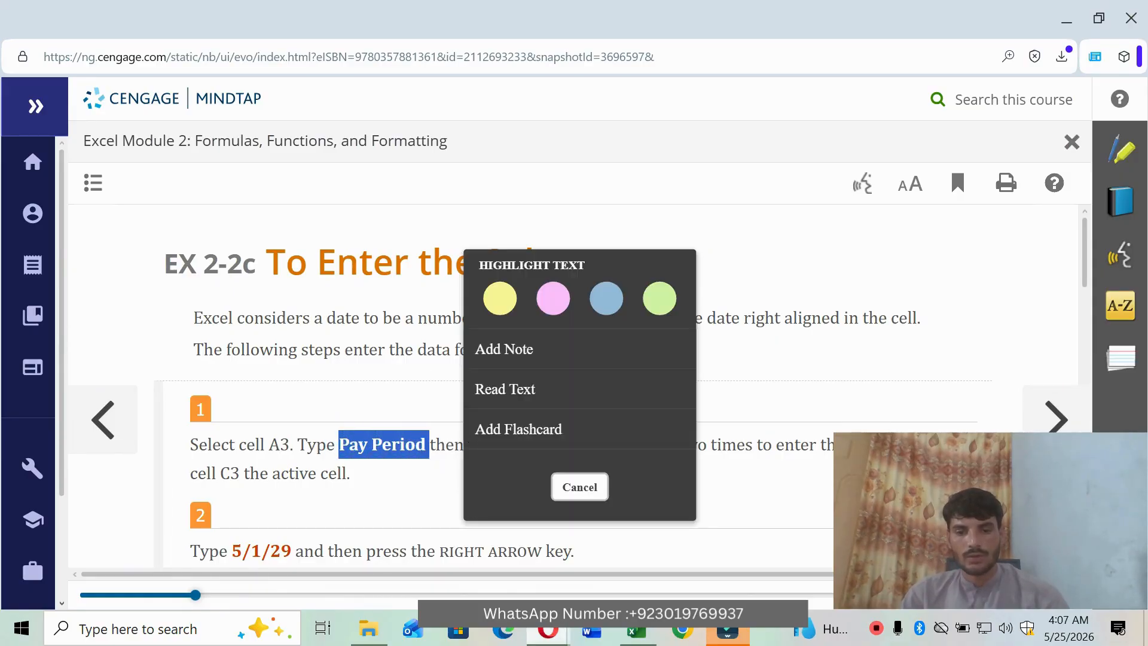
key(alt+Tab)
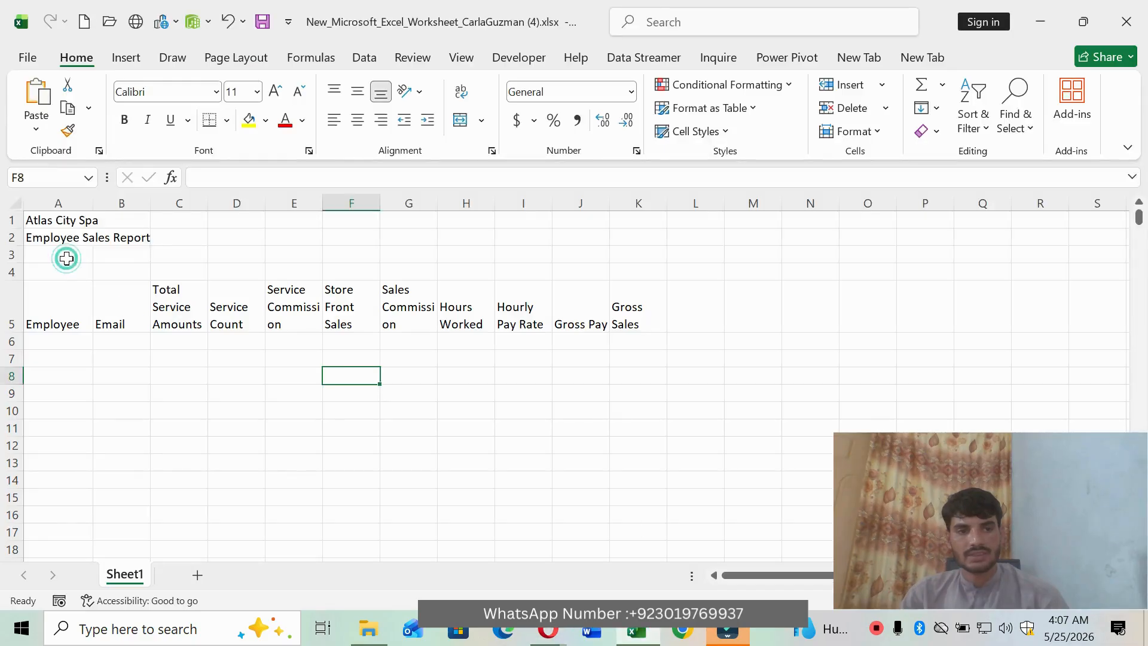
click(64, 256)
click(262, 183)
key(ctrl+v)
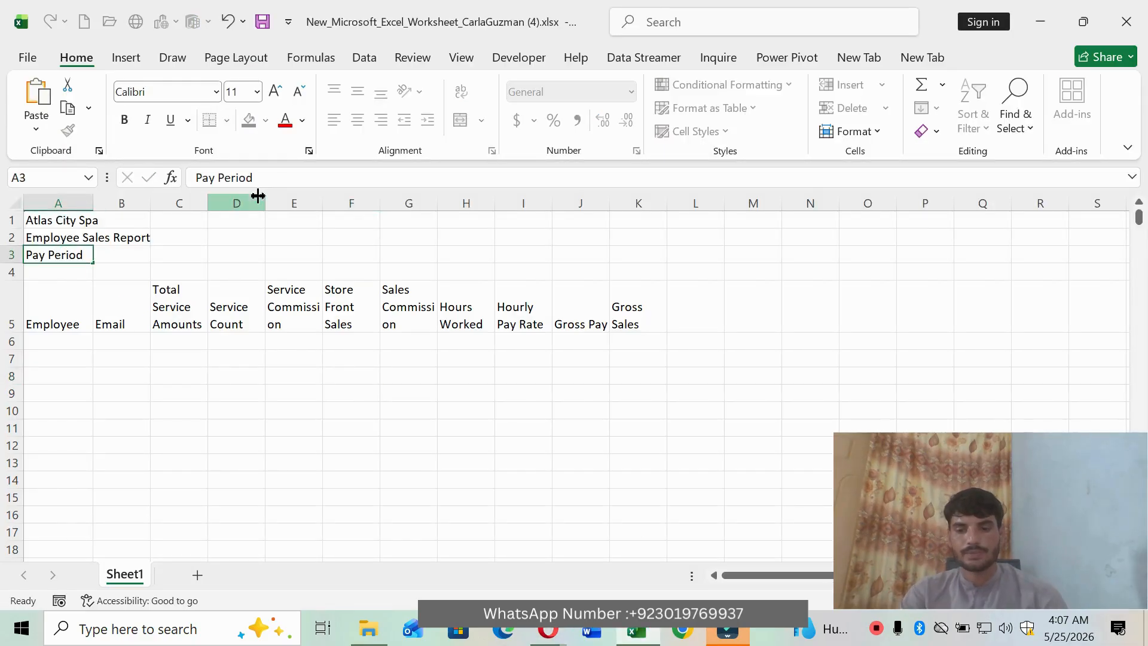
key(Return)
Step: Copy the pay period start date 5/1/29 from the textbook in the browser into cell C3 of the Excel workbook
mouse_move(549, 634)
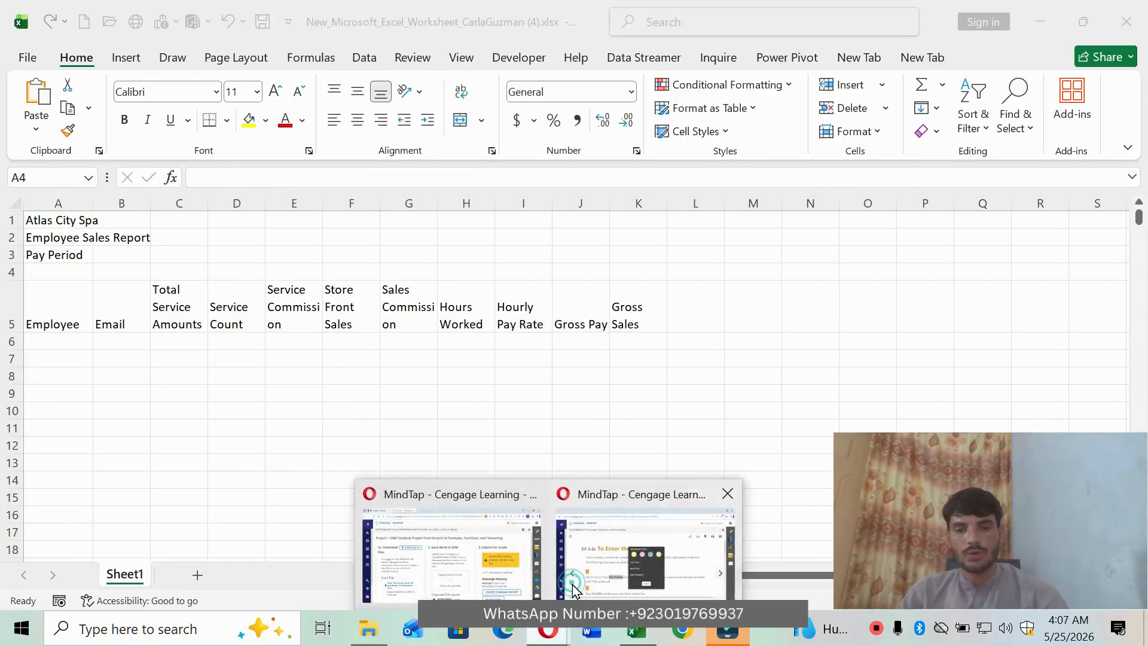
click(467, 538)
click(296, 358)
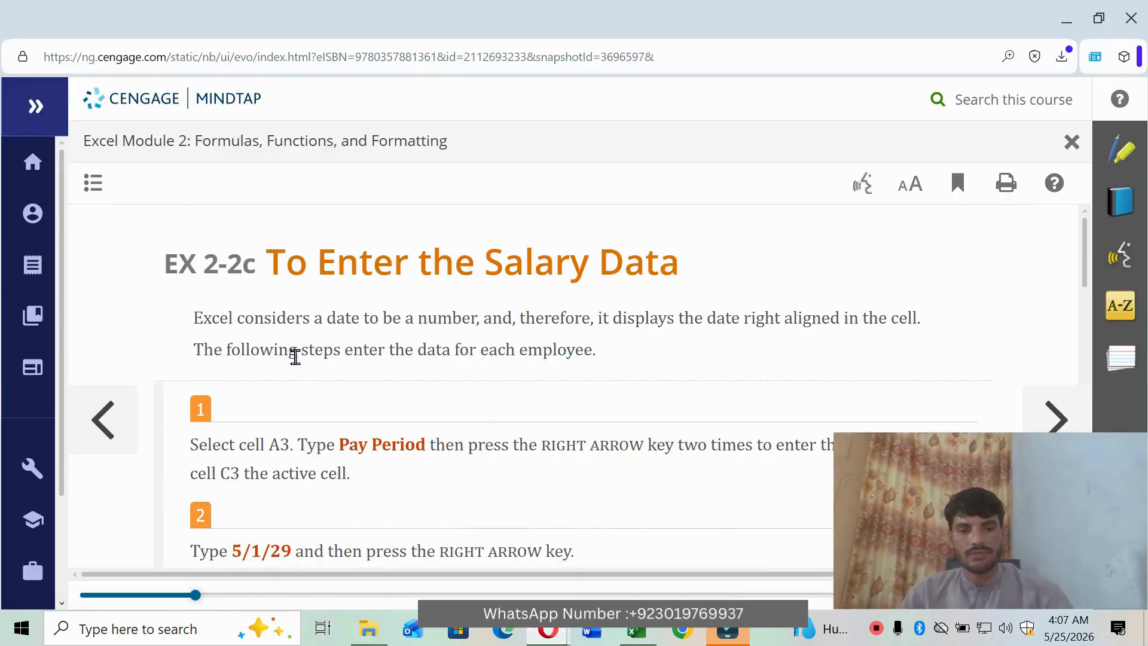
scroll(303, 390, down, 2)
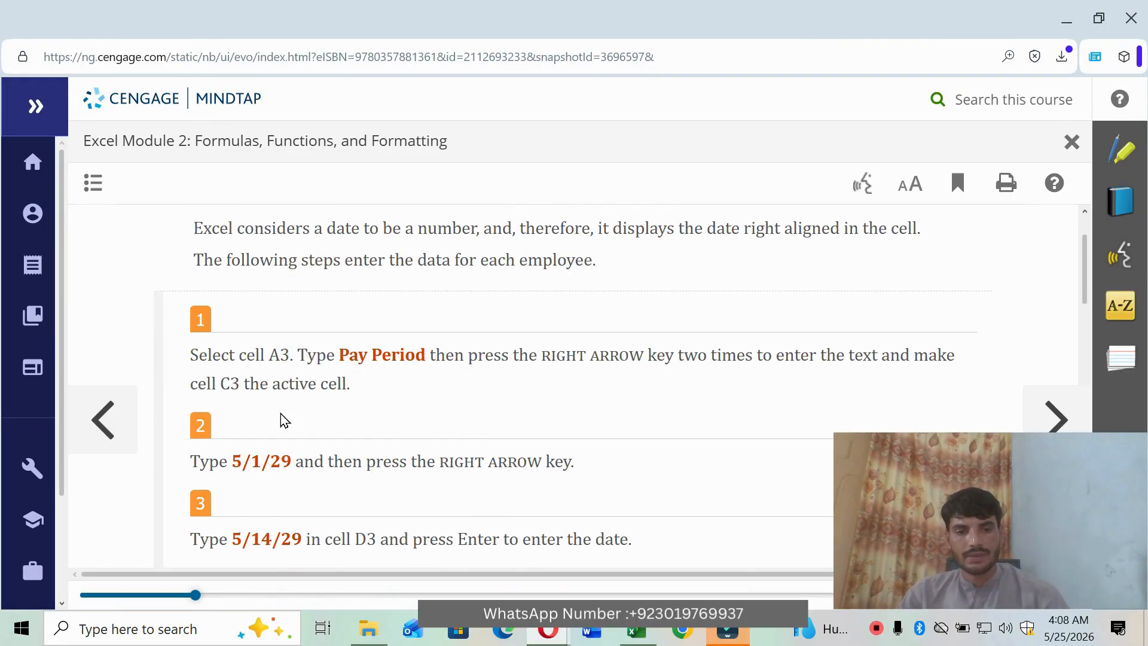
drag(233, 461, 293, 453)
key(ctrl+c)
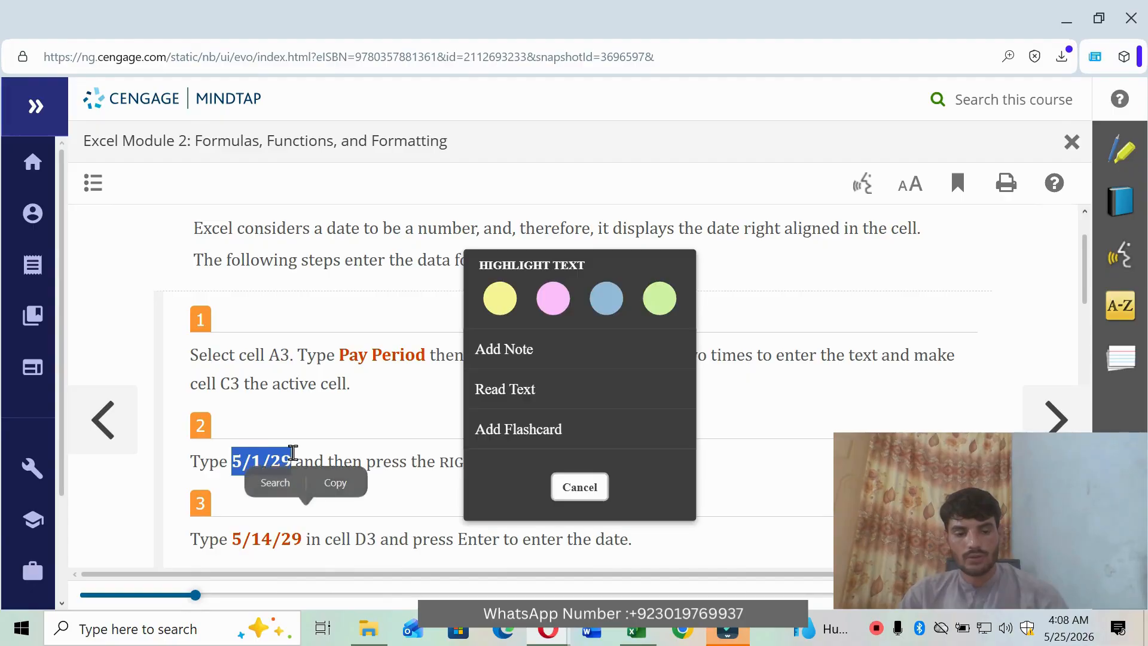
click(637, 629)
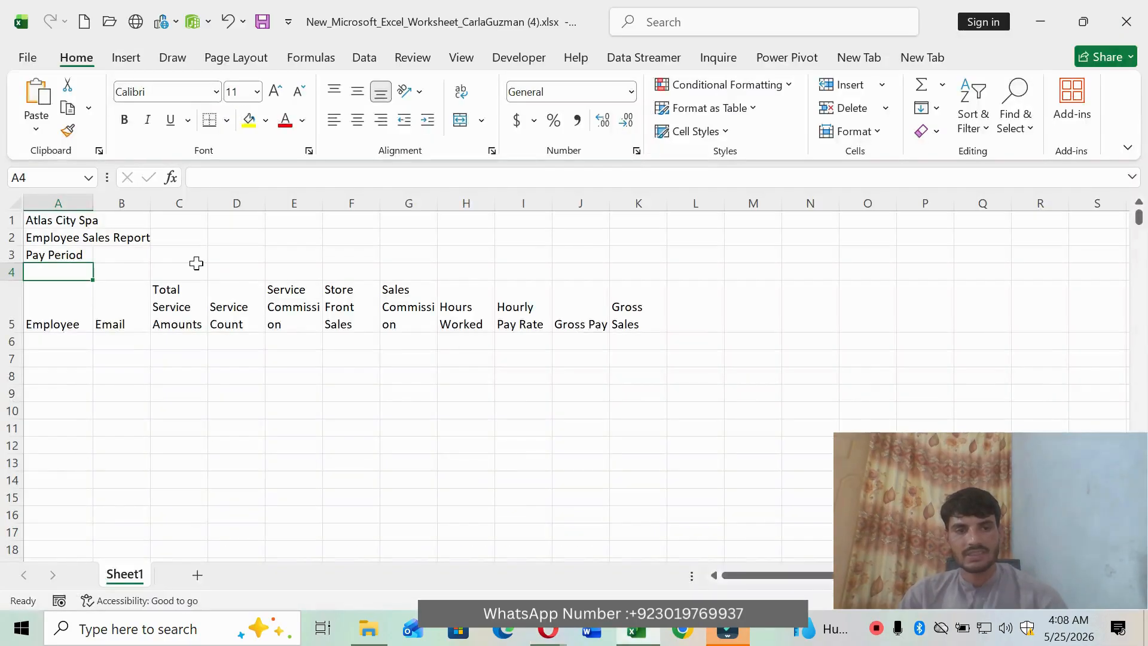
click(180, 255)
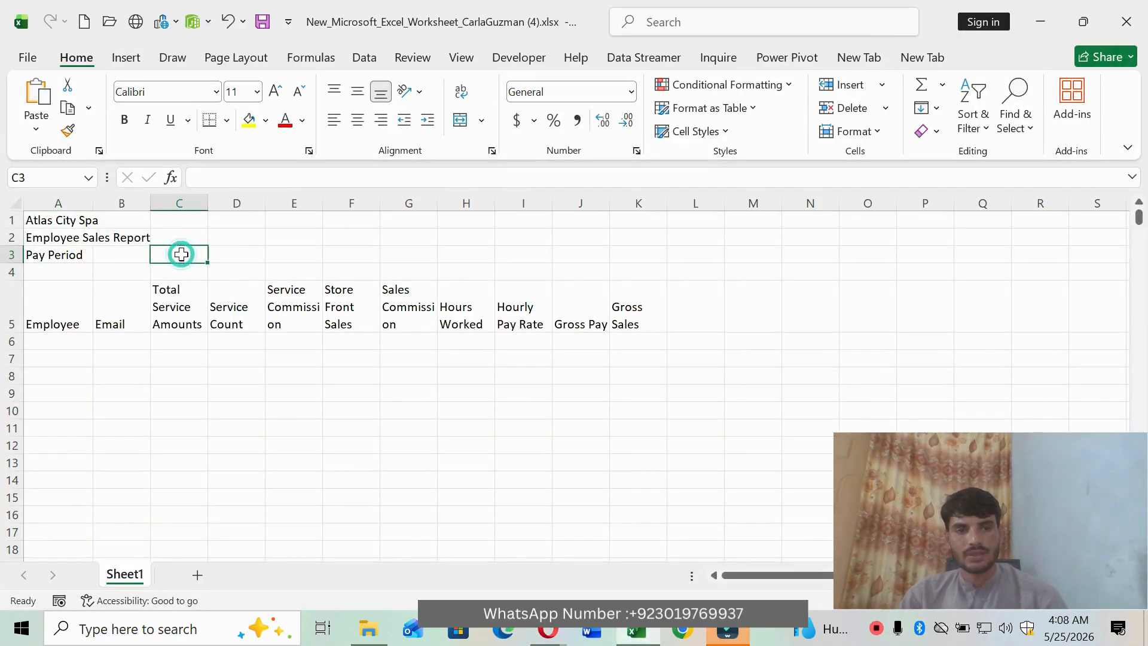
click(217, 177)
key(ctrl+v)
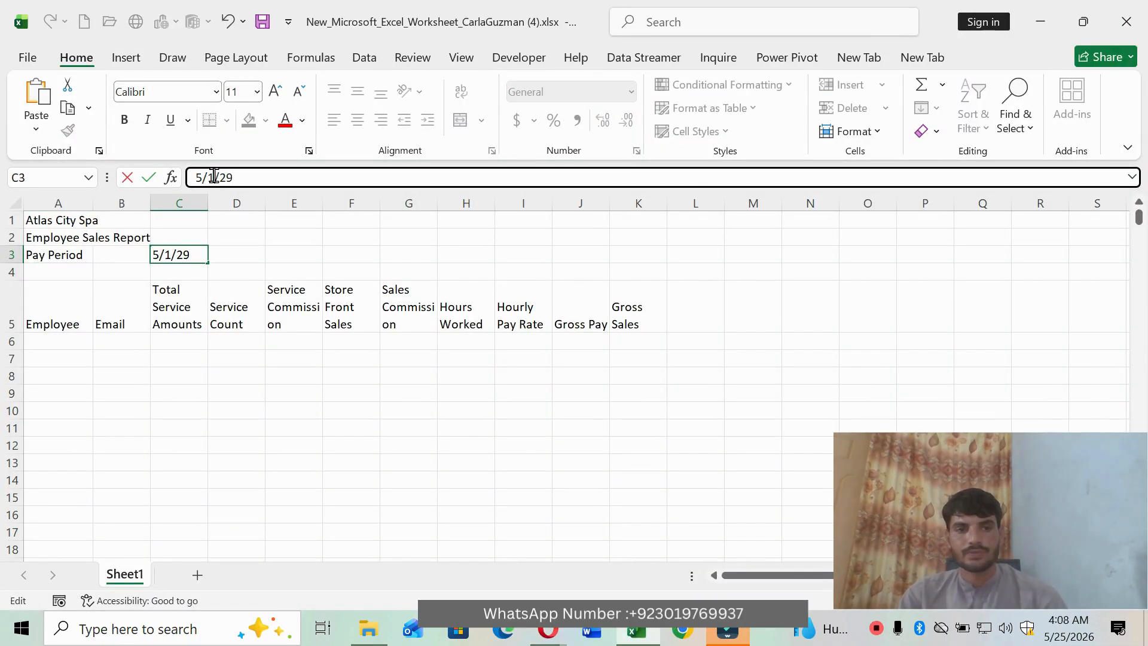
key(Return)
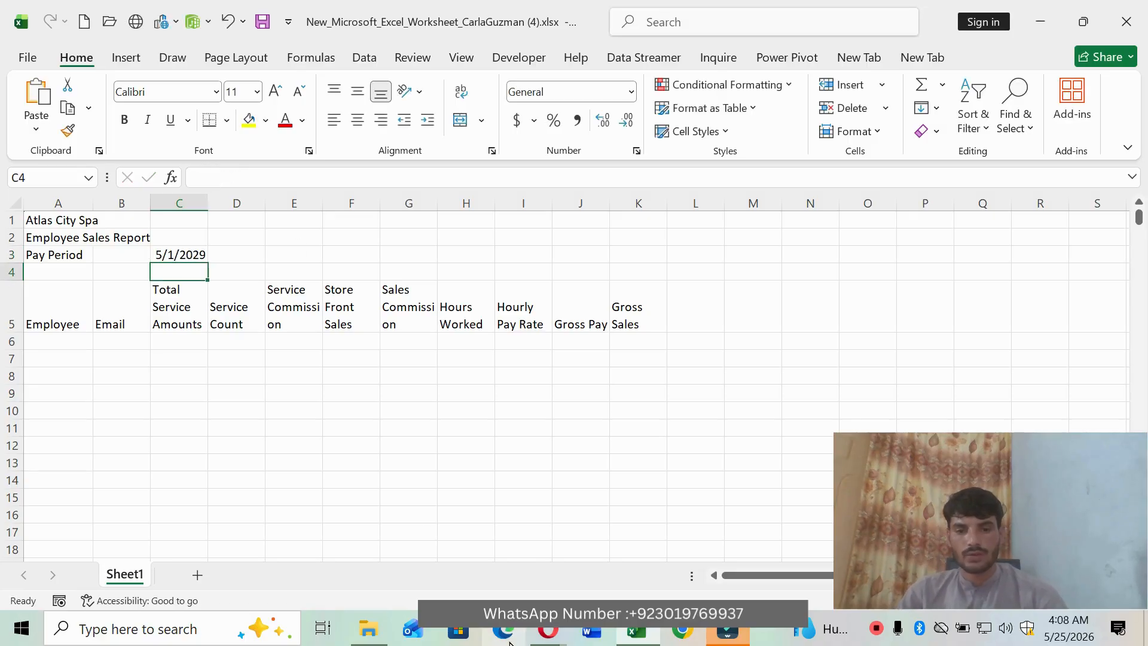
Step: Look up the pay period end date in the textbook and enter 5/14/2029 in cell D3 of the Excel workbook
click(548, 631)
click(616, 547)
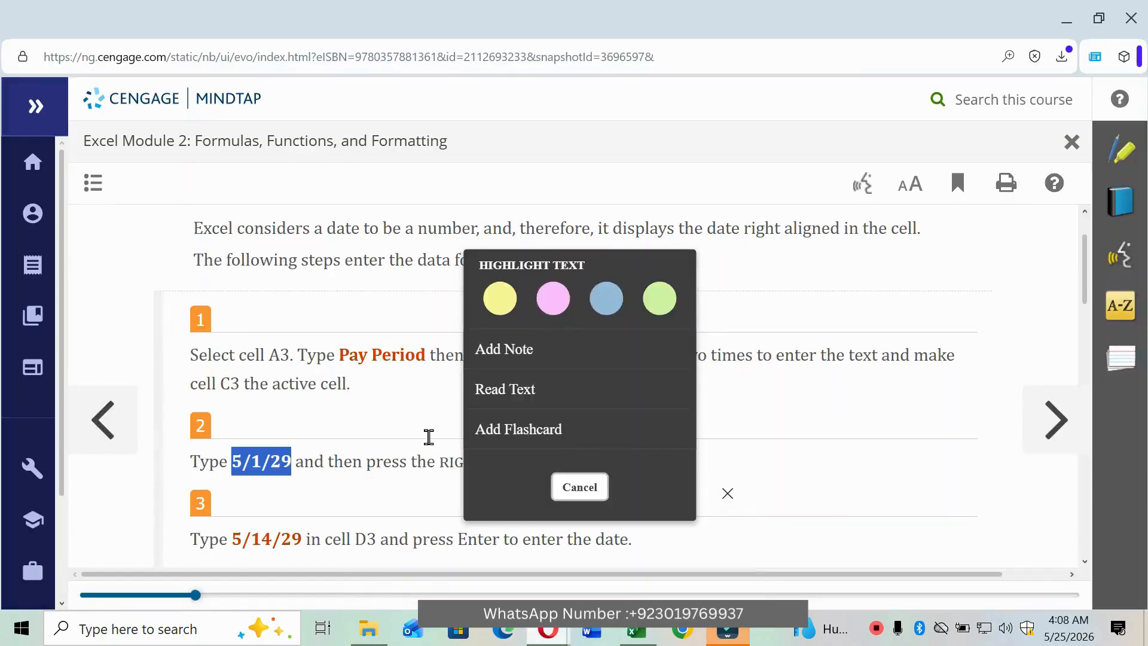
click(399, 403)
scroll(400, 401, down, 2)
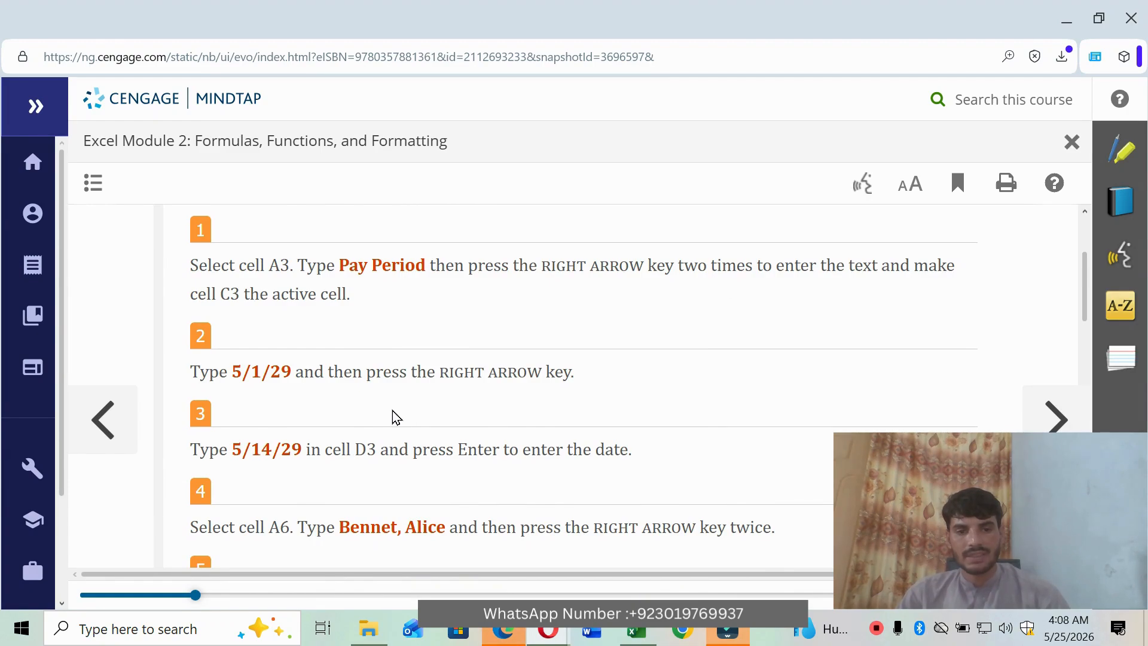
drag(233, 448, 297, 440)
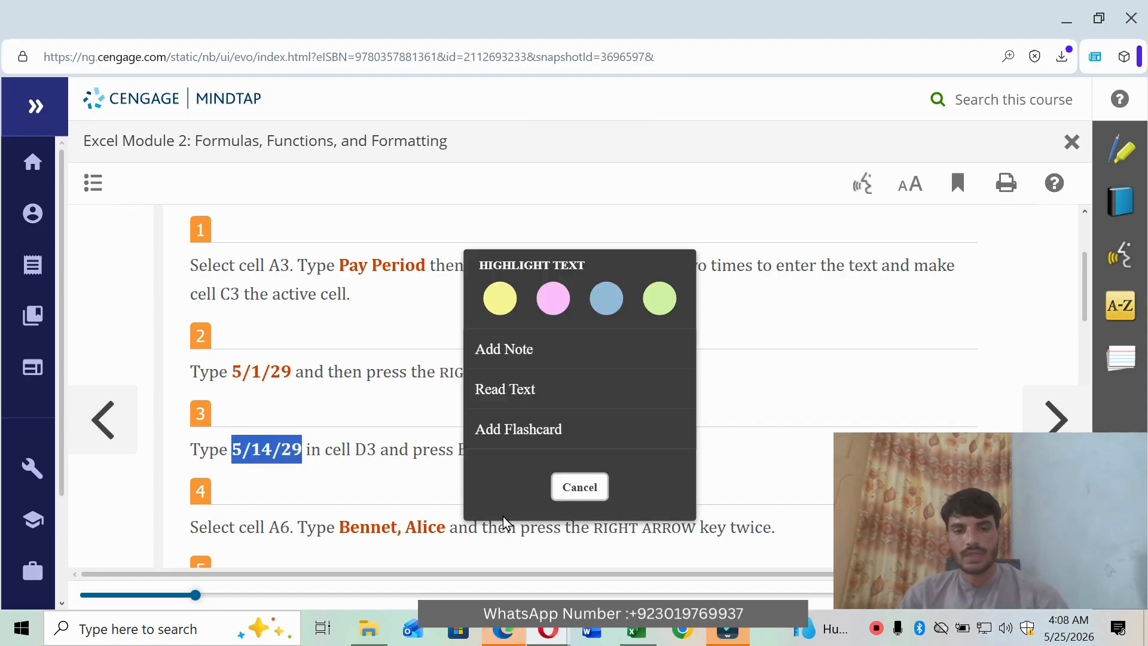
key(alt+Tab)
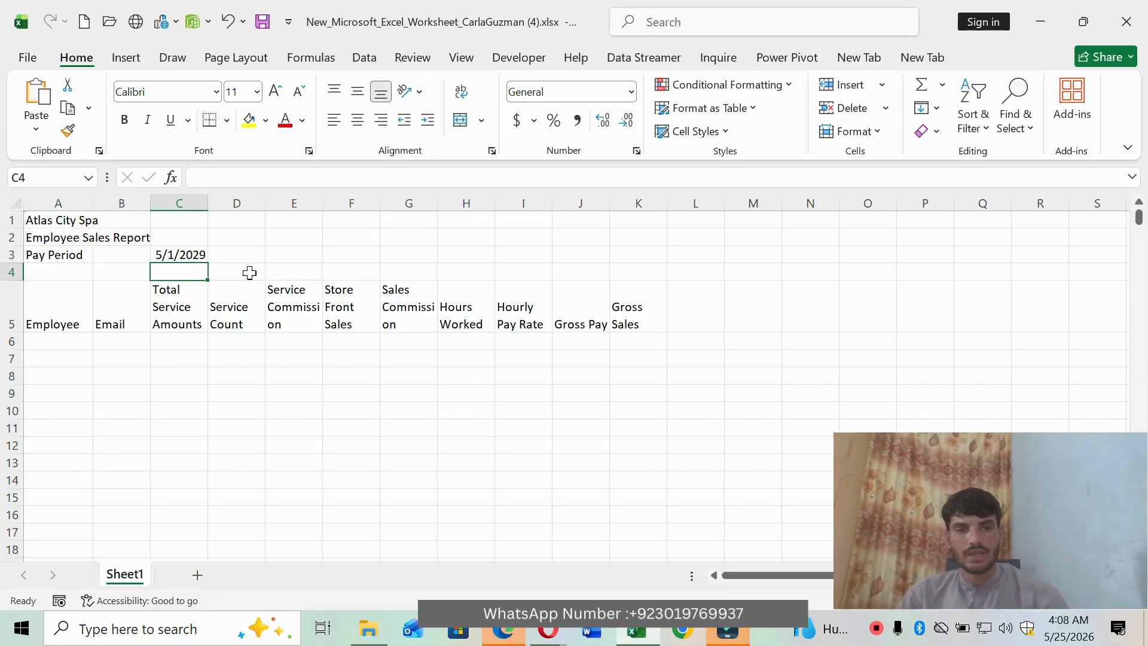
mouse_move(548, 631)
click(645, 553)
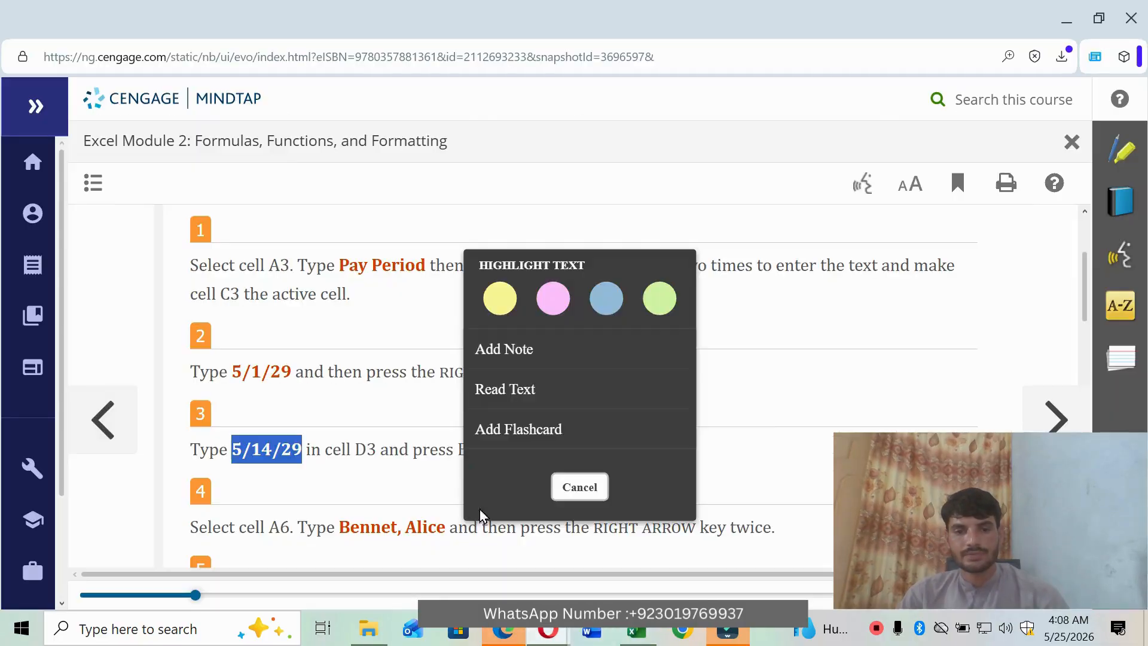
click(389, 455)
click(635, 637)
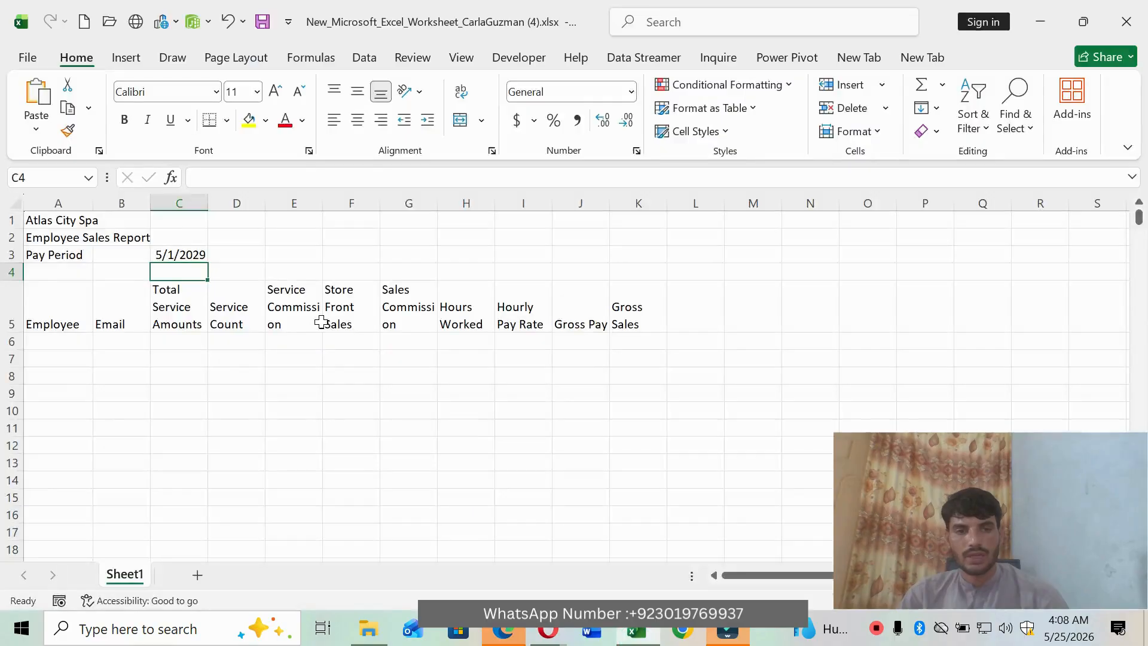
click(235, 253)
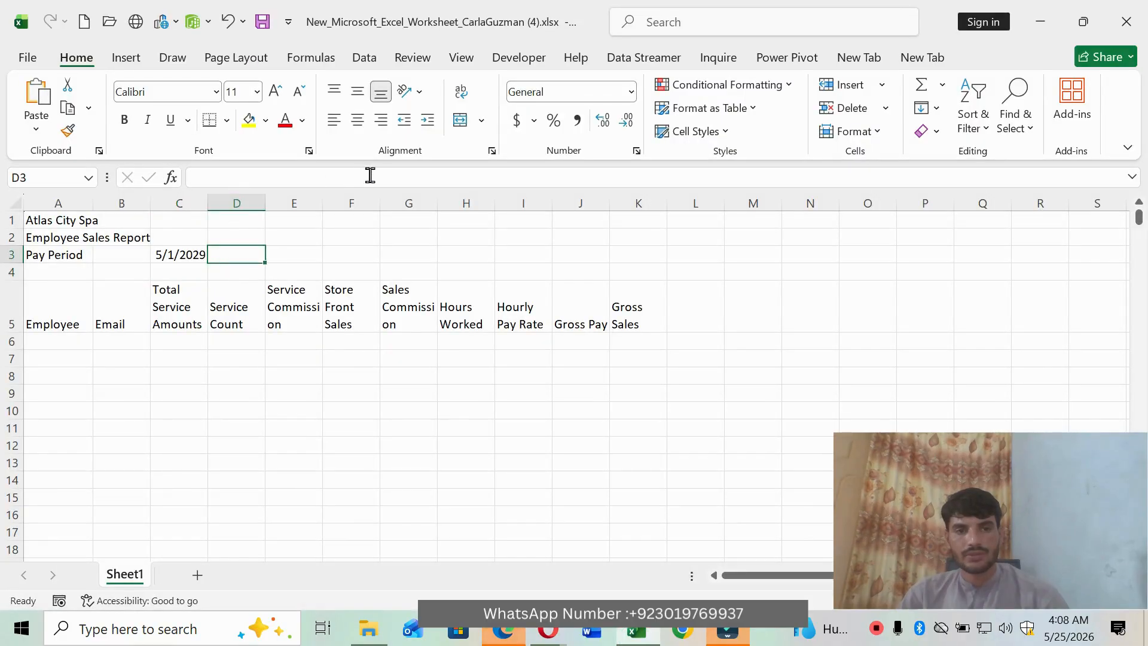
text(5/14/2029)
key(Return)
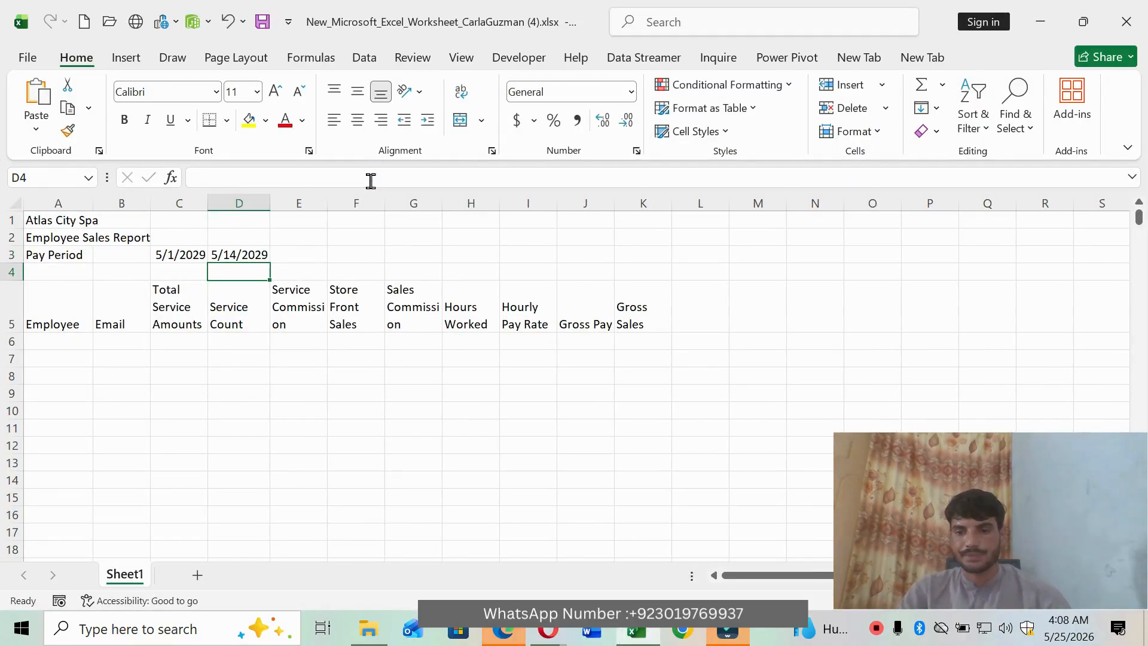
Step: Copy the first employee's name from step 4 of the textbook in the browser into cell A6 of the Excel workbook
click(548, 631)
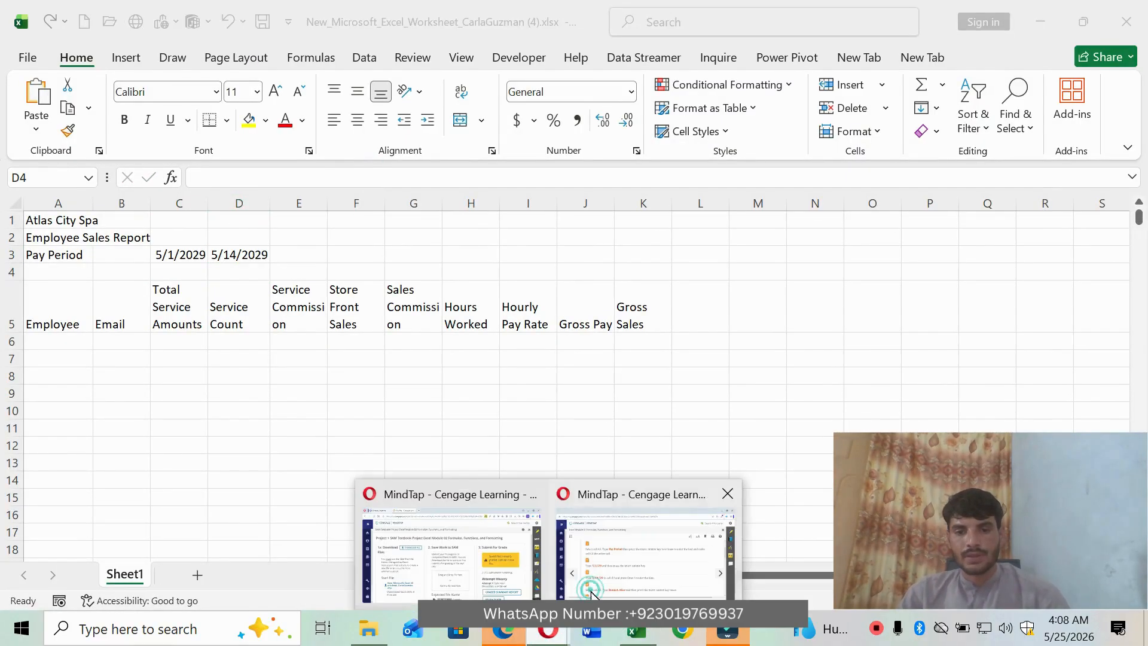
click(592, 595)
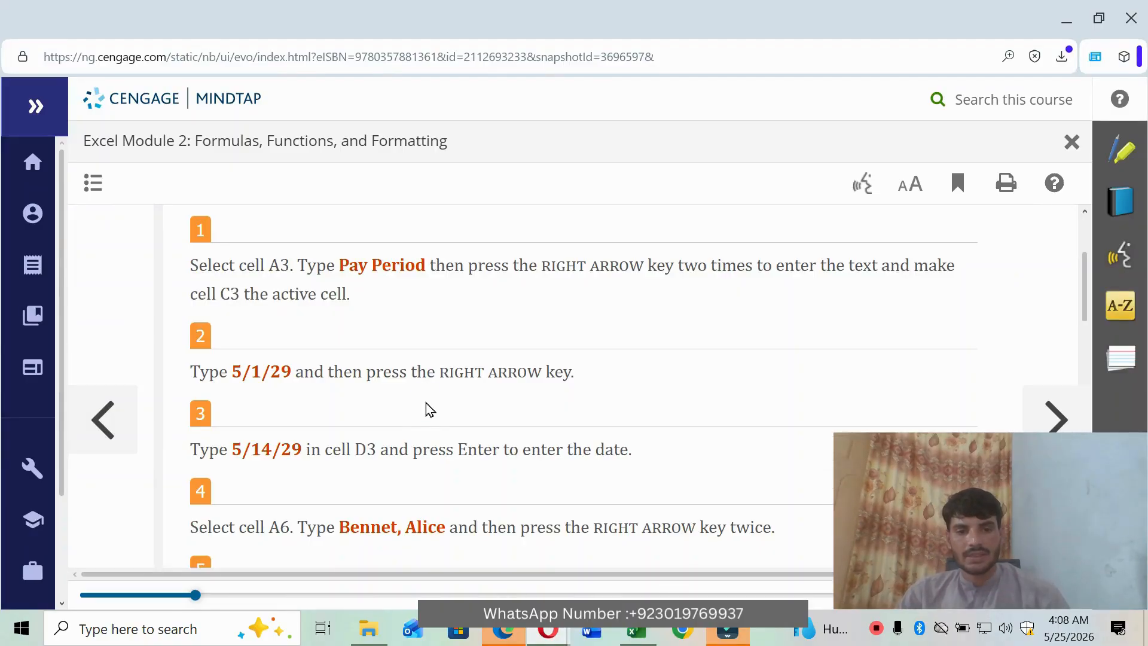
drag(340, 527, 441, 525)
key(ctrl+c)
key(alt+Tab)
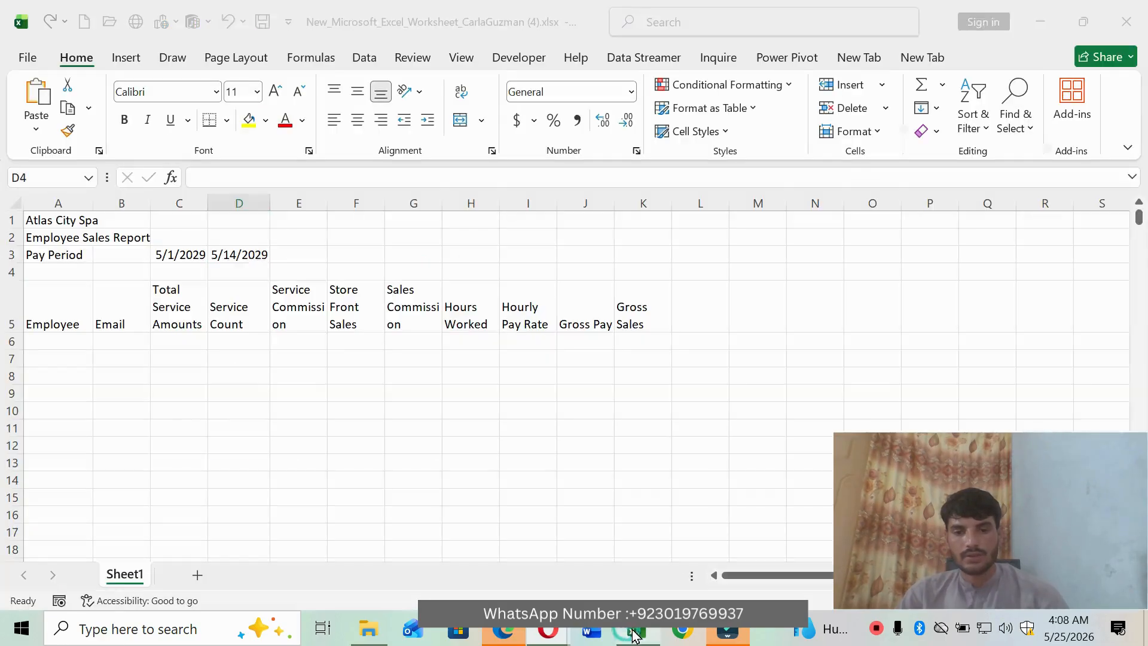
click(58, 343)
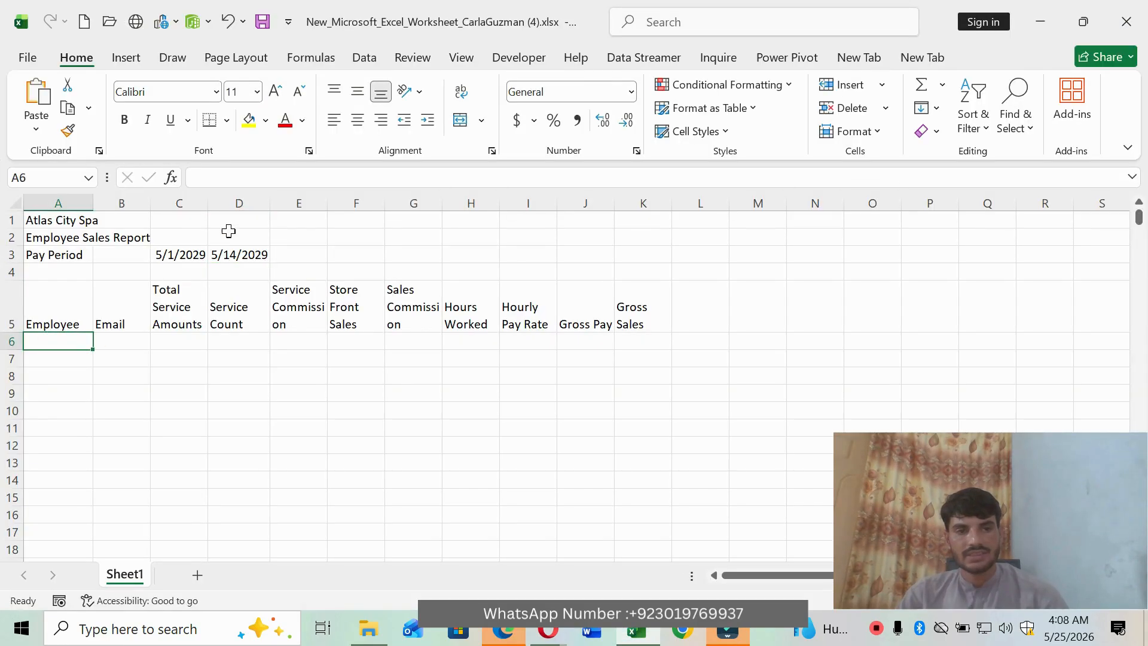
click(235, 173)
key(ctrl+v)
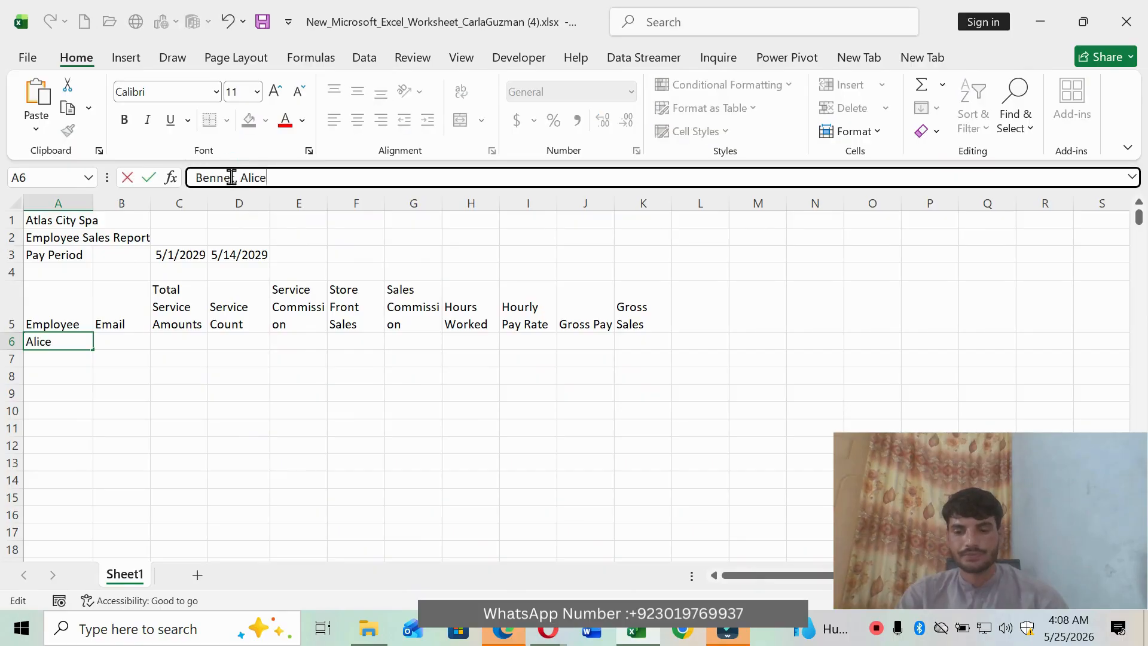
key(Return)
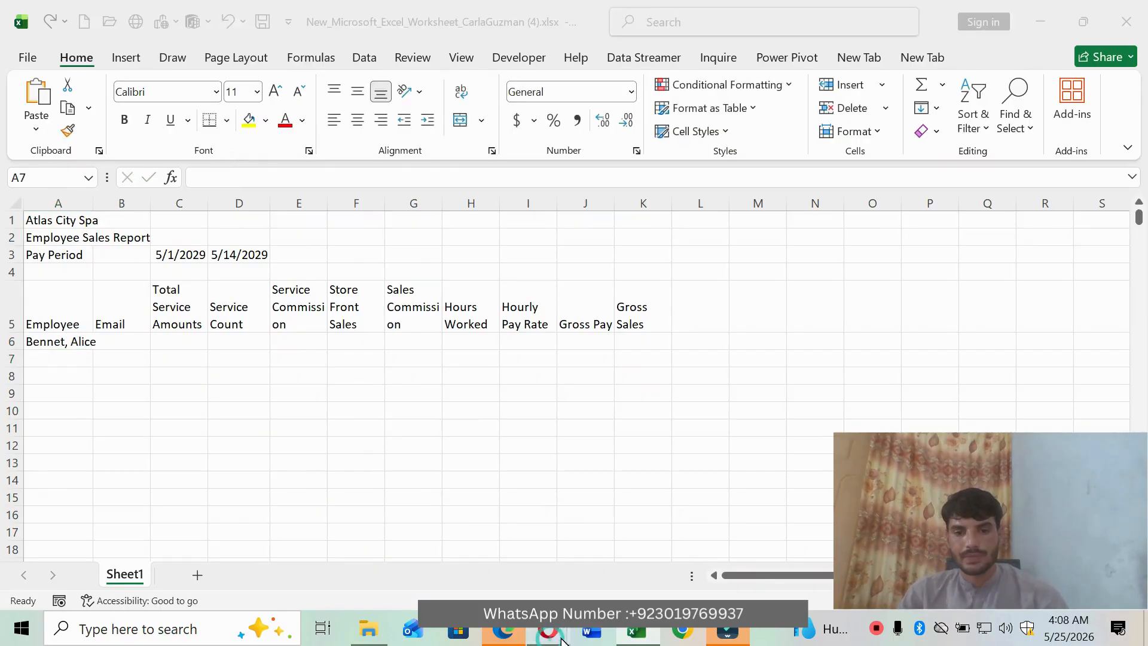
Step: Copy the total service amount 2458.60 from step 5 of the textbook into cell C6 of the Excel workbook
click(561, 496)
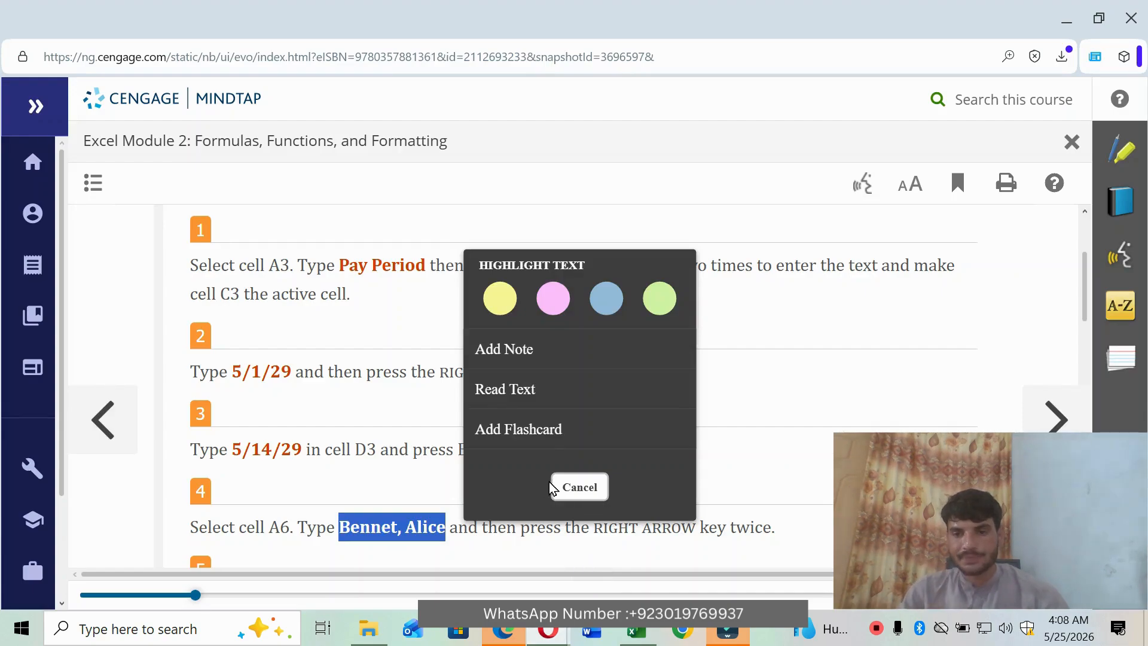
click(808, 388)
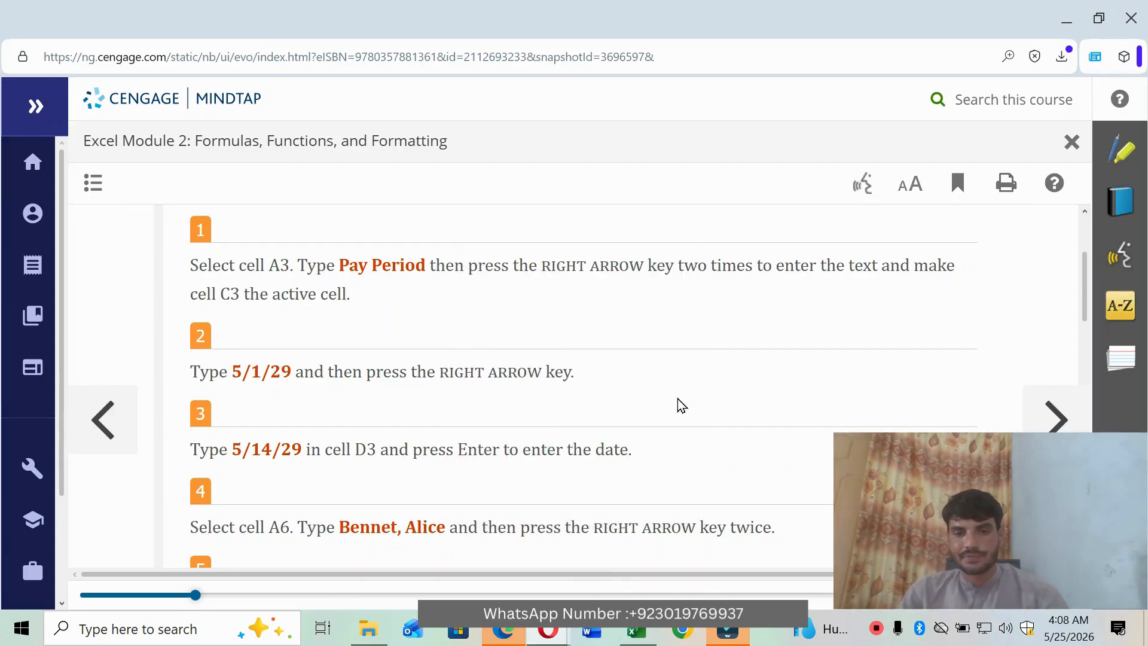
scroll(676, 402, down, 1)
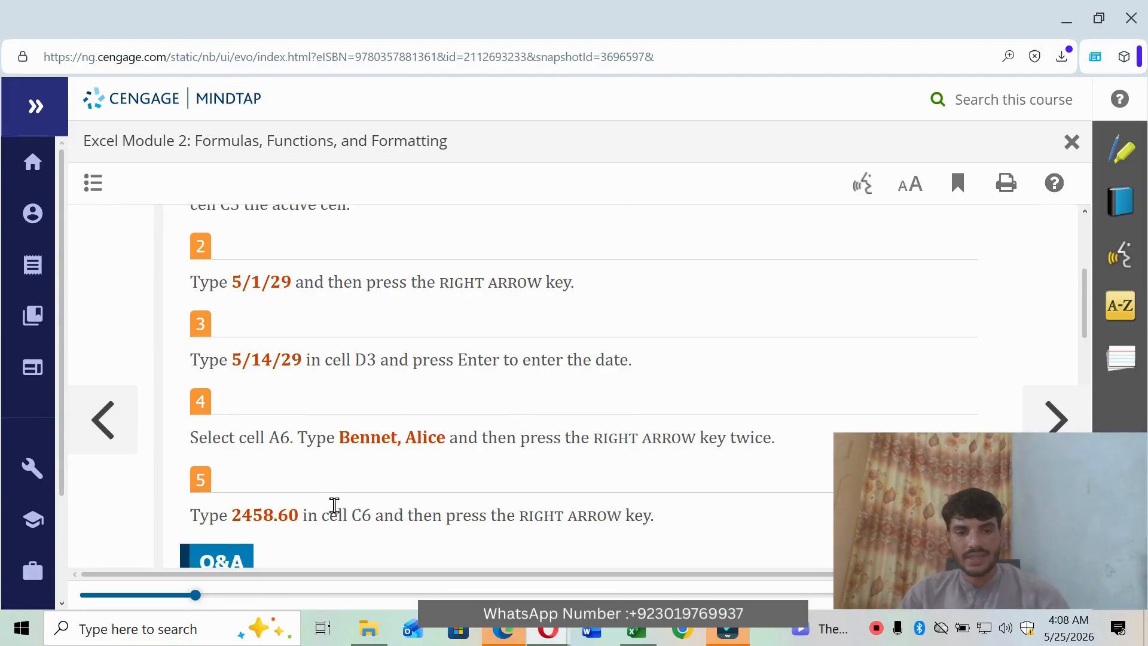
scroll(317, 508, down, 2)
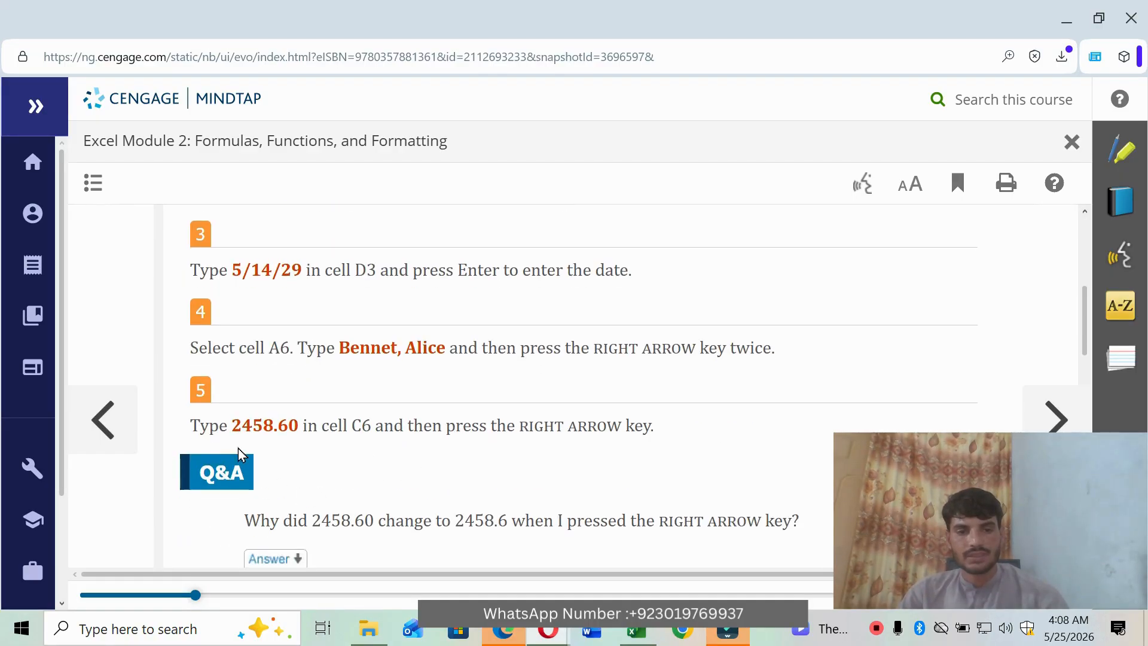
drag(231, 425, 298, 422)
key(ctrl+c)
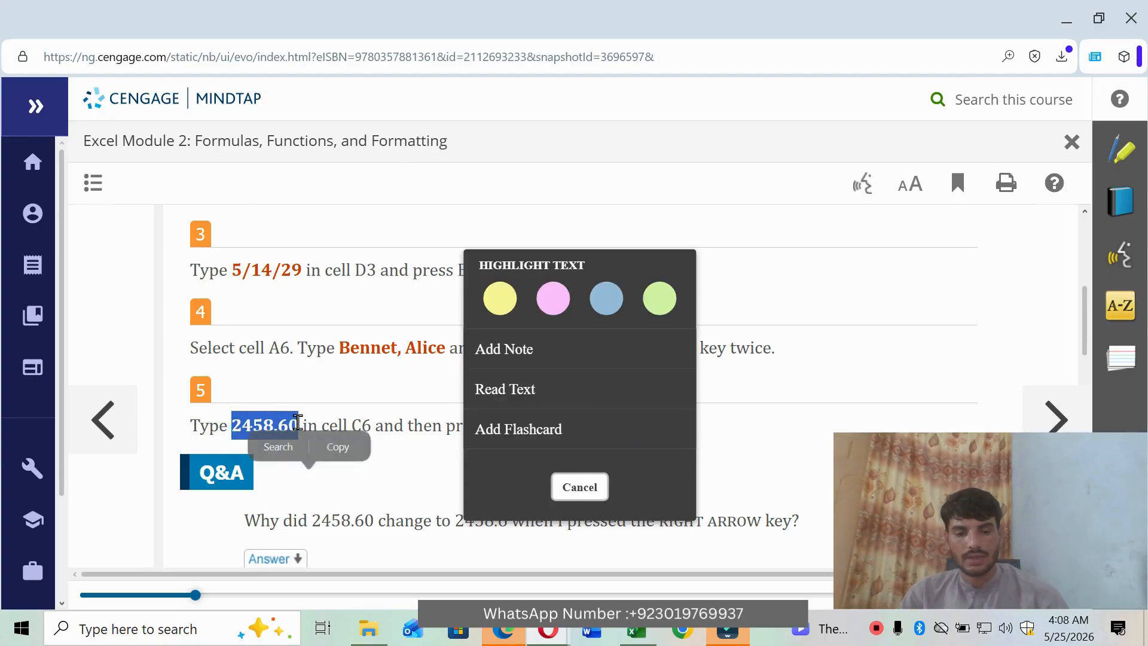
key(alt+Tab)
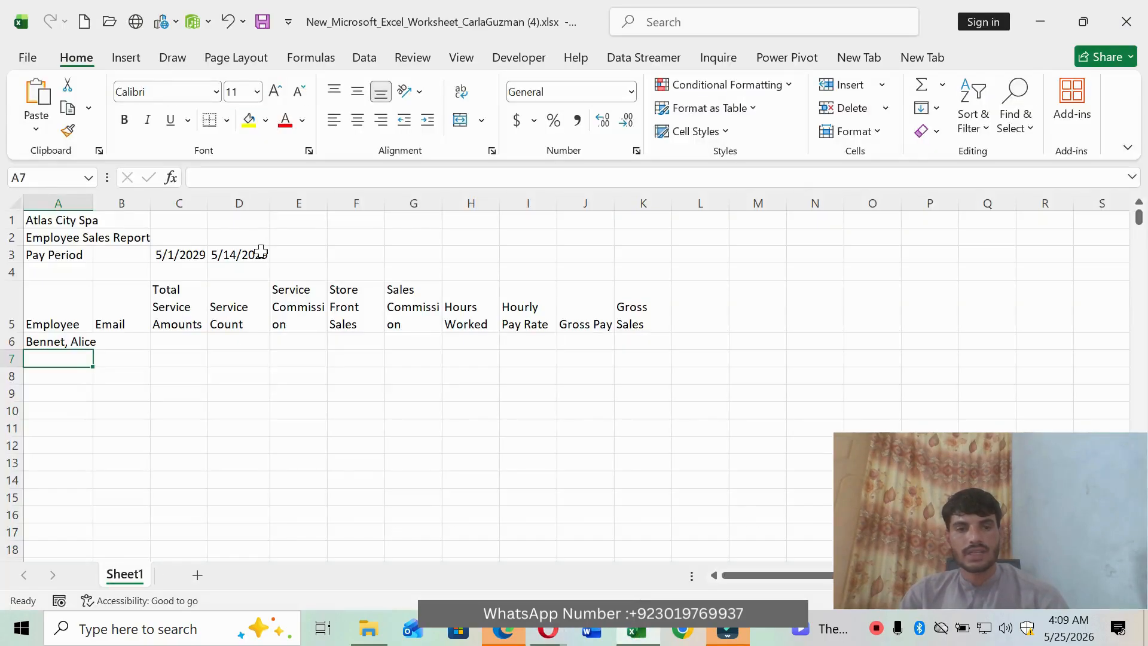
click(169, 344)
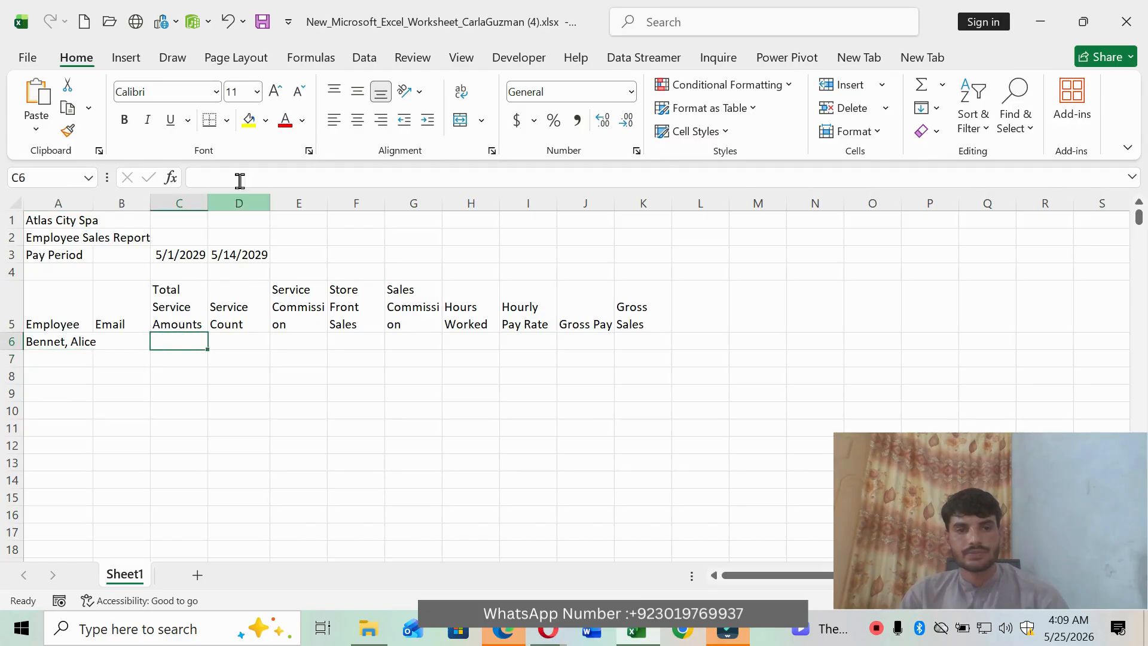
click(241, 176)
key(ctrl+v)
key(Return)
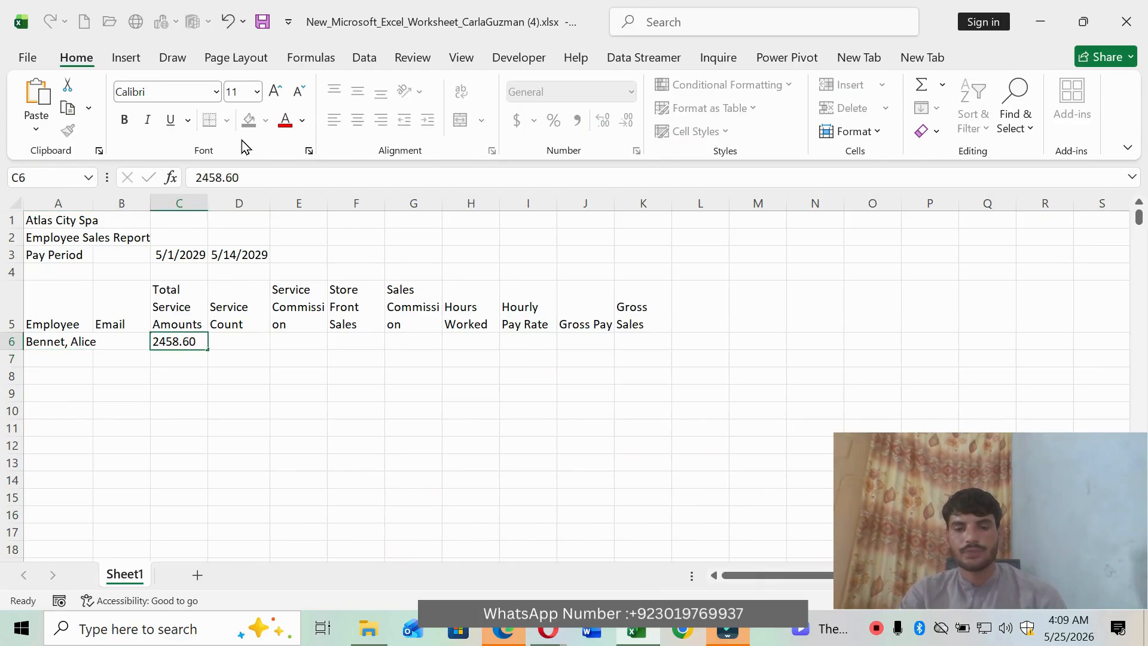
Step: Check step 6 of the textbook in the browser and enter the service count 12 in cell D6 of the Excel workbook
click(552, 631)
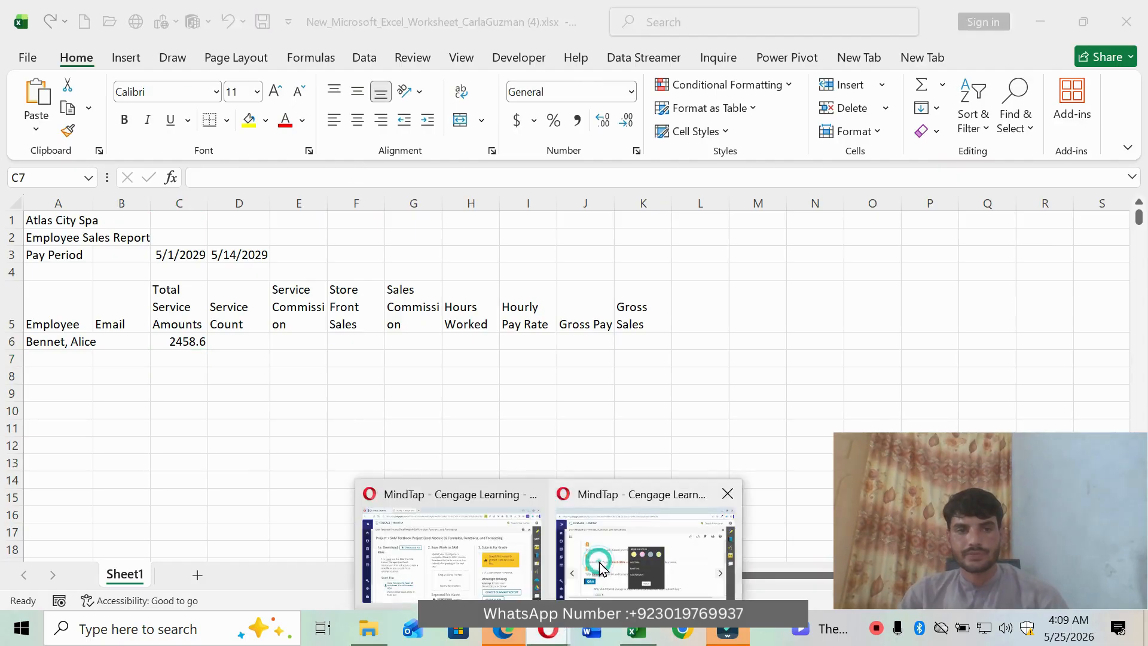
click(597, 564)
click(392, 458)
scroll(393, 459, down, 1)
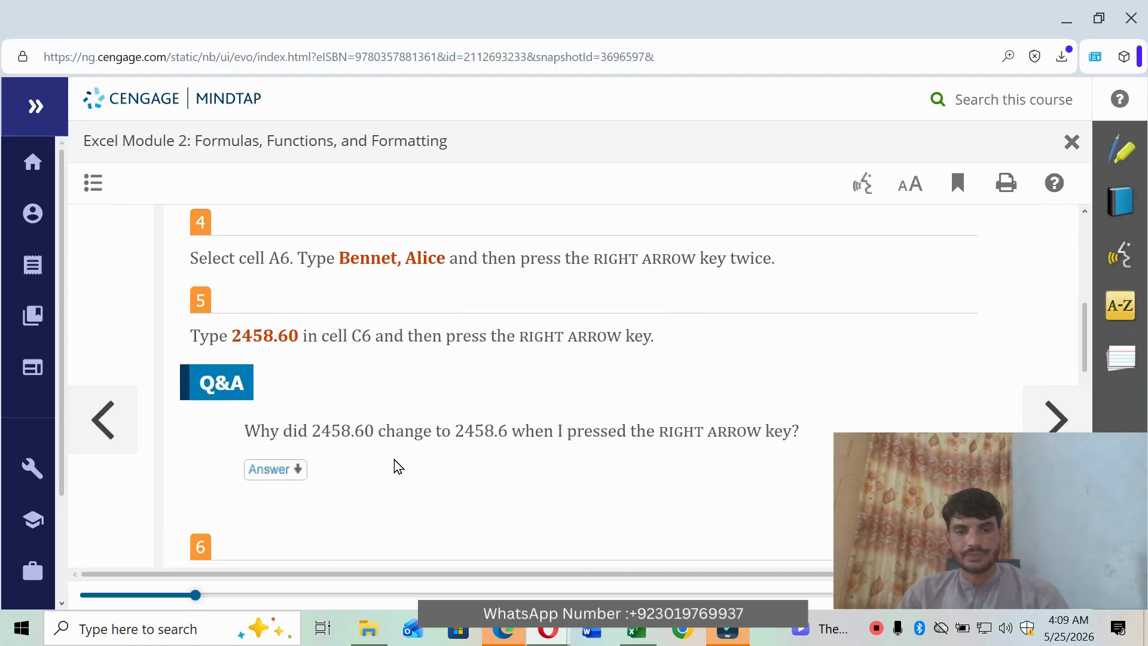
scroll(393, 460, down, 1)
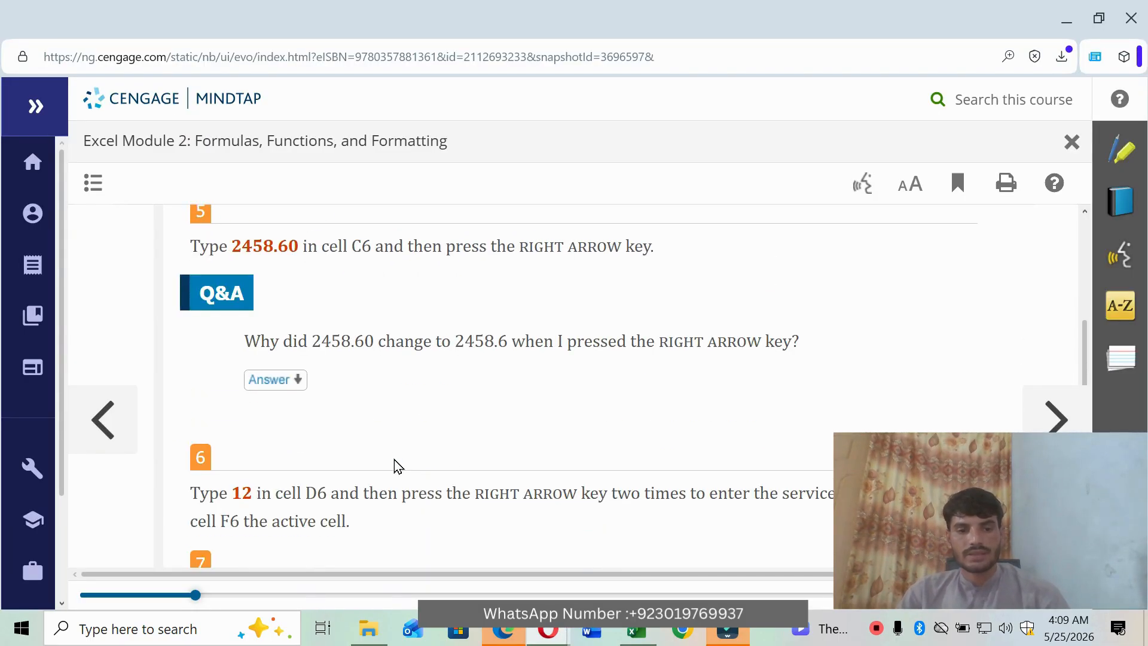
click(636, 631)
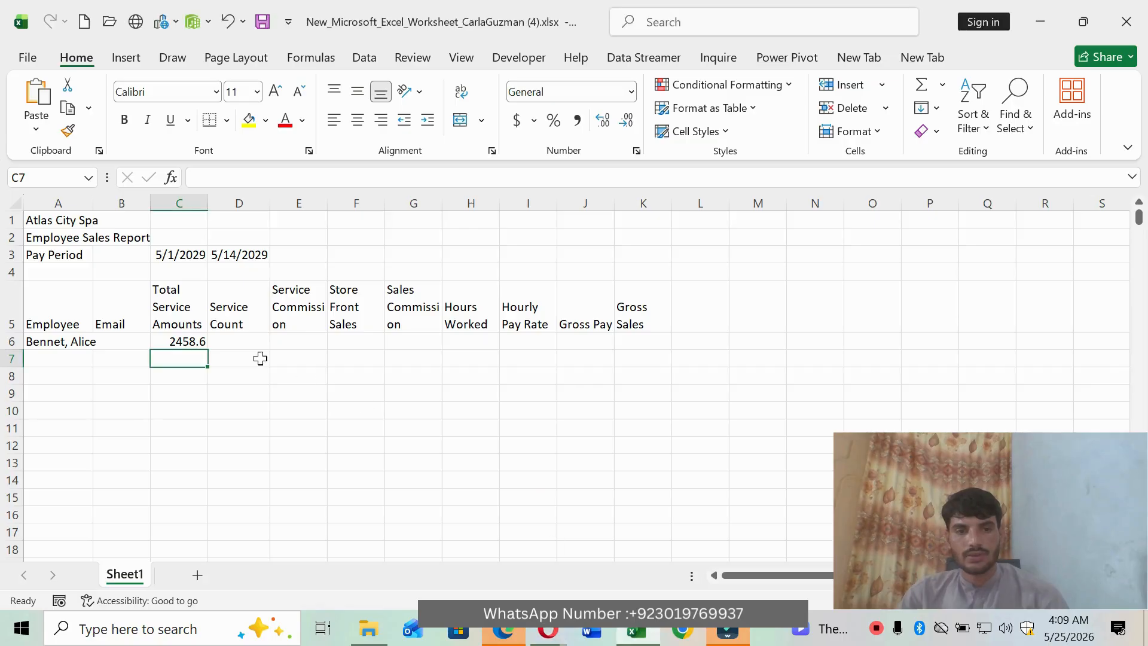
click(243, 341)
text(12)
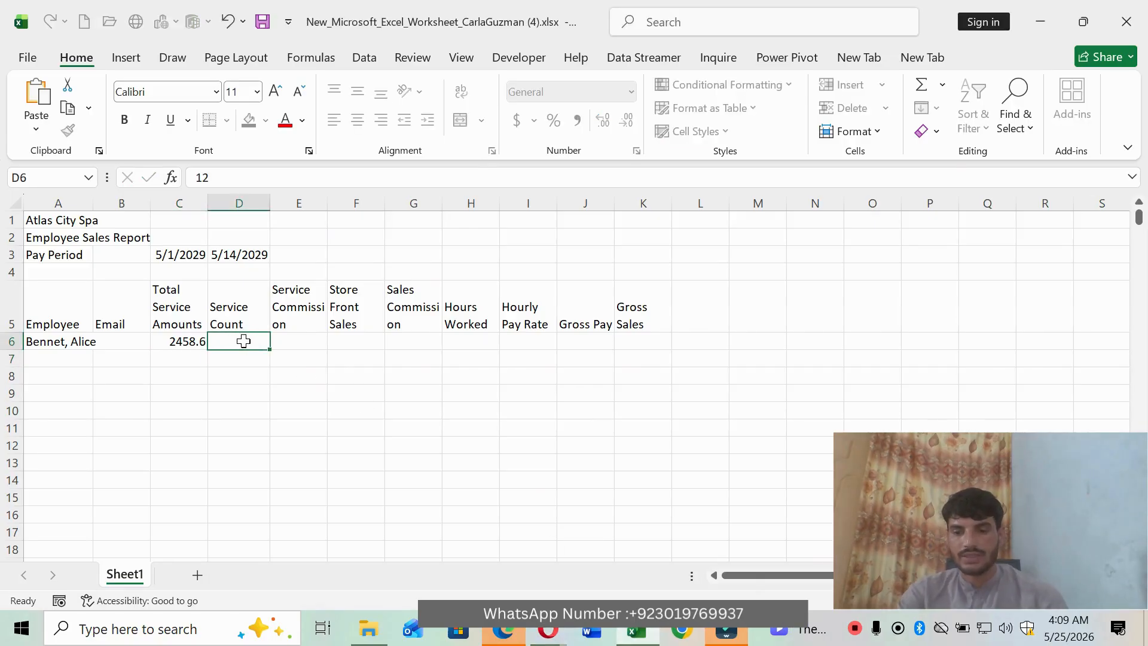
Step: Confirm the service count in cell D6 and copy the store front sales value 112.98 from textbook step 7 into cell F6
key(Return)
click(548, 631)
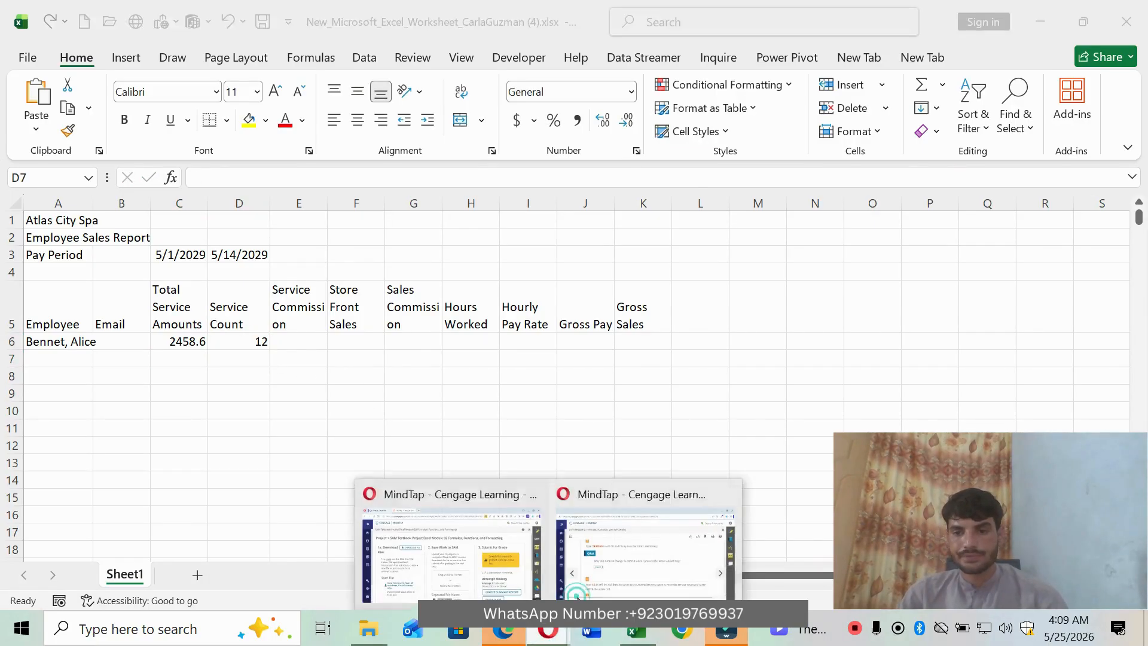
click(576, 595)
scroll(472, 467, down, 3)
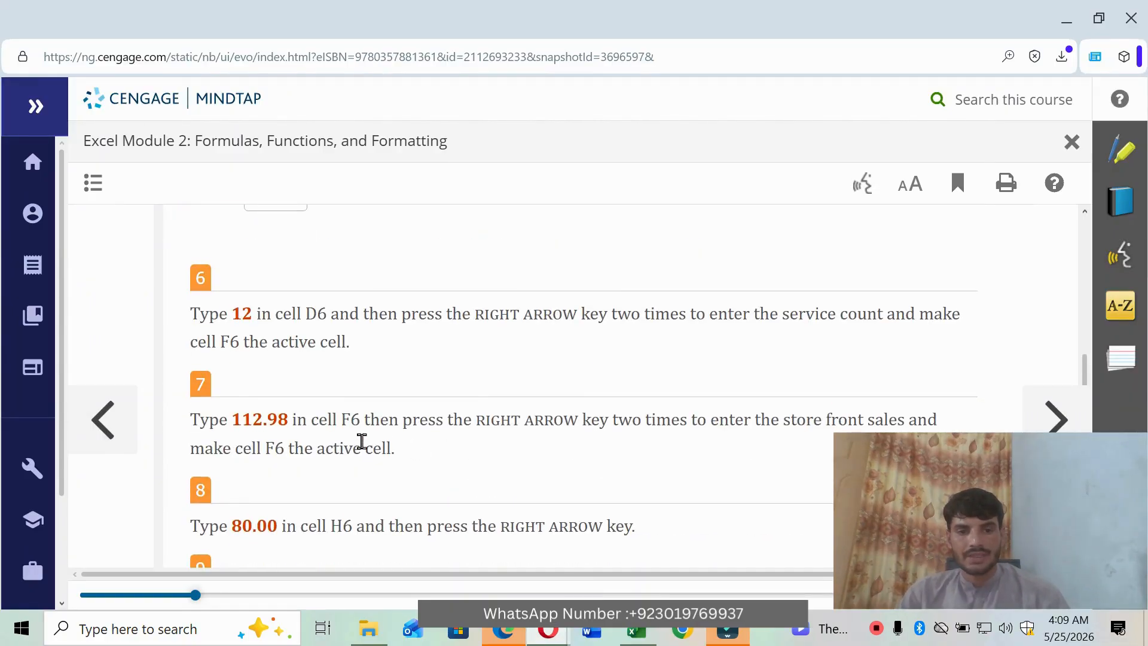
drag(235, 422, 289, 419)
key(ctrl+c)
click(637, 631)
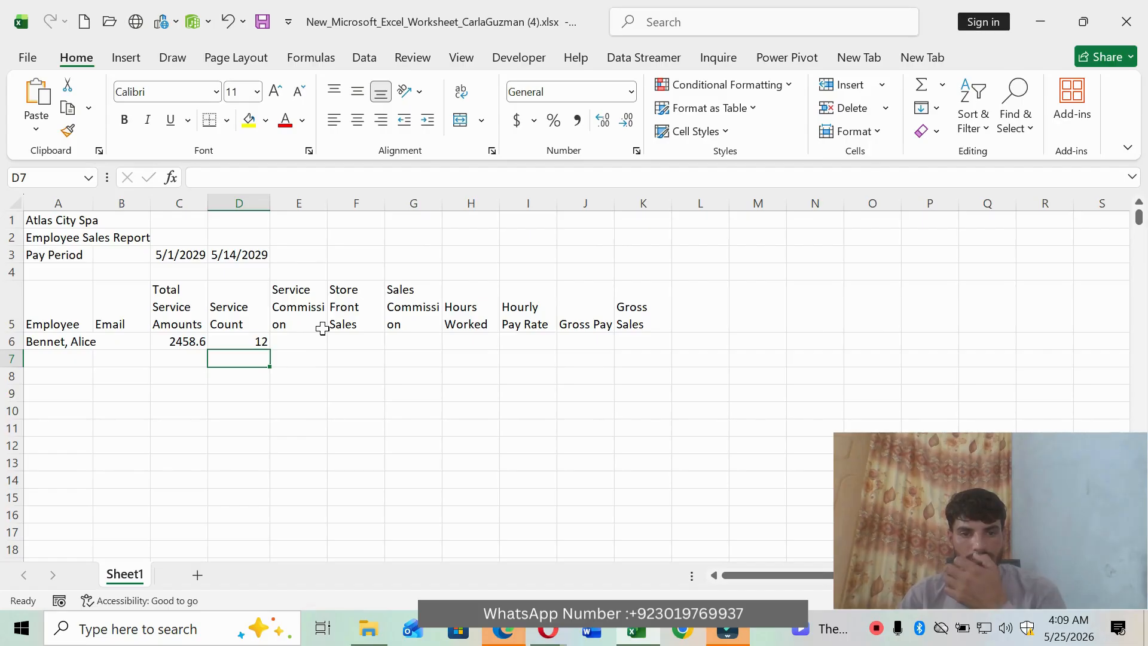
click(349, 343)
click(232, 172)
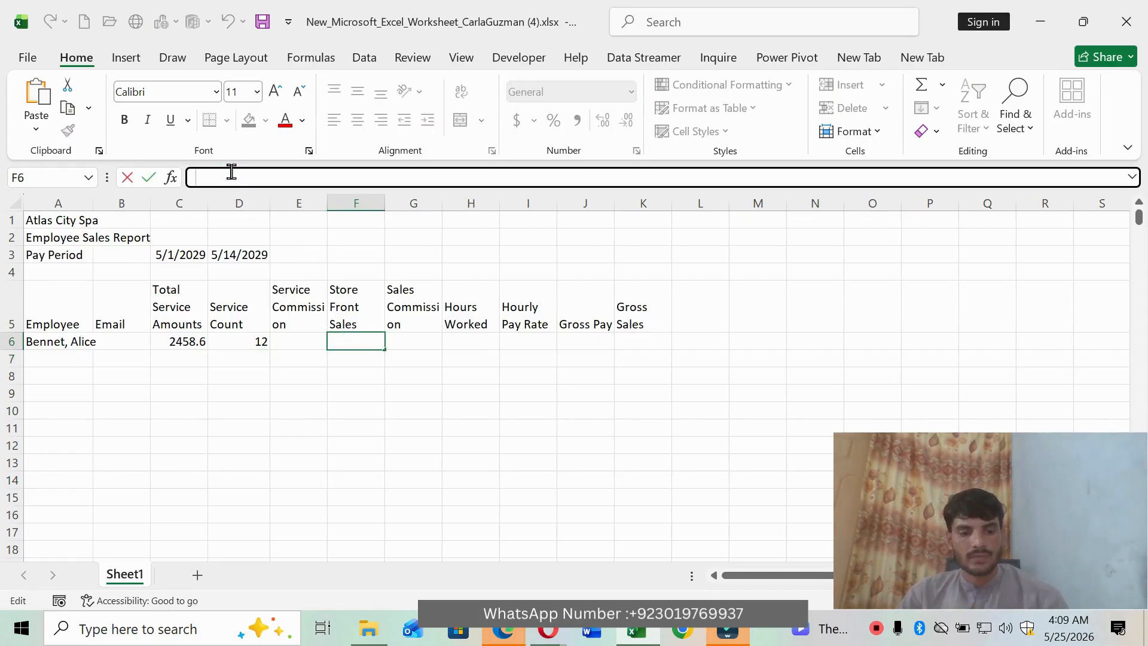
key(ctrl+v)
key(Return)
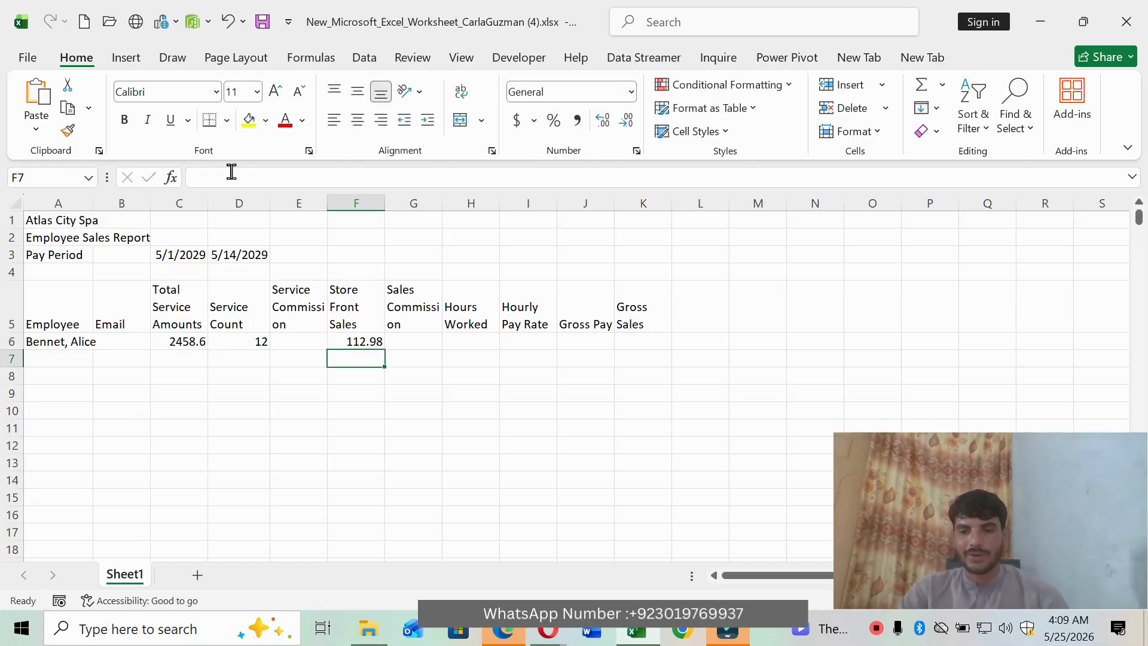
Step: Check step 8 of the textbook in the browser and enter 80 hours worked in cell H6 of the Excel workbook
mouse_move(547, 629)
click(590, 579)
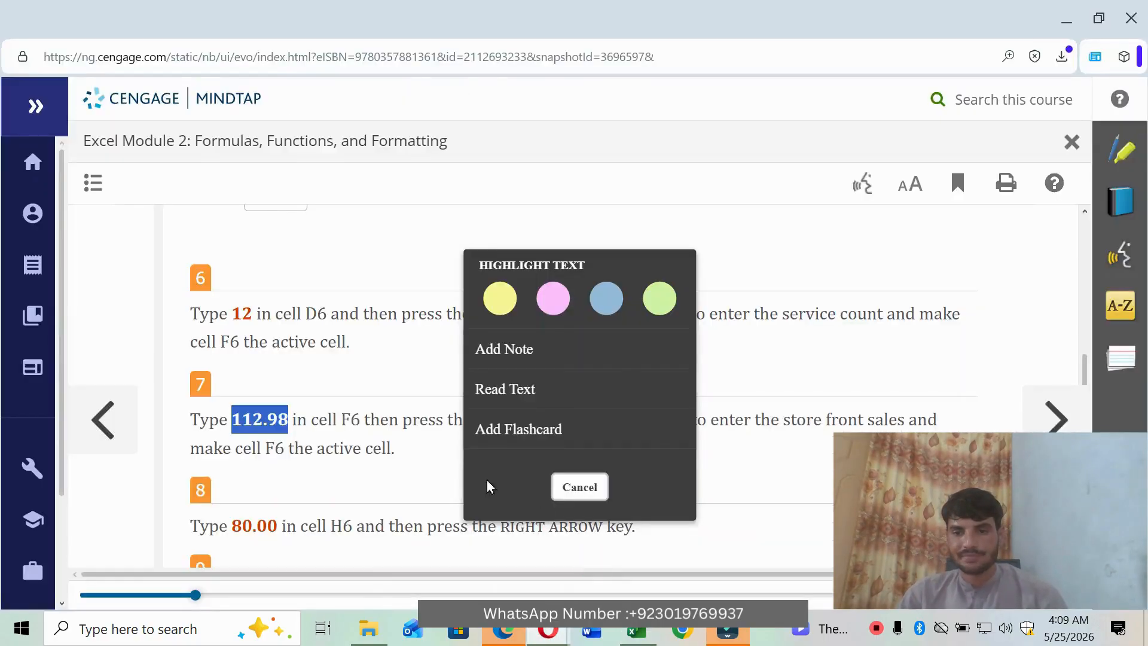
click(383, 459)
click(384, 460)
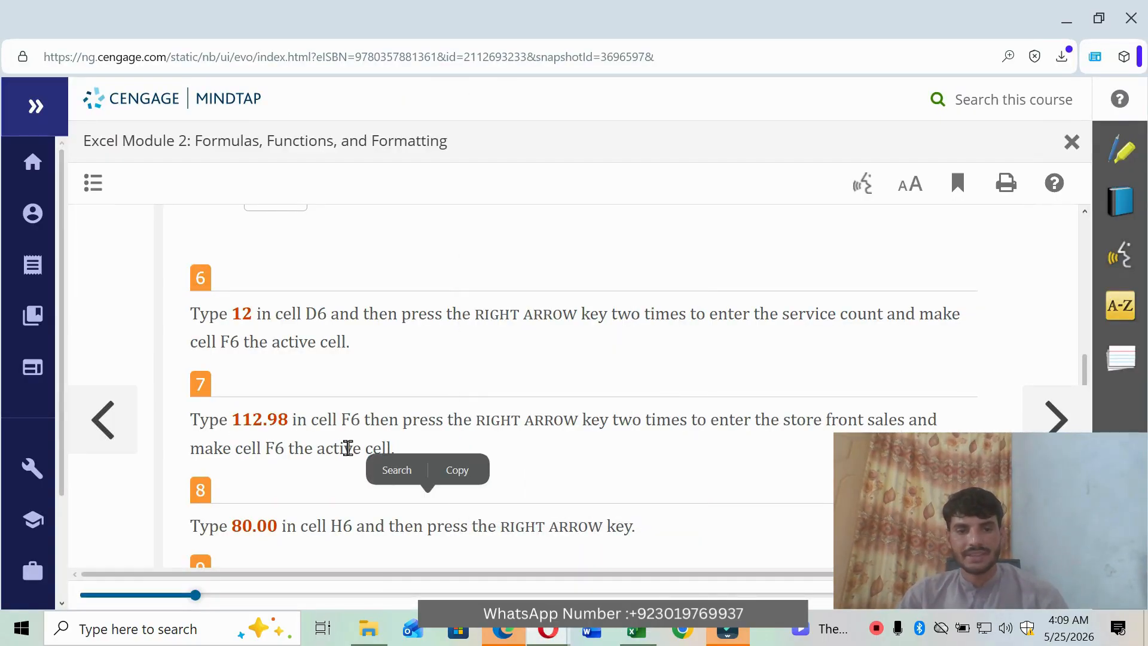
click(637, 629)
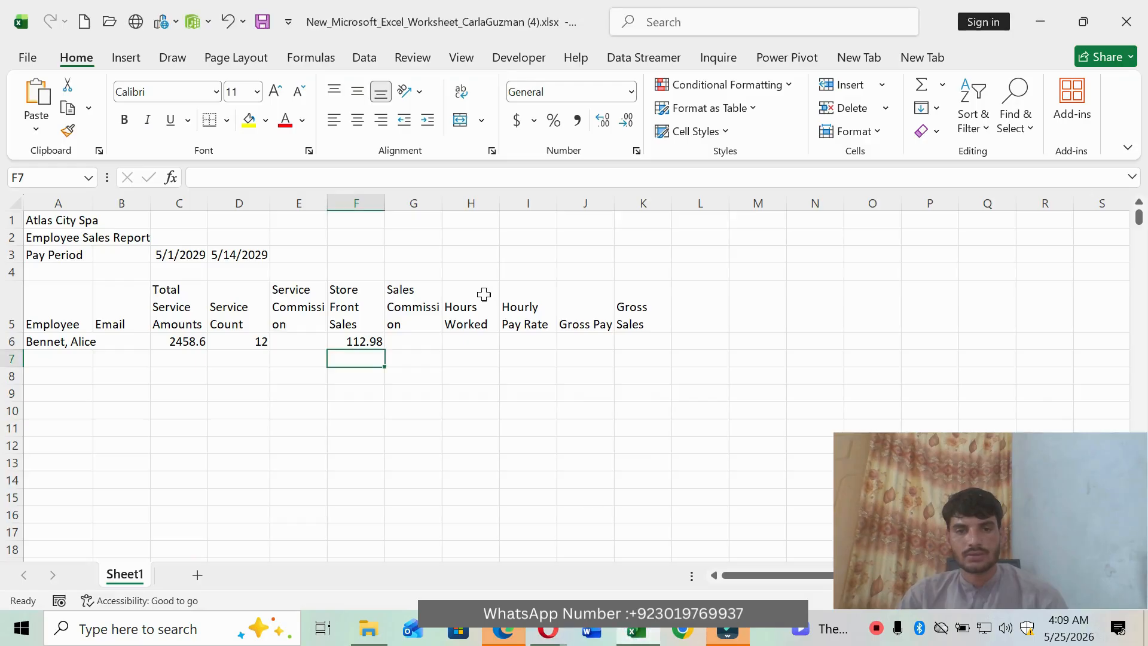
click(479, 338)
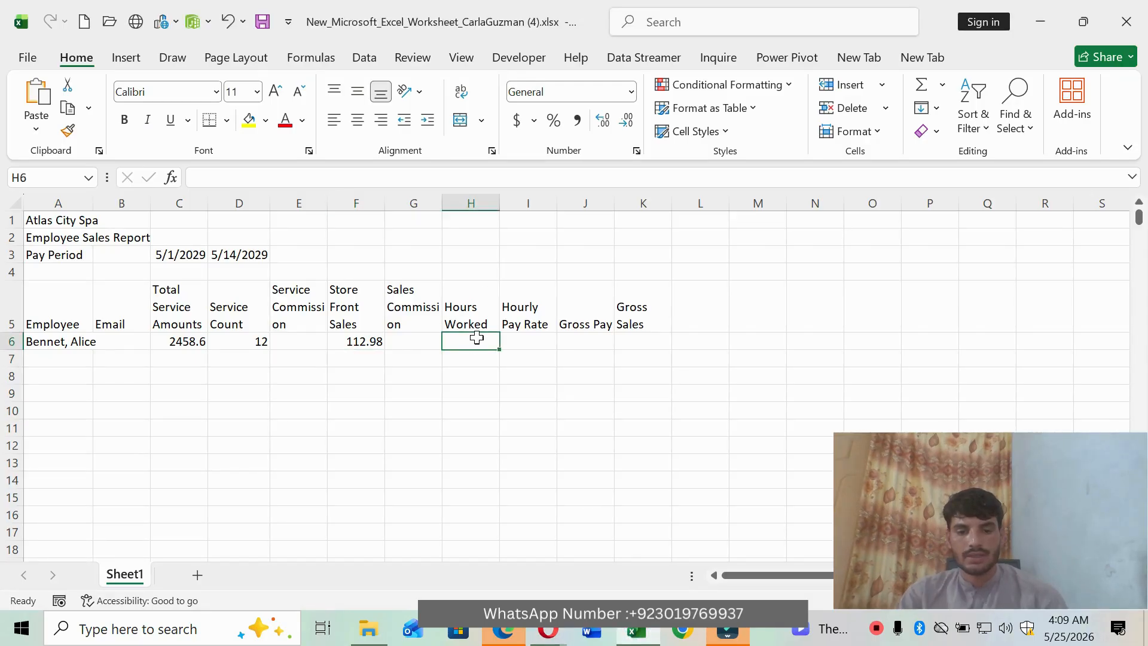
text(80)
key(Return)
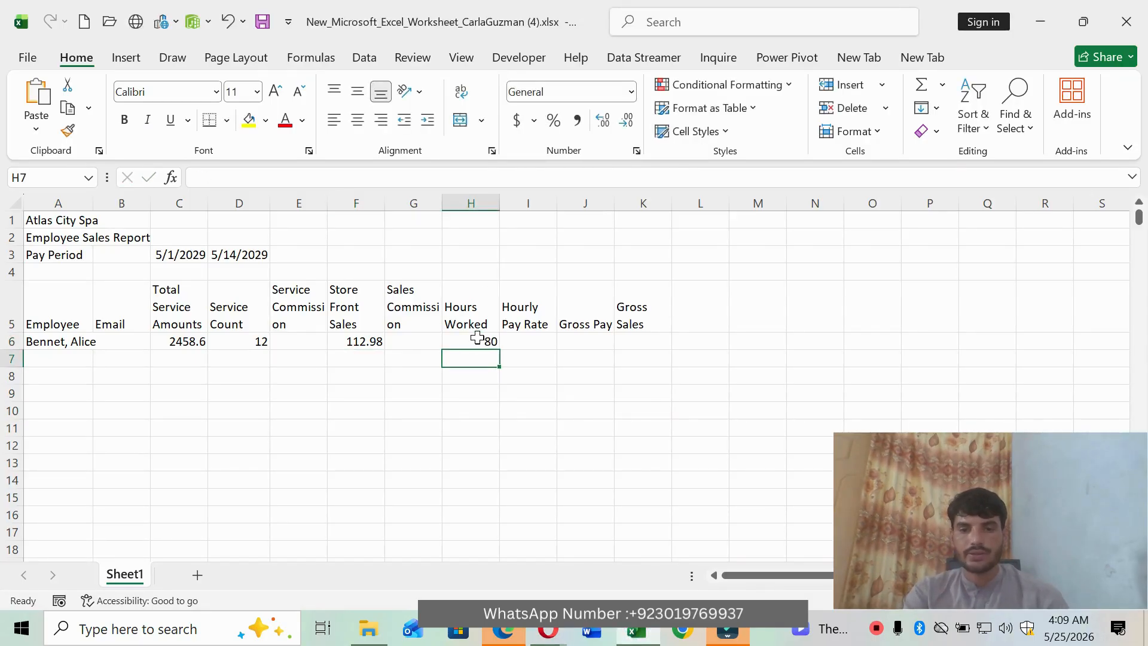
Step: Check step 9 of the textbook in the browser and enter the hourly pay rate 20 in cell I6 of the Excel workbook
mouse_move(548, 629)
click(567, 594)
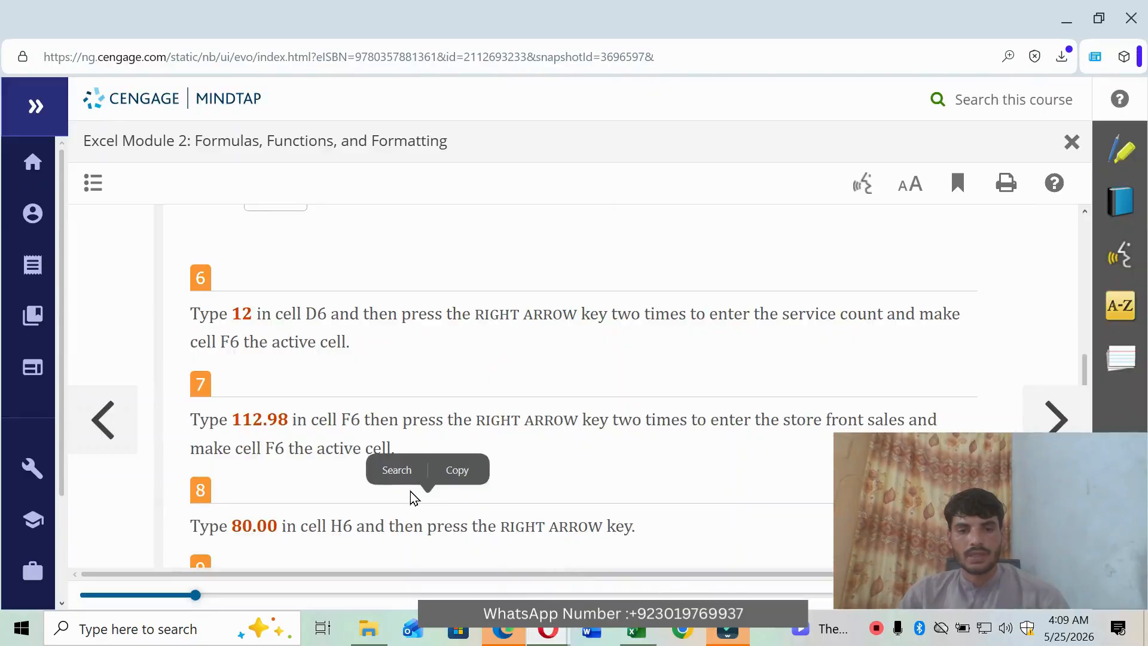
scroll(409, 490, down, 1)
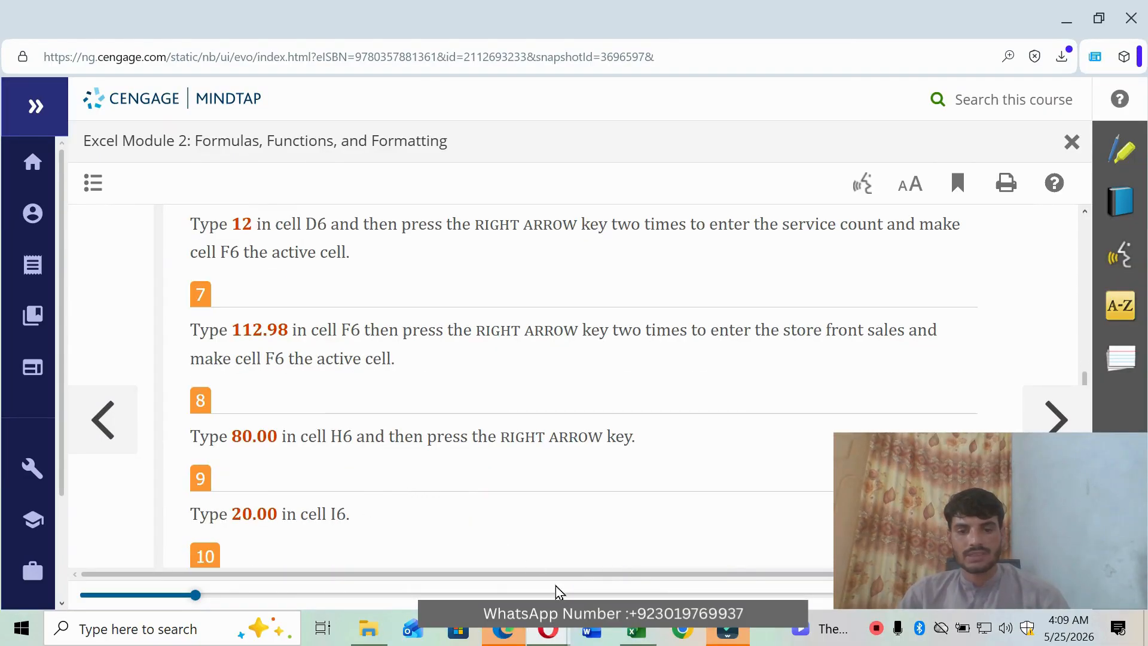
click(637, 629)
click(528, 353)
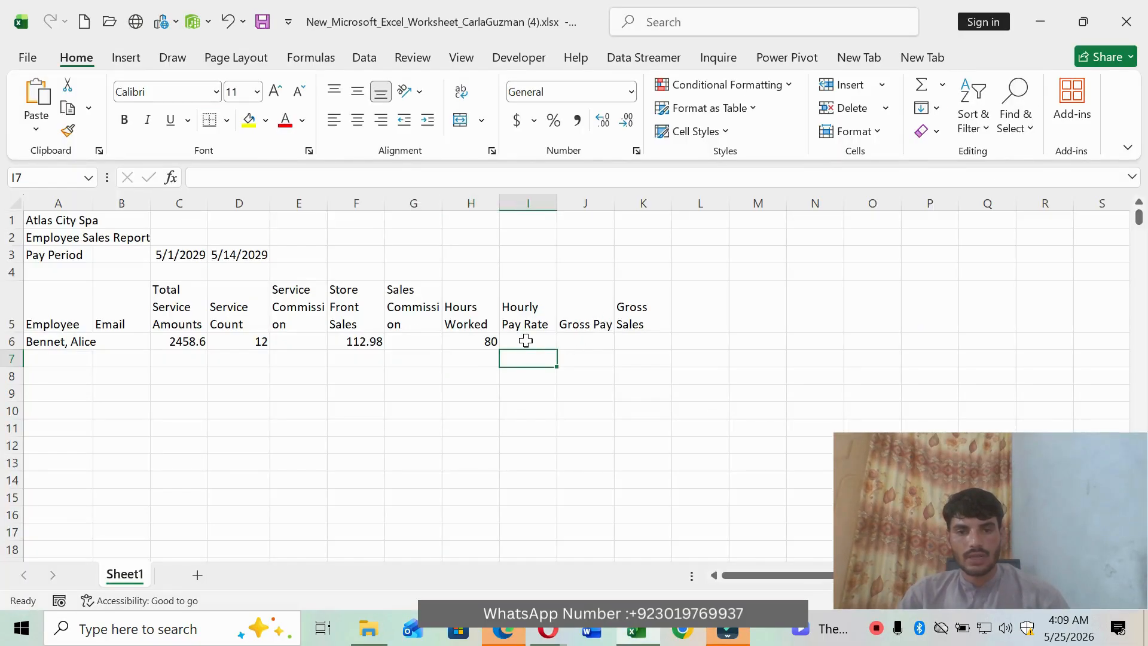
click(525, 340)
text(20)
key(Return)
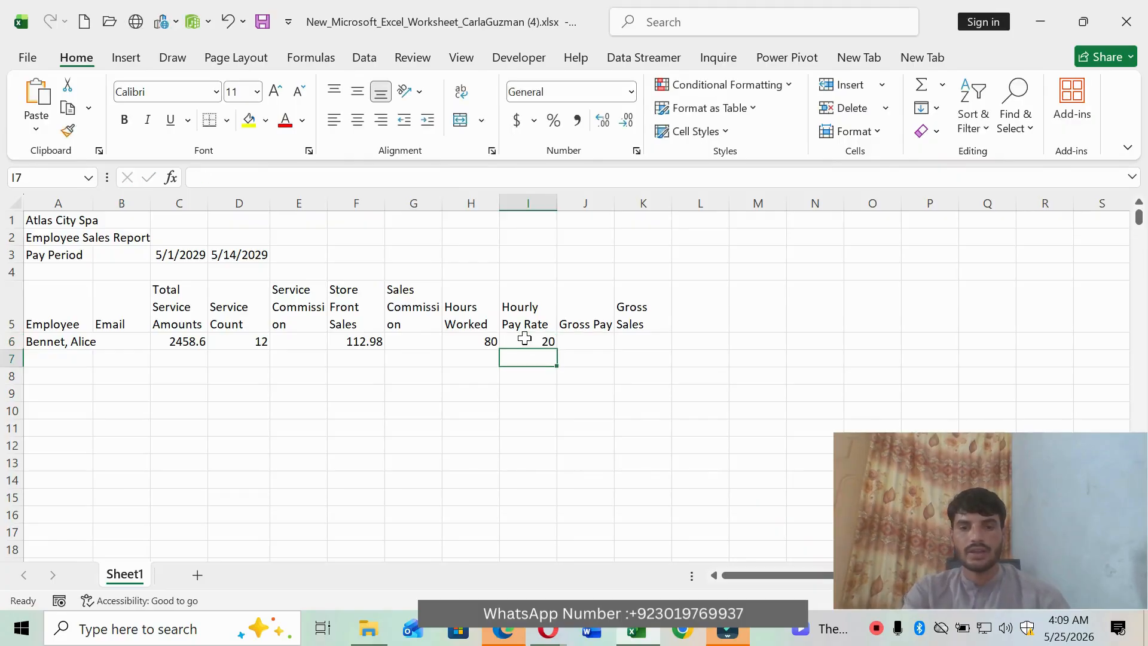
Step: Open Table 2–1 from step 10 of the textbook in the browser and bring its employee rows into view
click(548, 634)
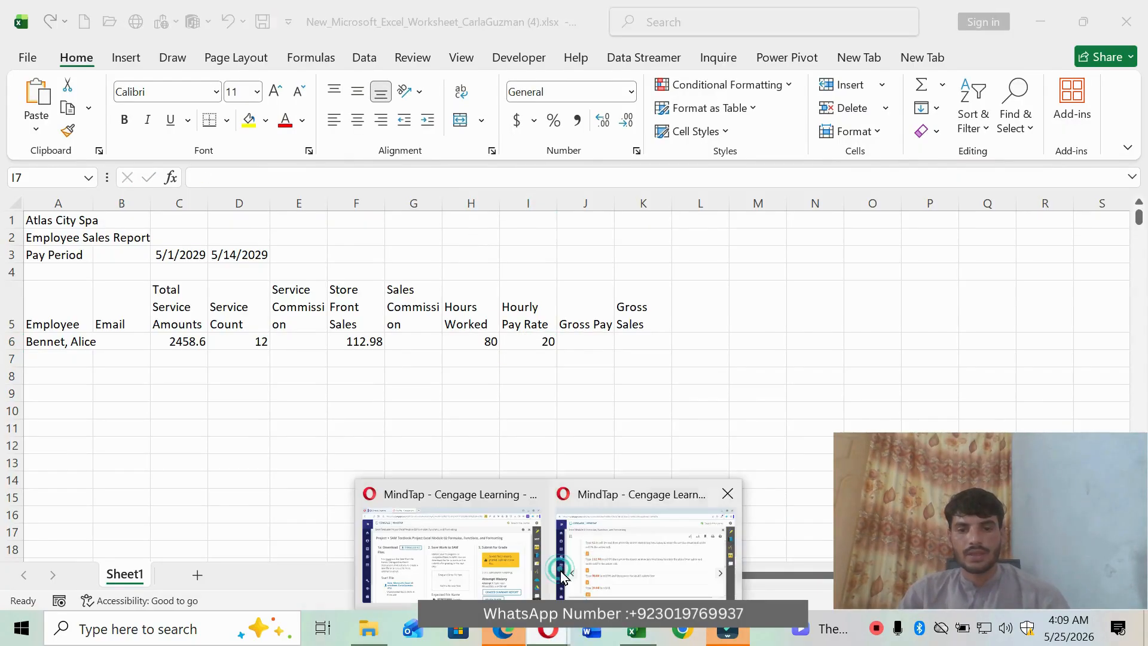
click(449, 527)
scroll(439, 453, down, 3)
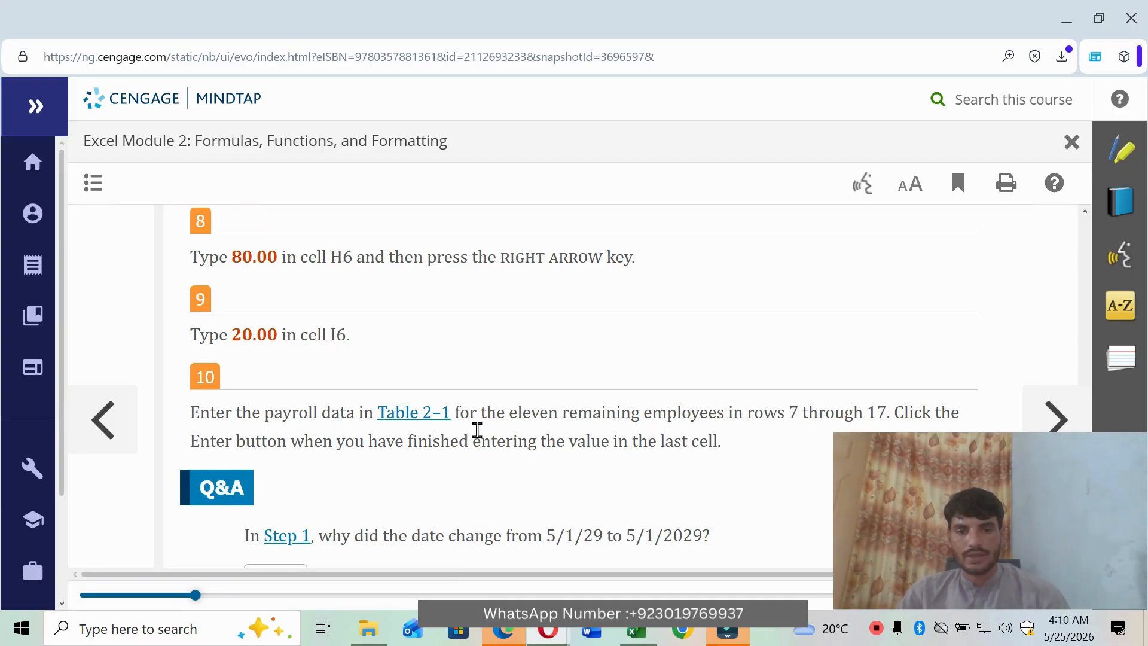
click(419, 421)
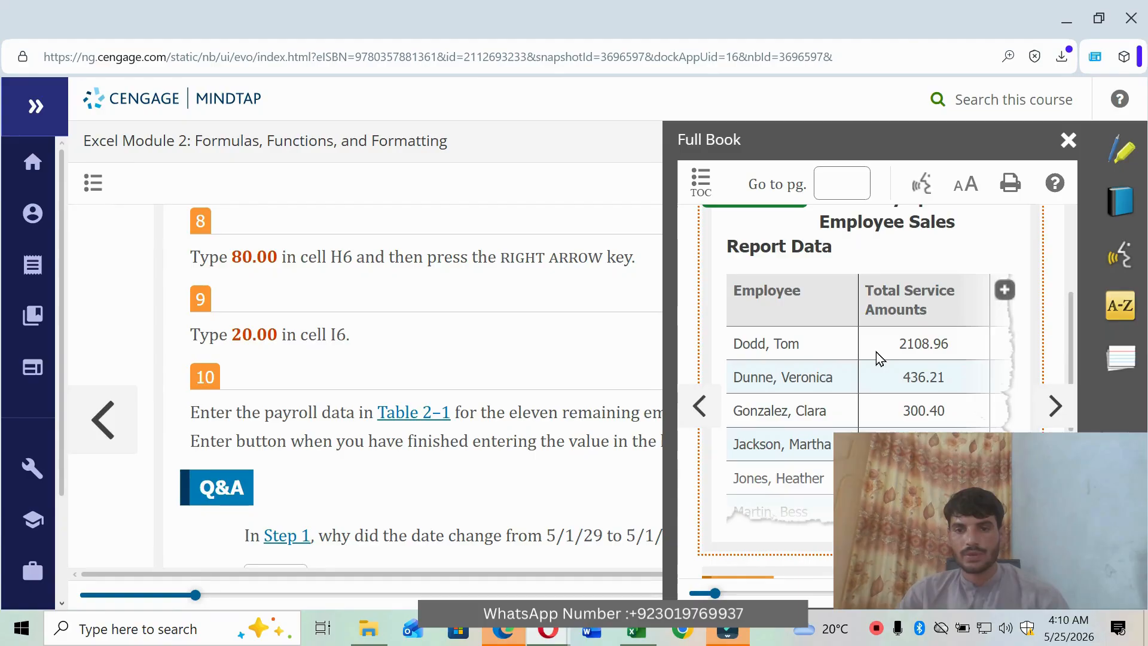
scroll(876, 350, down, 4)
scroll(877, 350, up, 5)
scroll(878, 350, down, 3)
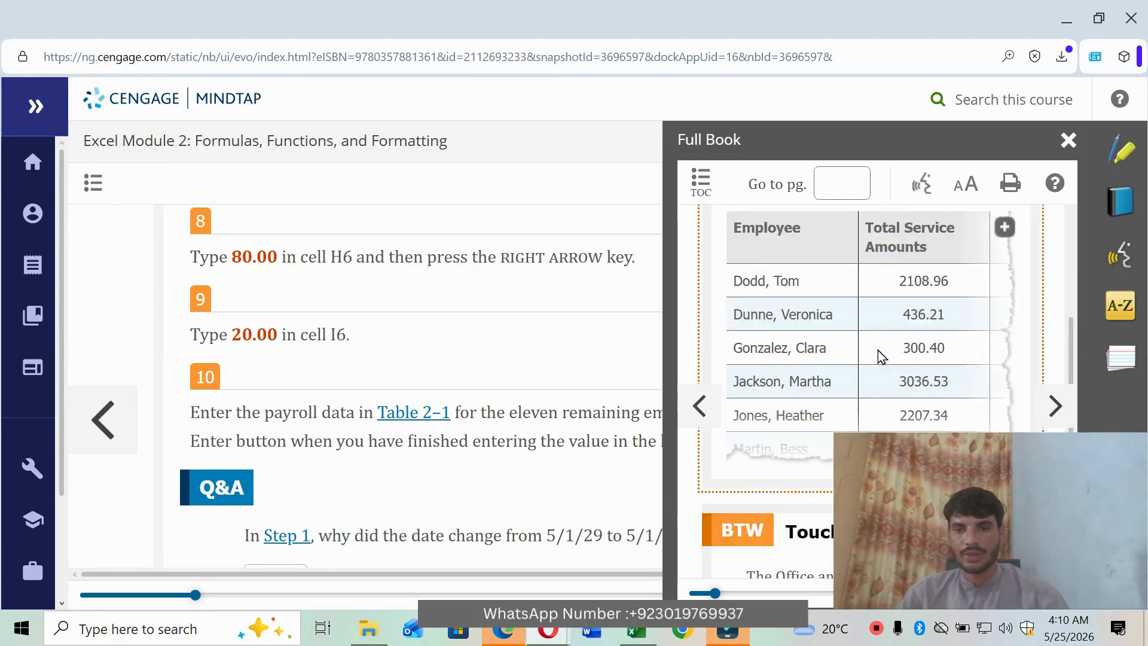
Step: Copy the visible employee rows of Table 2–1 and paste them into the Excel worksheet starting at cell A7
drag(736, 256, 1029, 424)
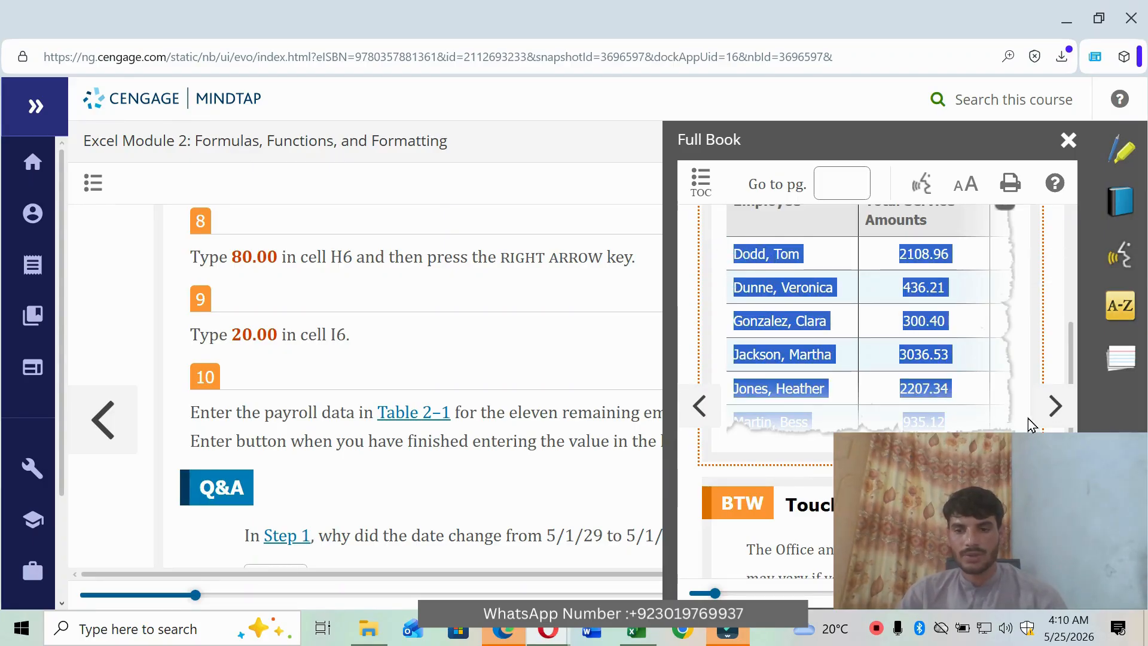
click(638, 631)
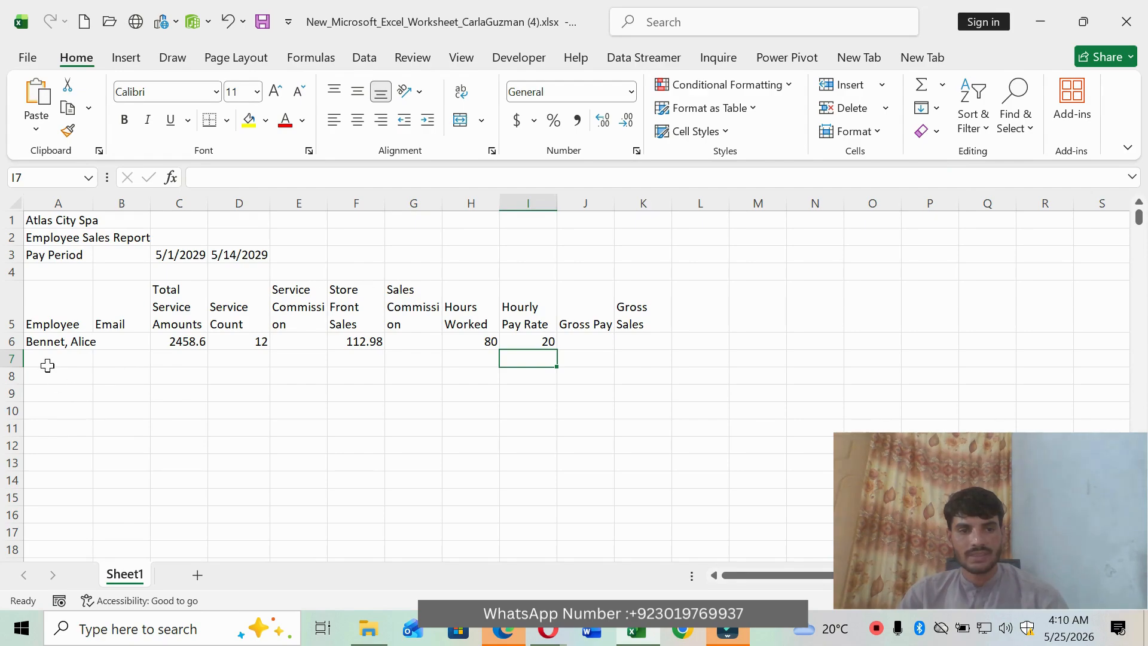
drag(41, 361, 176, 523)
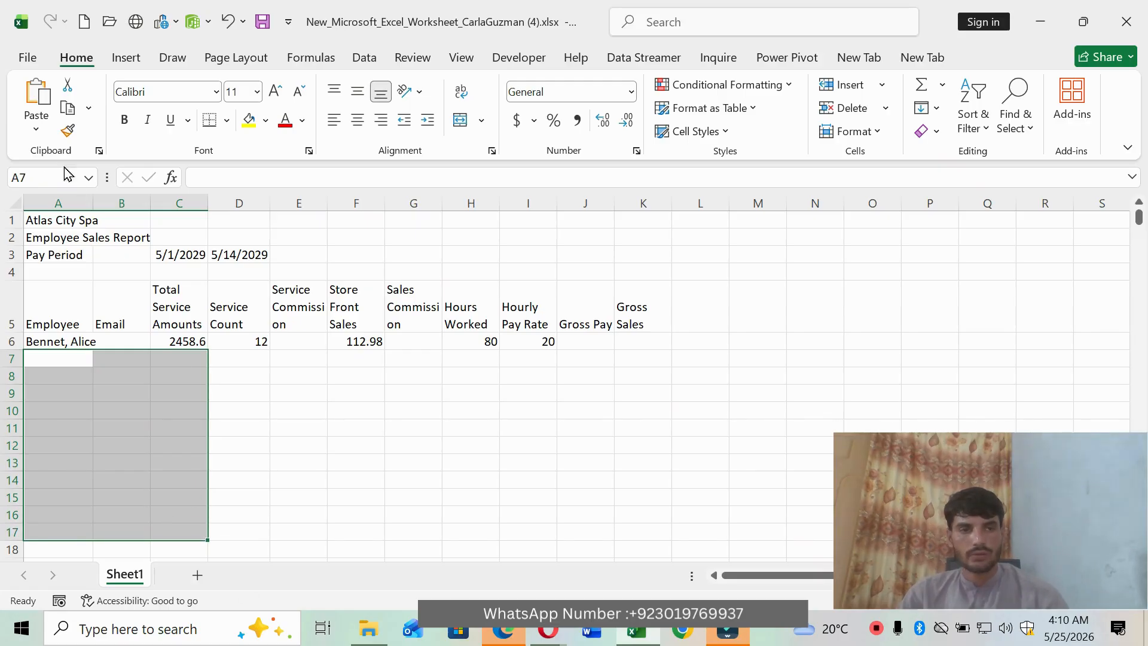
click(36, 124)
click(60, 186)
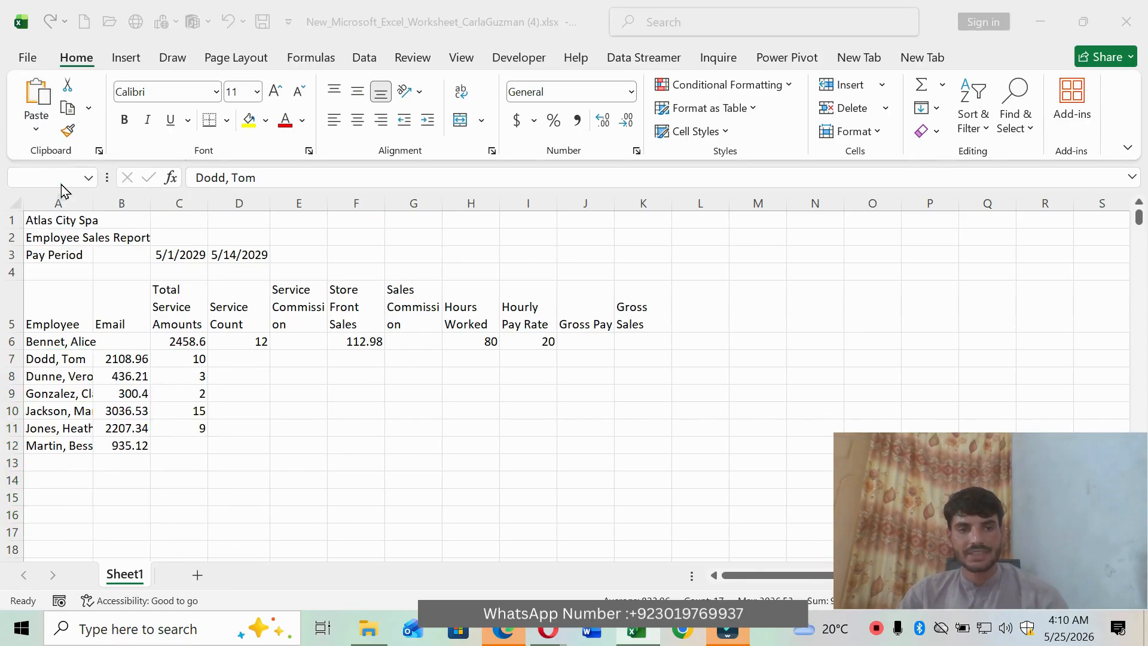
click(623, 358)
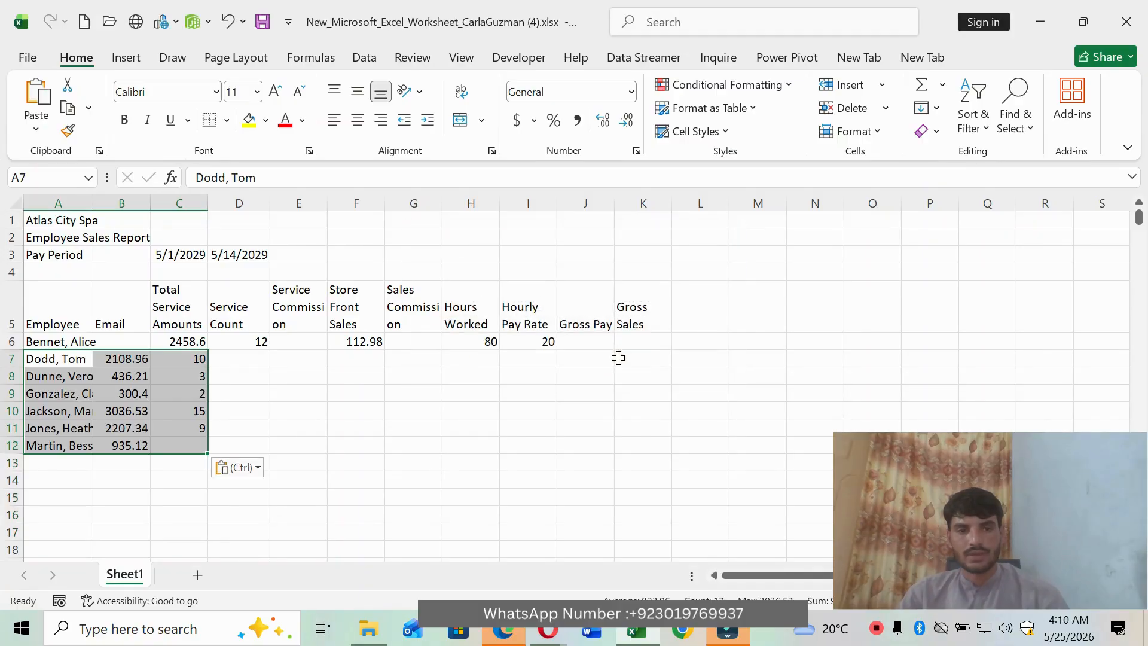
Step: Move the pasted service counts from C7:C11 into the Service Count column at D7:D11
click(192, 359)
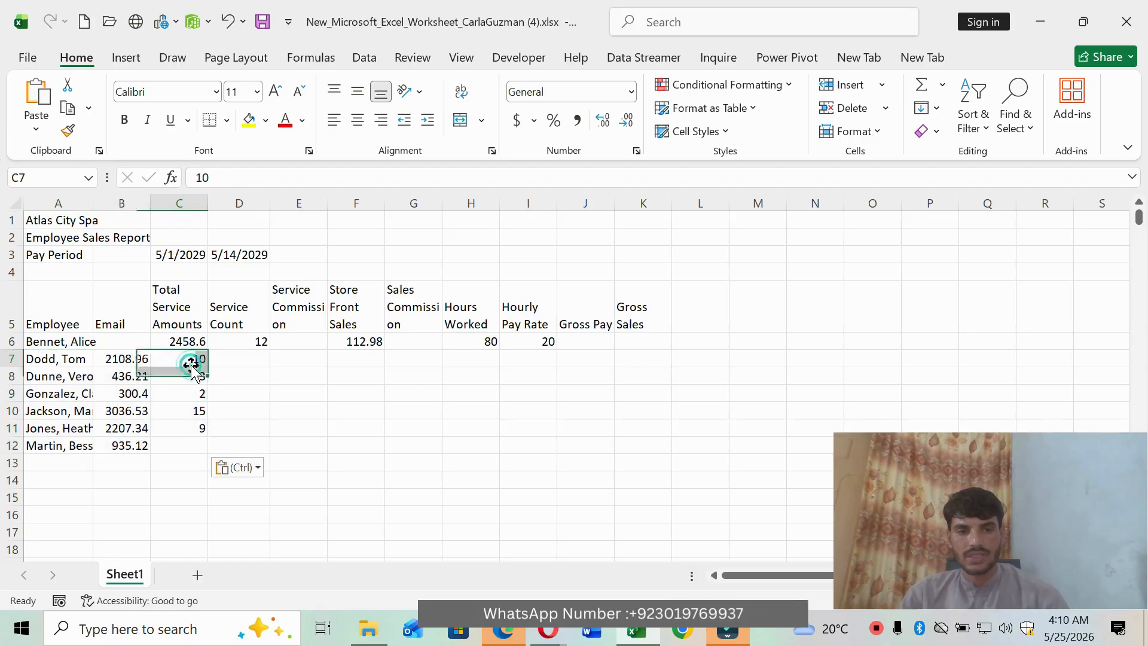
drag(186, 360, 190, 428)
click(68, 106)
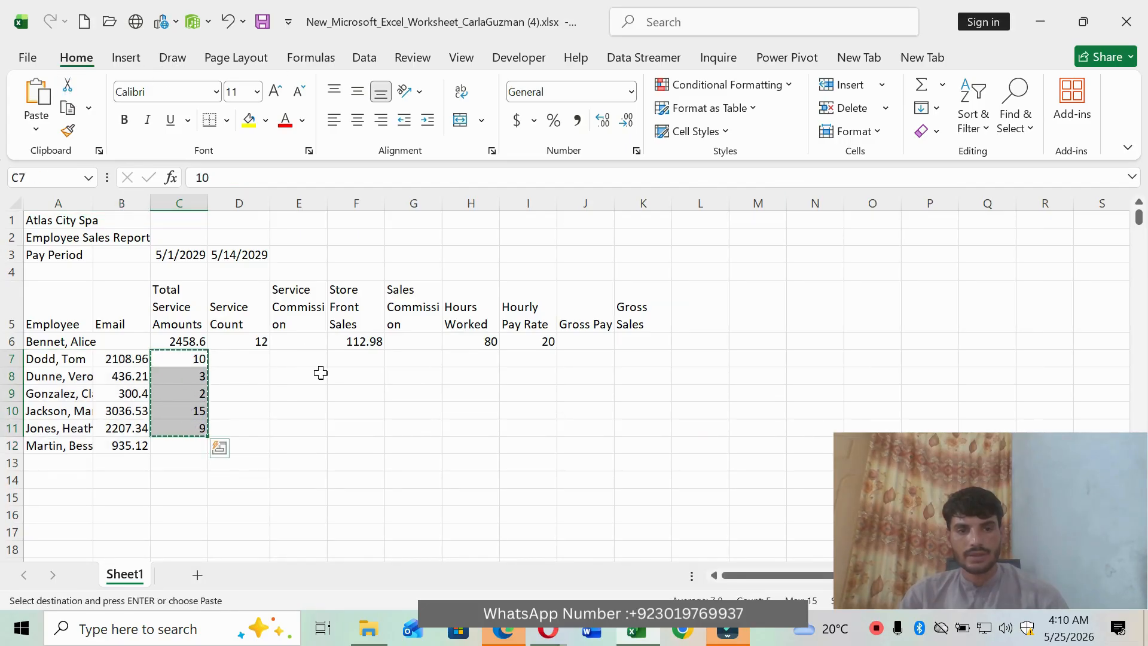
drag(259, 353, 253, 433)
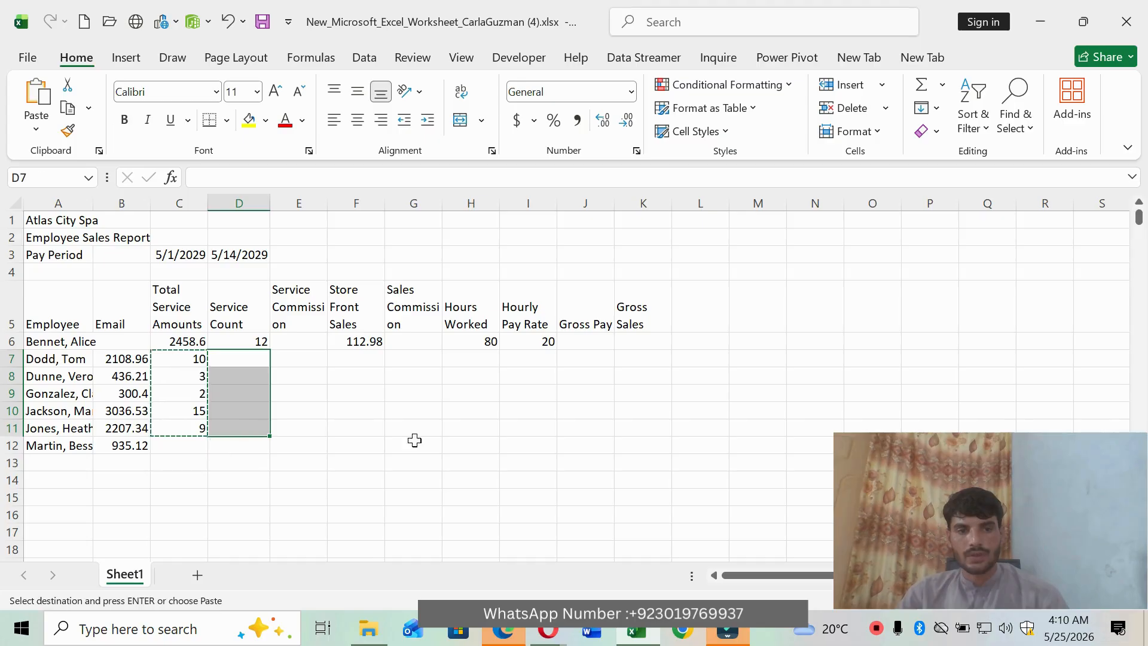
click(36, 102)
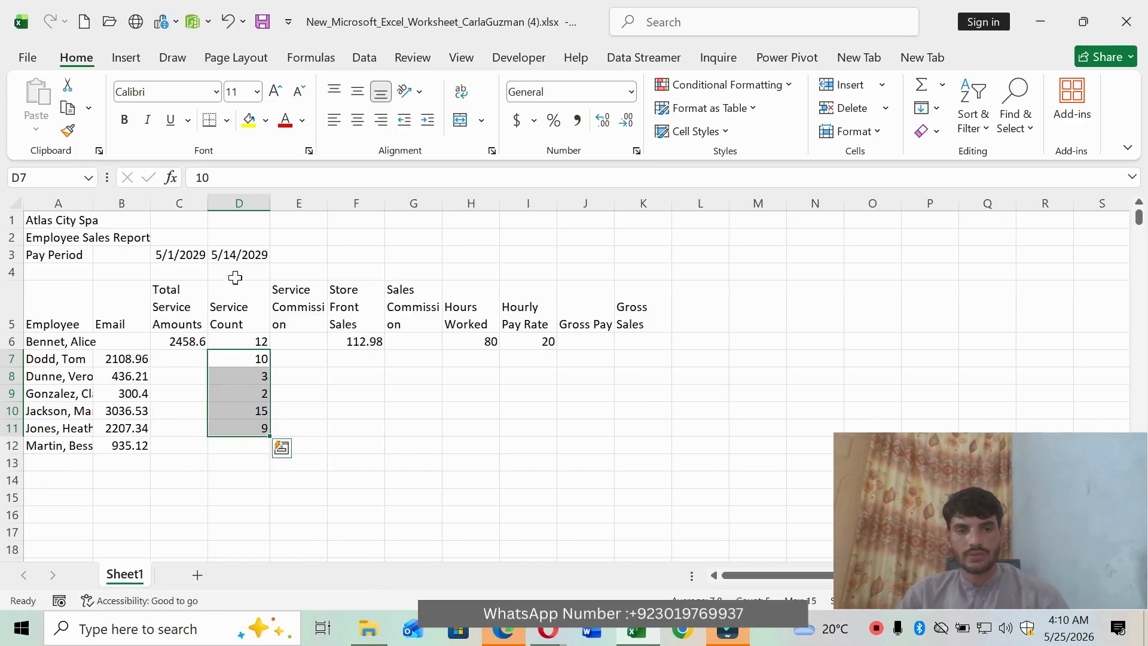
Step: Move the pasted service amounts from B7:B12 into the Total Service Amounts column at C7:C12
drag(130, 357, 133, 442)
click(68, 87)
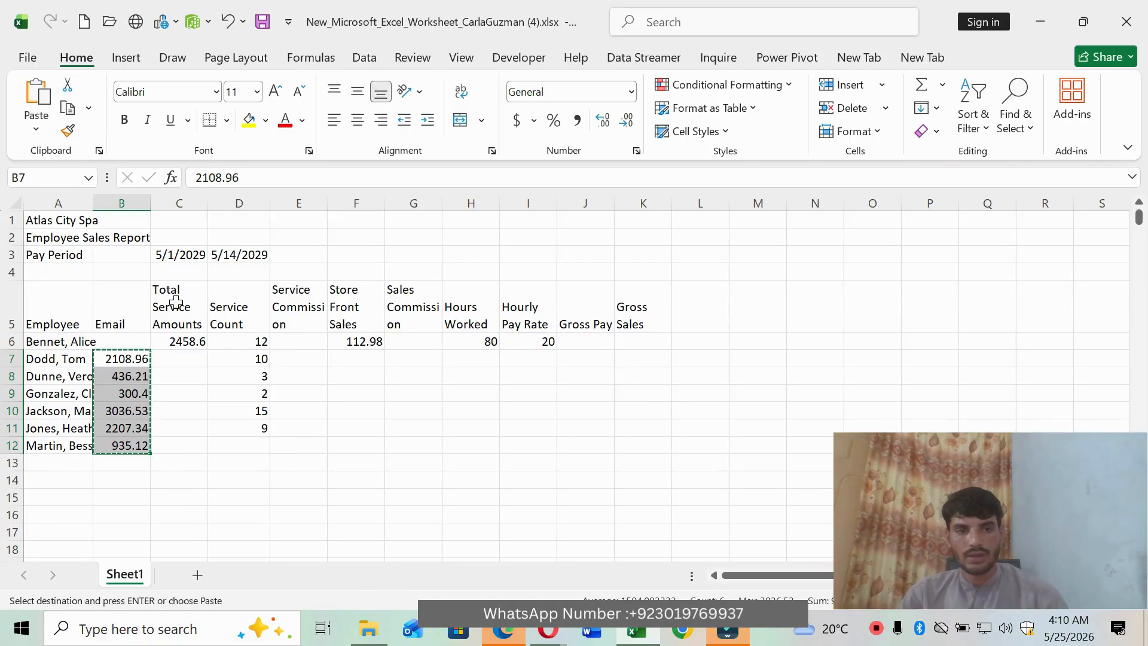
drag(191, 361, 181, 440)
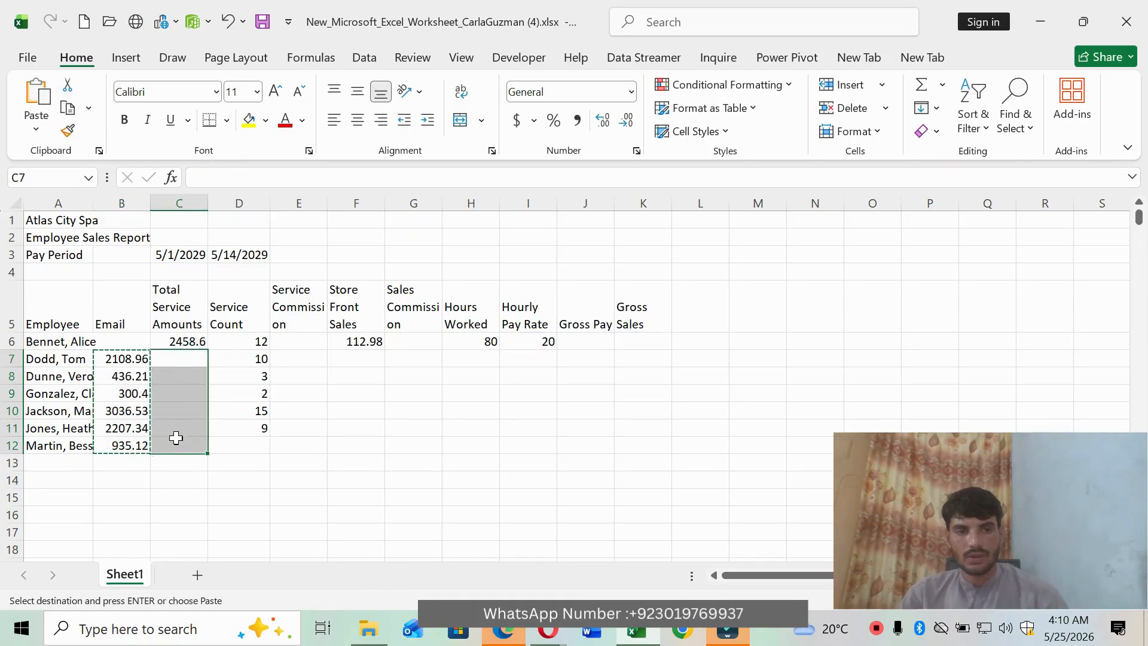
click(36, 99)
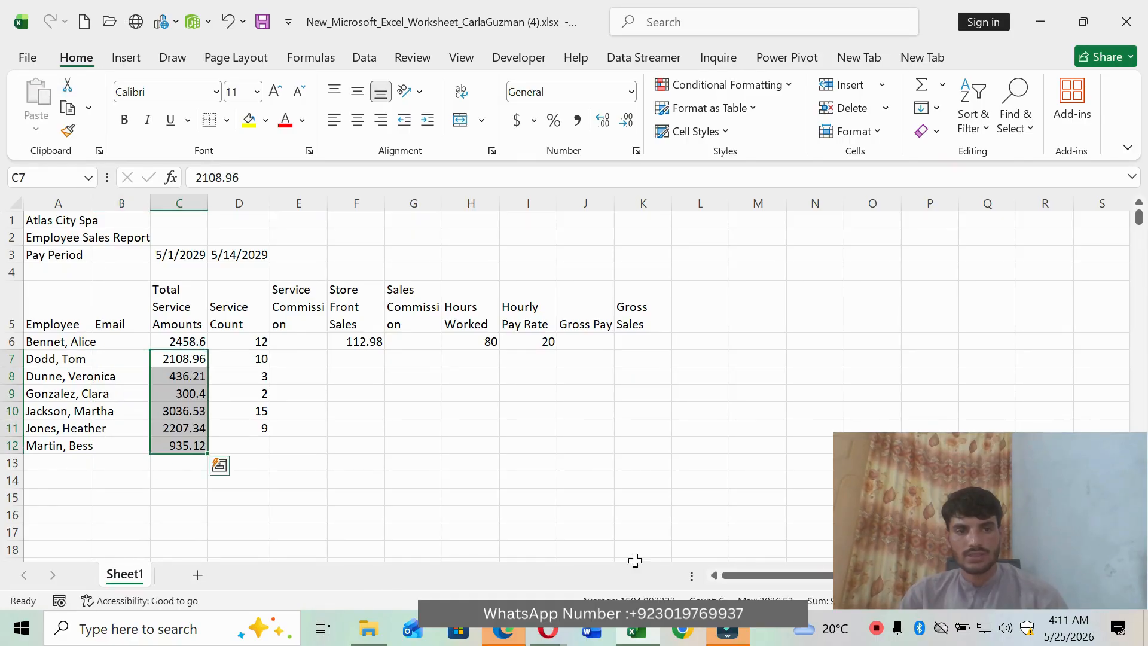
click(587, 460)
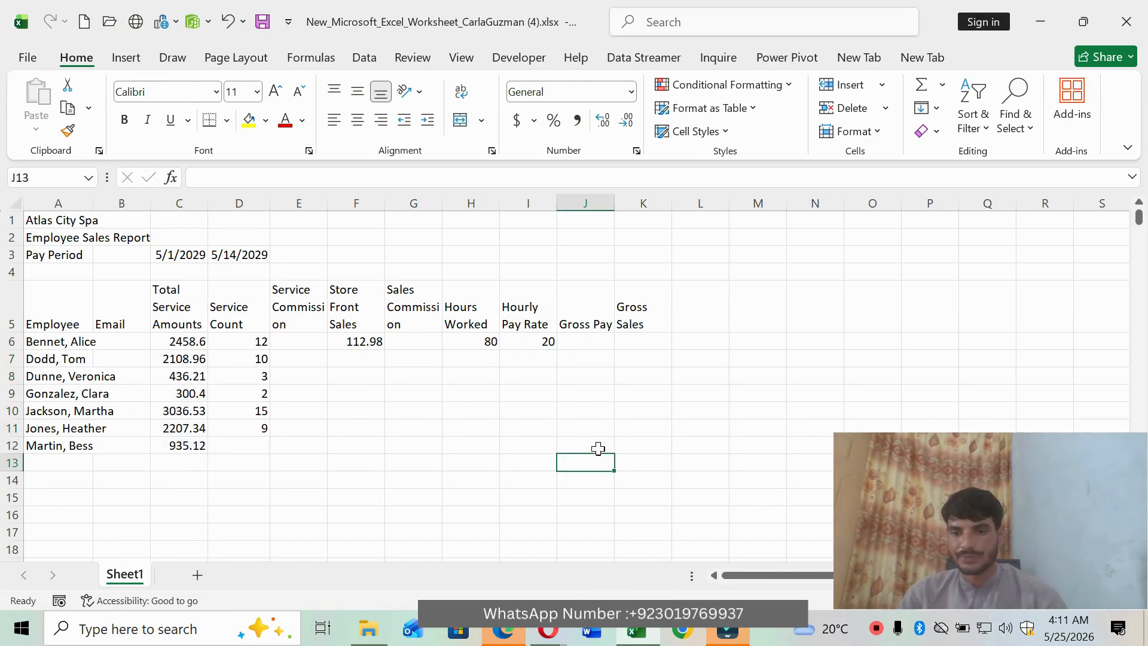
Step: Reopen Table 2–1 from step 10 of the textbook in the browser and expand it to the enlarged view
mouse_move(548, 629)
click(589, 565)
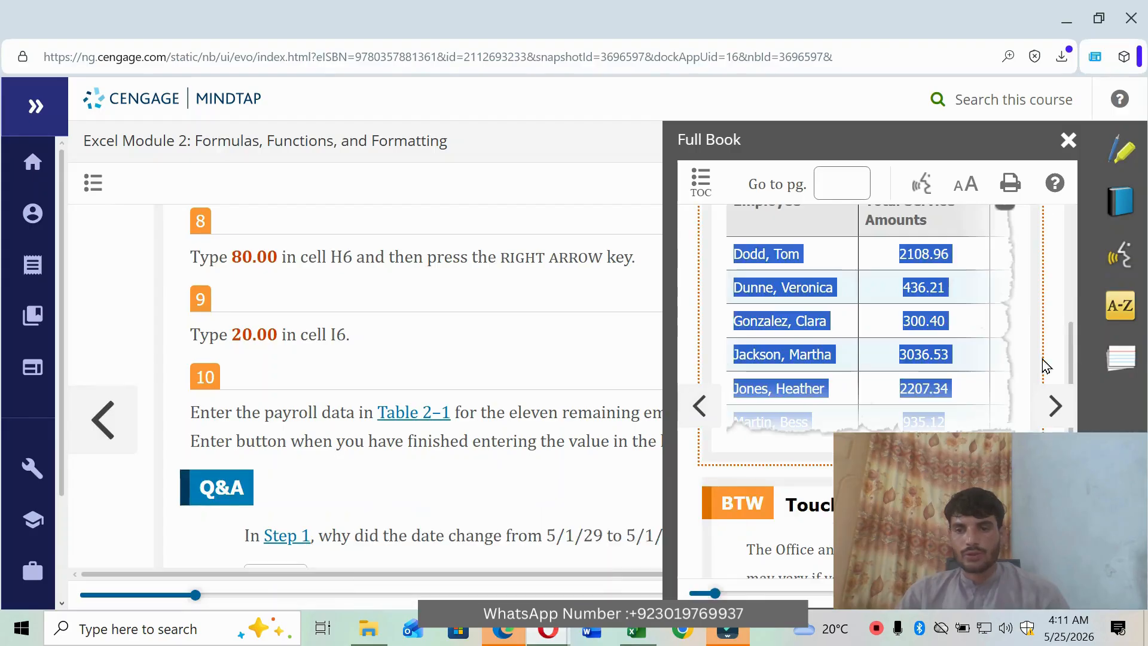
click(637, 629)
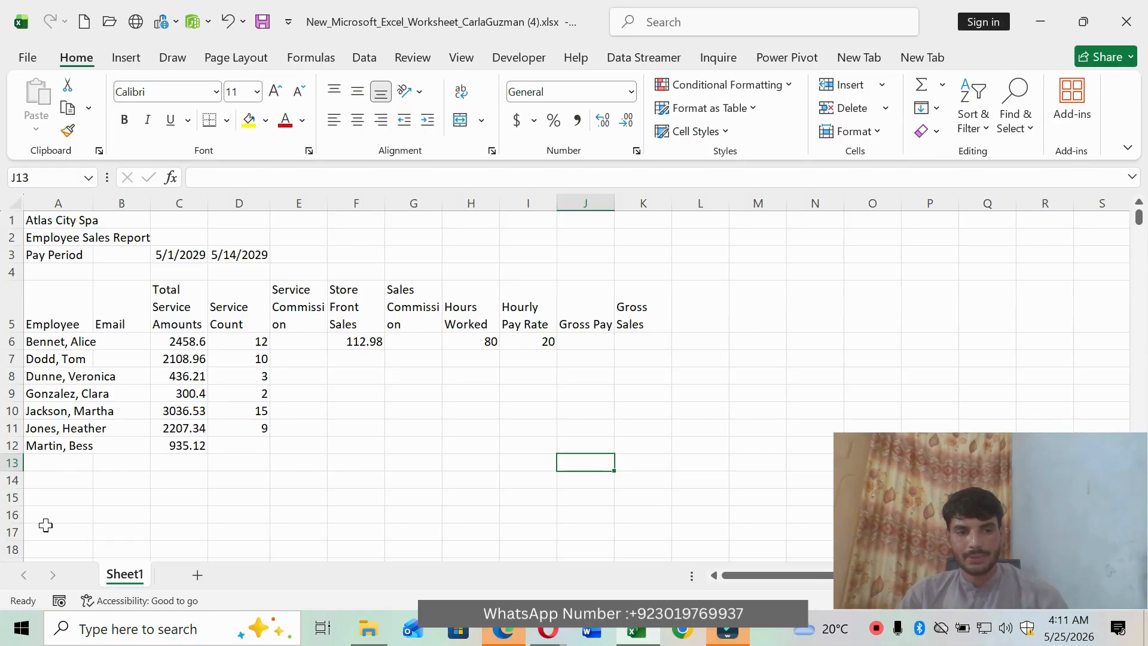
mouse_move(564, 641)
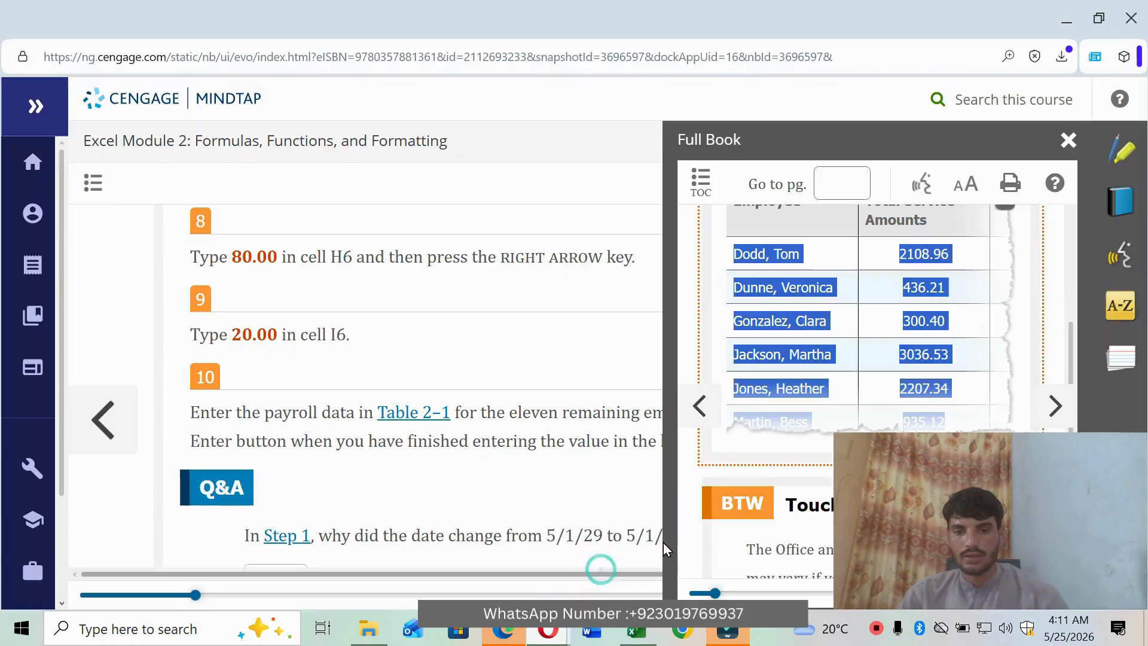
click(663, 543)
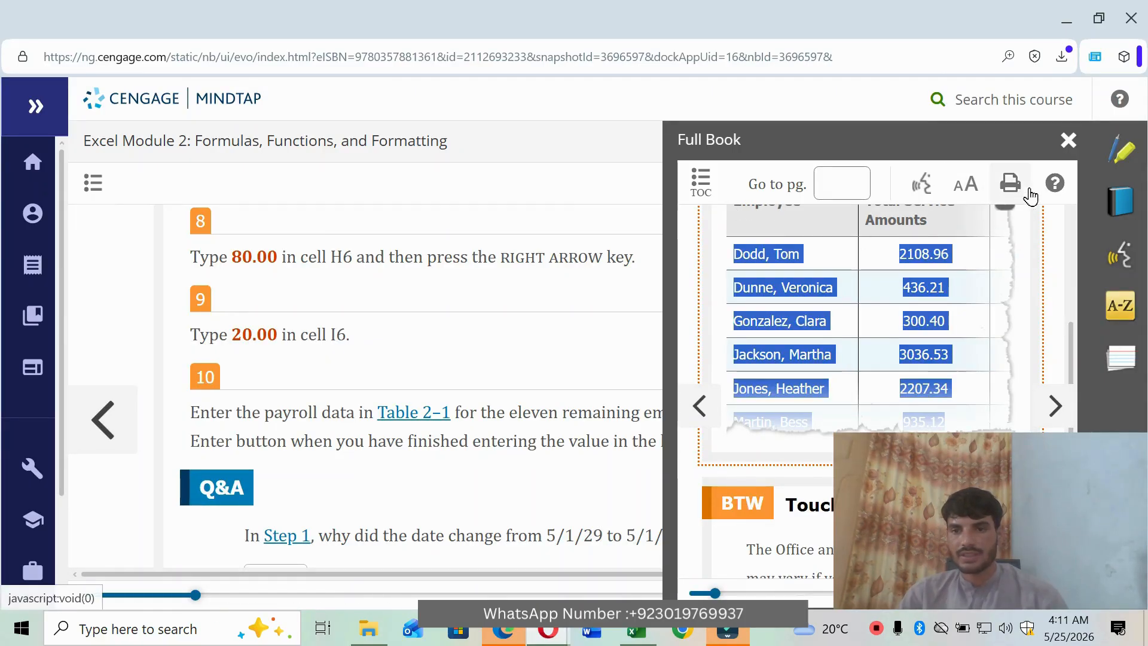
click(1067, 143)
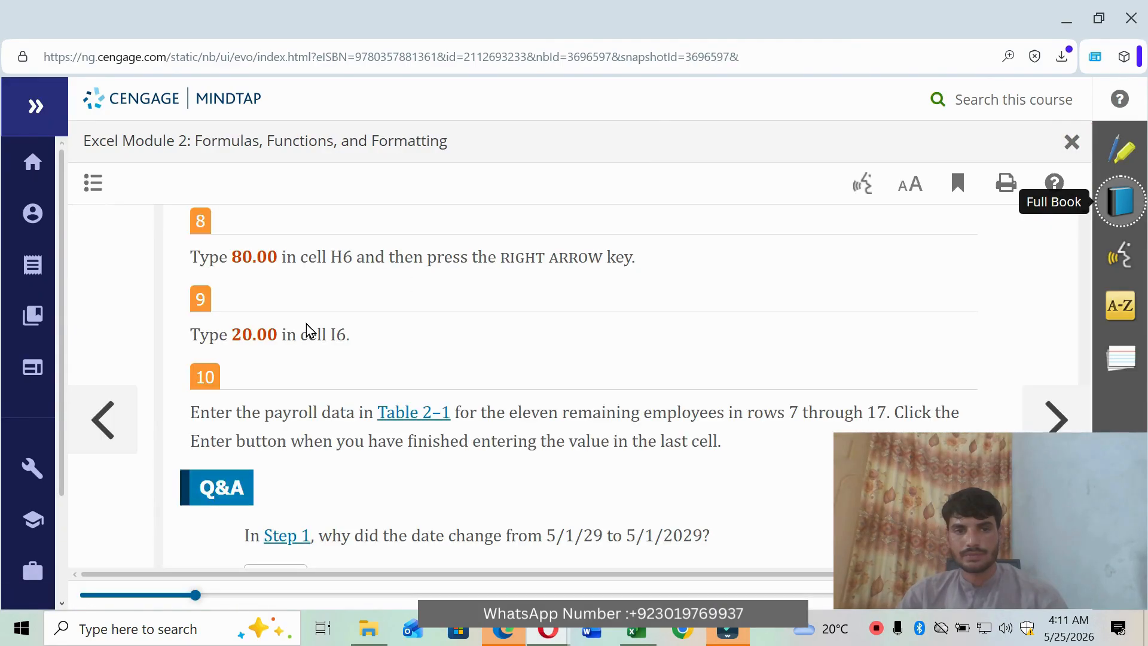
click(411, 415)
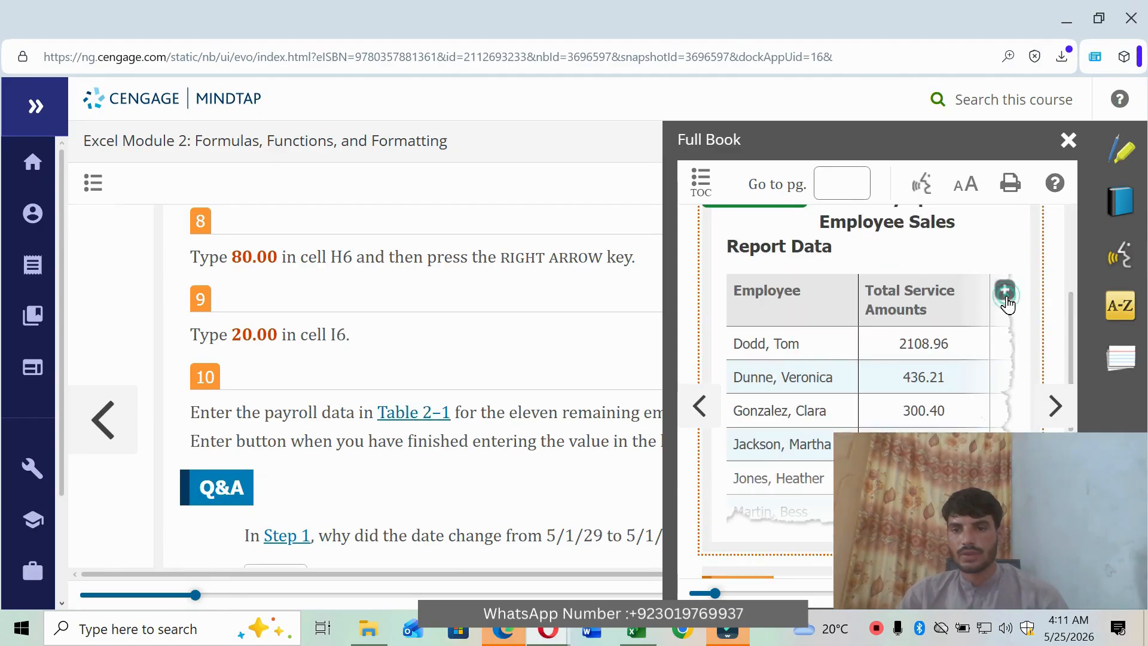
click(1005, 293)
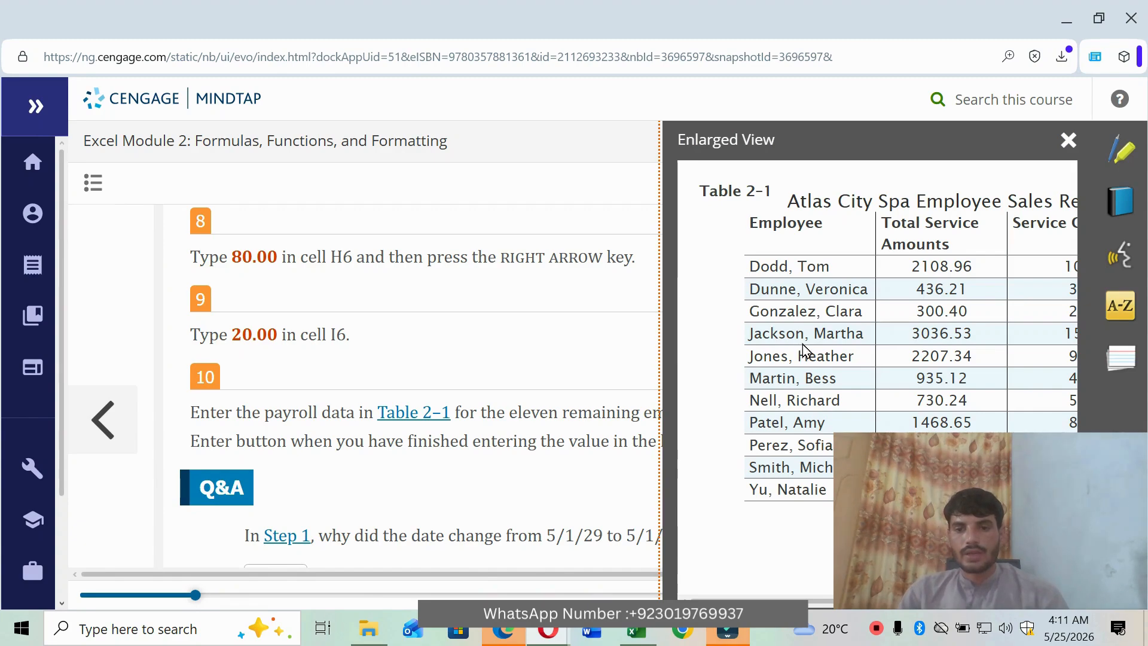
Step: Copy the seventh employee's name from the enlarged Table 2–1 and paste it into cell A13 of the Excel worksheet
click(636, 631)
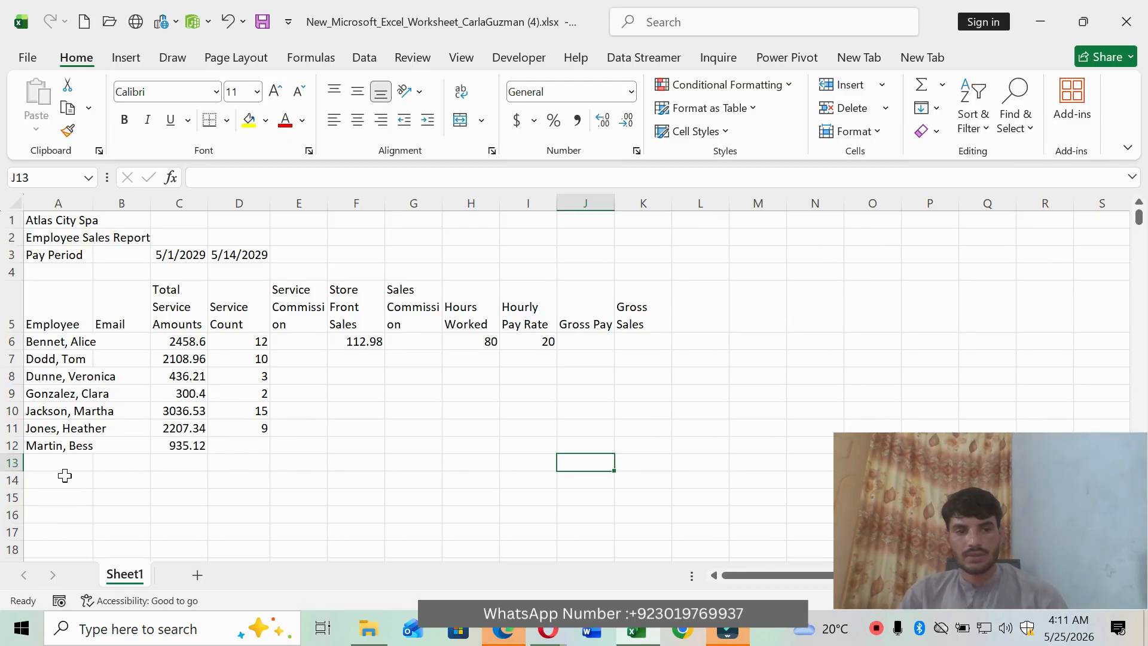
click(546, 630)
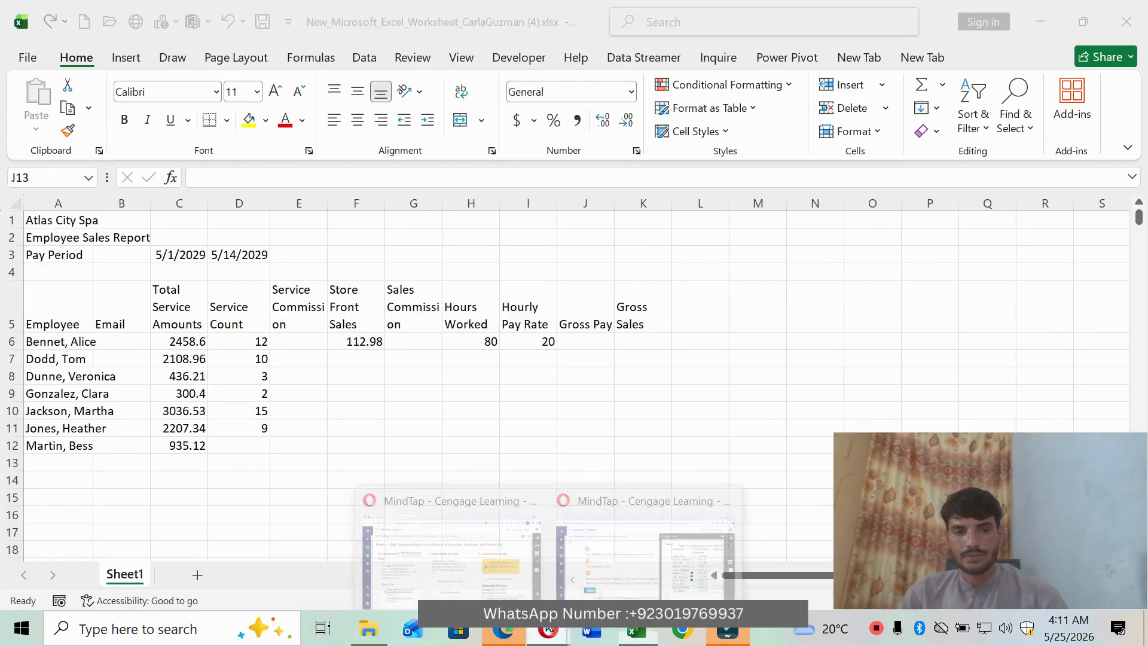
click(597, 573)
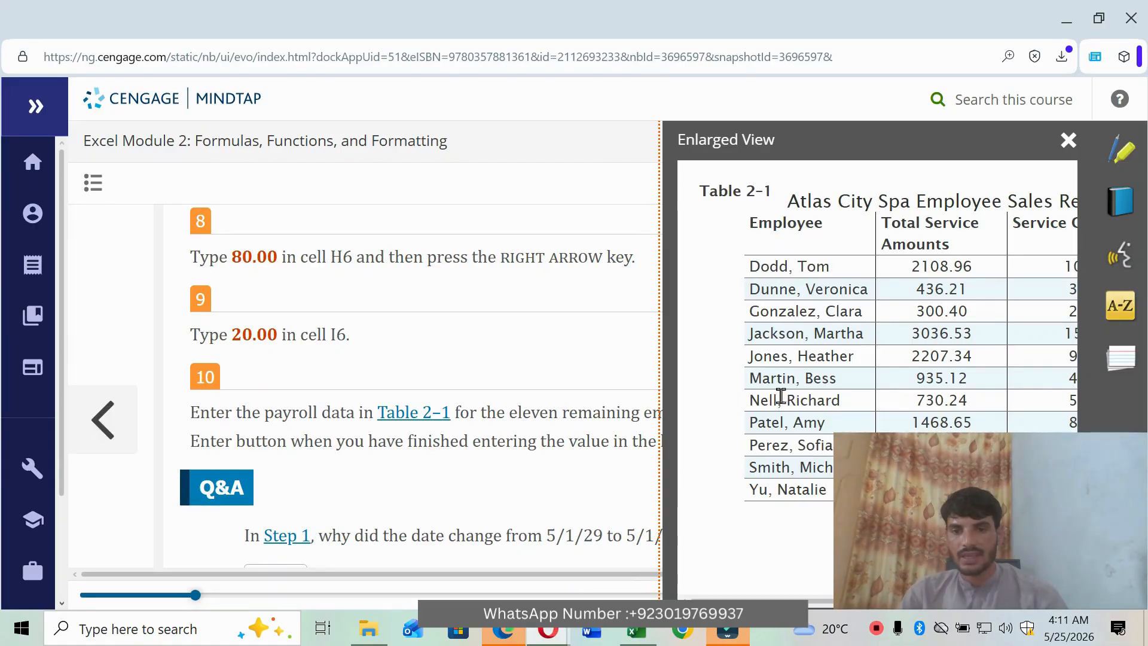
drag(750, 402, 844, 407)
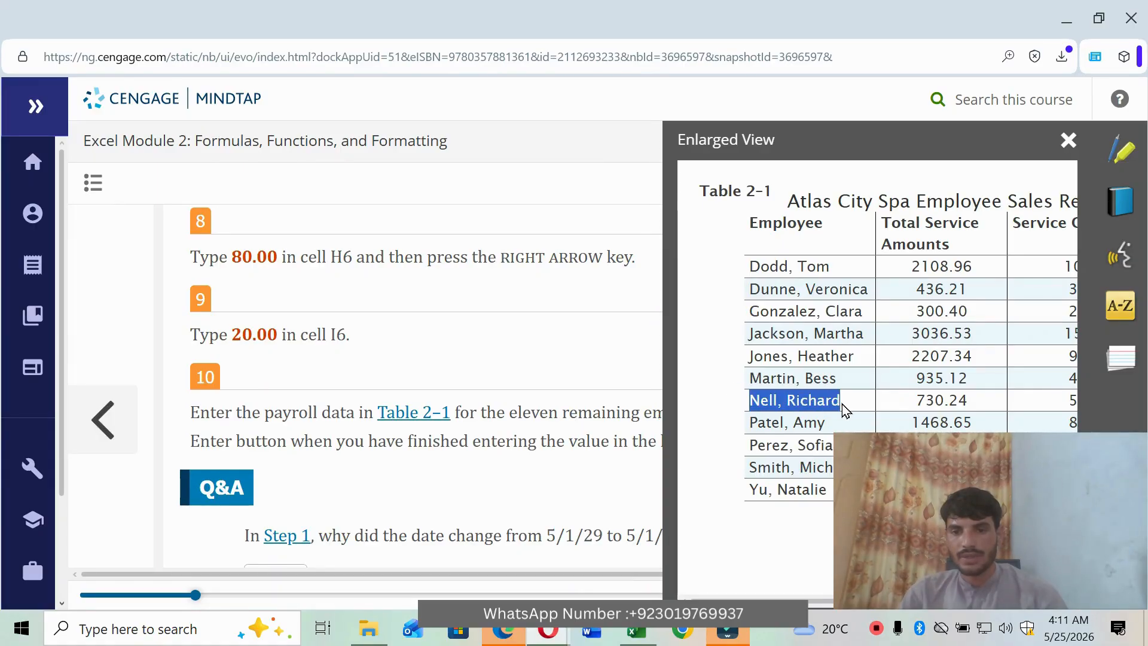
click(637, 630)
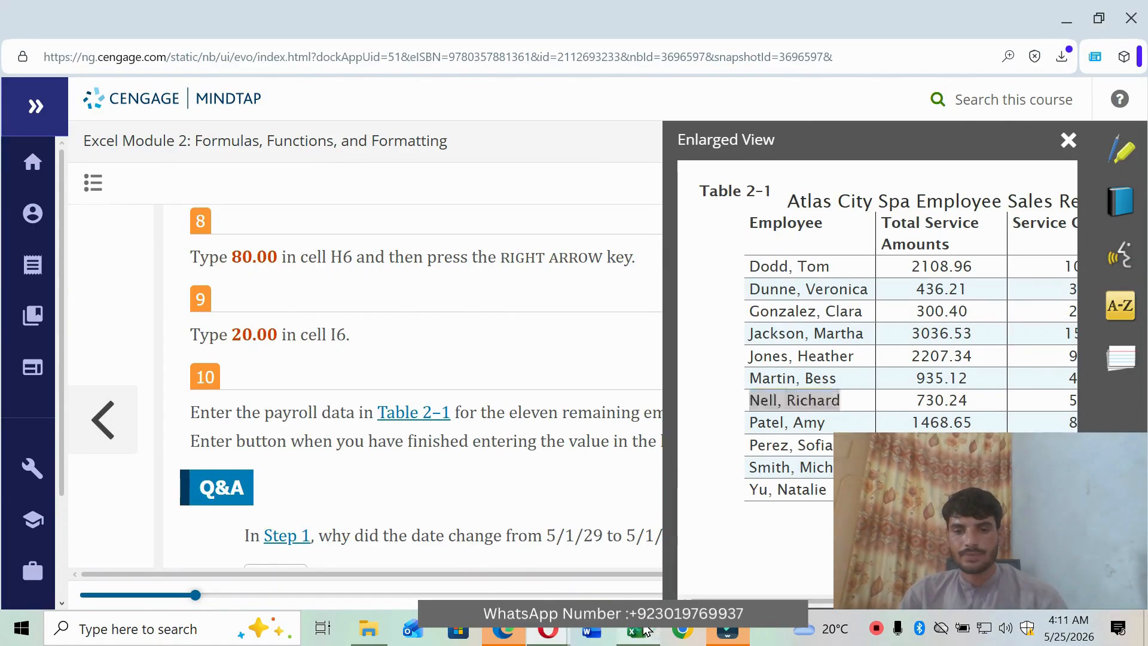
click(39, 477)
click(42, 464)
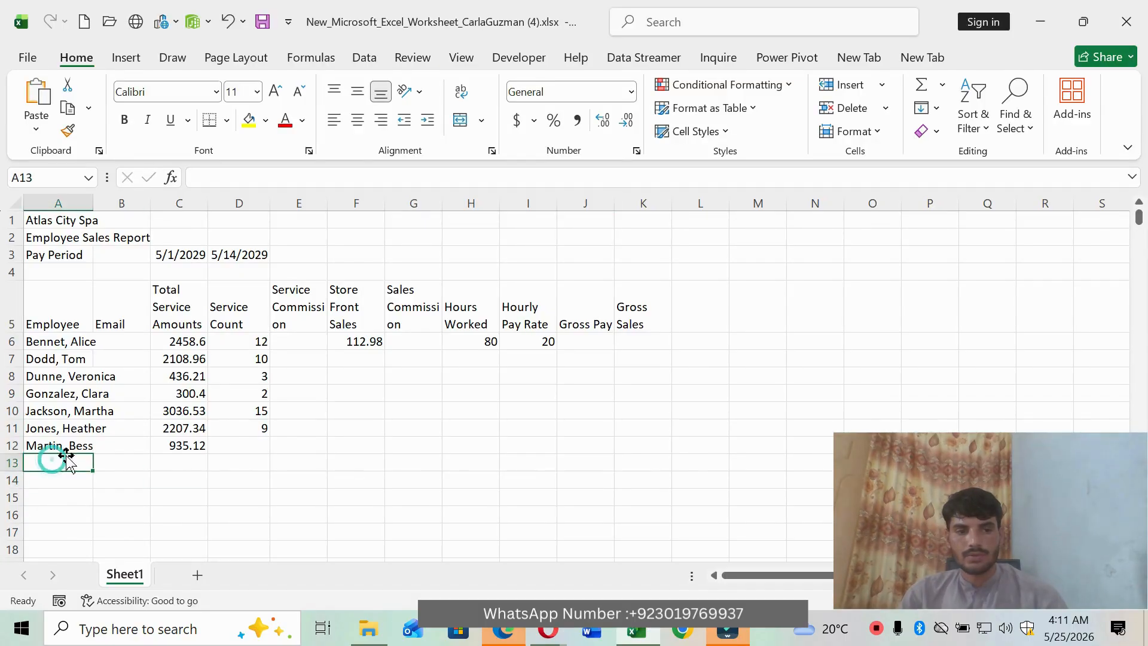
click(219, 179)
key(ctrl+v)
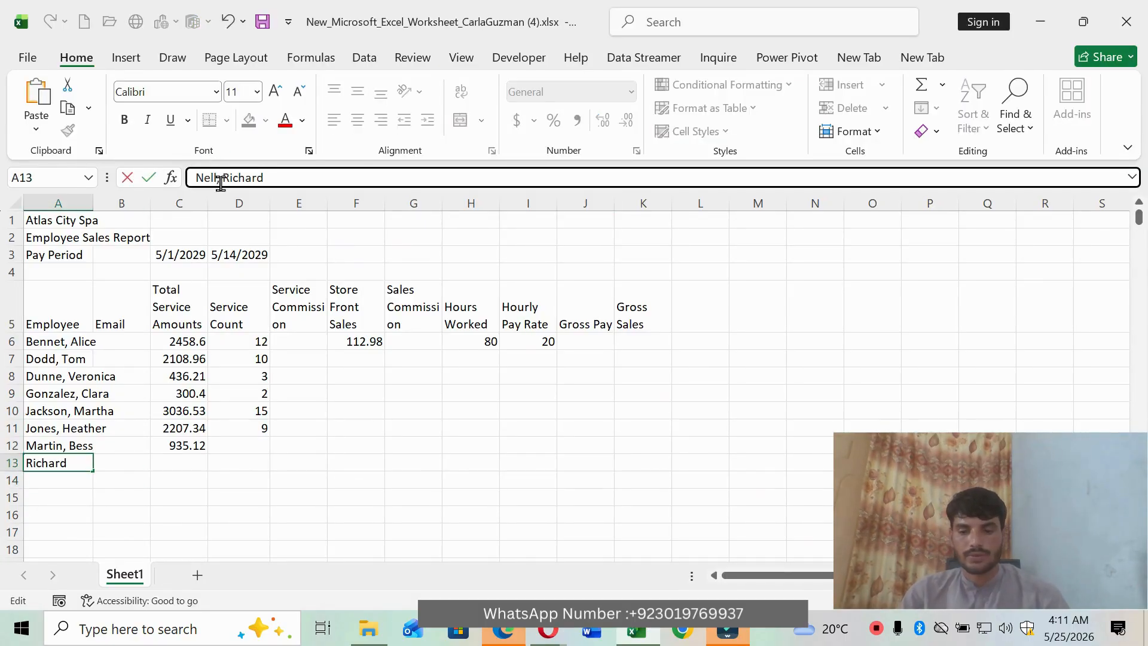
key(Return)
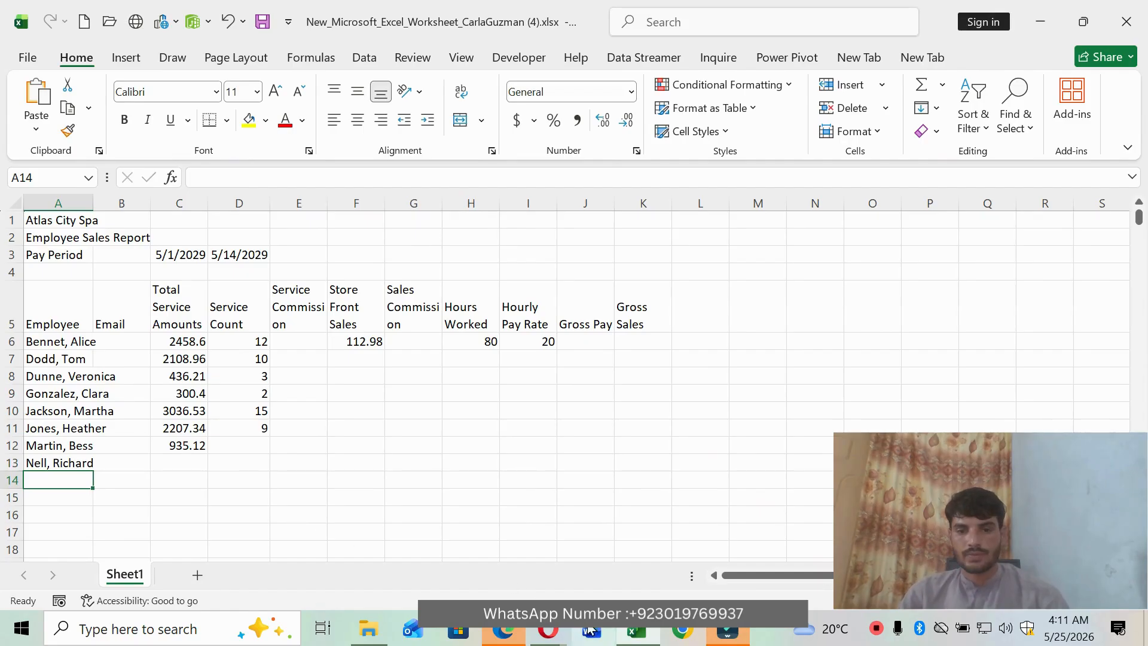
Step: Copy the eighth employee's name from Table 2–1 in the browser into cell A14 of the Excel worksheet
mouse_move(562, 632)
click(646, 584)
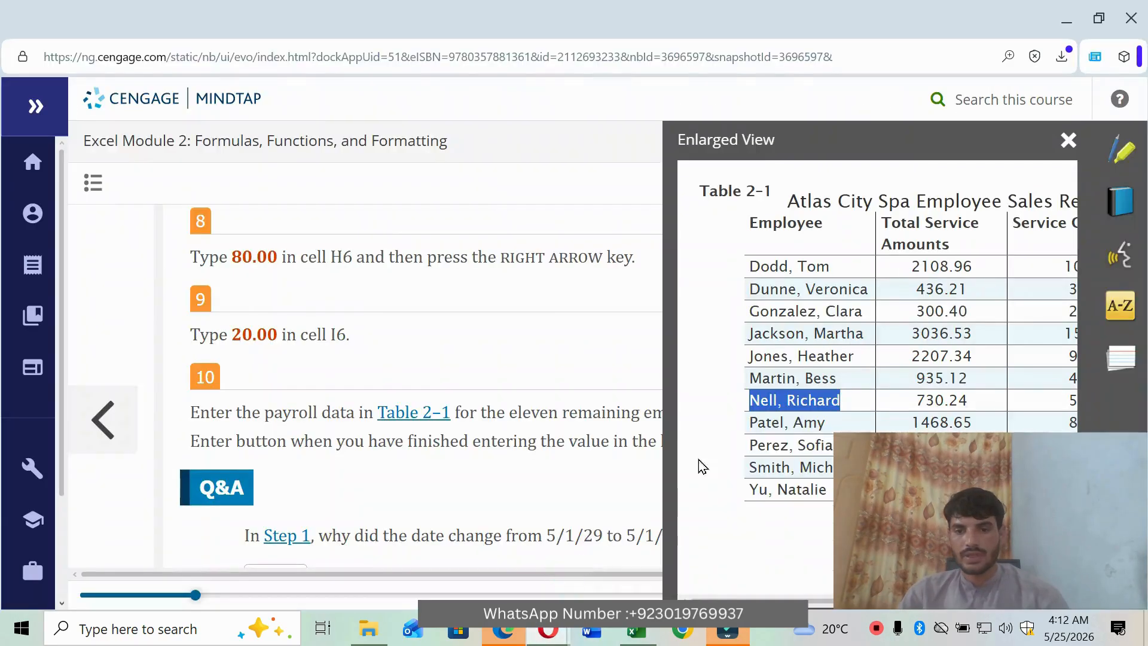
drag(750, 423, 829, 430)
key(ctrl+c)
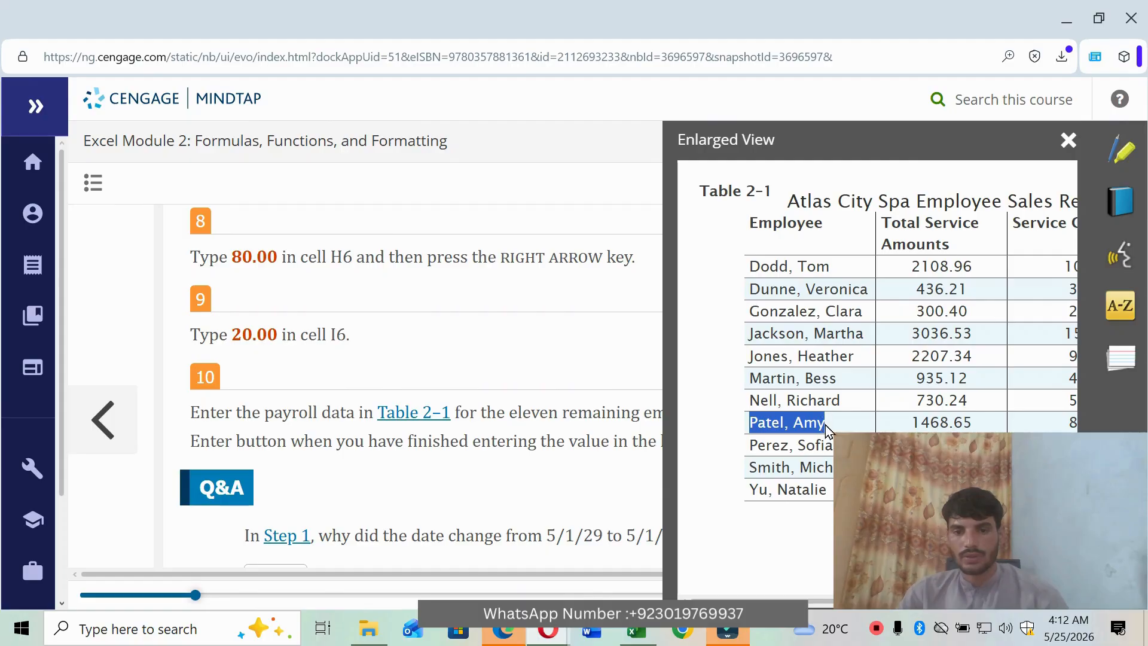
click(646, 631)
click(223, 175)
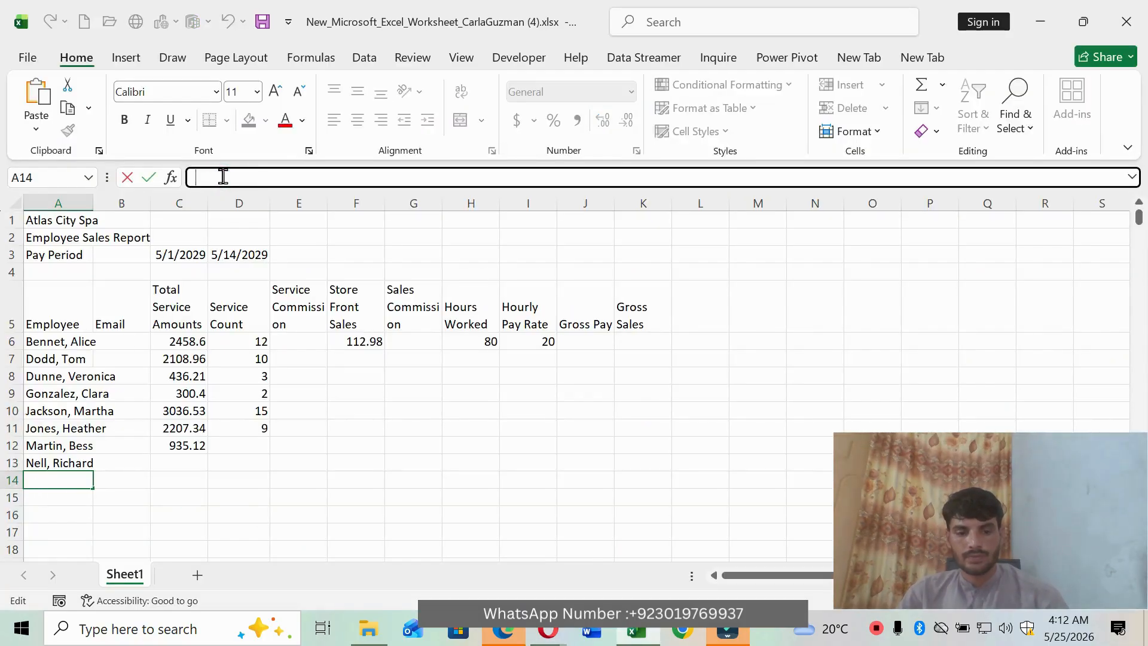
key(ctrl+v)
key(Return)
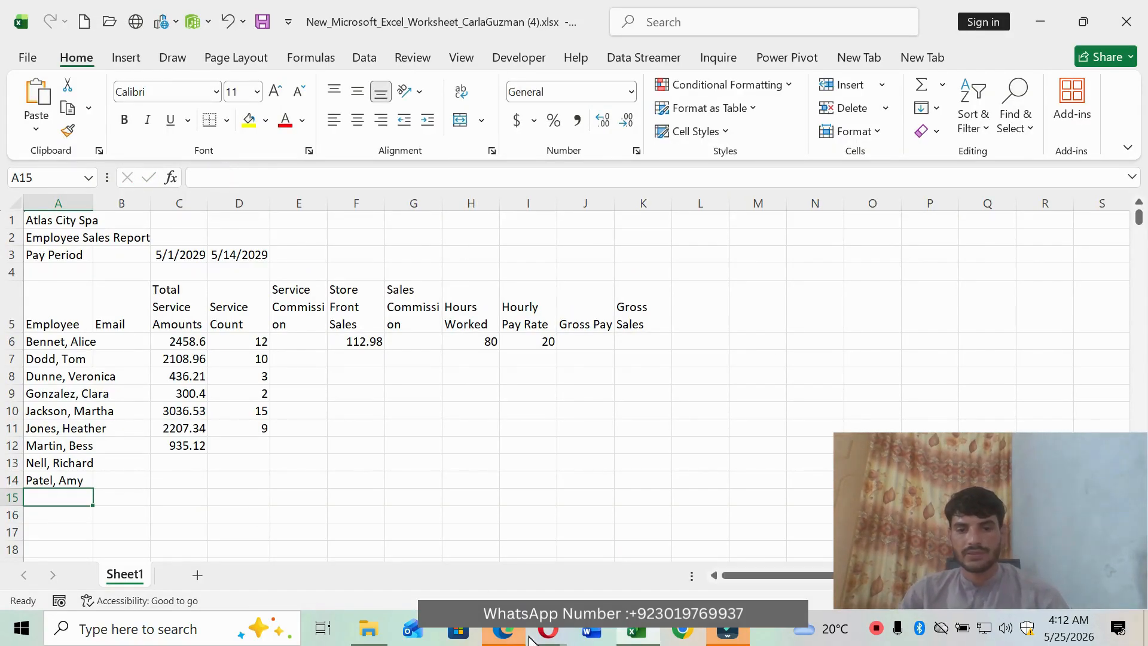
Step: Copy the ninth employee's name from Table 2–1 in the browser into cell A15 of the Excel worksheet
click(547, 634)
click(631, 542)
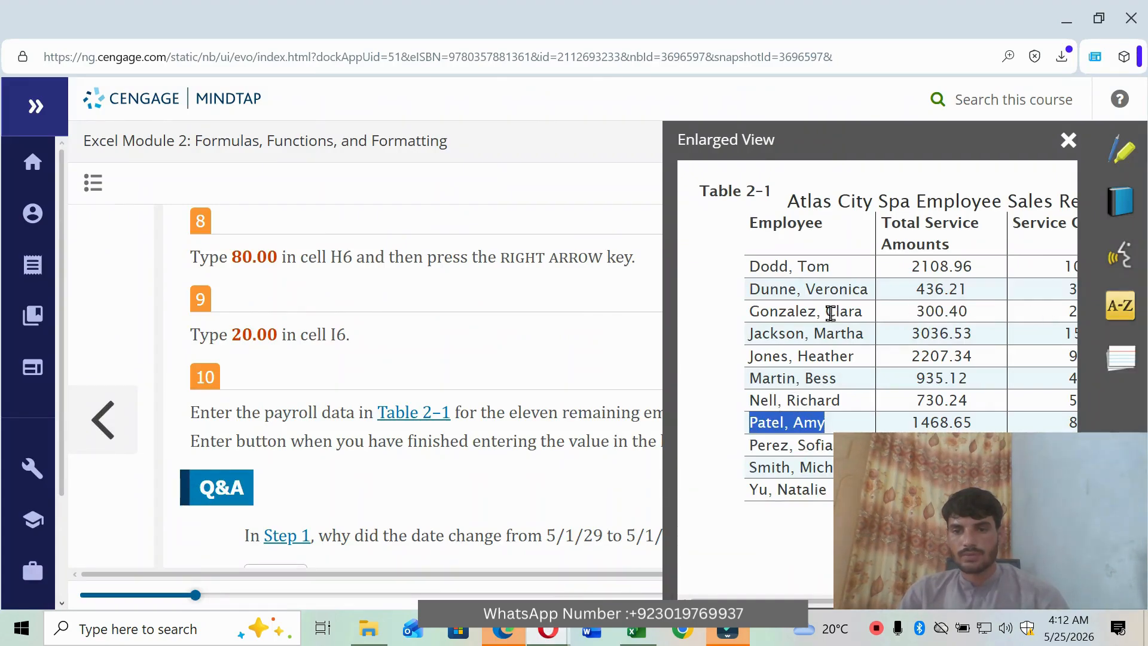
drag(752, 443, 833, 446)
key(ctrl+c)
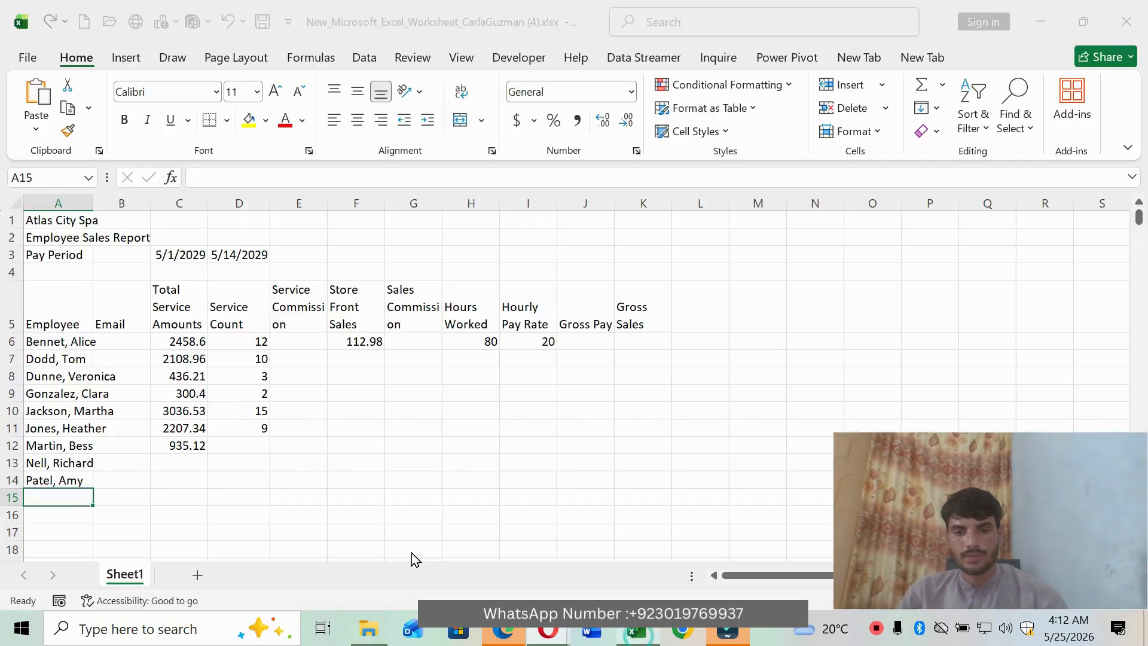
click(637, 631)
click(231, 186)
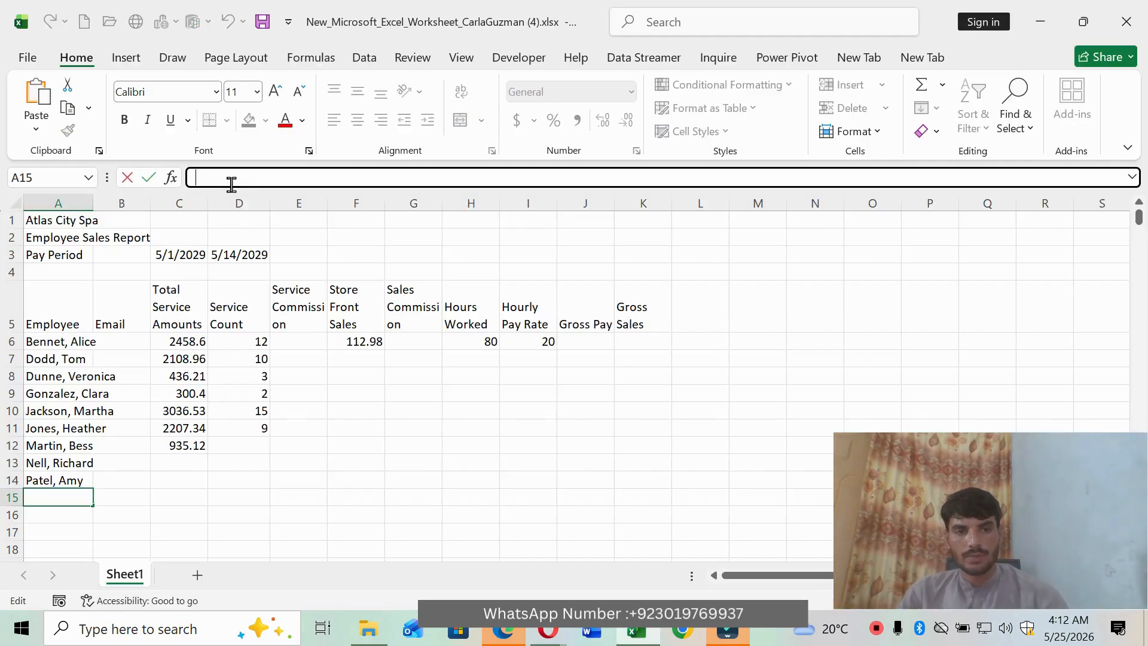
key(ctrl+v)
key(Return)
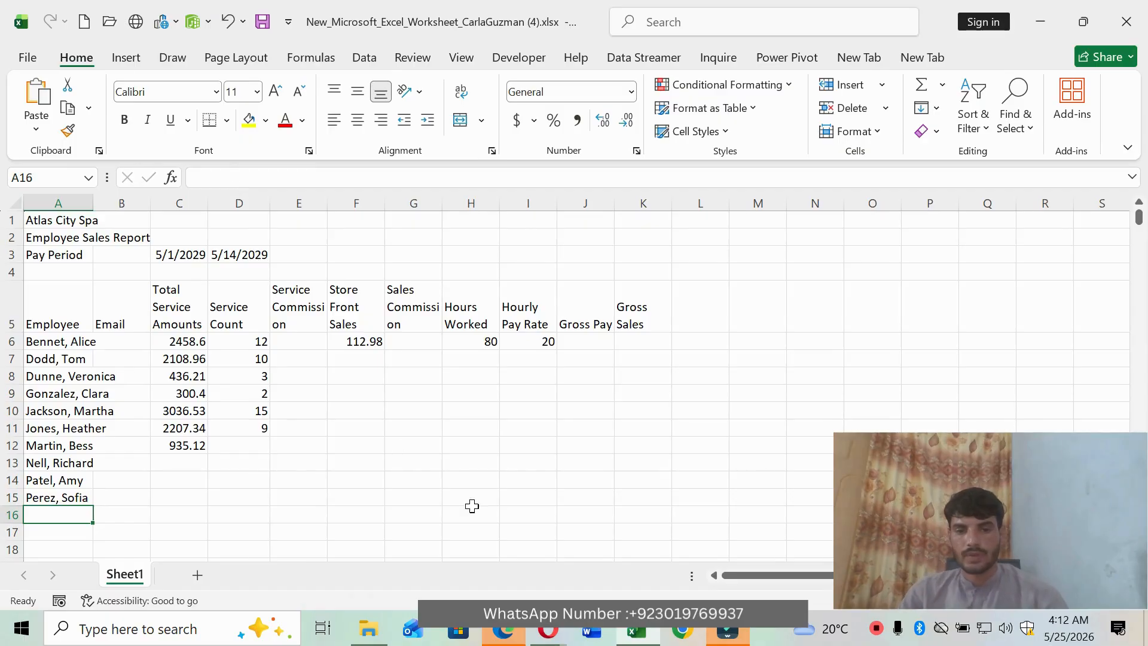
Step: Copy the tenth employee's full name from Table 2–1 in the browser into cell A16 of the Excel worksheet
mouse_move(548, 631)
click(658, 526)
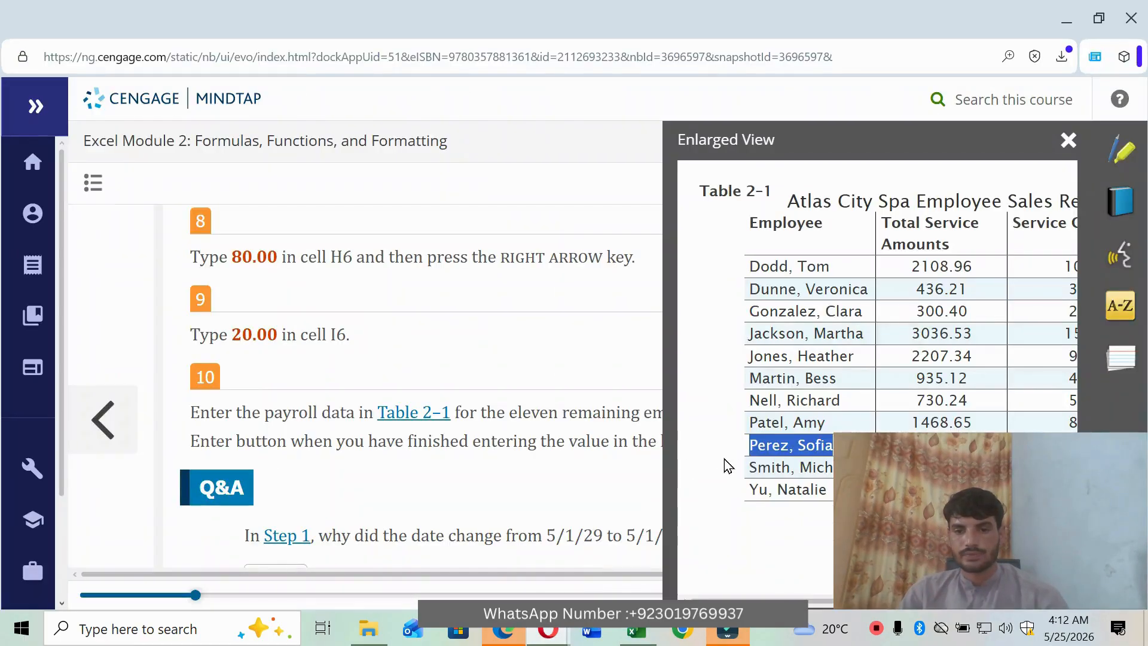
drag(750, 467, 845, 471)
drag(957, 474, 927, 307)
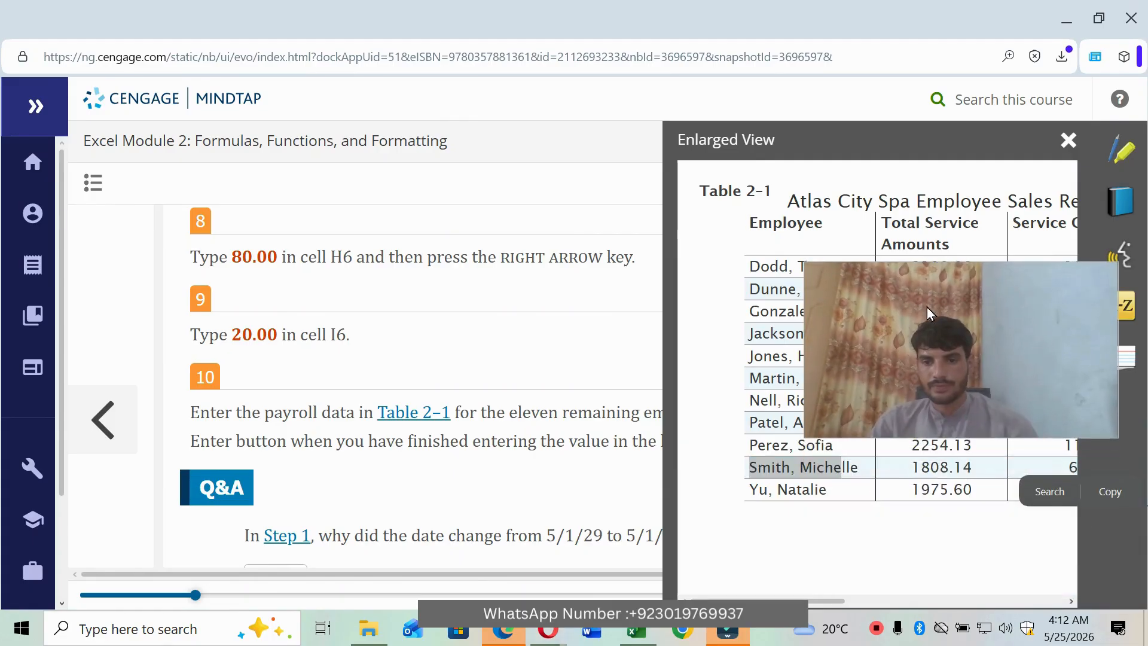
click(830, 471)
drag(750, 468, 872, 467)
key(ctrl+c)
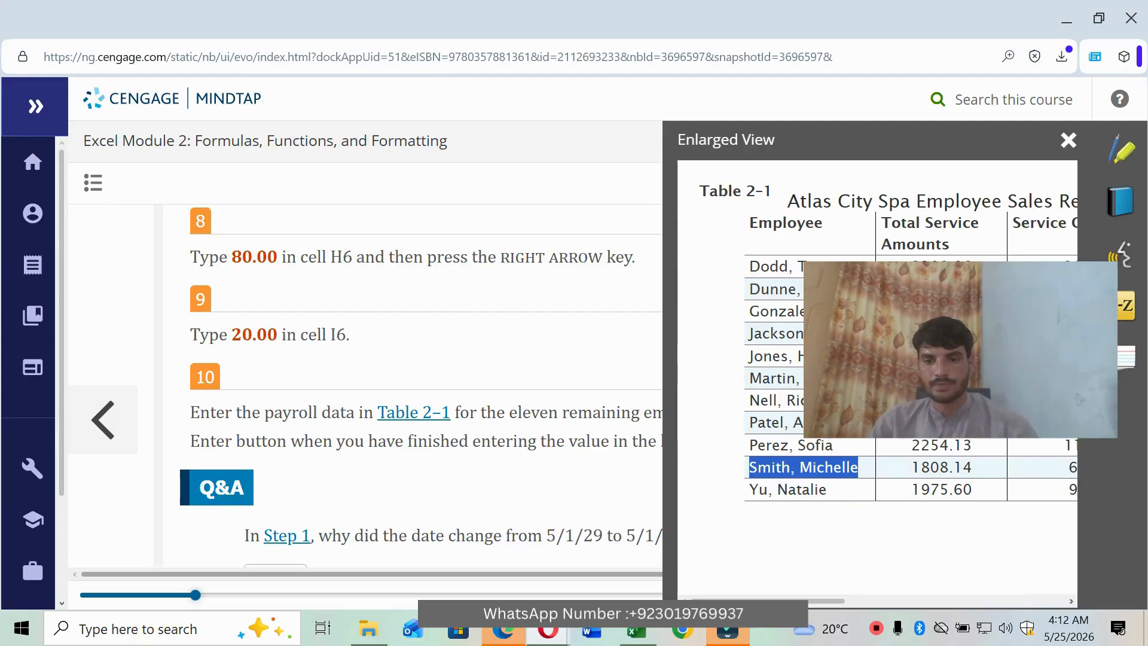
click(636, 629)
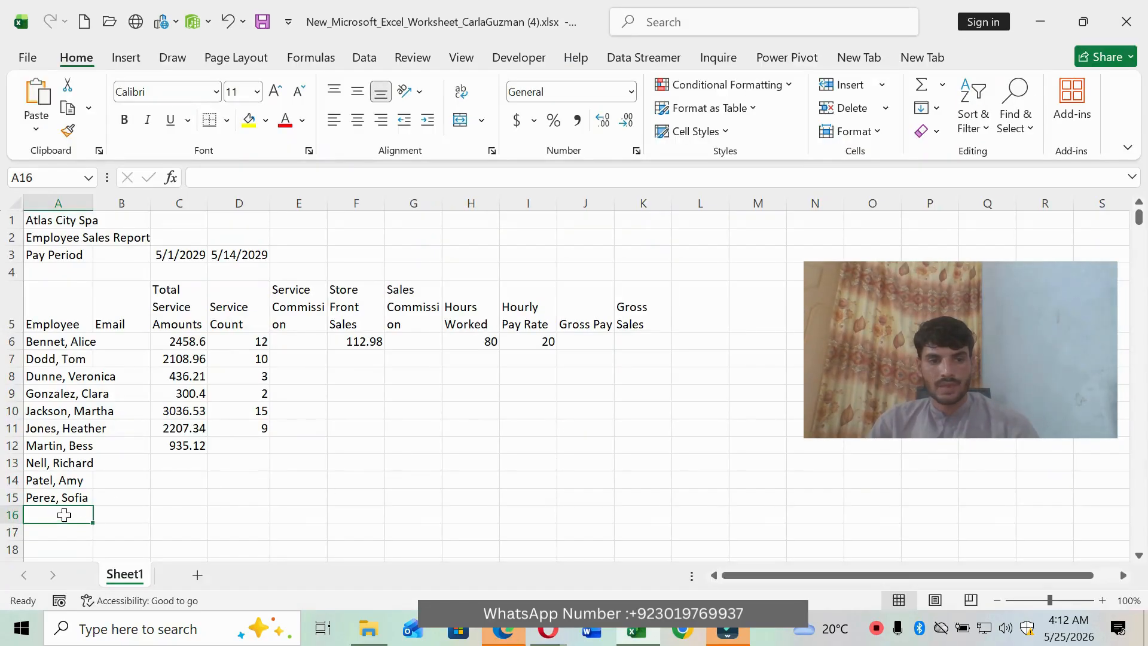
click(287, 181)
key(ctrl+v)
key(Return)
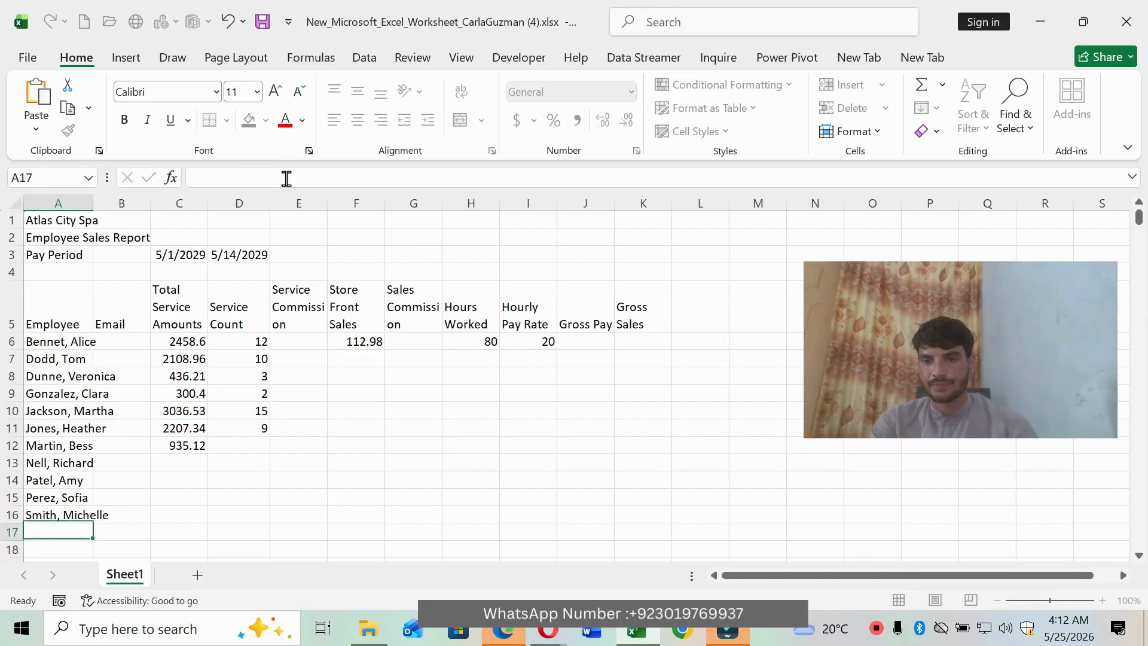
Step: Copy the last employee's name from Table 2–1 in the browser into cell A17 of the Excel worksheet
click(549, 634)
click(598, 580)
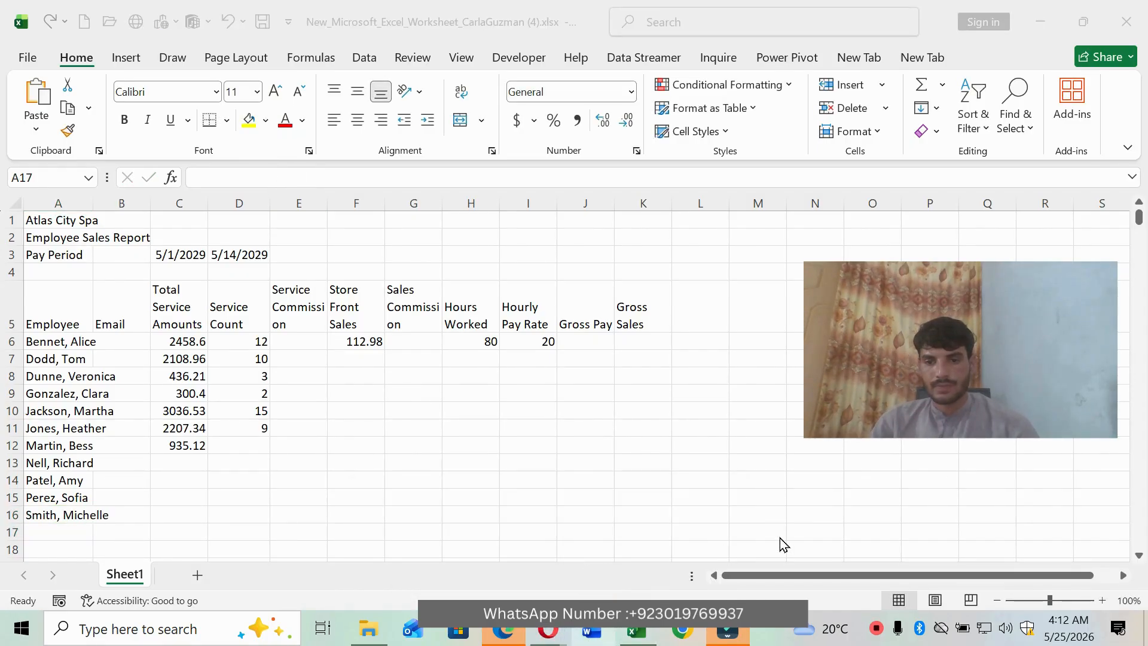
click(549, 634)
click(634, 575)
drag(748, 489, 839, 494)
key(ctrl+c)
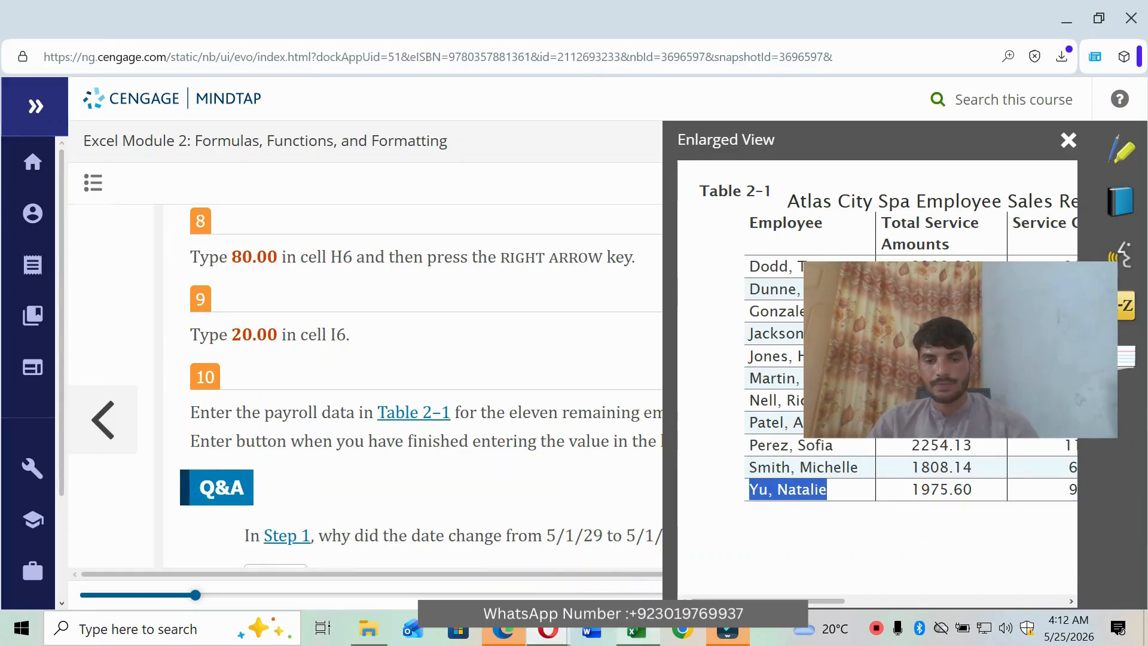
click(637, 631)
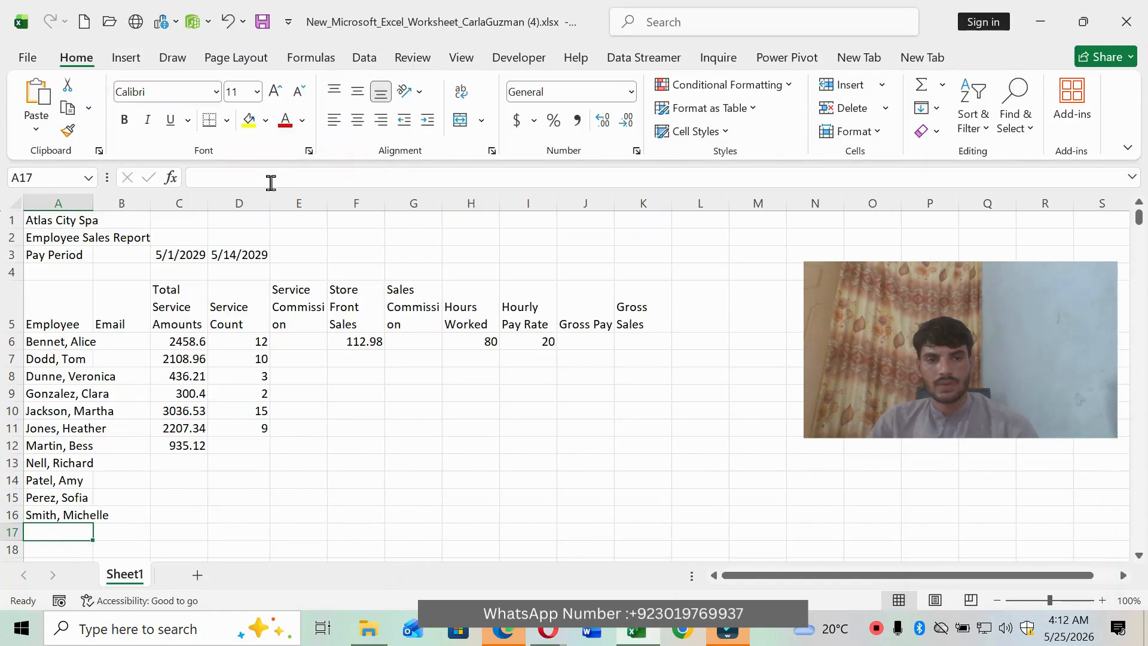
click(271, 182)
key(ctrl+v)
key(Return)
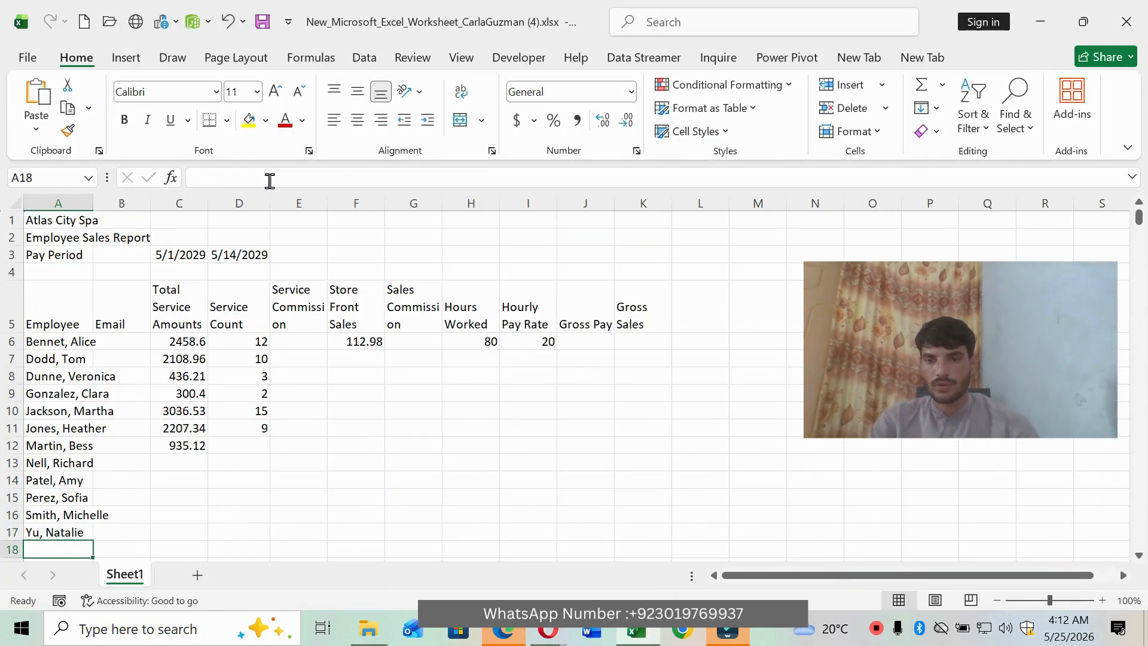
Step: Copy the total service amount 730.24 from Table 2–1 in the browser into cell C13 of the Excel worksheet
drag(946, 336, 979, 508)
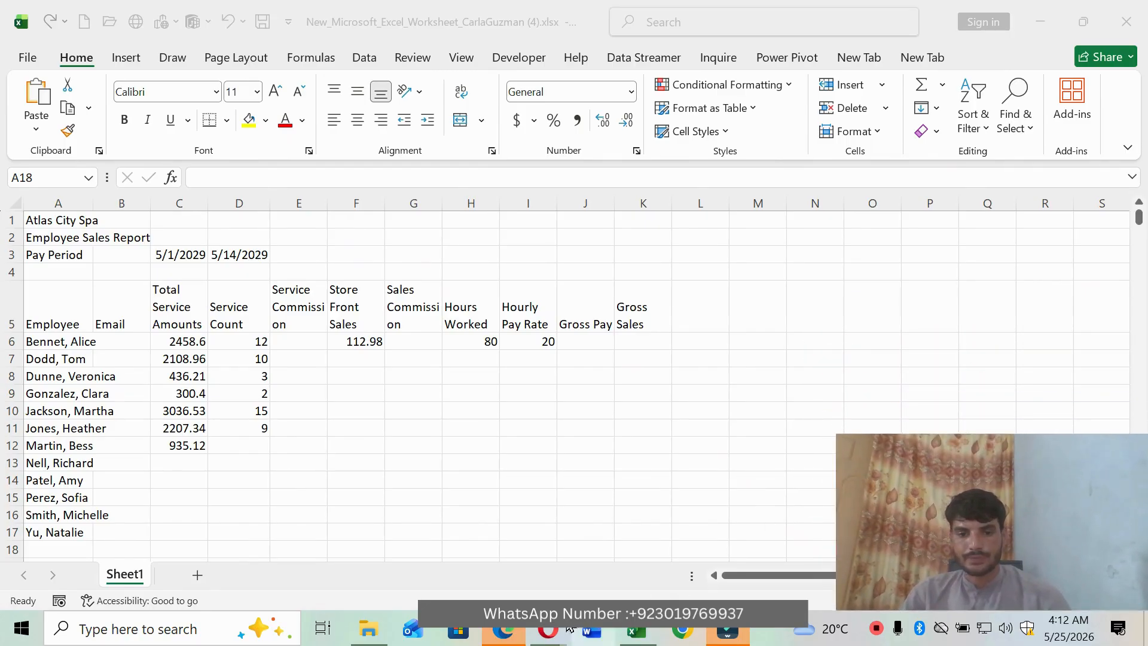
mouse_move(550, 629)
click(449, 556)
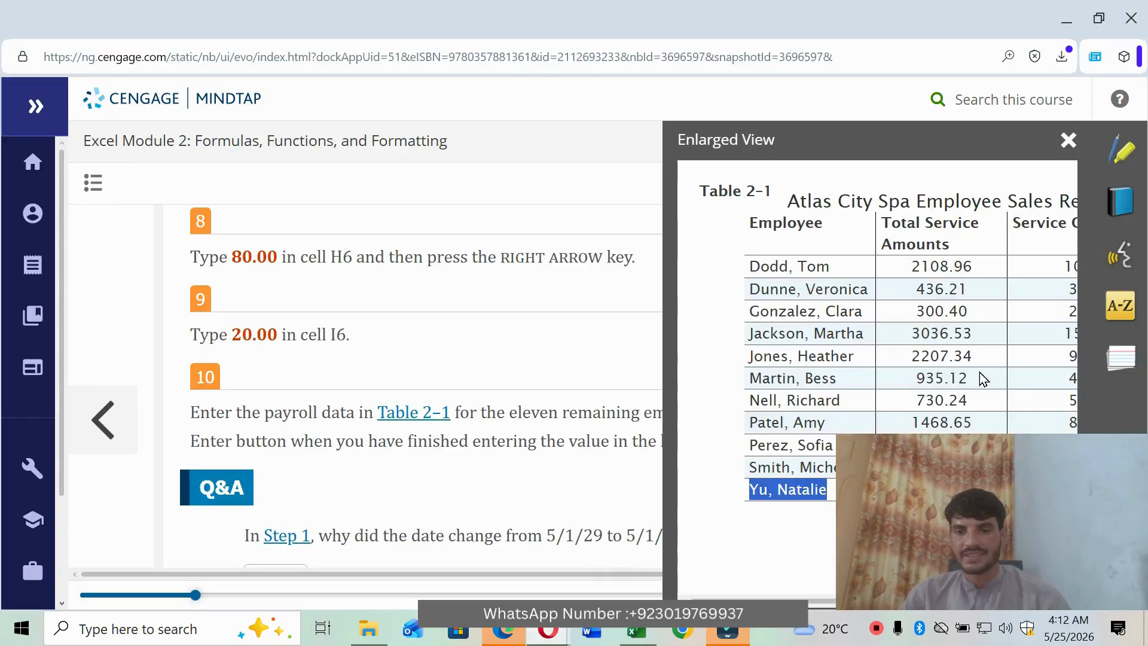
drag(913, 401, 973, 413)
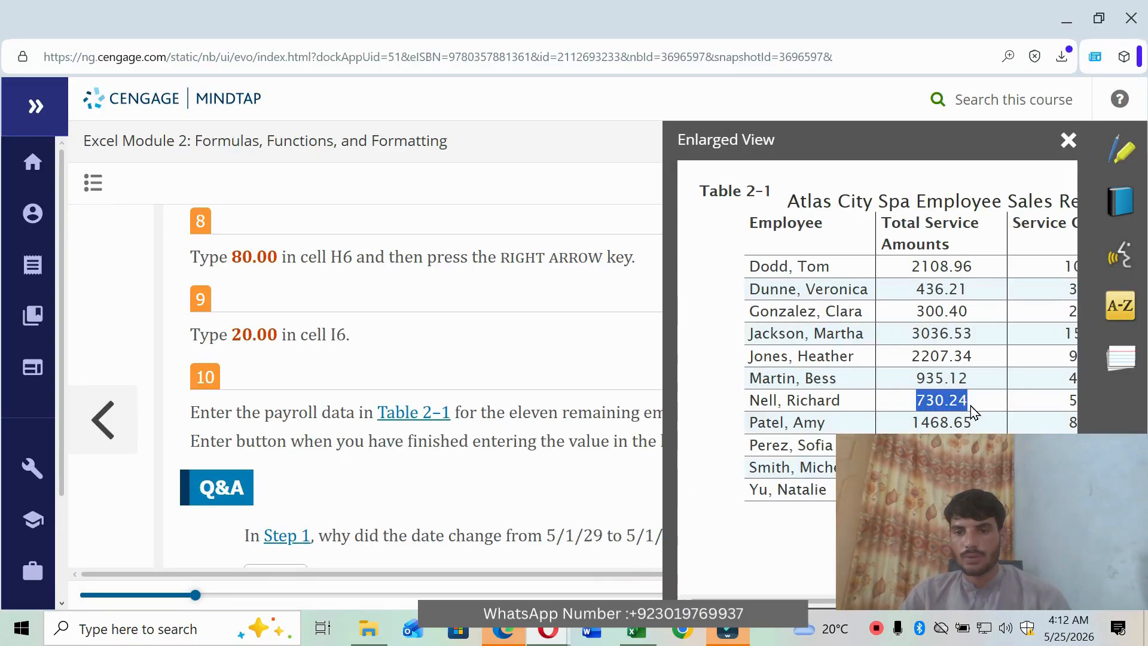
click(637, 629)
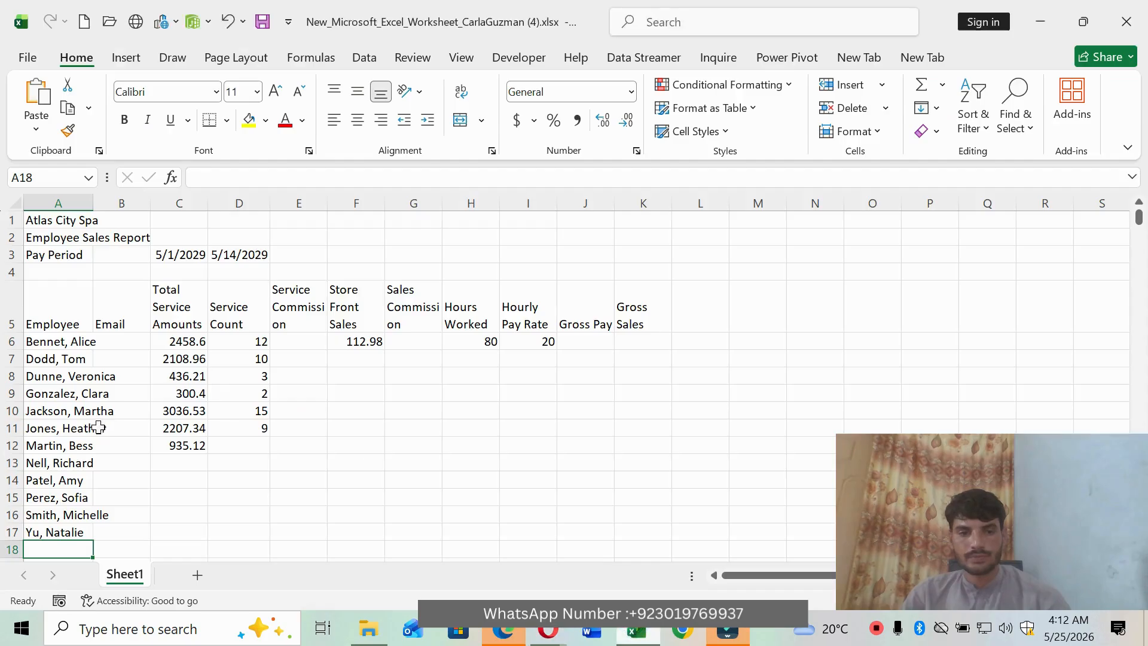
click(174, 463)
click(211, 174)
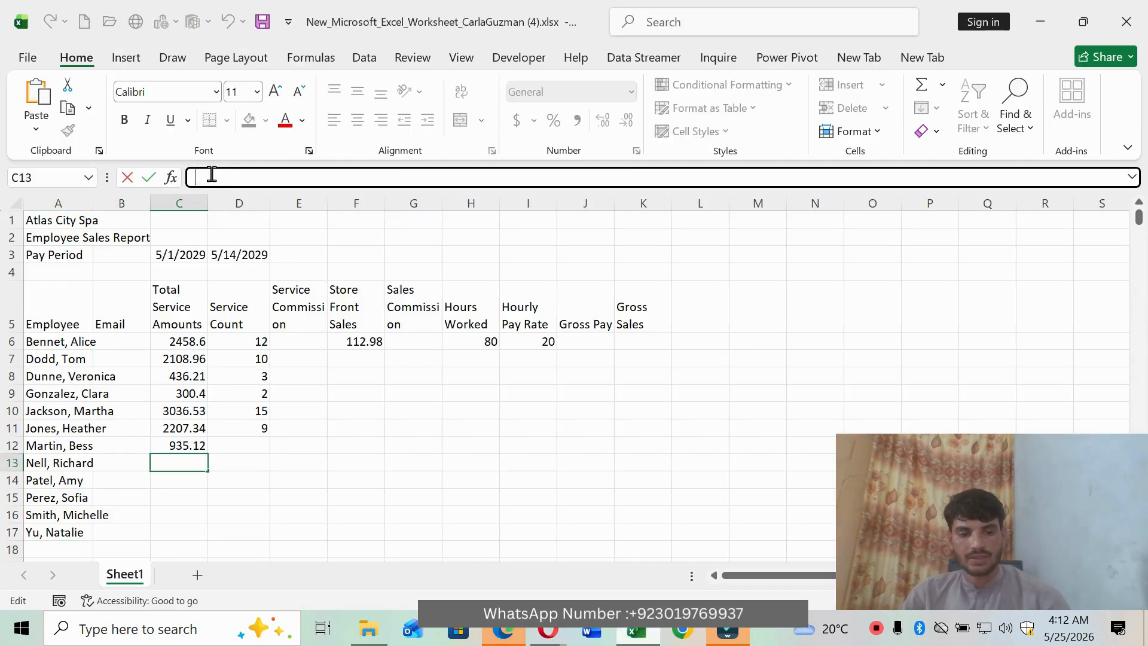
text(730.24)
key(Return)
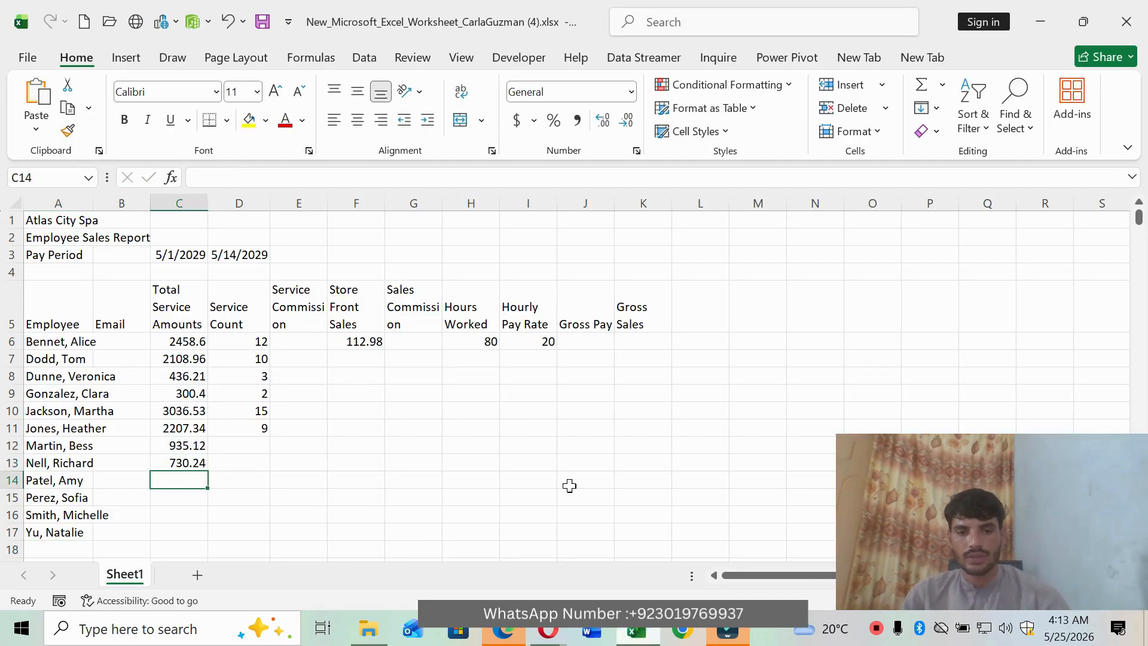
Step: Copy the total service amount 1468.65 from Table 2–1 in the browser into cell C14 of the Excel worksheet
click(548, 631)
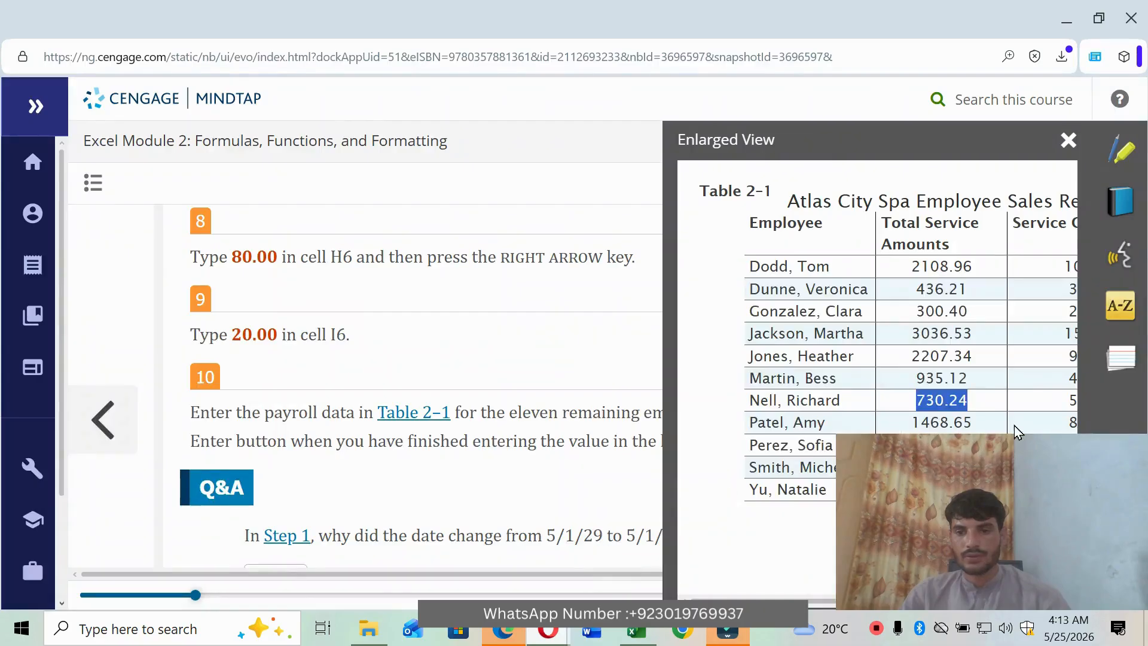
drag(913, 423, 973, 424)
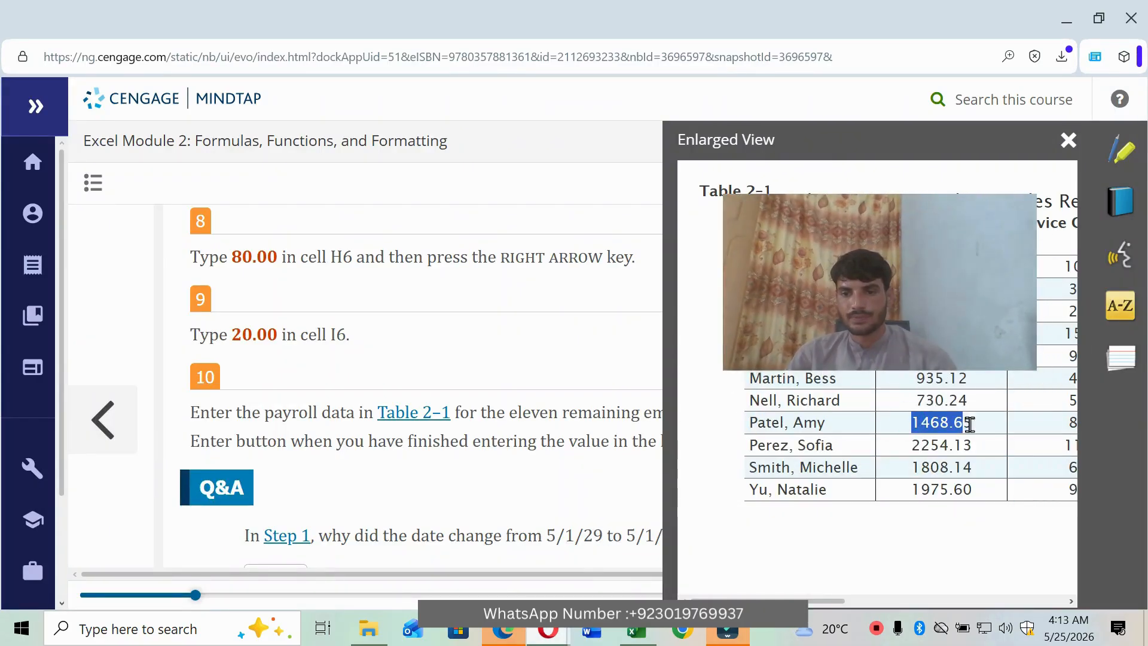
key(ctrl+c)
click(636, 631)
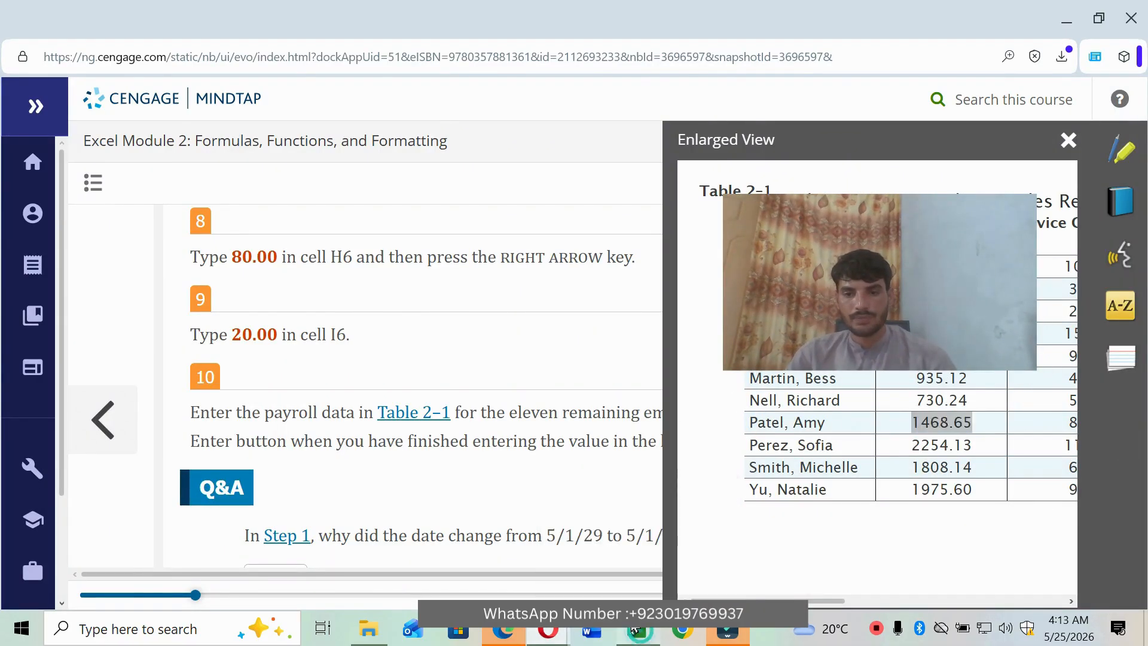
click(238, 179)
key(ctrl+v)
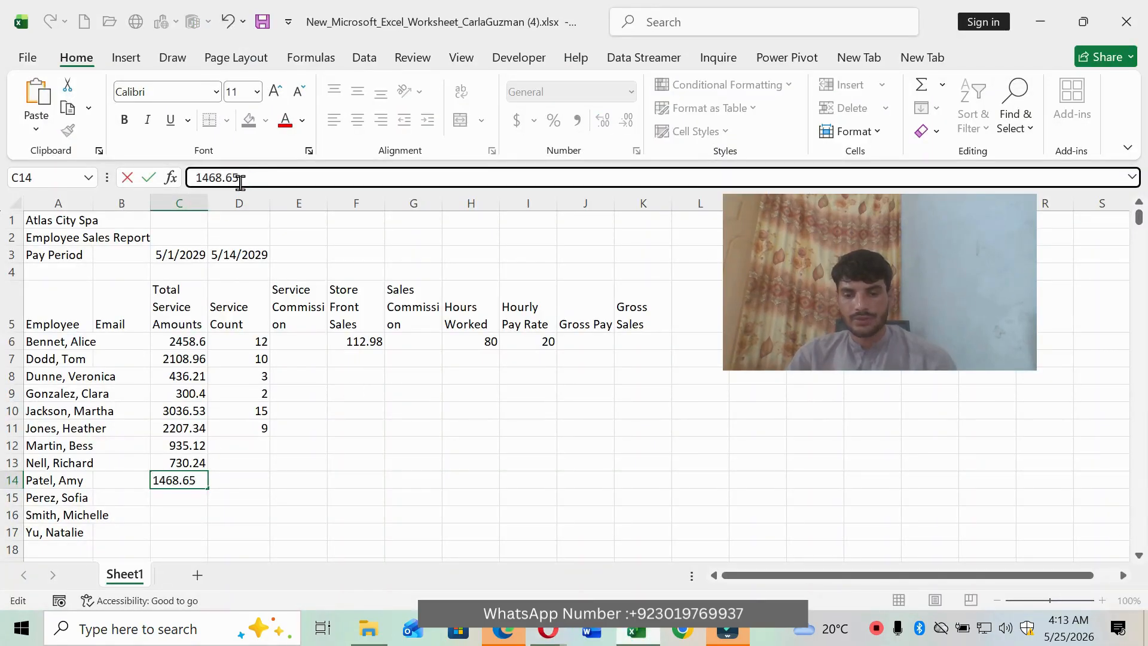
key(Return)
Step: Copy the total service amount 2254.13 from Table 2–1 in the browser into cell C15 of the Excel worksheet
mouse_move(548, 631)
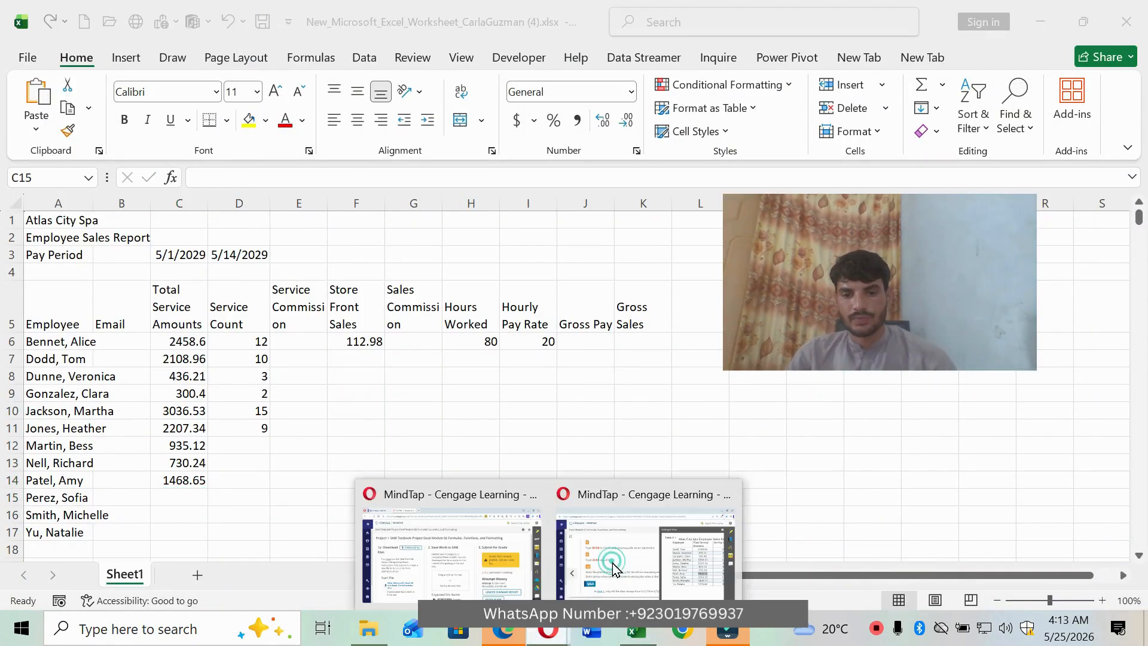
click(610, 562)
drag(911, 450, 965, 453)
key(ctrl+c)
click(636, 631)
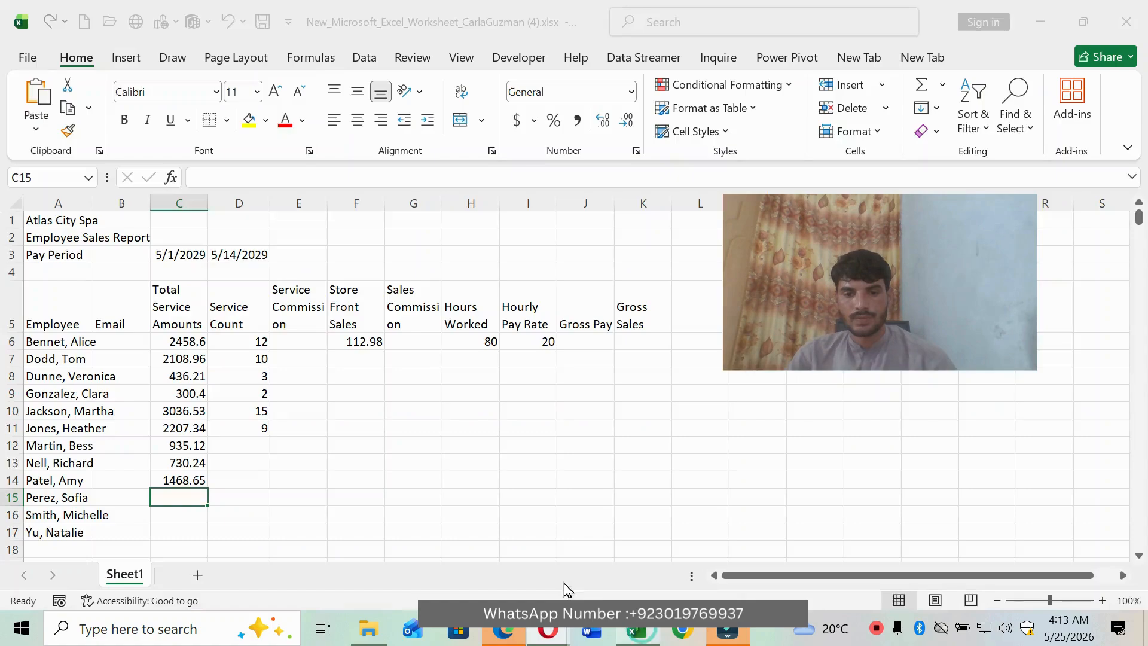
click(230, 178)
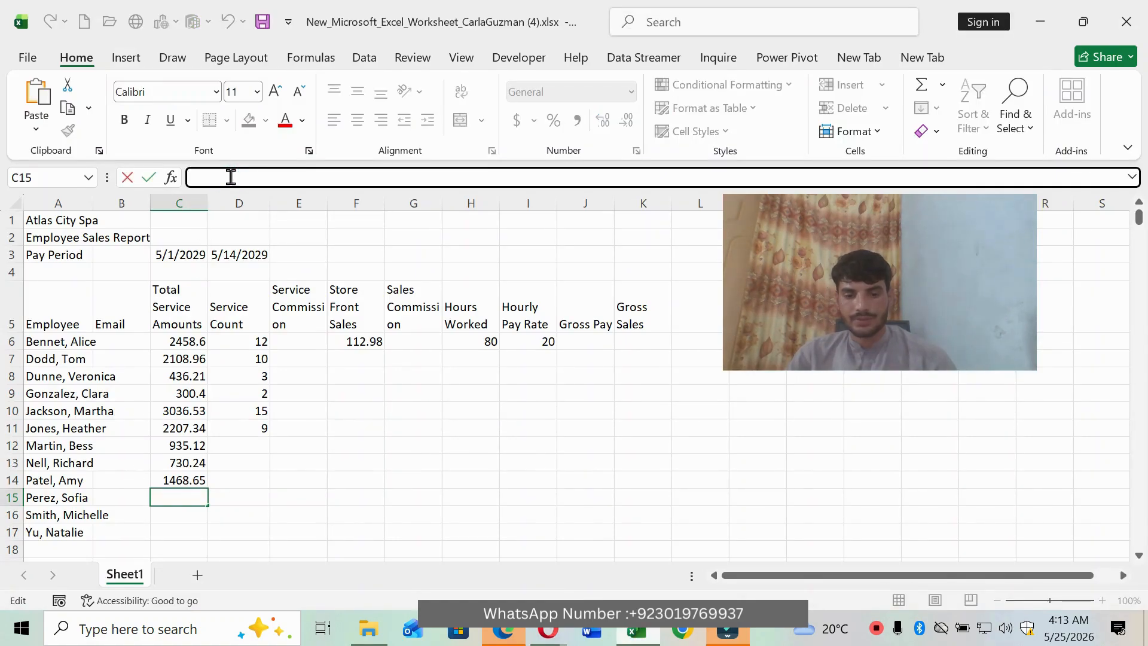
key(ctrl+v)
key(Return)
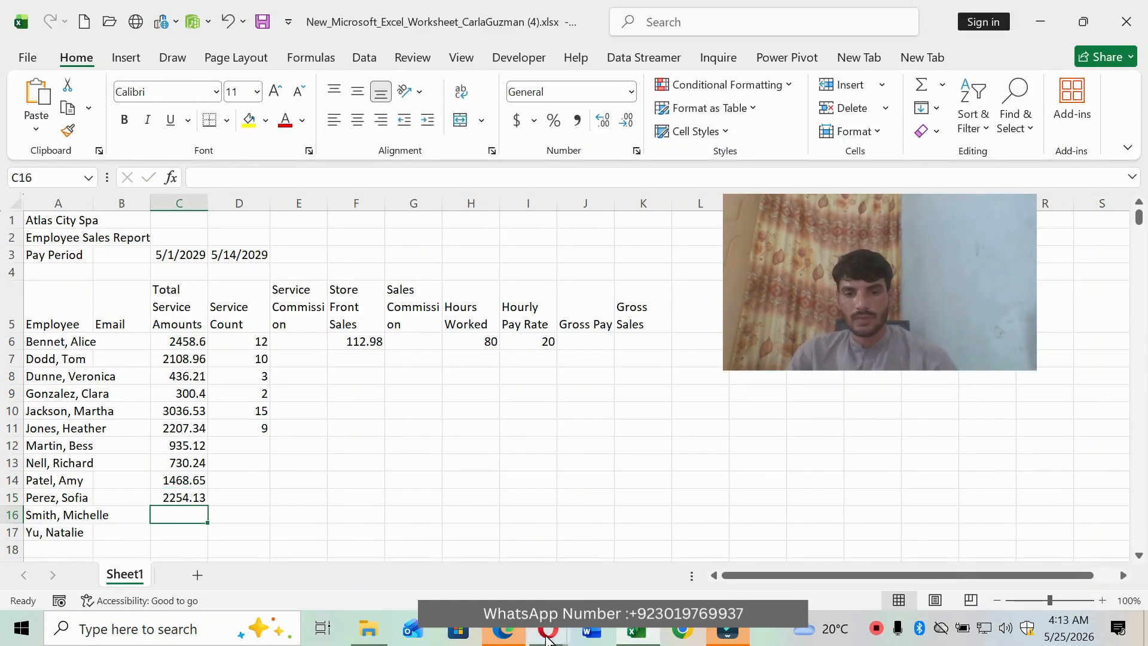
Step: Copy the total service amount 1808.14 from Table 2–1 in the browser into cell C16 of the Excel worksheet
mouse_move(548, 635)
click(614, 571)
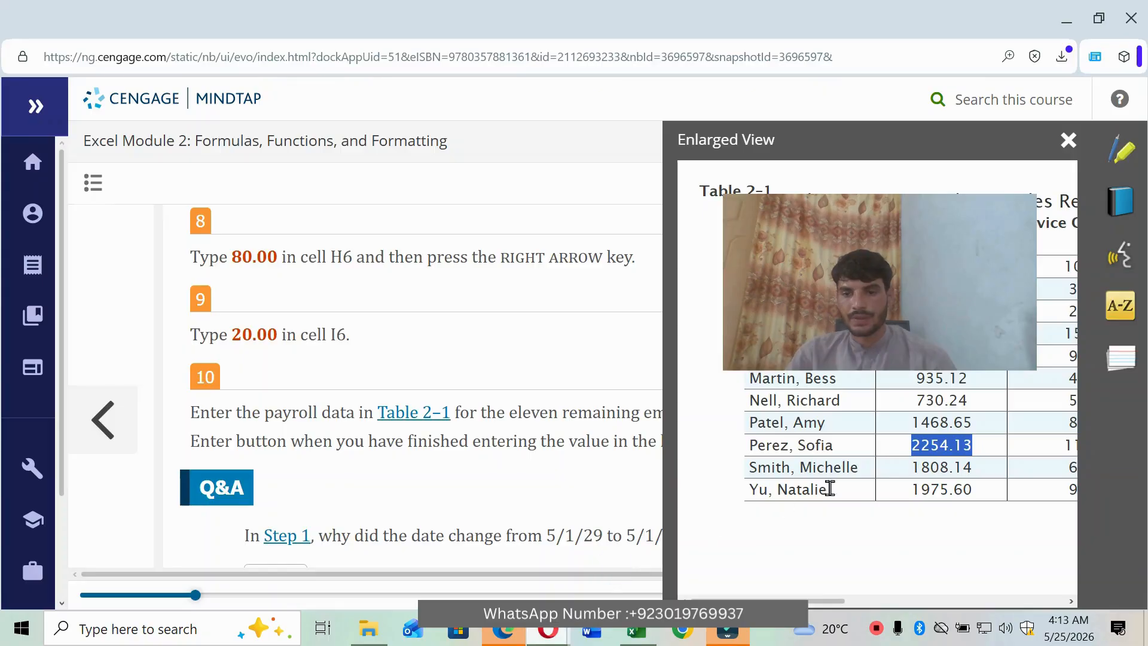
drag(919, 471, 974, 474)
click(932, 473)
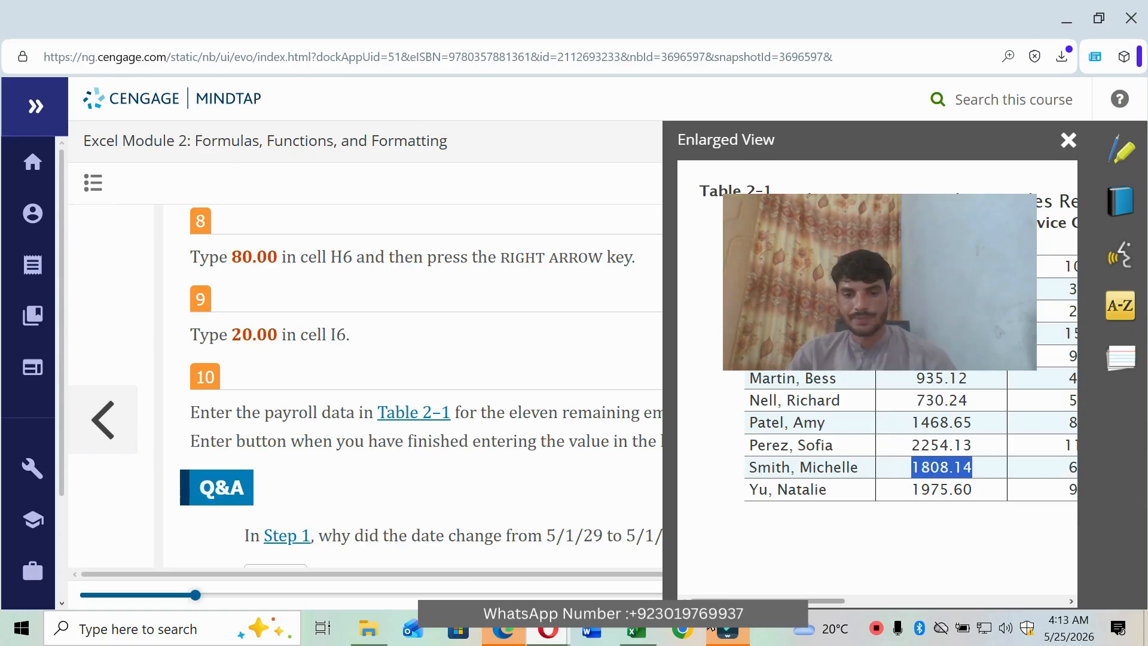
click(638, 631)
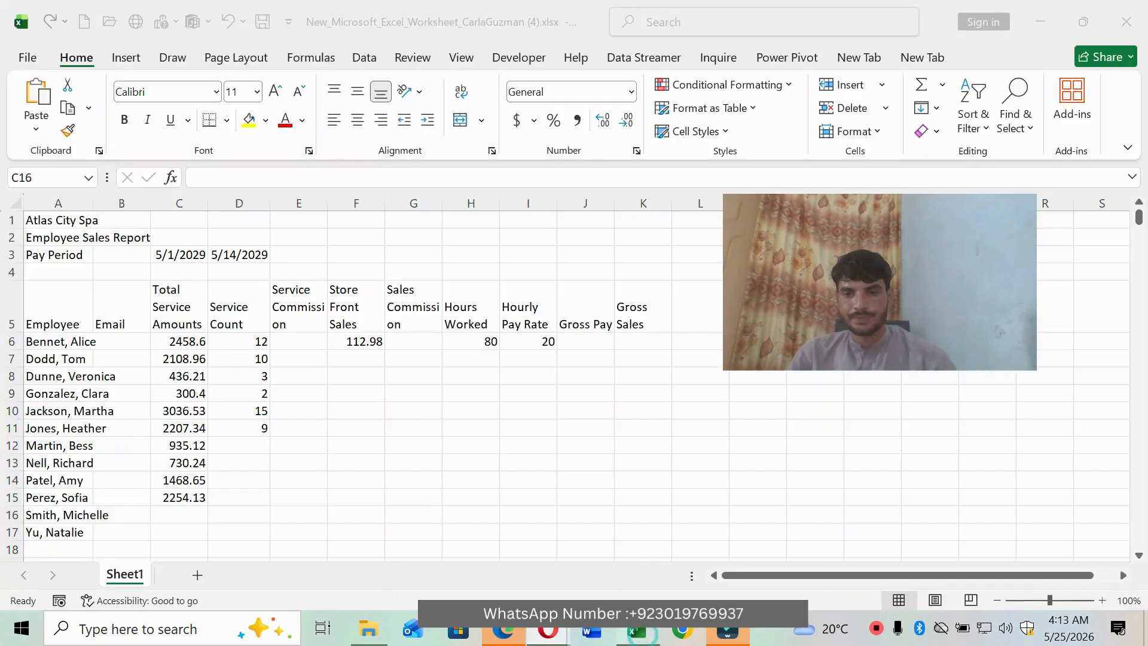
click(245, 177)
key(ctrl+v)
key(Return)
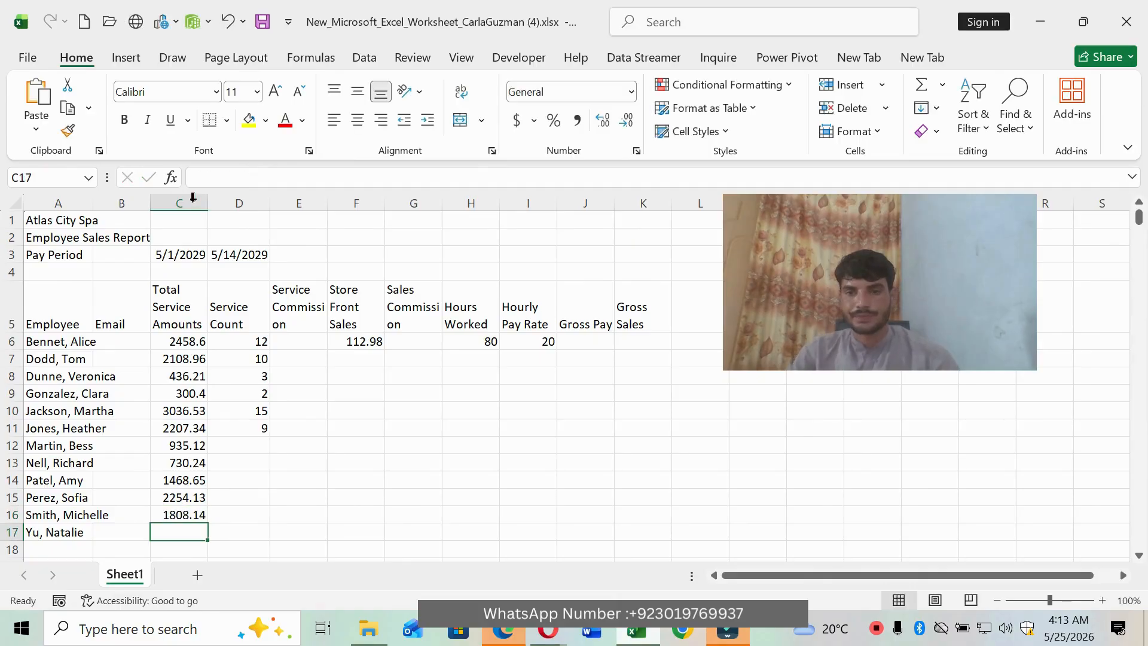
Step: Copy the total service amount 1975.60 from Table 2–1 in the browser into cell C17 of the Excel worksheet
click(548, 632)
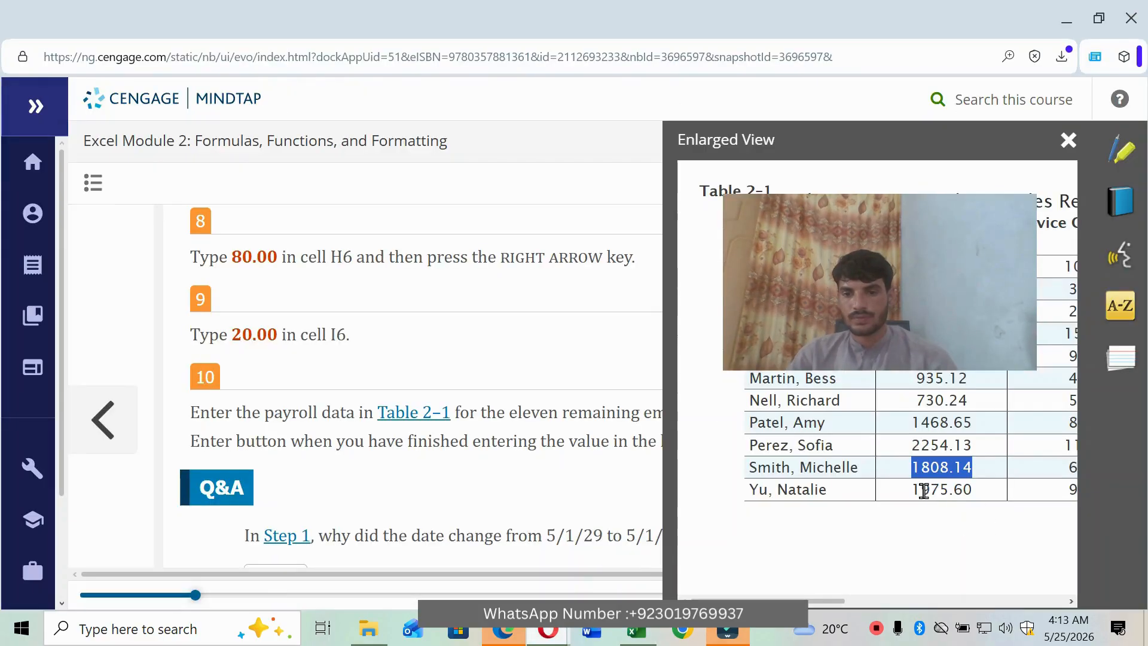
drag(912, 489, 979, 499)
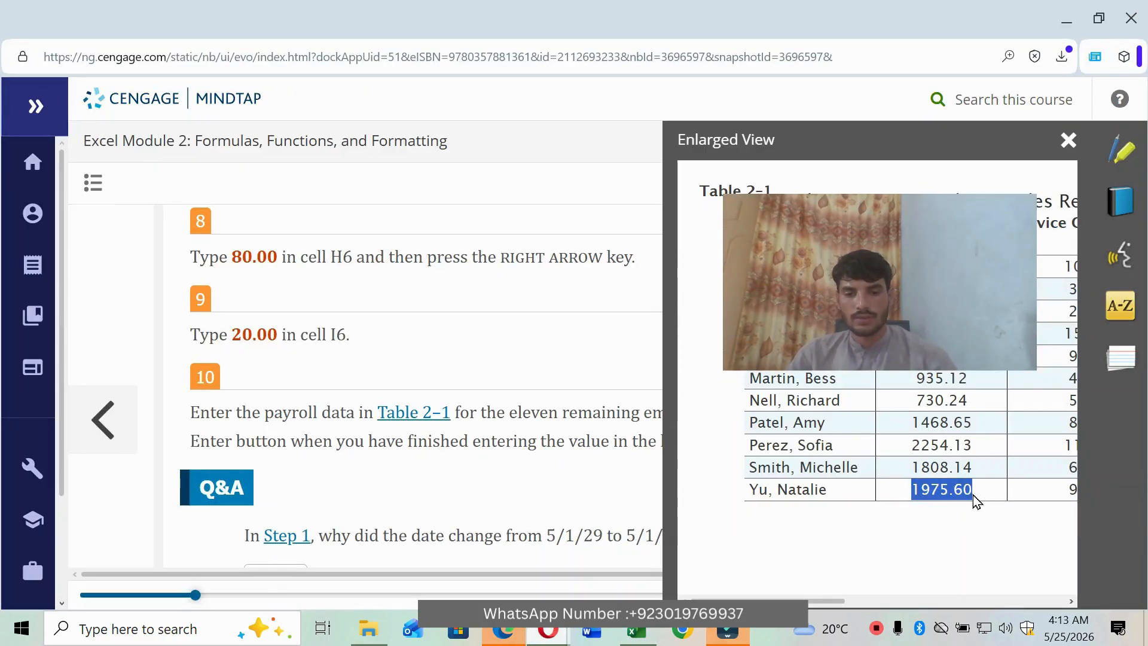
click(637, 630)
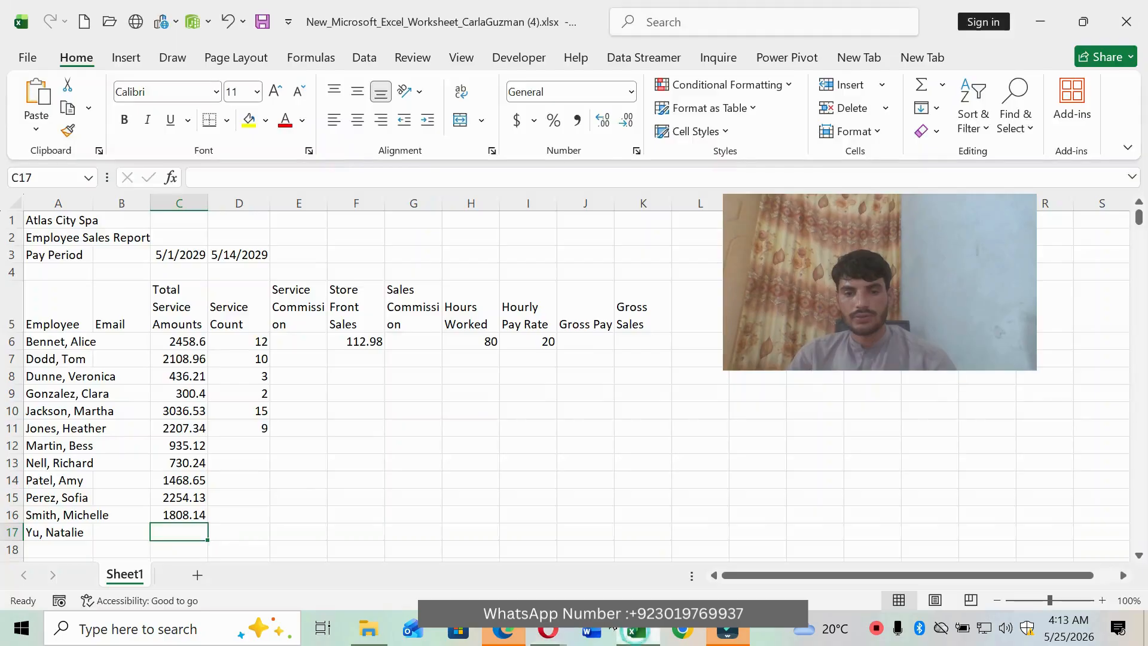
click(231, 180)
text(1975.60)
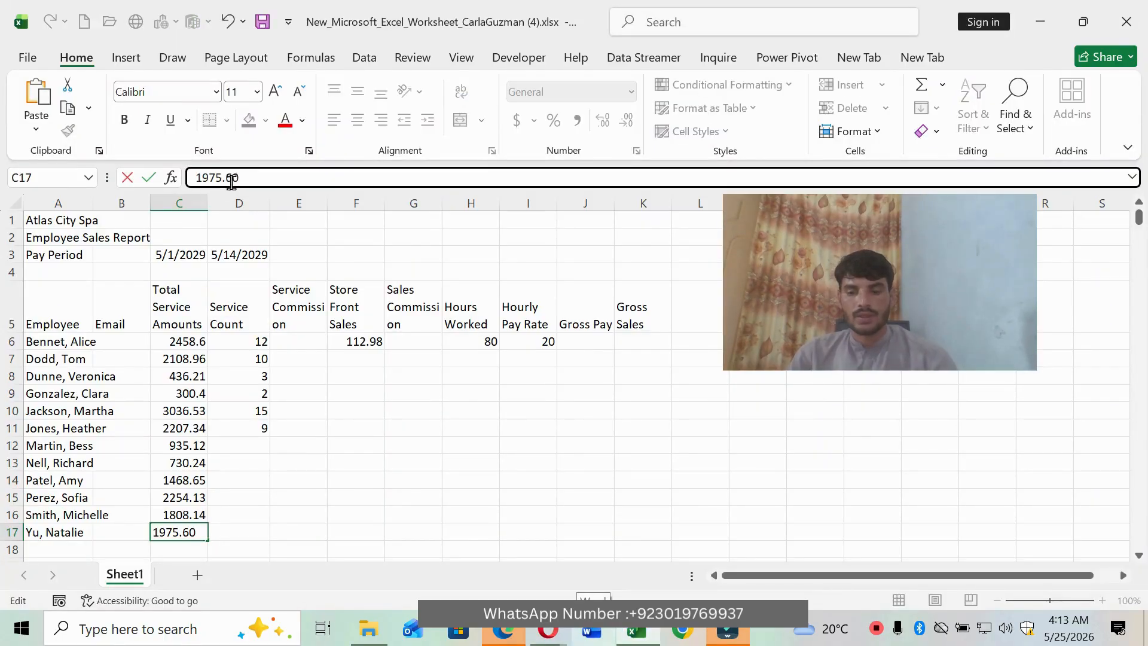
key(Return)
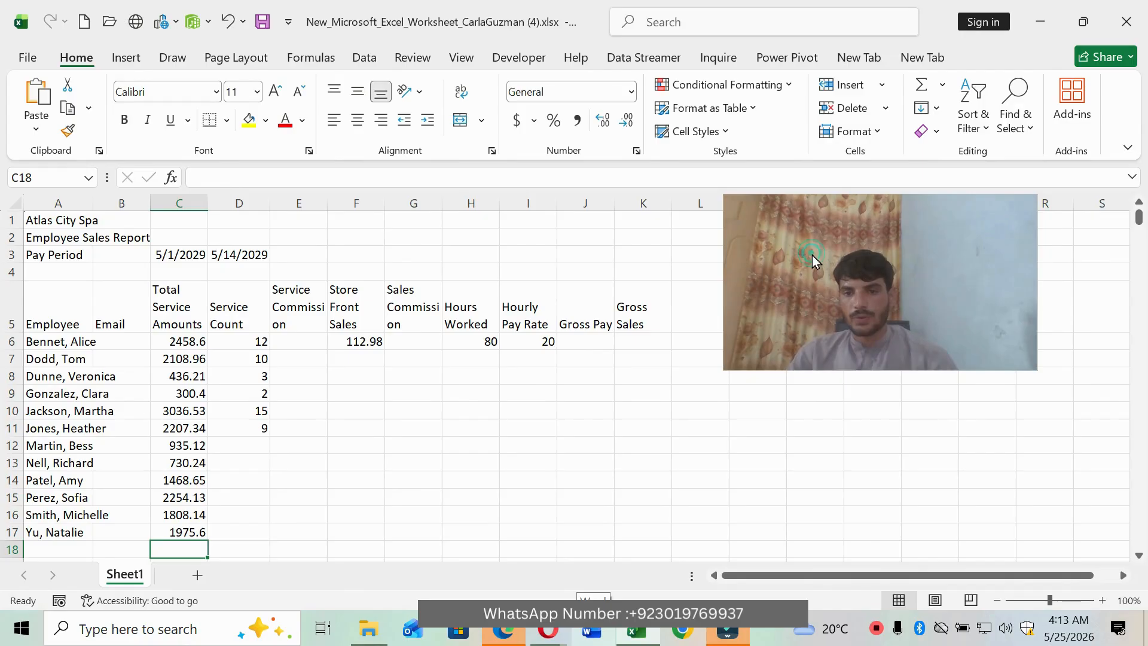
Step: Switch to the MindTap browser page and check the remaining Service Count values in the enlarged Table 2-1
drag(812, 254, 923, 493)
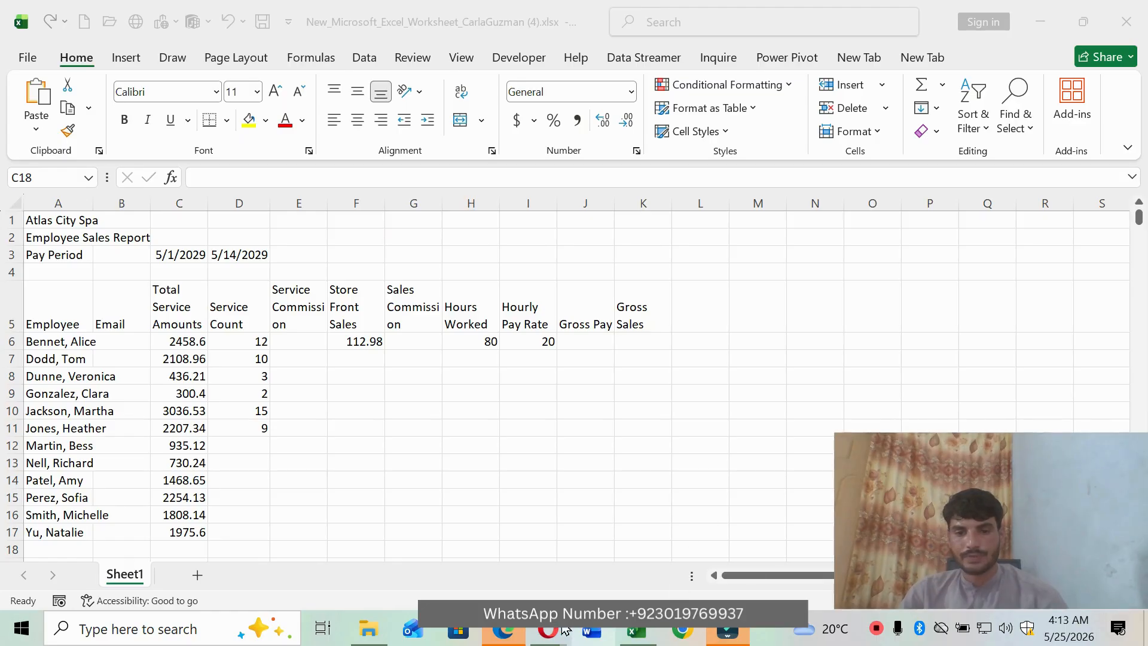
mouse_move(554, 632)
click(595, 589)
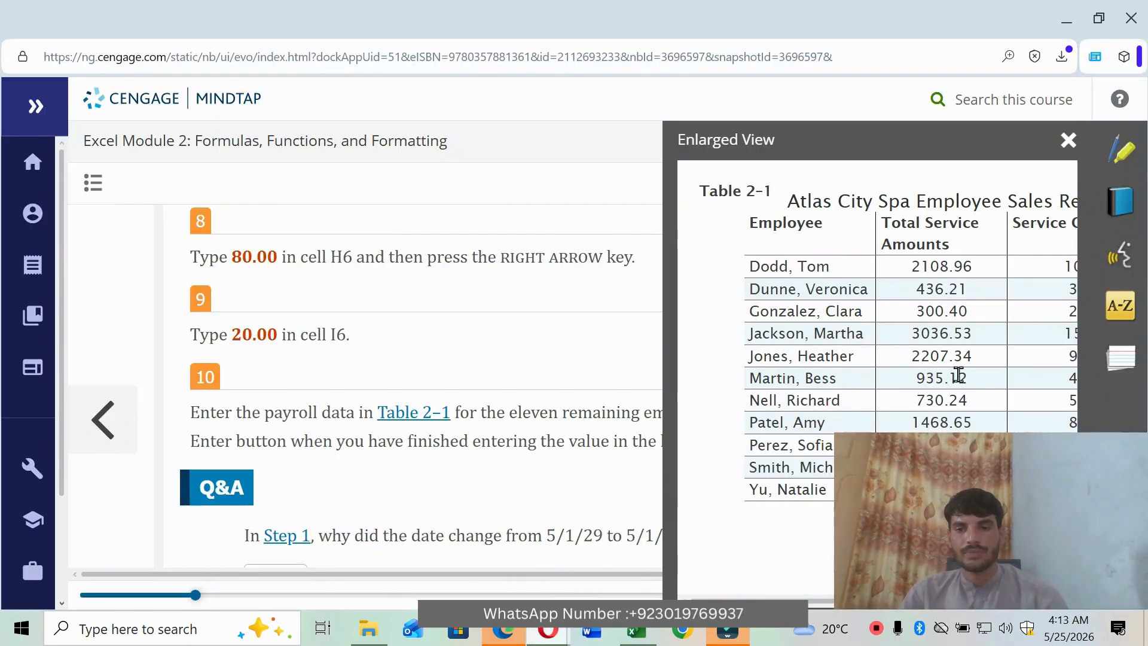
drag(780, 602, 839, 602)
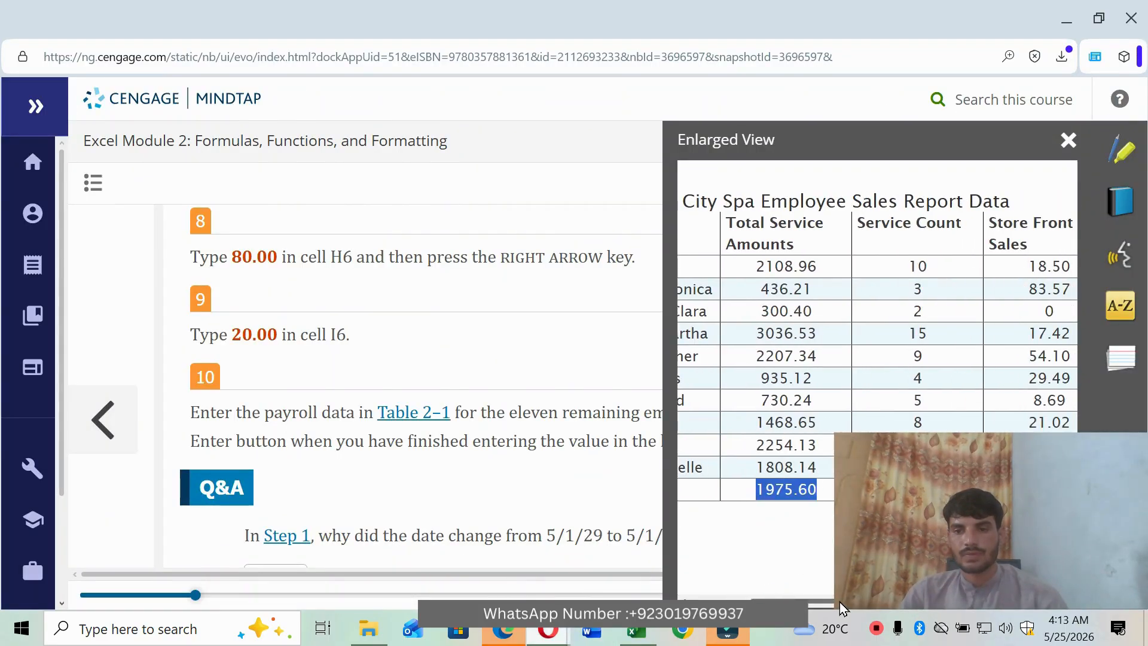
drag(933, 542, 903, 289)
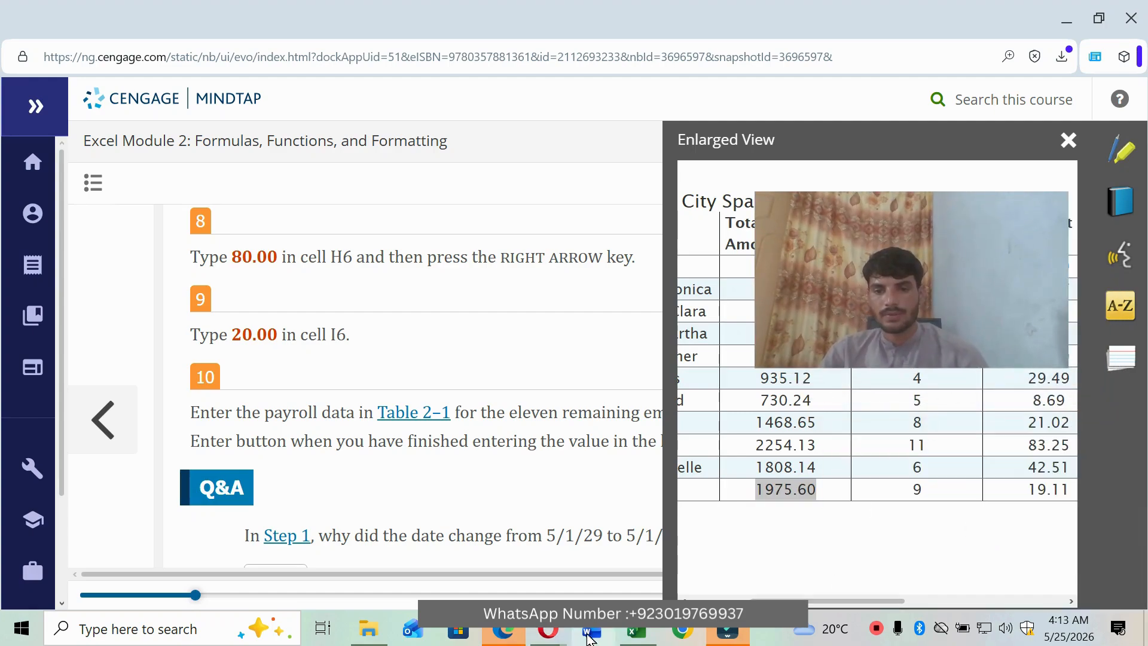
click(637, 631)
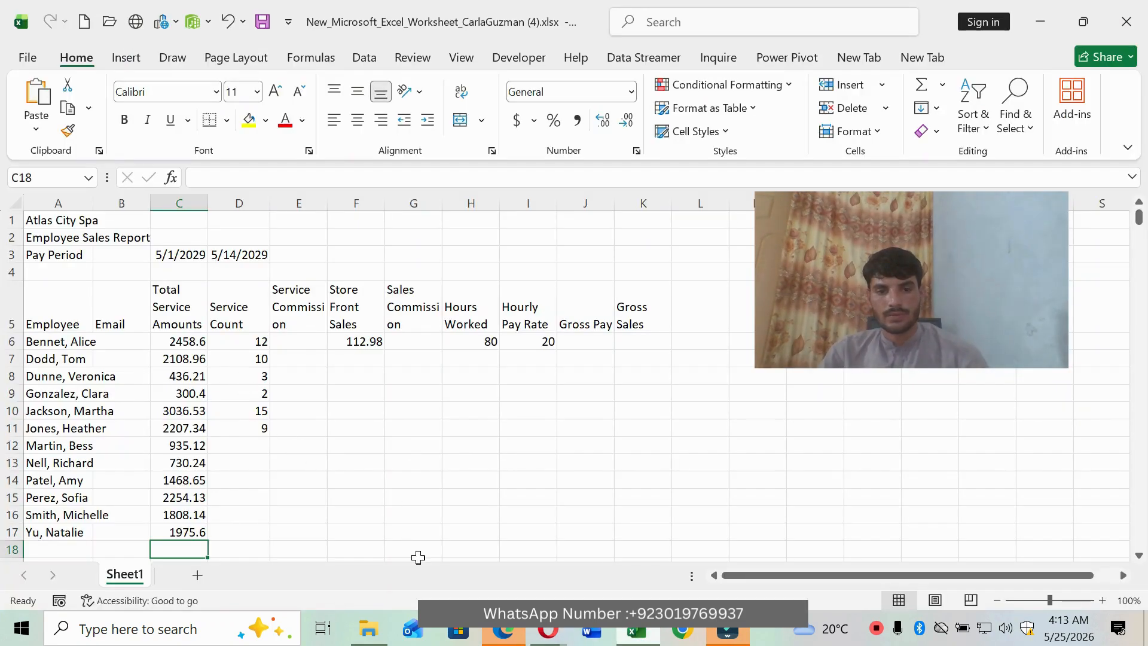
click(550, 633)
click(625, 581)
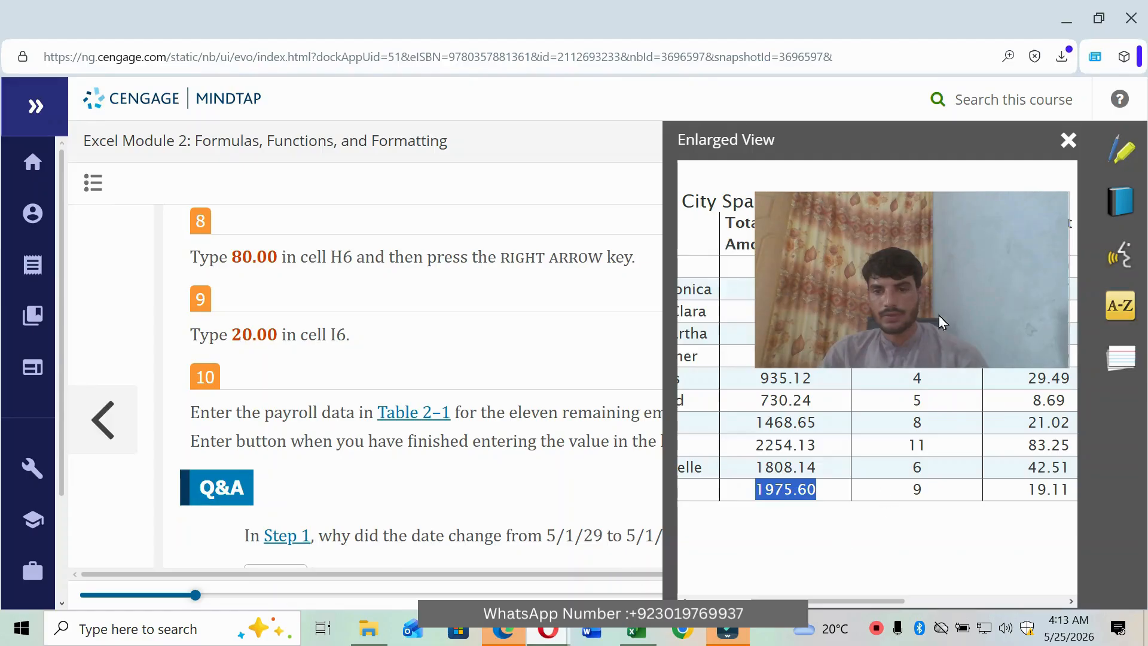
drag(939, 315, 823, 275)
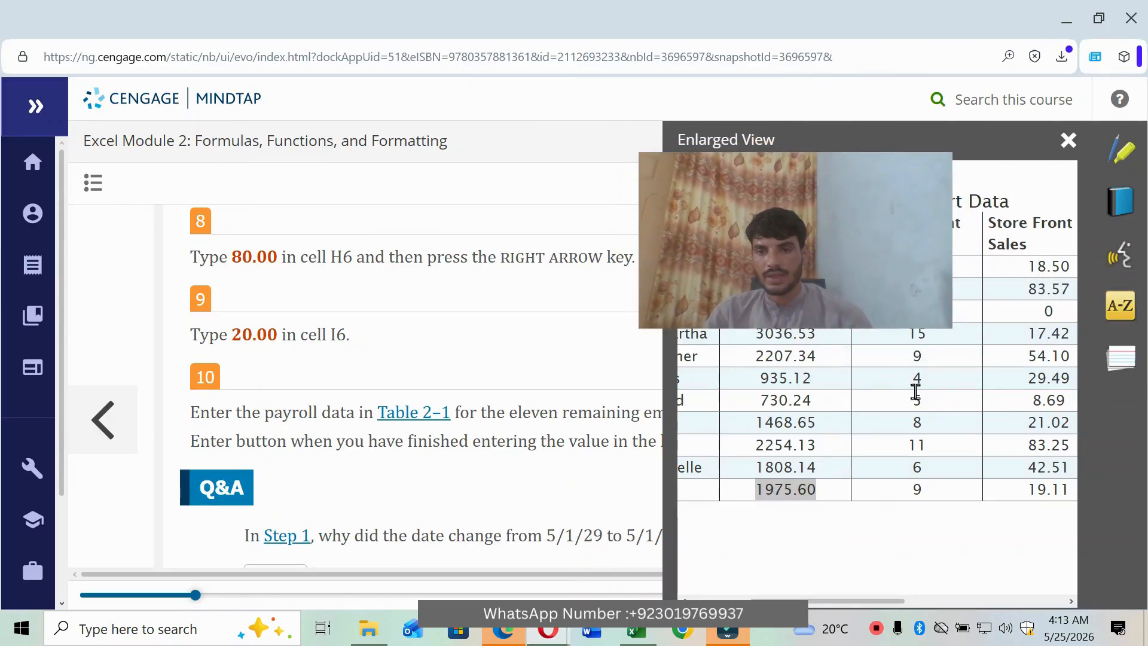
Step: Return to the Excel worksheet and enter service counts of 4 in cell D12 and 5 in cell D13
click(636, 632)
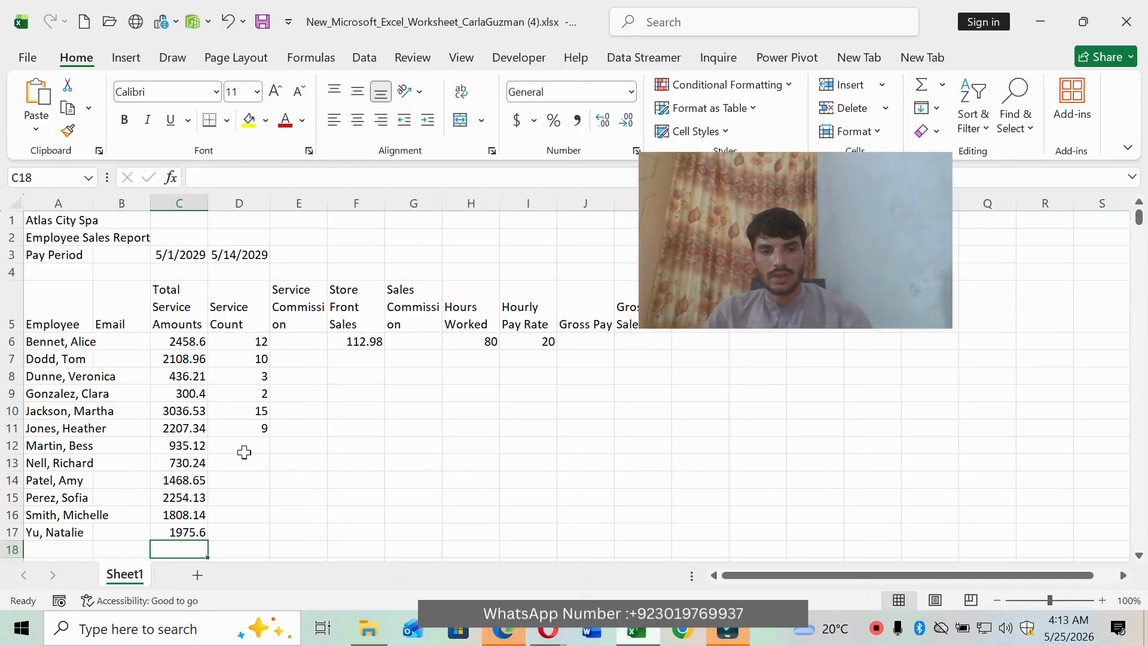
click(244, 453)
text(4)
key(Return)
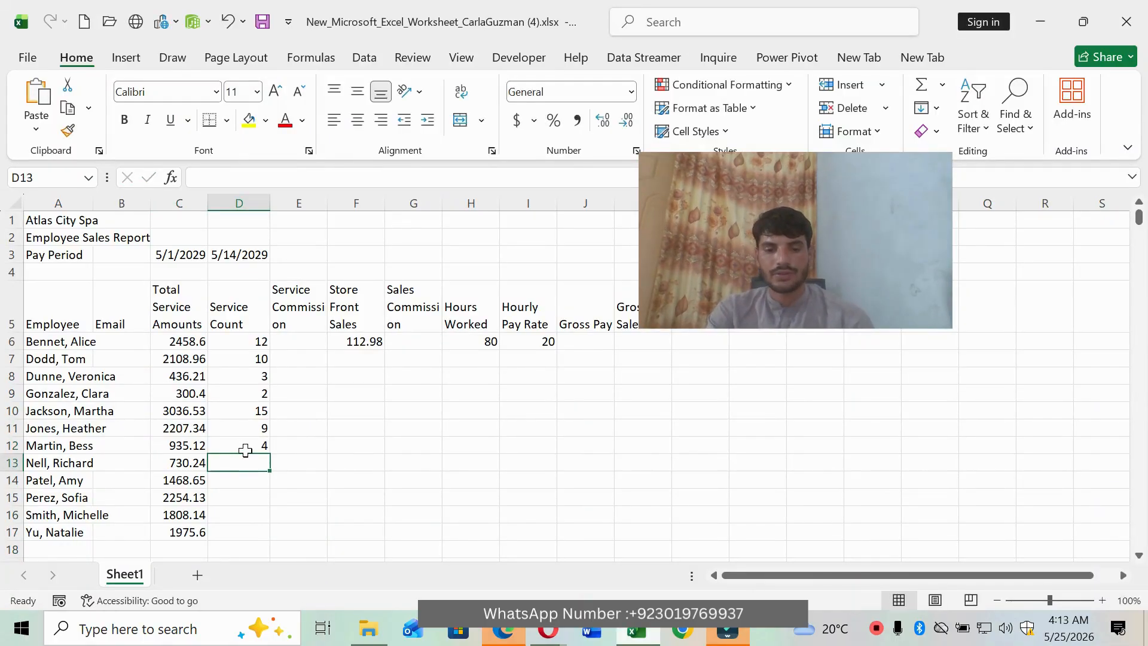
text(5)
key(Return)
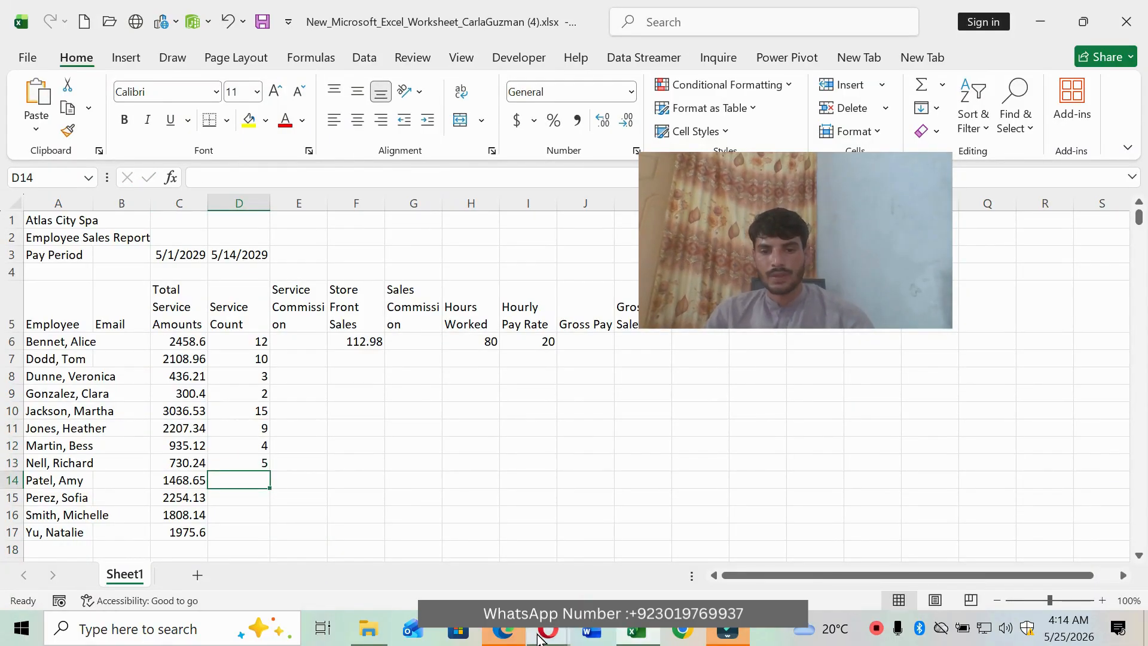
Step: Look up the next Service Count in Table 2-1 on the MindTap page and enter 8 in cell D14 in Excel
click(550, 636)
click(586, 568)
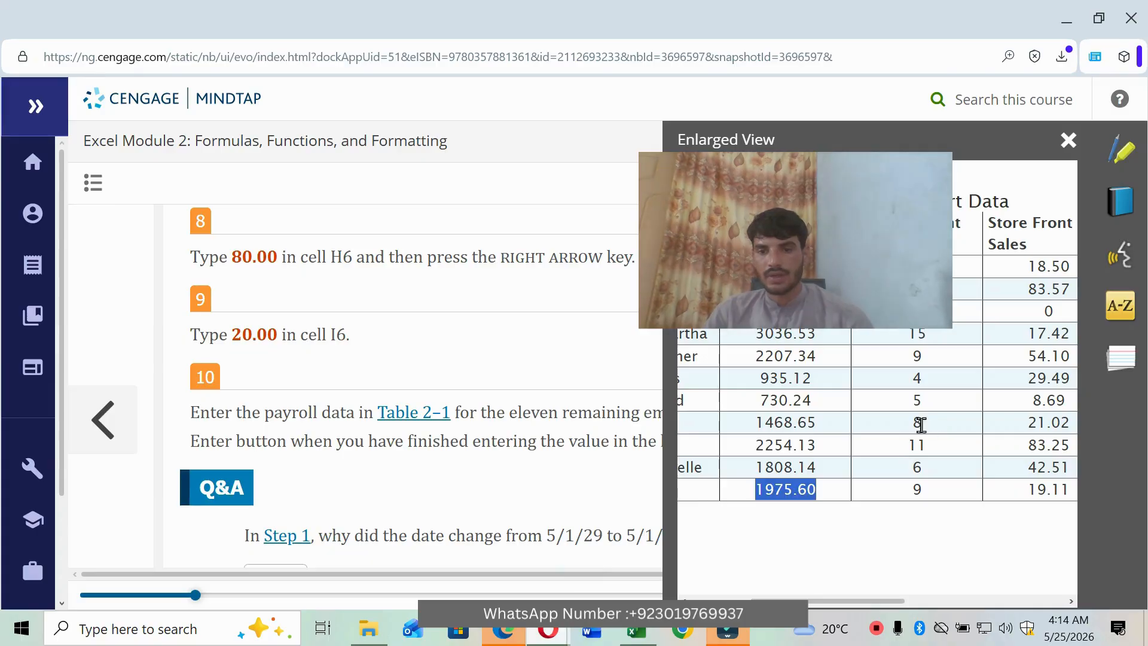
click(638, 636)
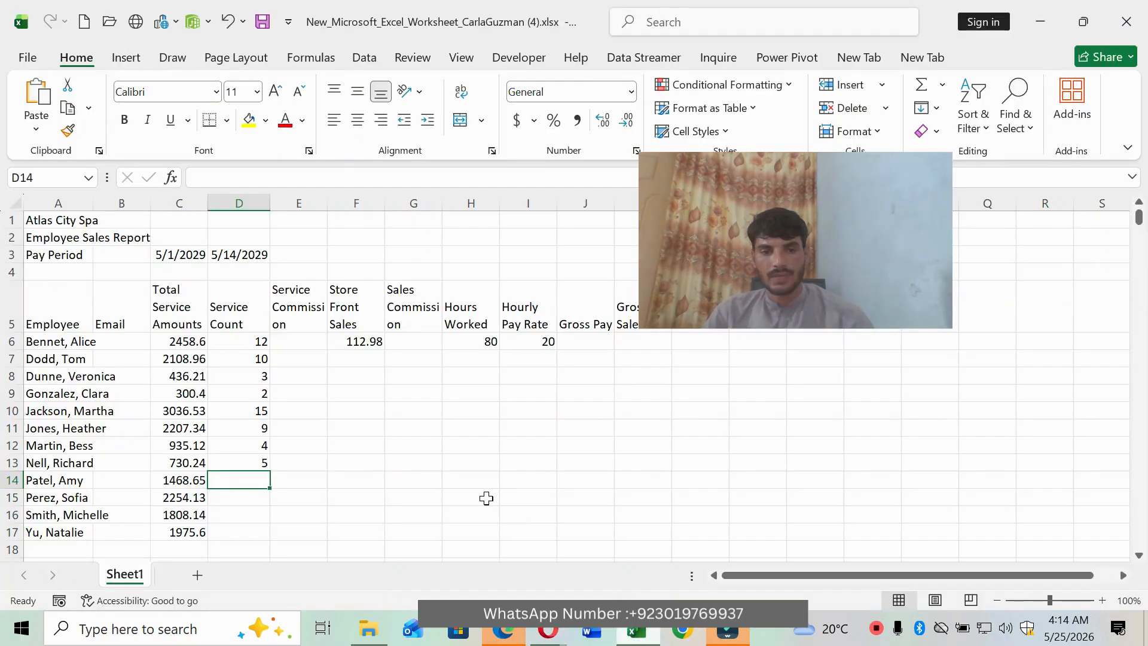
text(9)
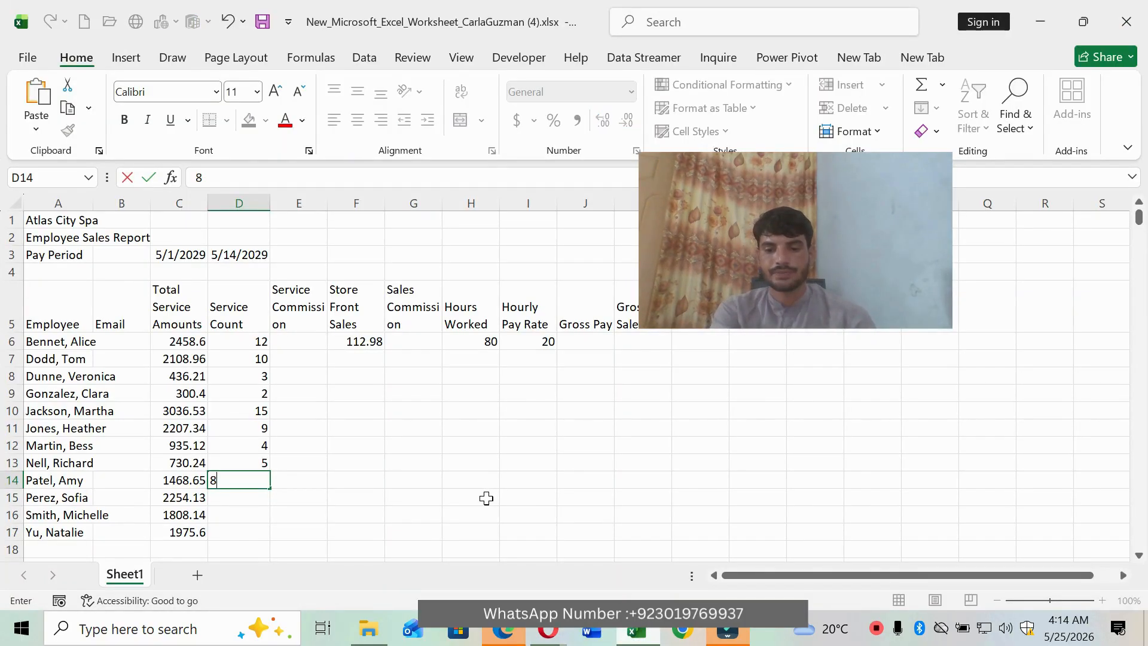
key(Return)
Step: Look up the last three service counts in Table 2-1 in the browser and enter 11, 6 and 9 in cells D15:D17 in Excel
click(548, 633)
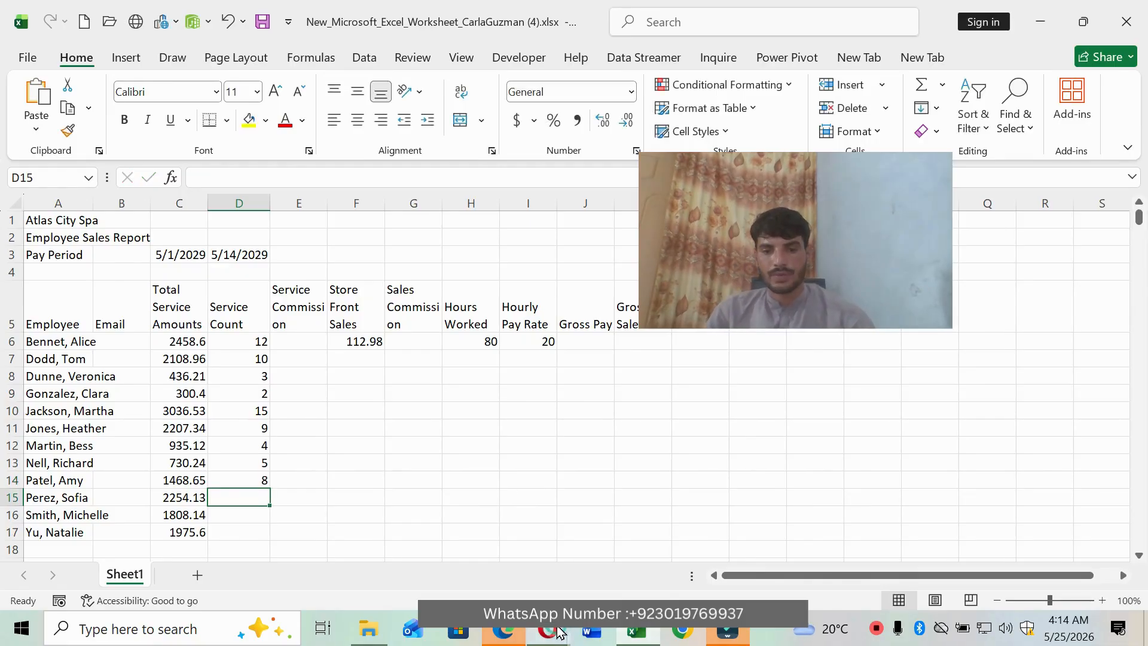
click(598, 589)
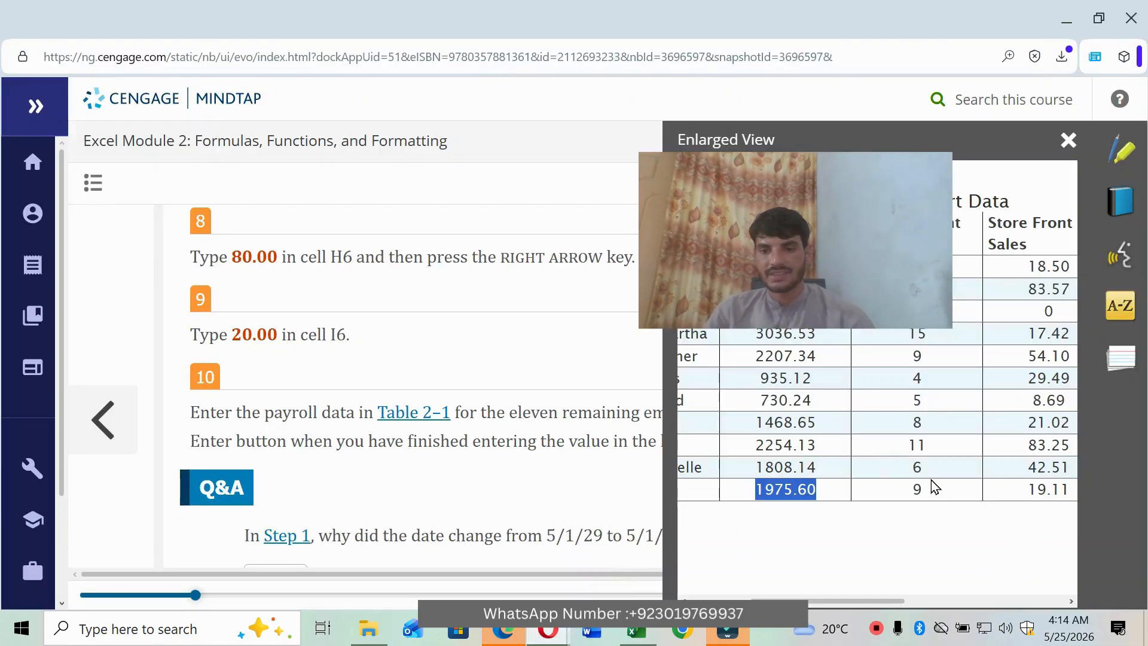
click(634, 538)
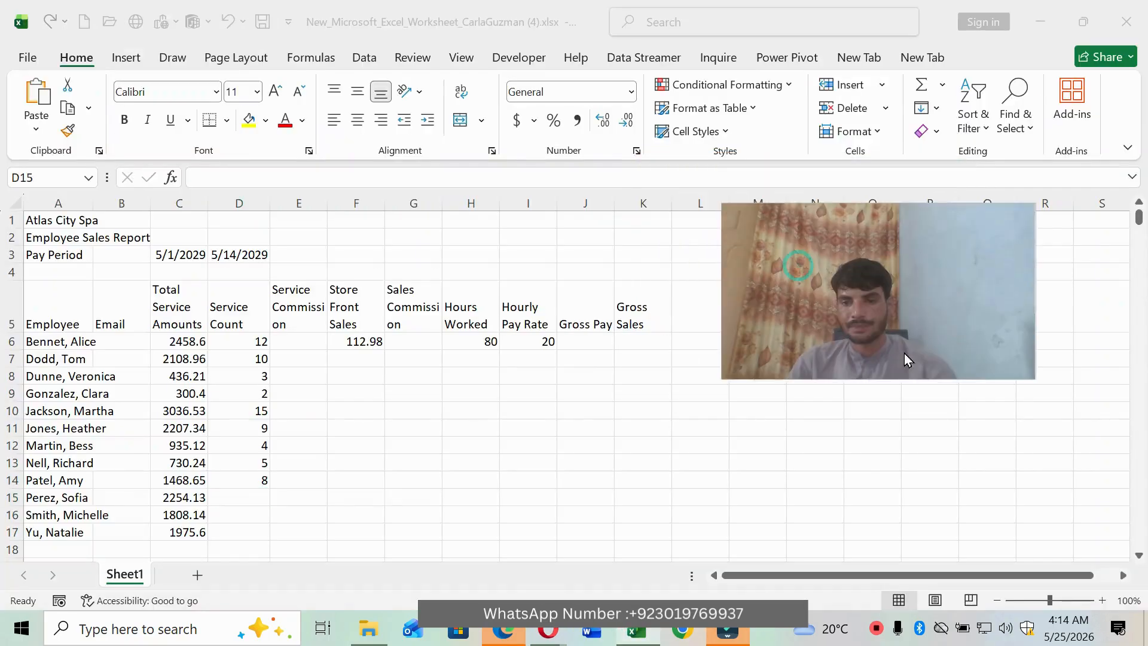
drag(1006, 521, 993, 550)
click(248, 495)
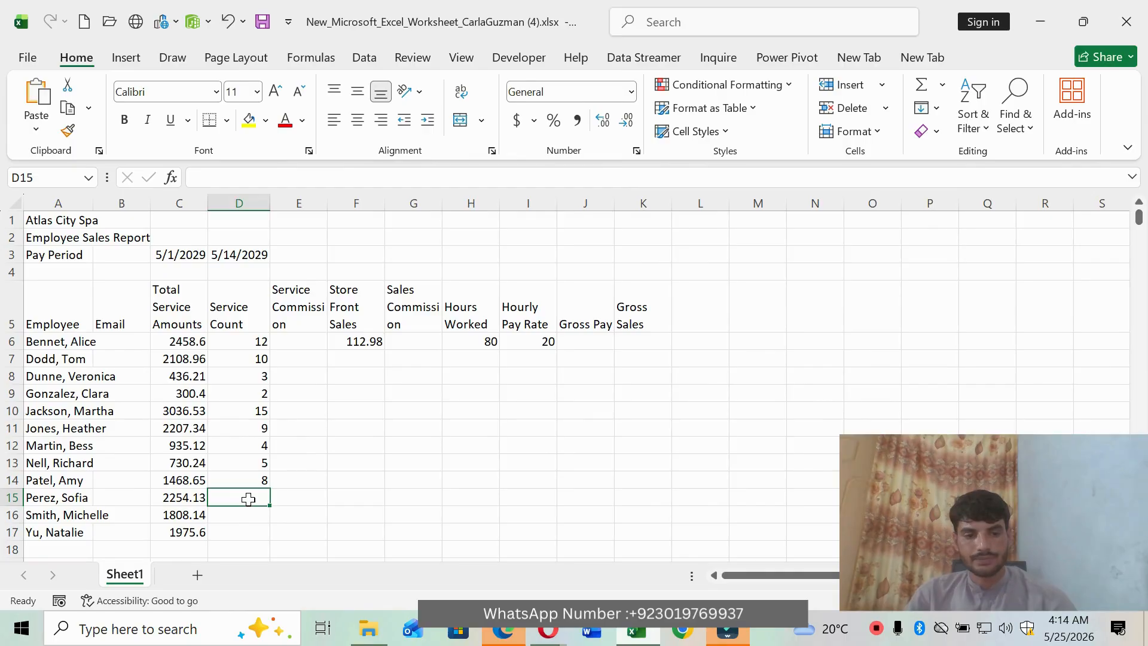
text(11)
key(Return)
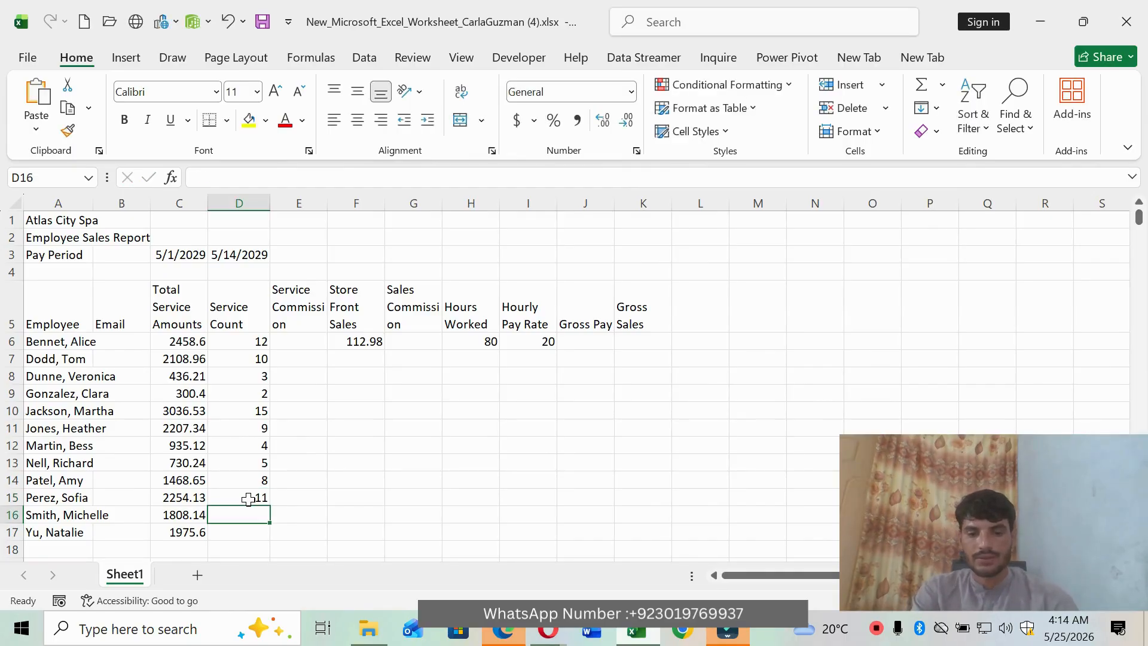
text(6)
key(Return)
text(9)
key(Return)
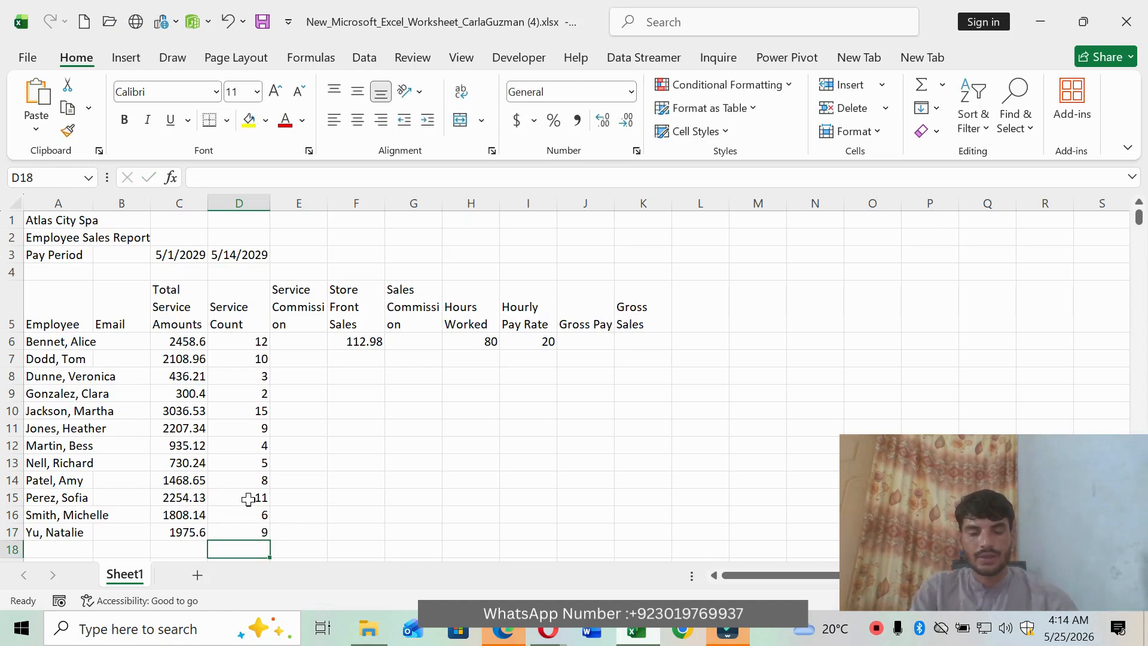
Step: Switch to the MindTap page in the browser and close the enlarged view of Table 2-1
scroll(108, 406, down, 2)
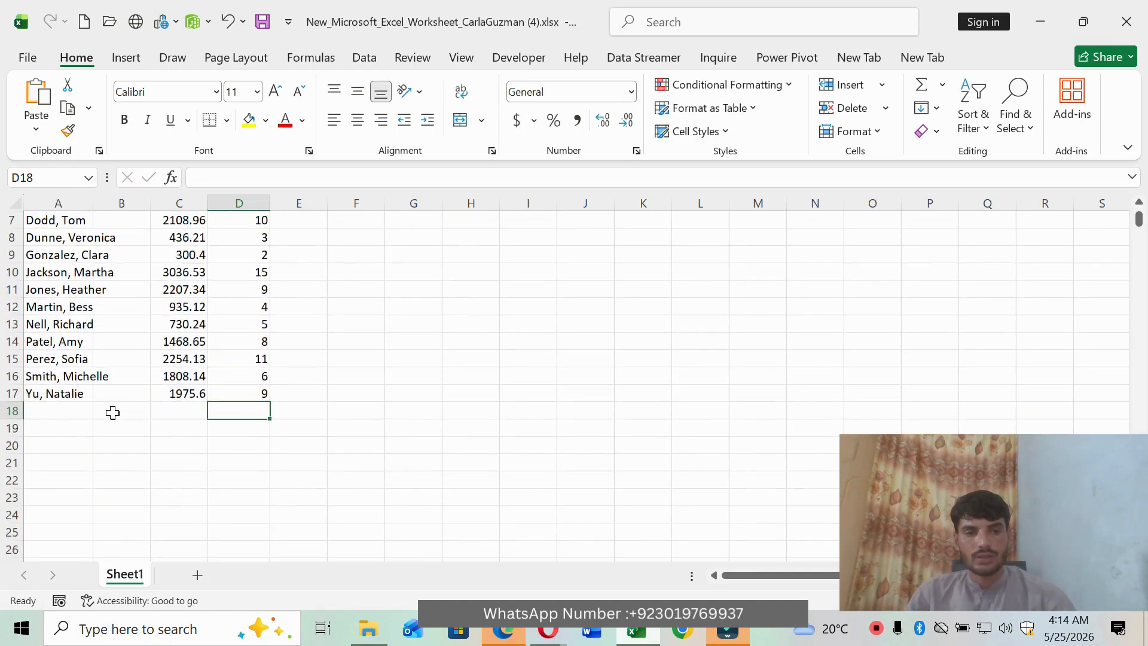
scroll(113, 412, up, 2)
click(549, 631)
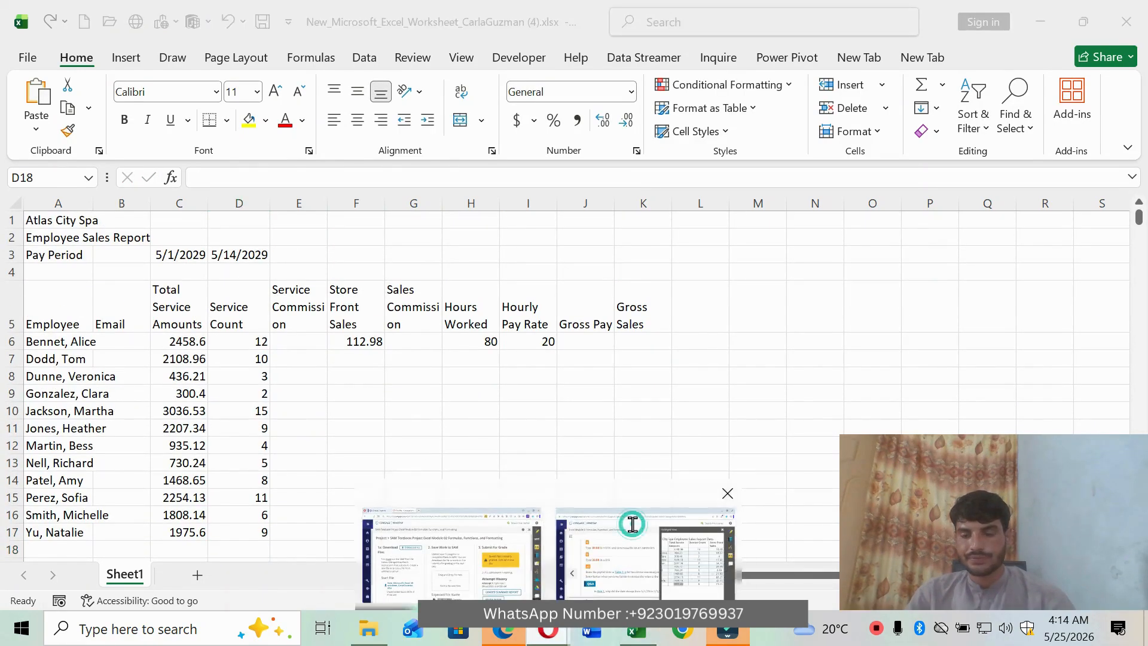
click(633, 523)
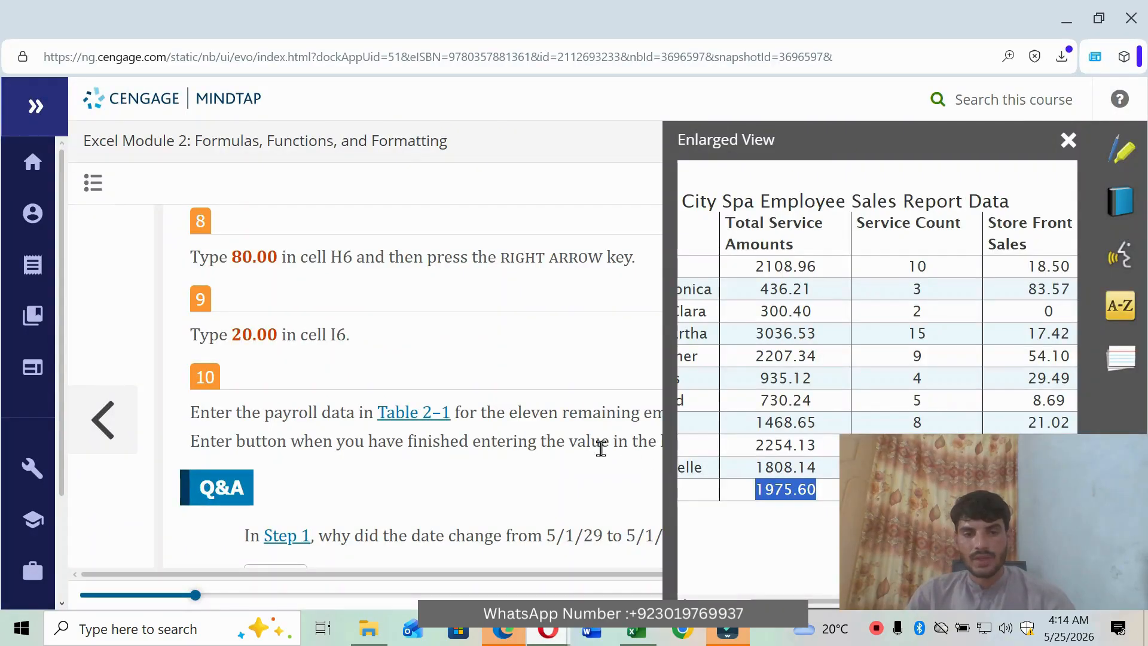
click(1070, 154)
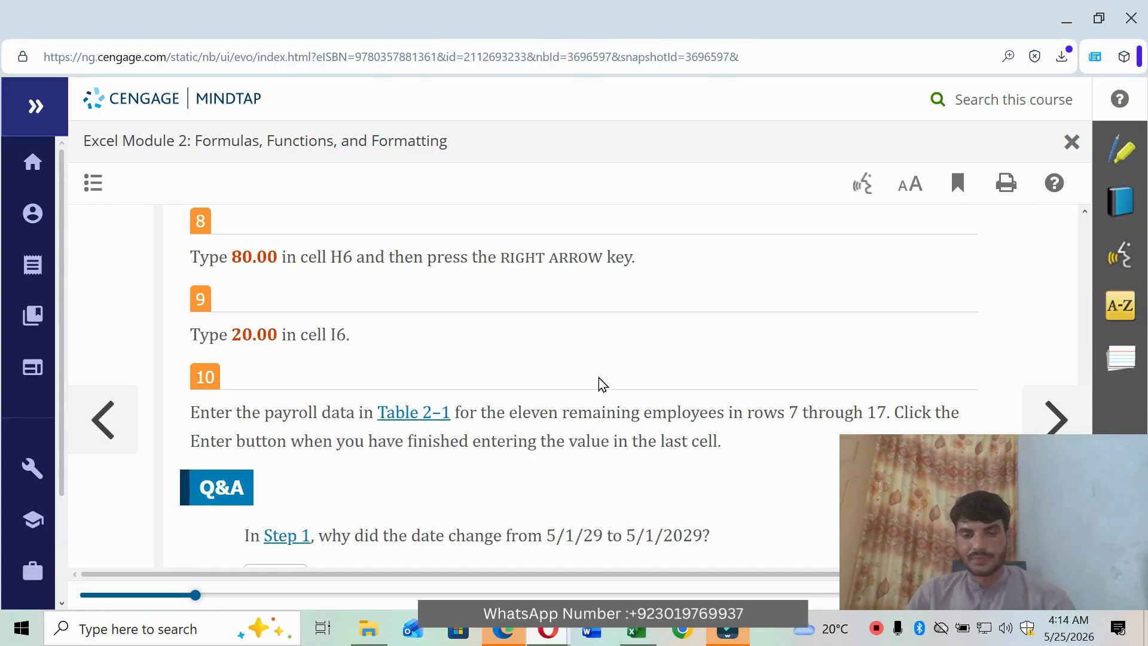
Step: Advance through the textbook module to the steps for generating employee email addresses with Flash Fill
scroll(599, 384, down, 5)
scroll(786, 405, up, 1)
click(1056, 419)
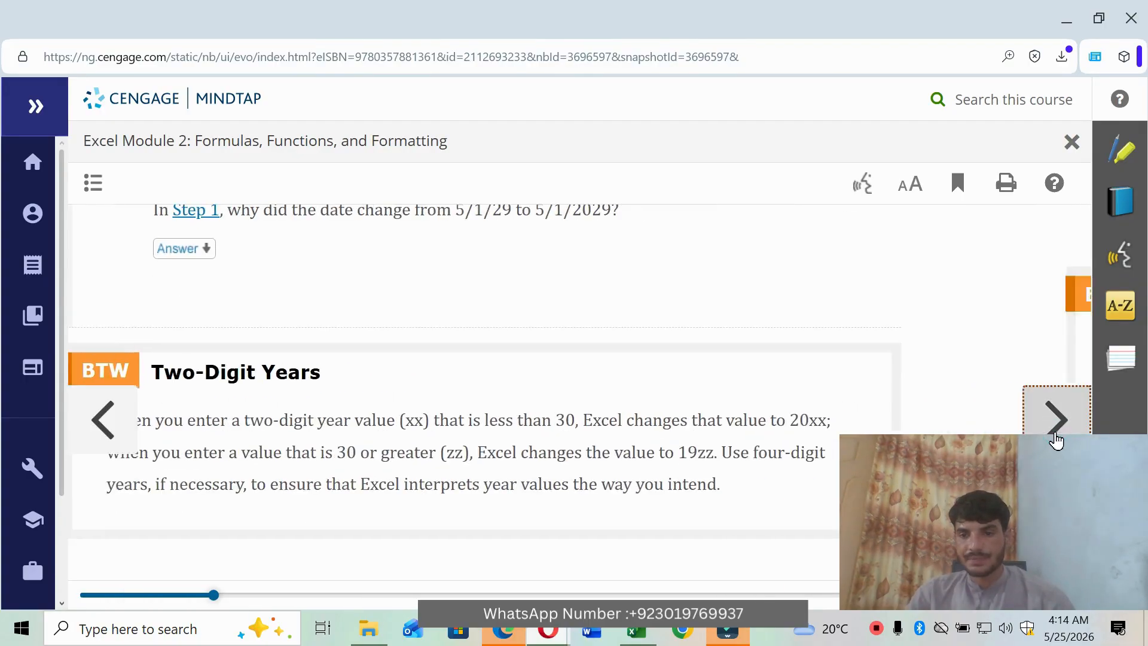
scroll(491, 443, up, 6)
scroll(491, 443, down, 6)
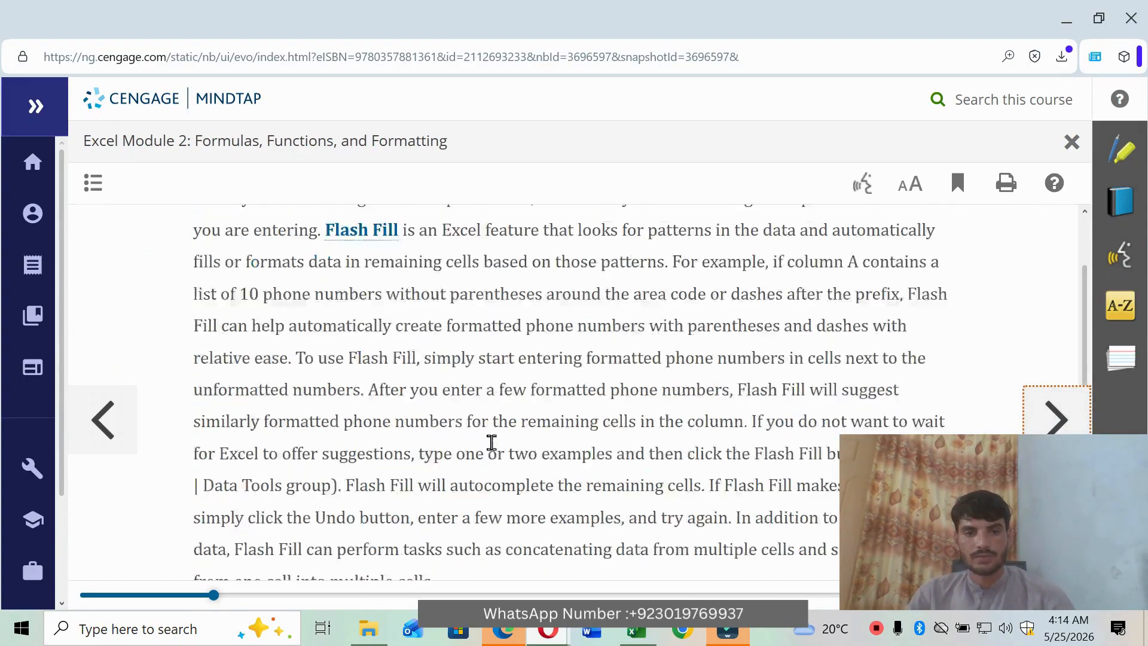
click(1058, 418)
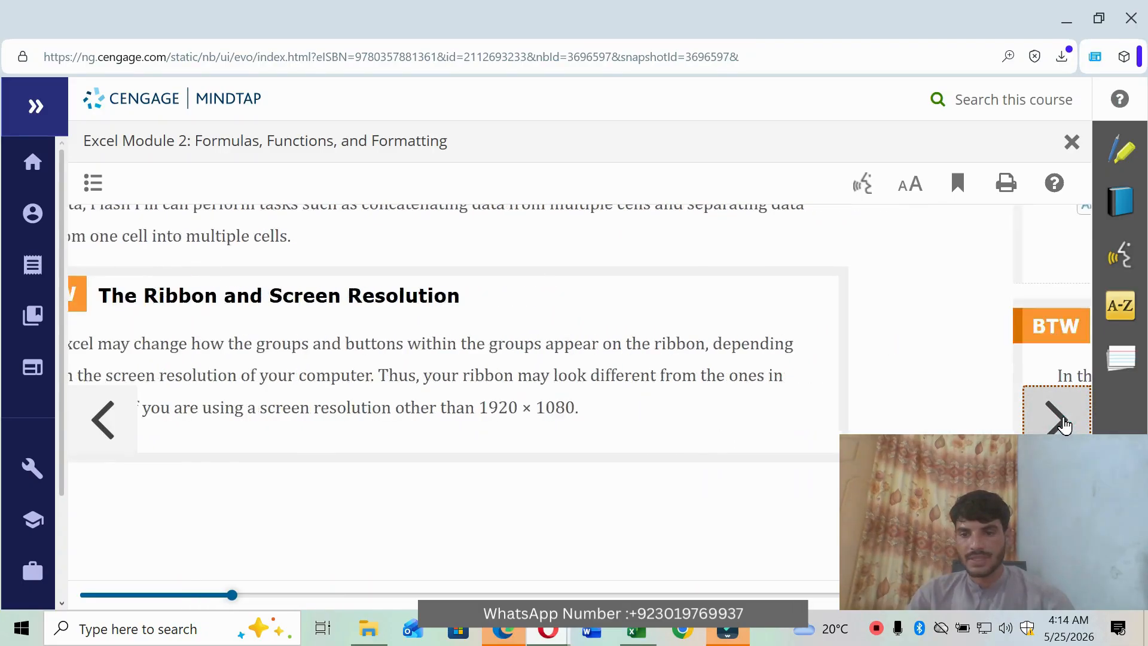
scroll(507, 460, down, 1)
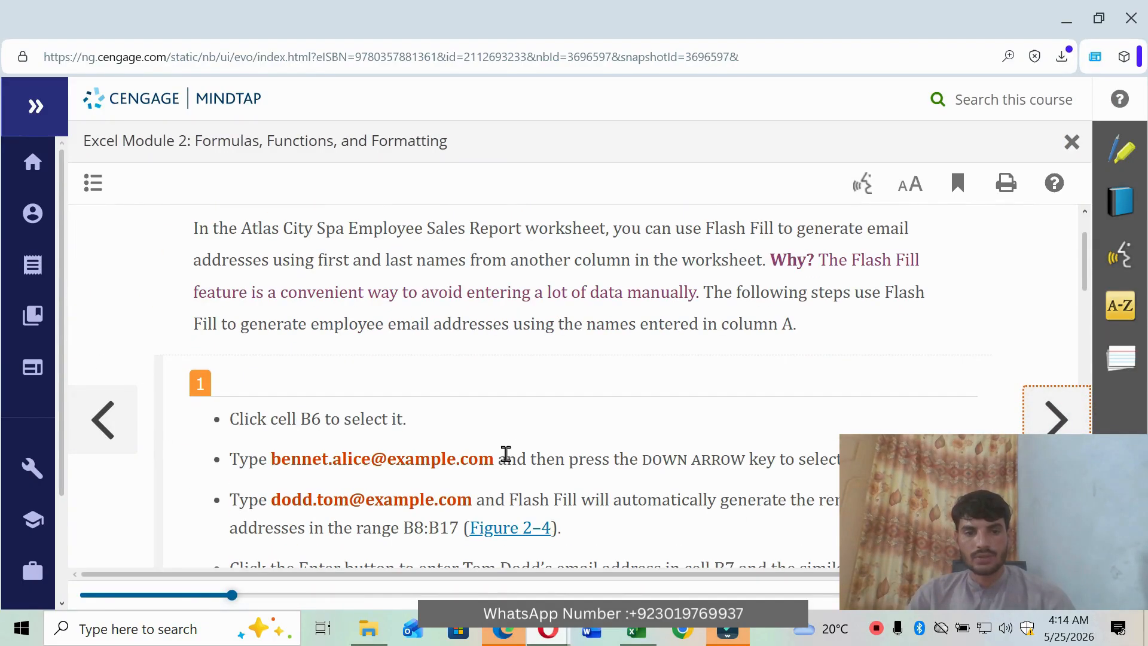
Step: Select cell B6 in the Excel worksheet and copy the first employee's email address from step 1 on the MindTap page
click(637, 639)
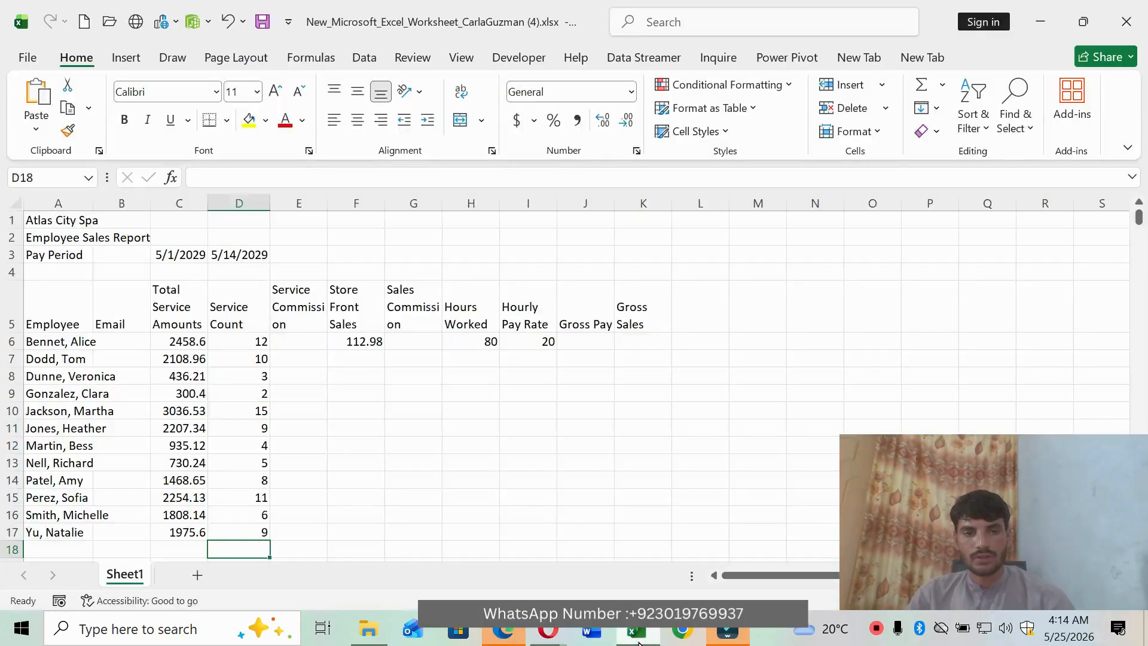
click(128, 342)
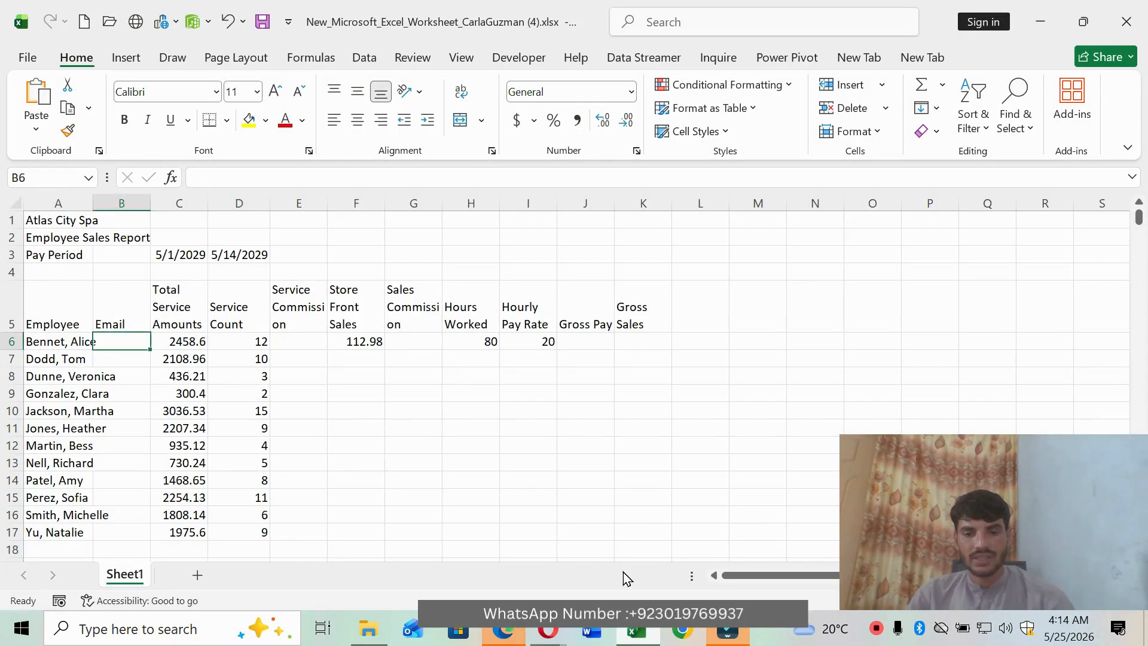
mouse_move(538, 635)
click(540, 492)
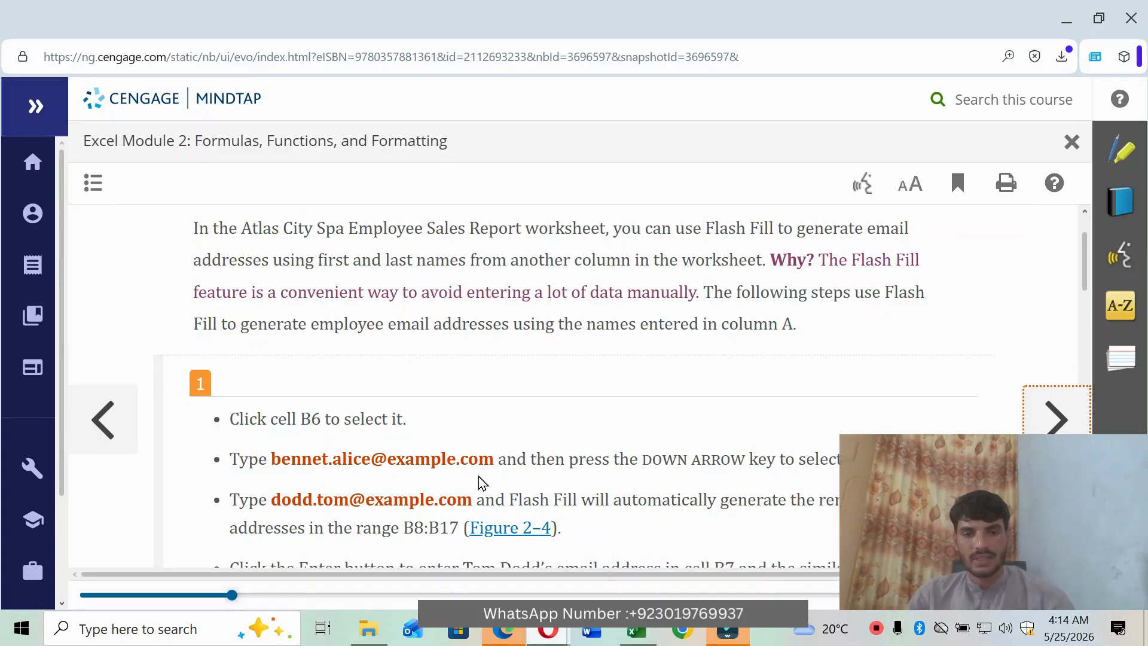
drag(277, 460, 418, 460)
click(418, 460)
drag(275, 459, 494, 459)
key(ctrl+c)
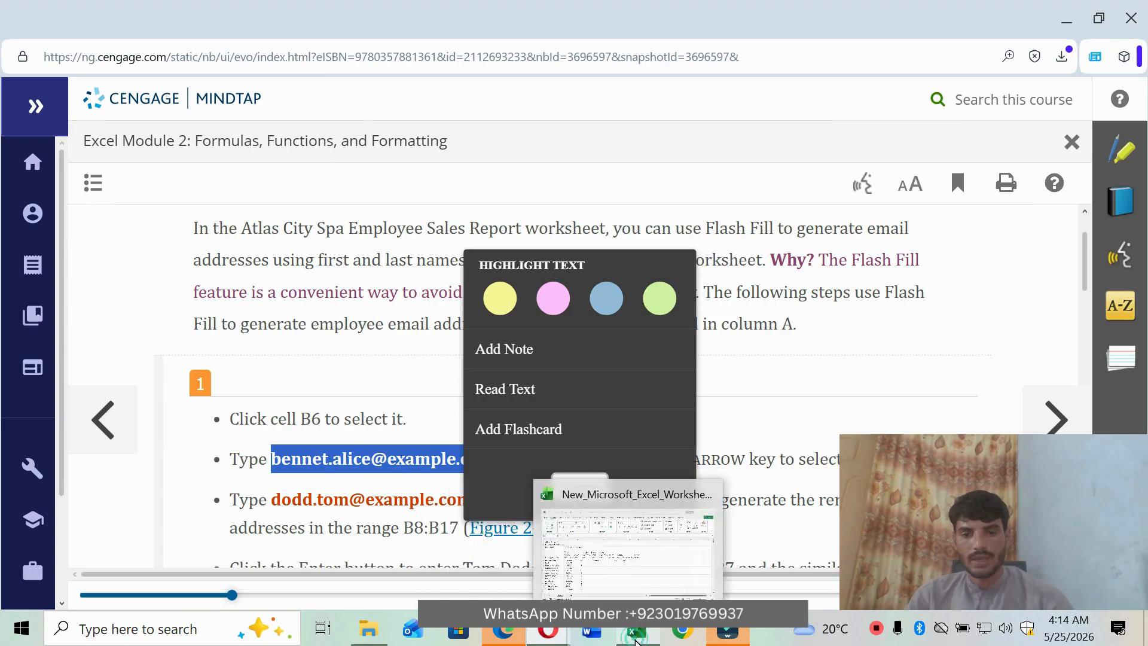
Step: Switch to Excel and paste the copied email address into cell B6
click(637, 631)
click(257, 181)
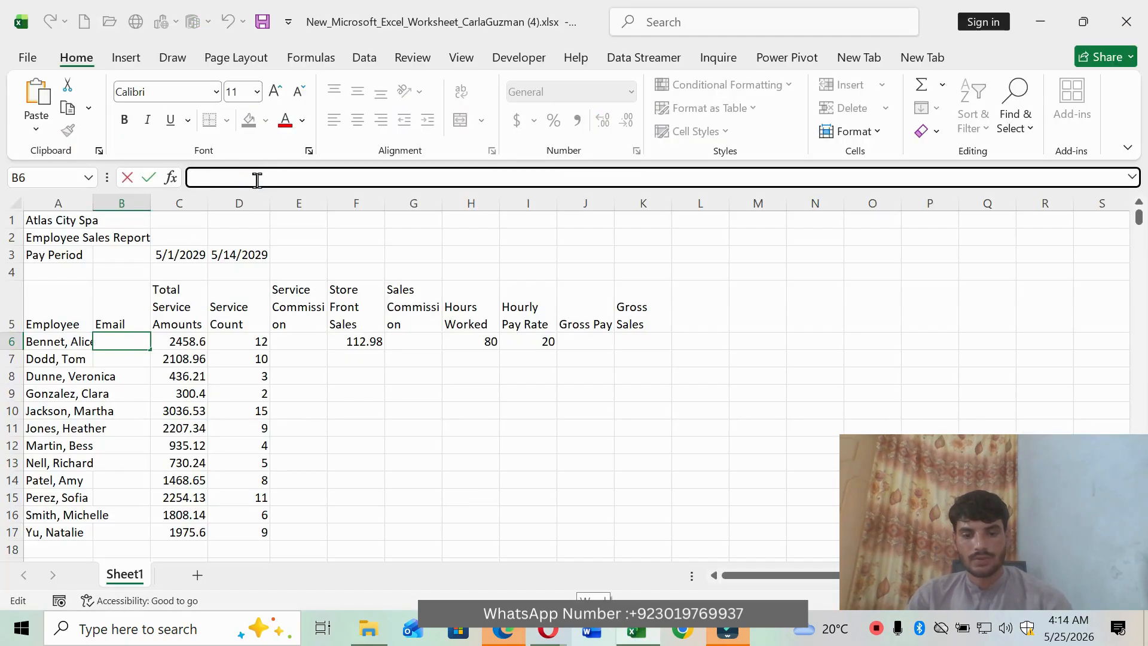
key(ctrl+v)
key(Return)
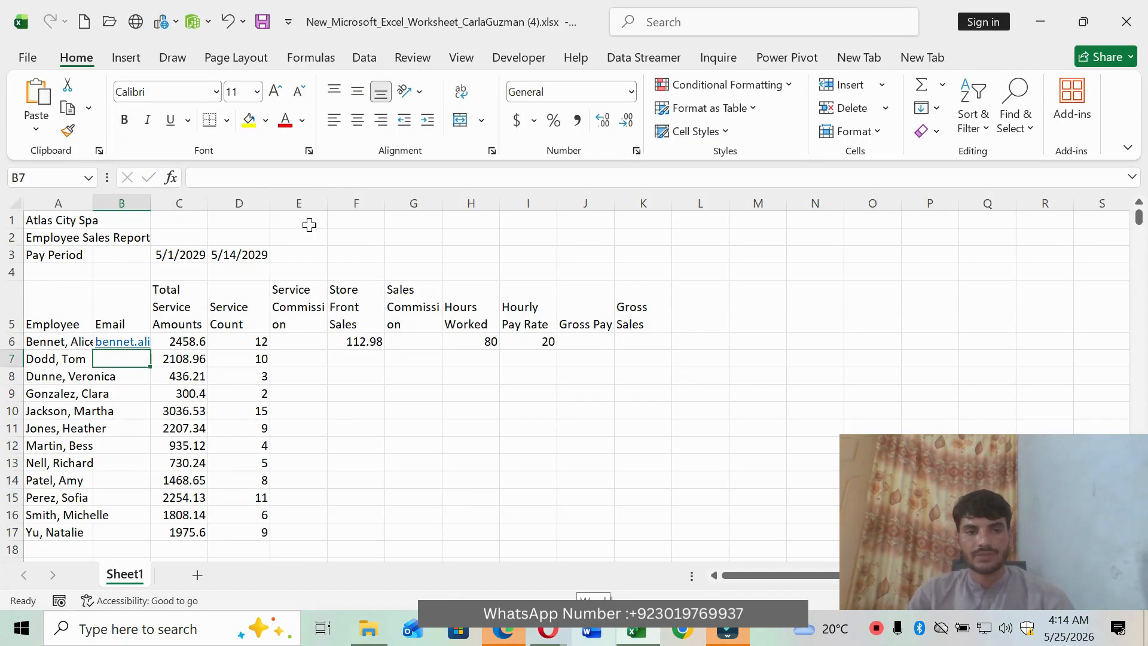
Step: Switch to the MindTap page and copy the second employee's email address from step 1 of the Flash Fill instructions
mouse_move(548, 631)
click(400, 481)
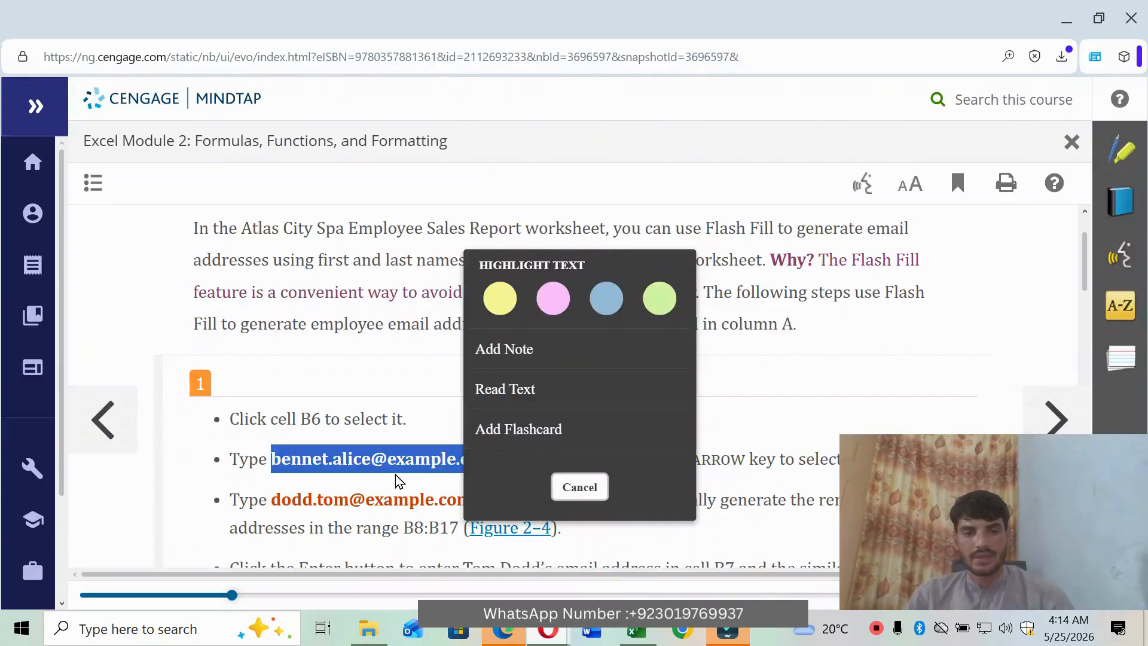
click(381, 467)
scroll(737, 410, down, 1)
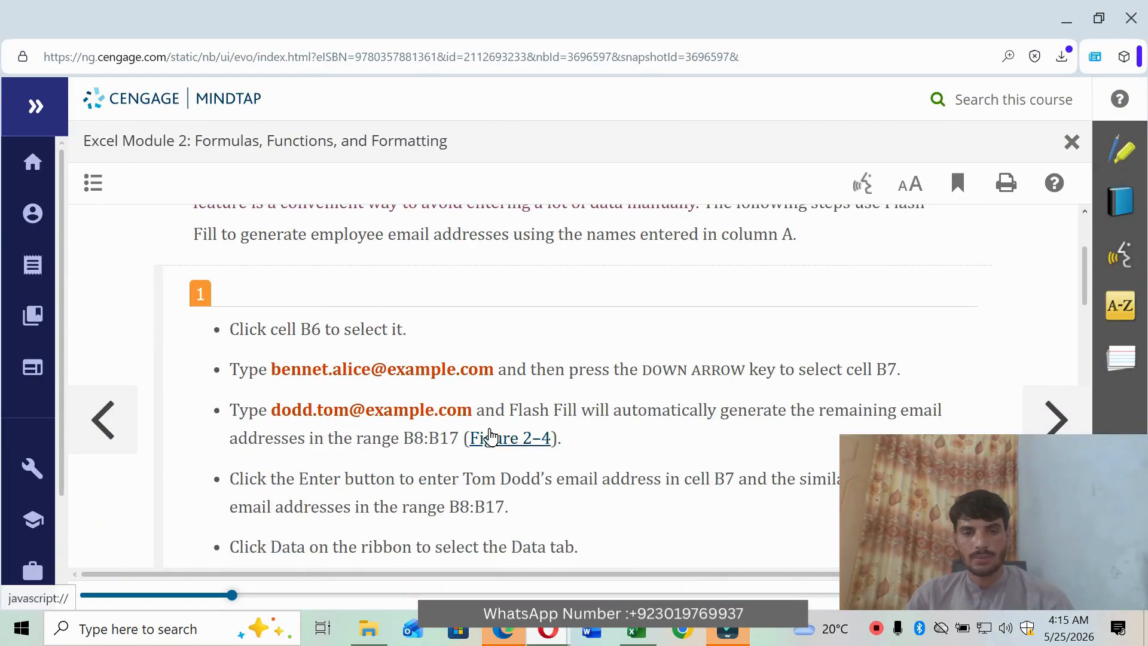
drag(274, 409, 470, 418)
key(ctrl+c)
Step: Switch to Excel and paste the copied email address into cell B7
click(634, 636)
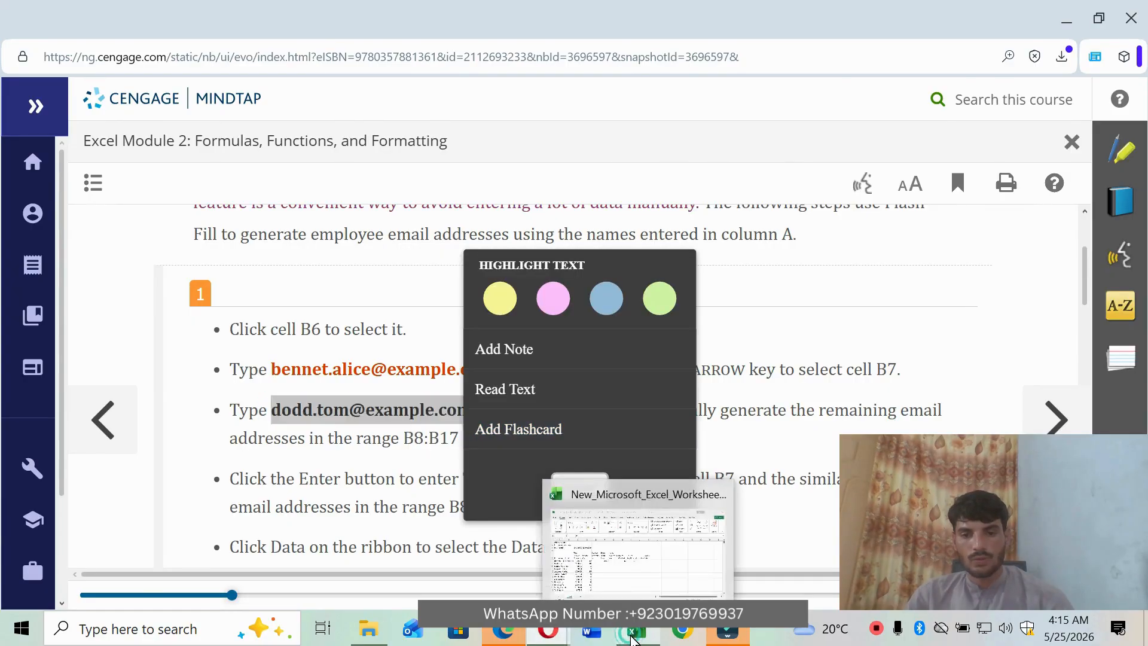
click(227, 178)
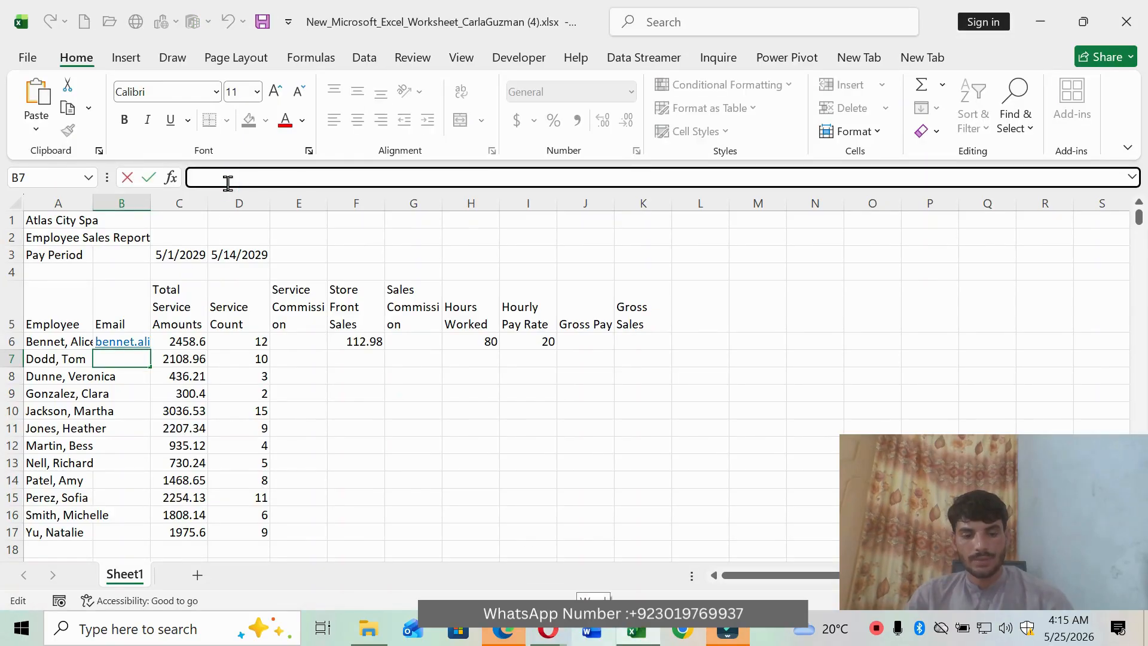
key(ctrl+v)
key(Return)
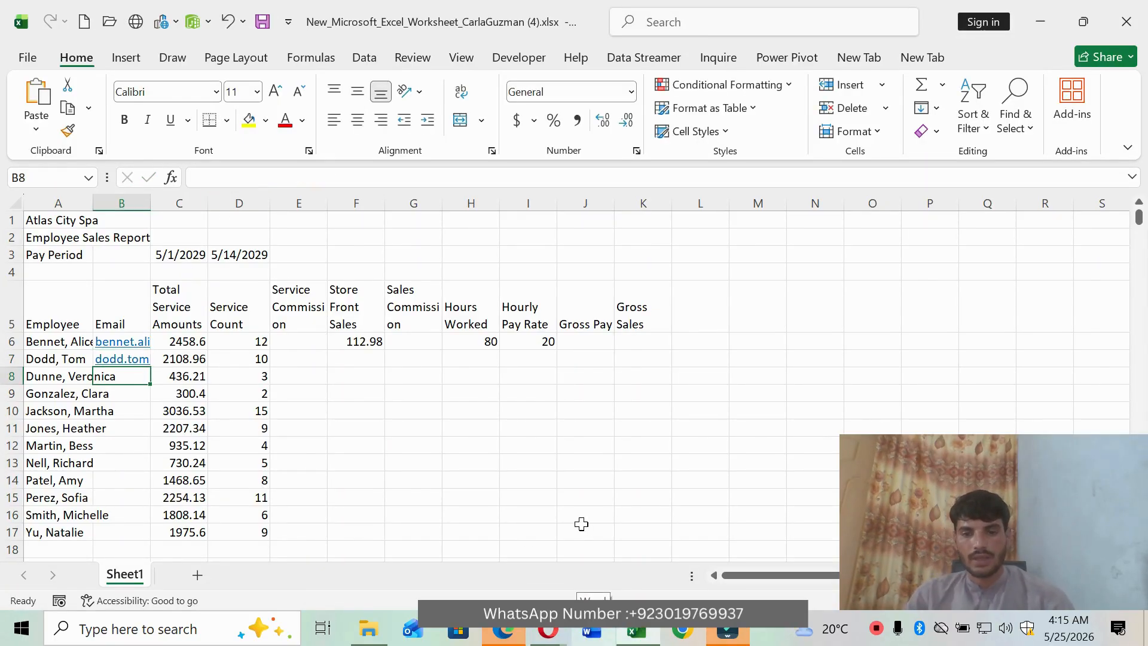
Step: Recheck step 1 on the MindTap page, return to Excel, and use Flash Fill on B6:B17 to generate the remaining email addresses
mouse_move(547, 631)
click(616, 578)
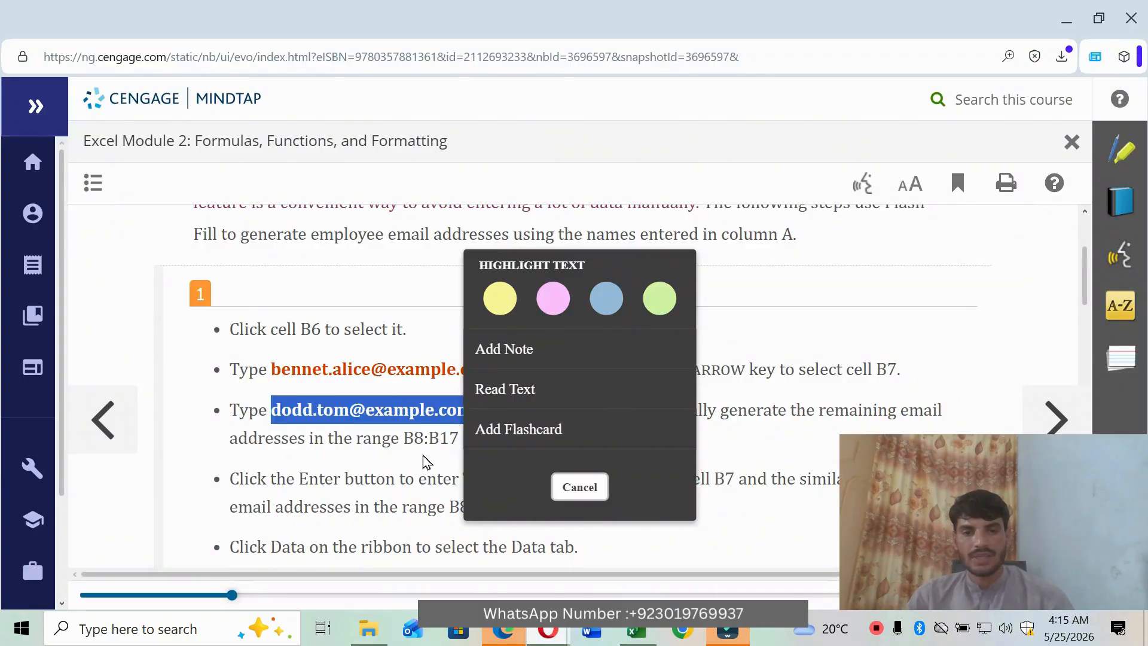
click(423, 461)
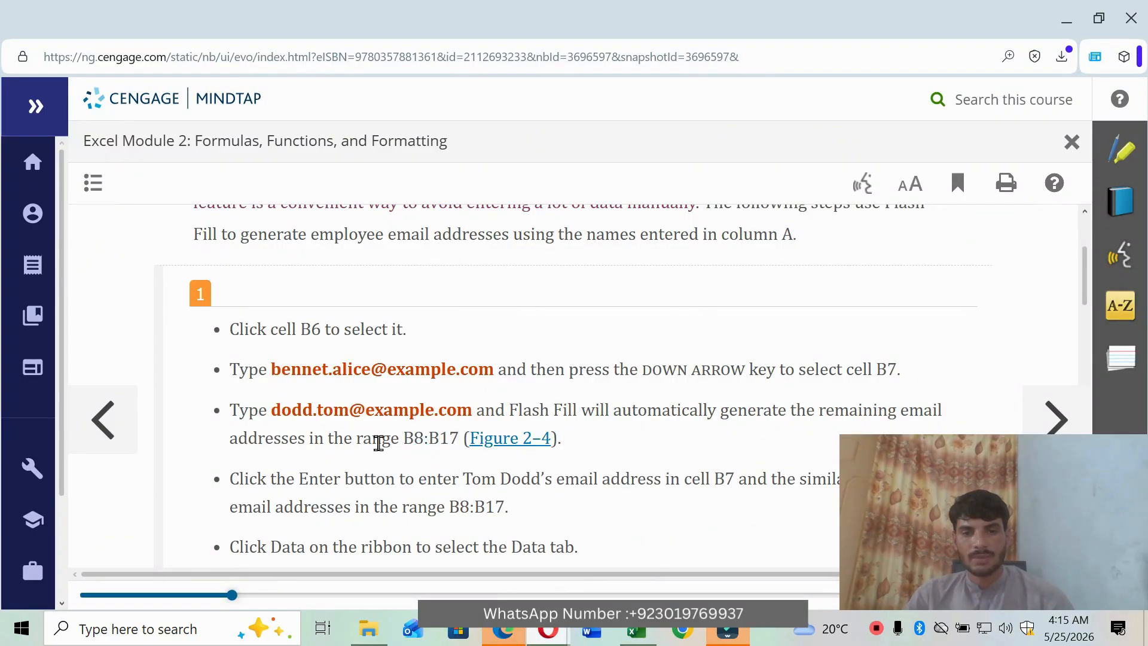
click(637, 631)
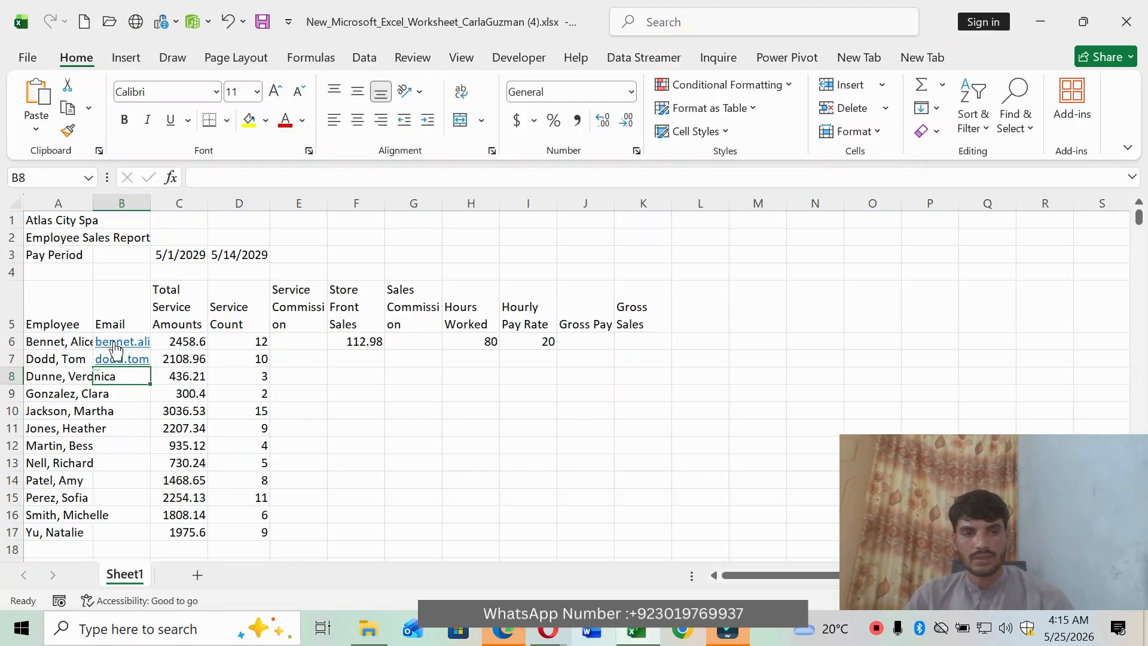
drag(112, 346, 115, 525)
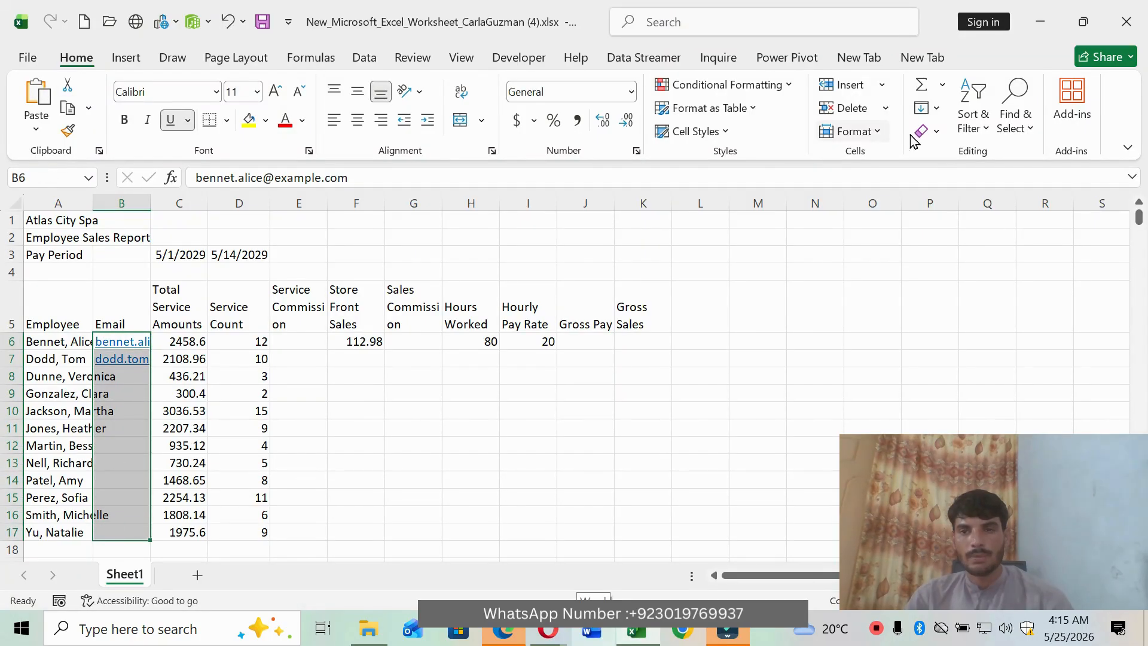
click(927, 107)
click(965, 318)
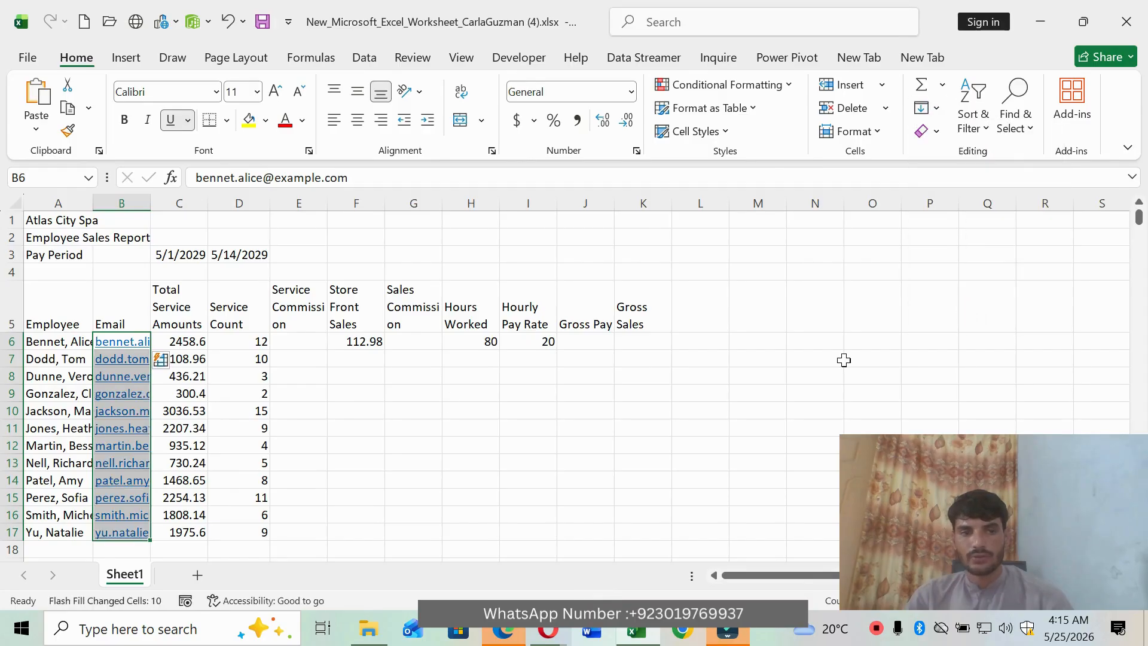
Step: Compare the textbook figure of the completed Flash Fill emails on the MindTap page with column B in Excel
mouse_move(529, 629)
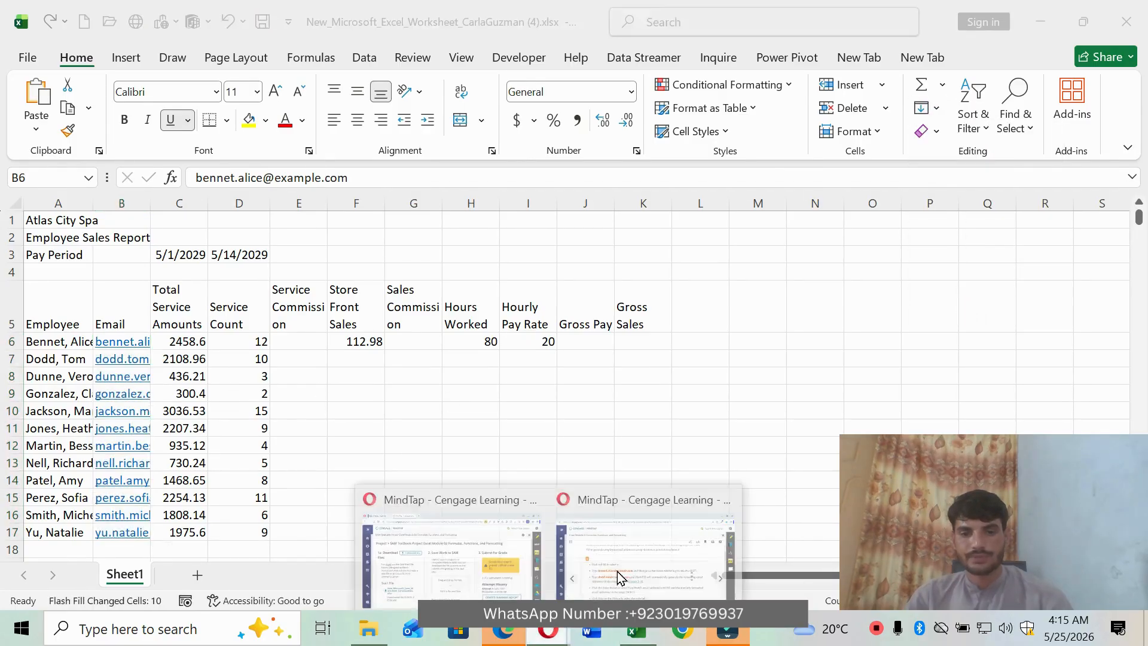
click(556, 508)
scroll(551, 492, down, 5)
scroll(550, 491, down, 8)
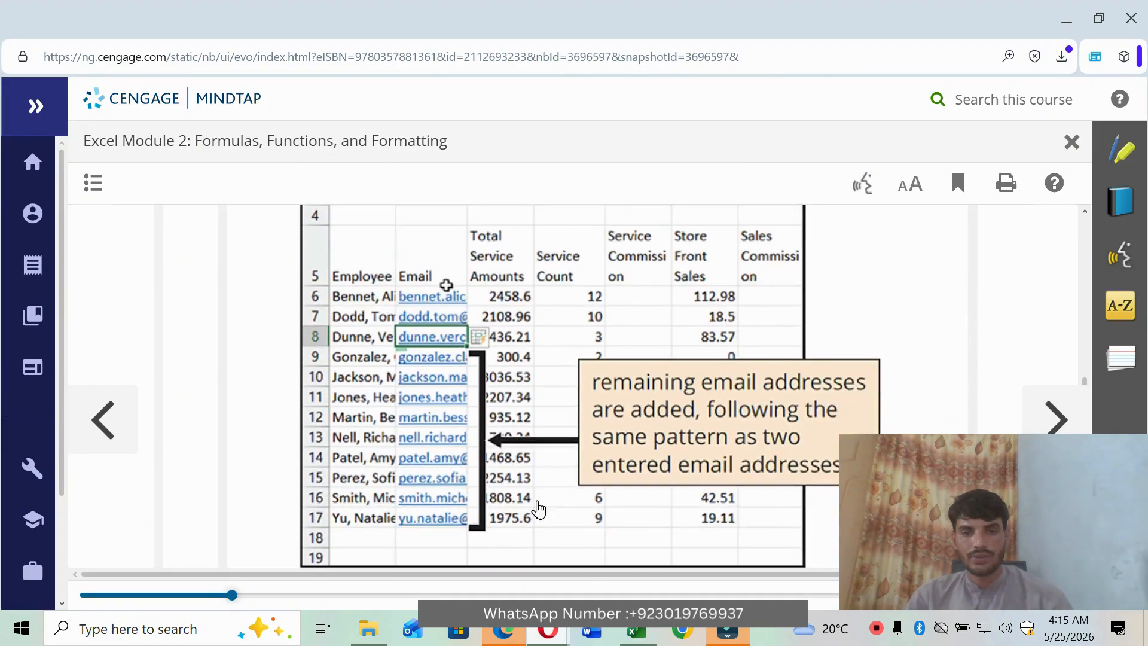
click(637, 631)
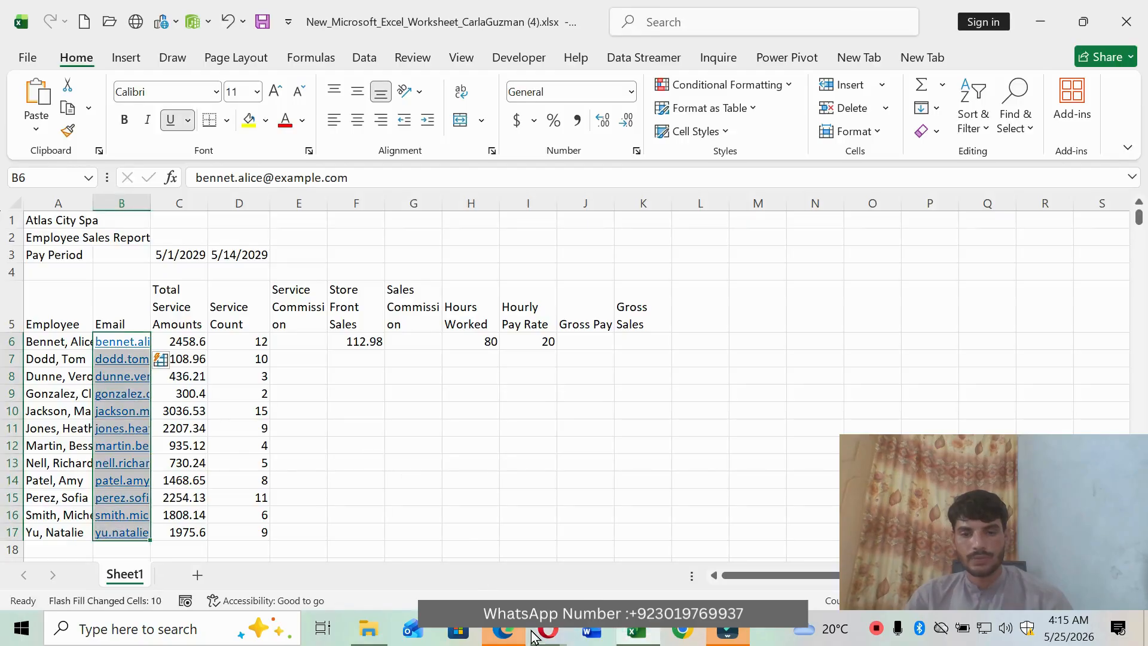
Step: Switch back to the MindTap page and advance the module to section EX 2-3b, To Enter the Row Titles
mouse_move(548, 630)
click(622, 514)
scroll(622, 462, down, 5)
scroll(622, 462, down, 5)
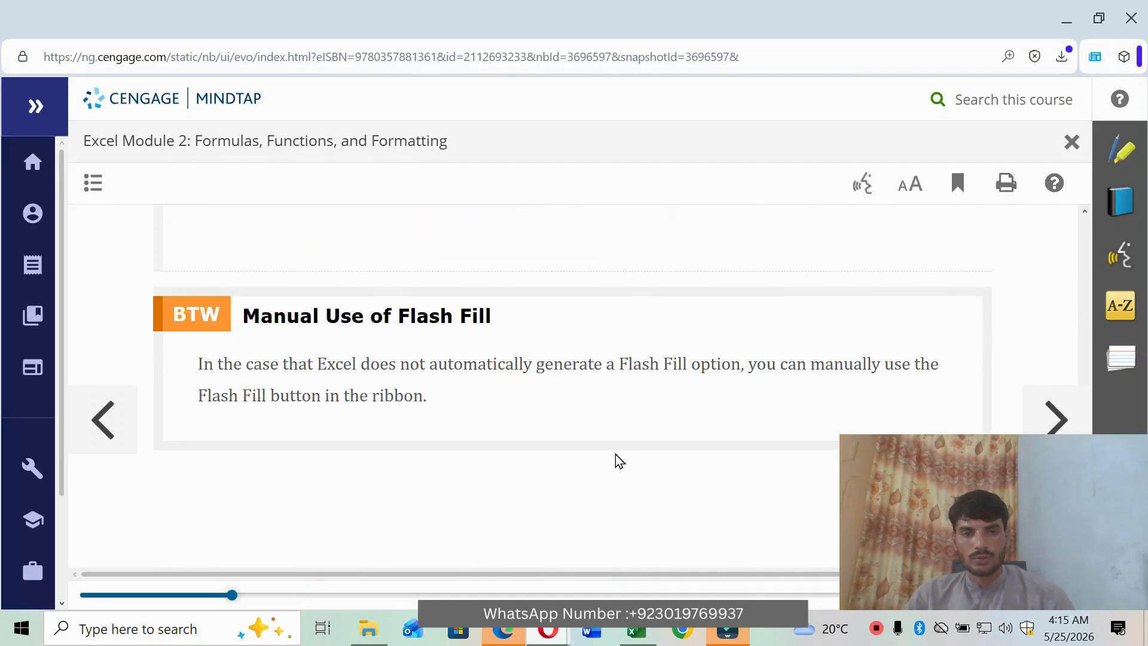
click(1053, 422)
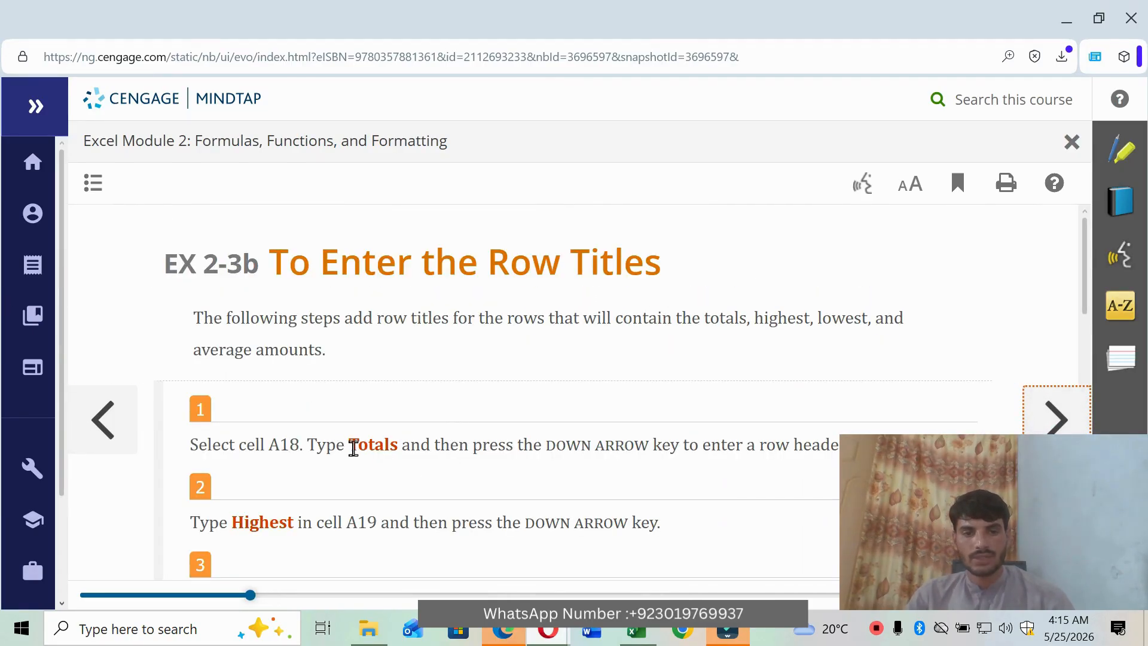
Step: Copy the row title Totals from step 1 on the MindTap page and enter it in cell A18 in Excel
drag(351, 449, 402, 446)
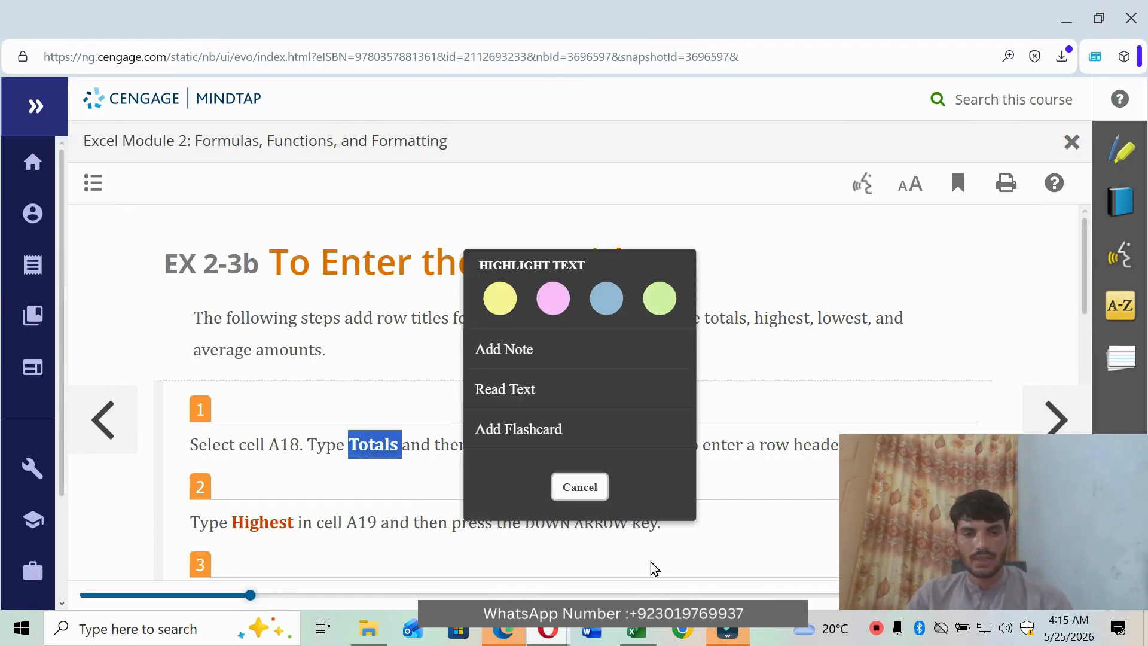
click(637, 629)
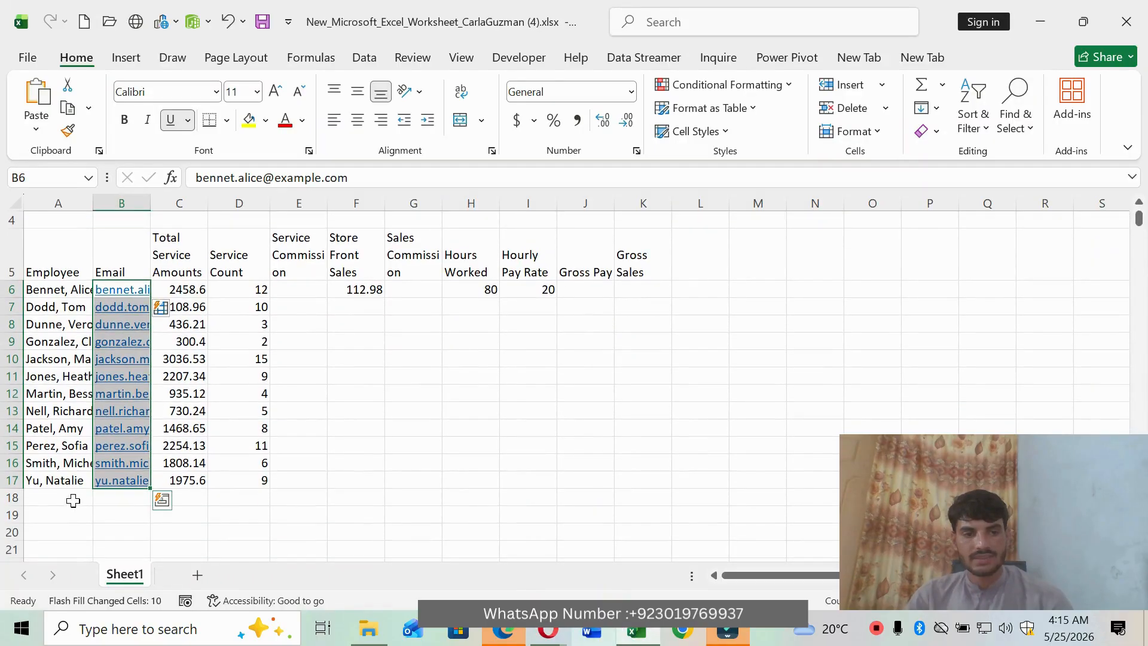
click(73, 501)
click(225, 179)
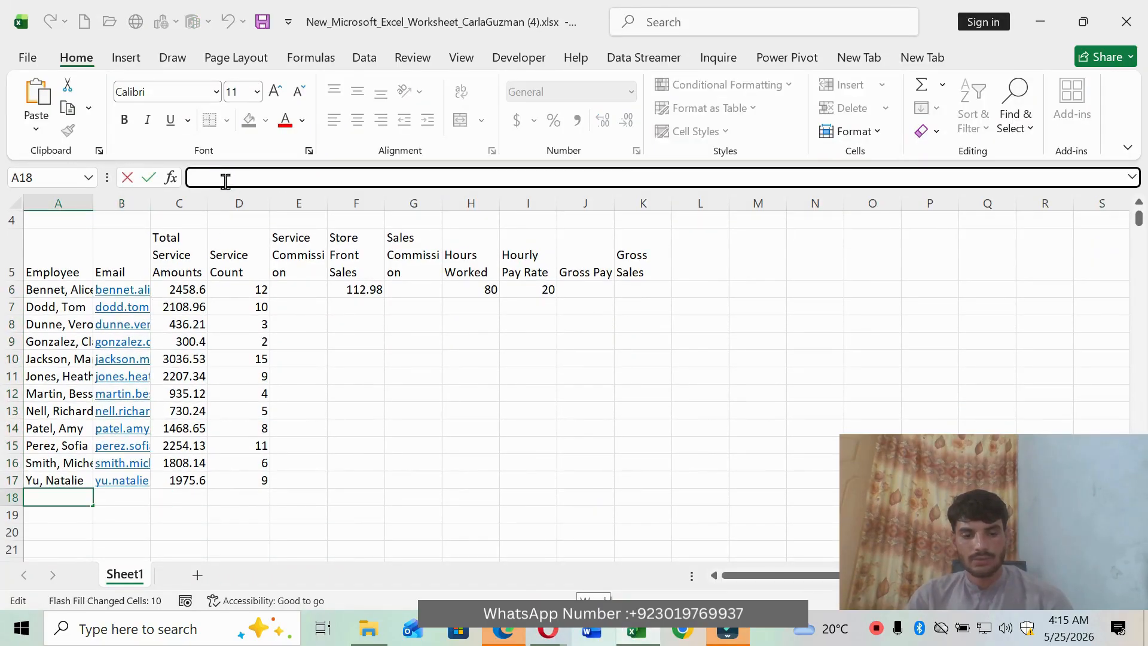
text(Totals)
key(Return)
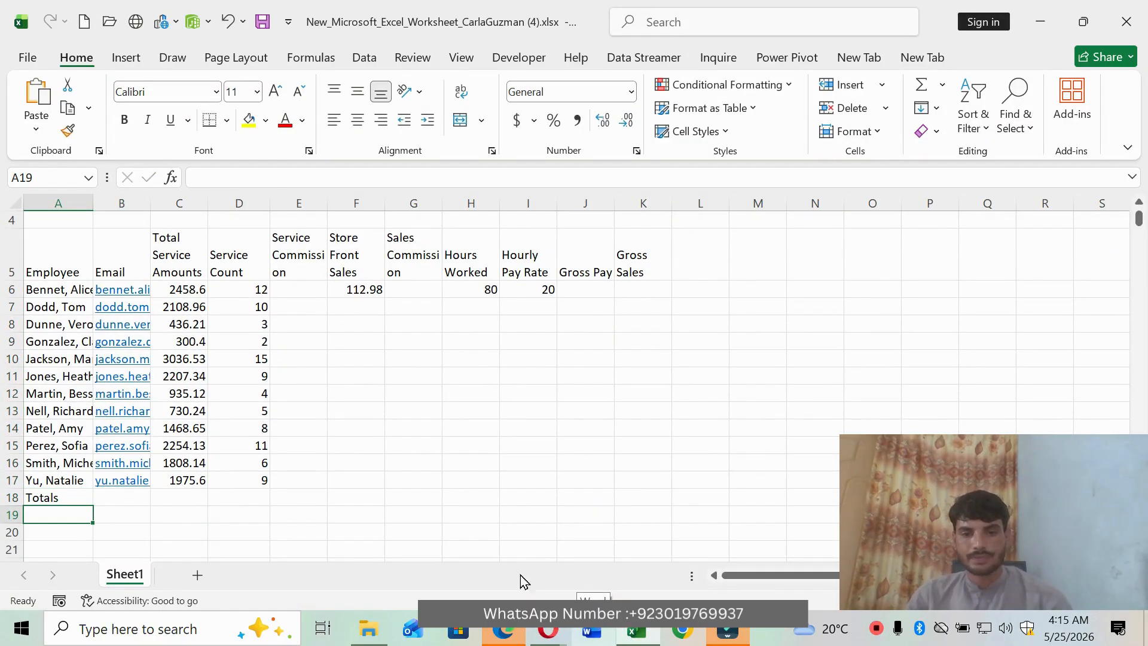
Step: Copy the row title Highest from step 2 on the MindTap page and enter it in cell A19 in Excel
click(548, 629)
click(337, 474)
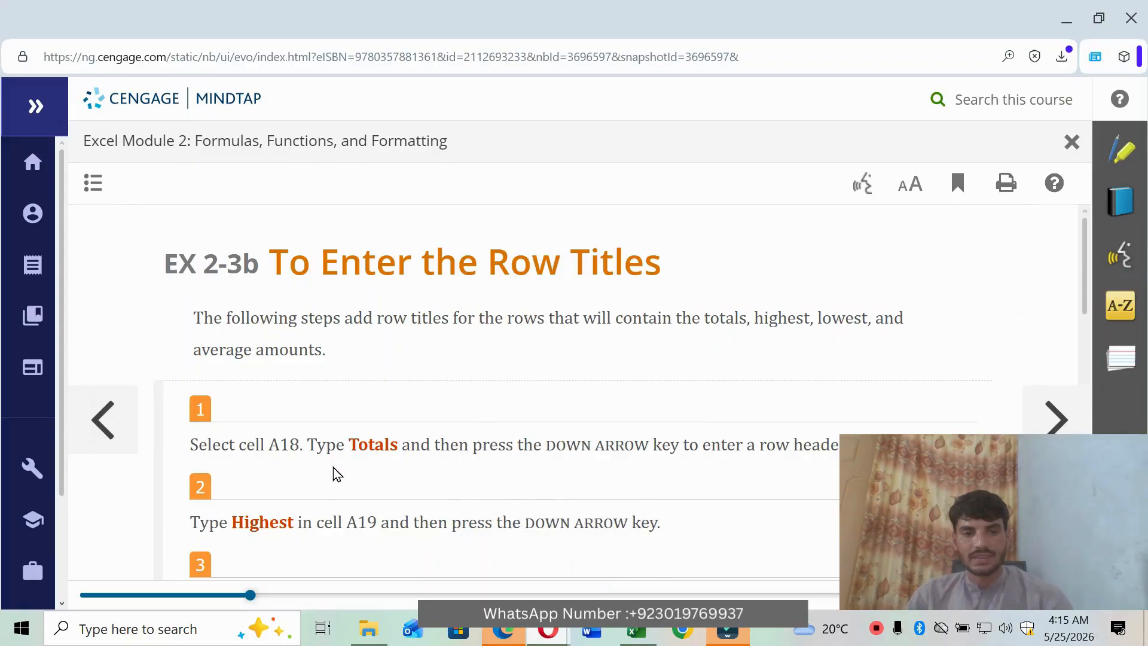
scroll(344, 466, down, 3)
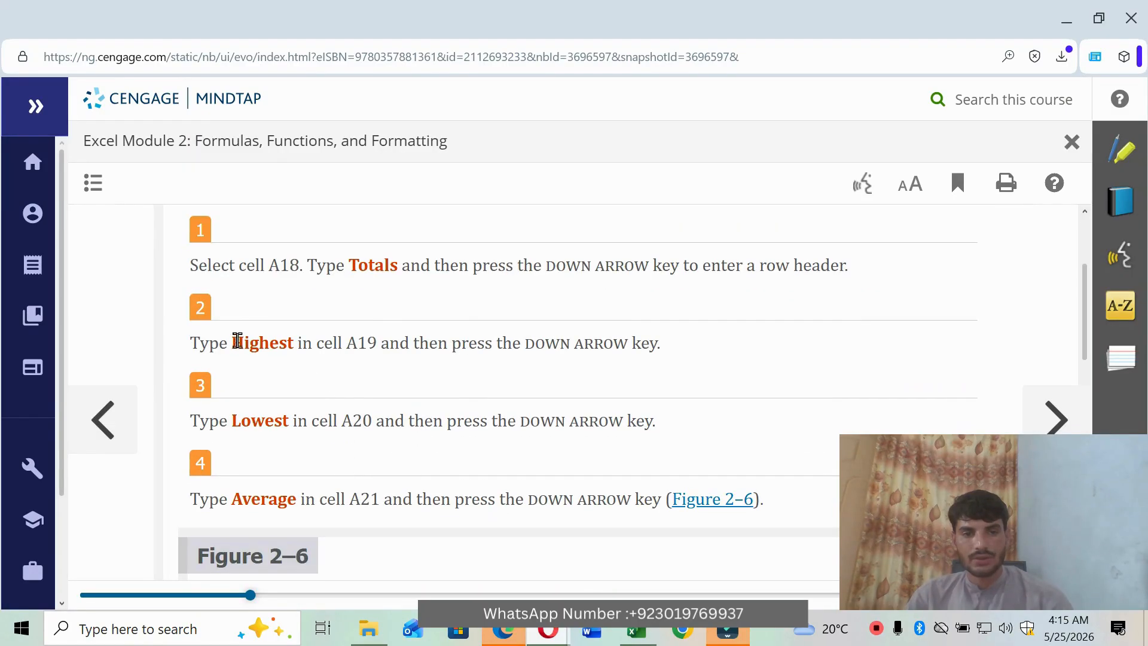
drag(238, 340, 292, 335)
key(ctrl+c)
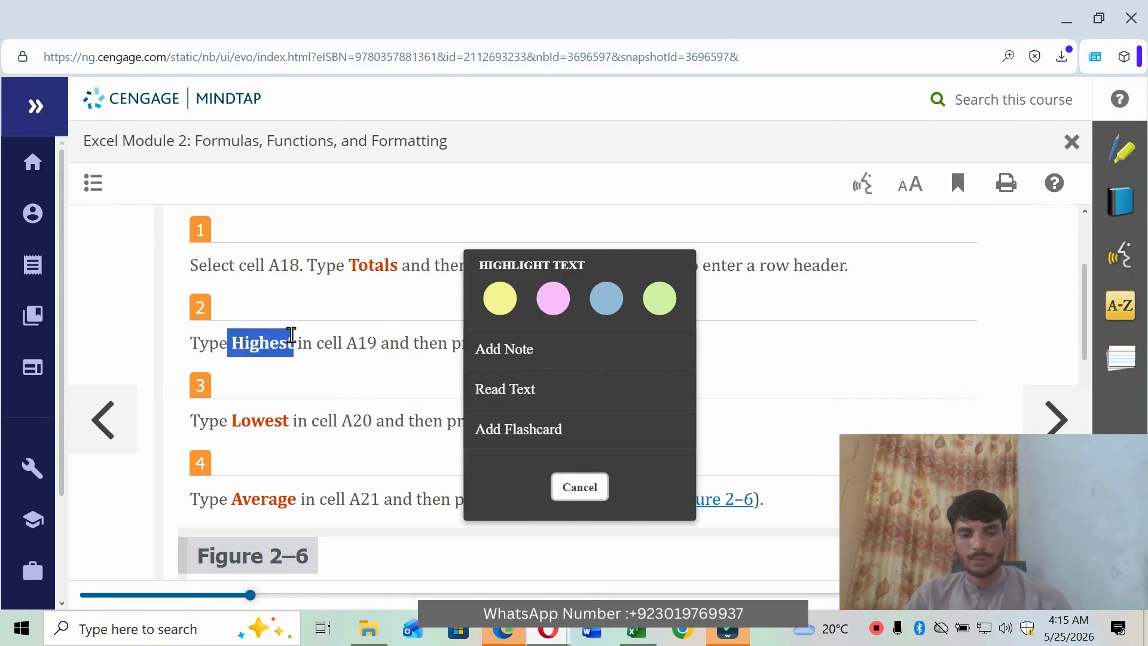
click(628, 634)
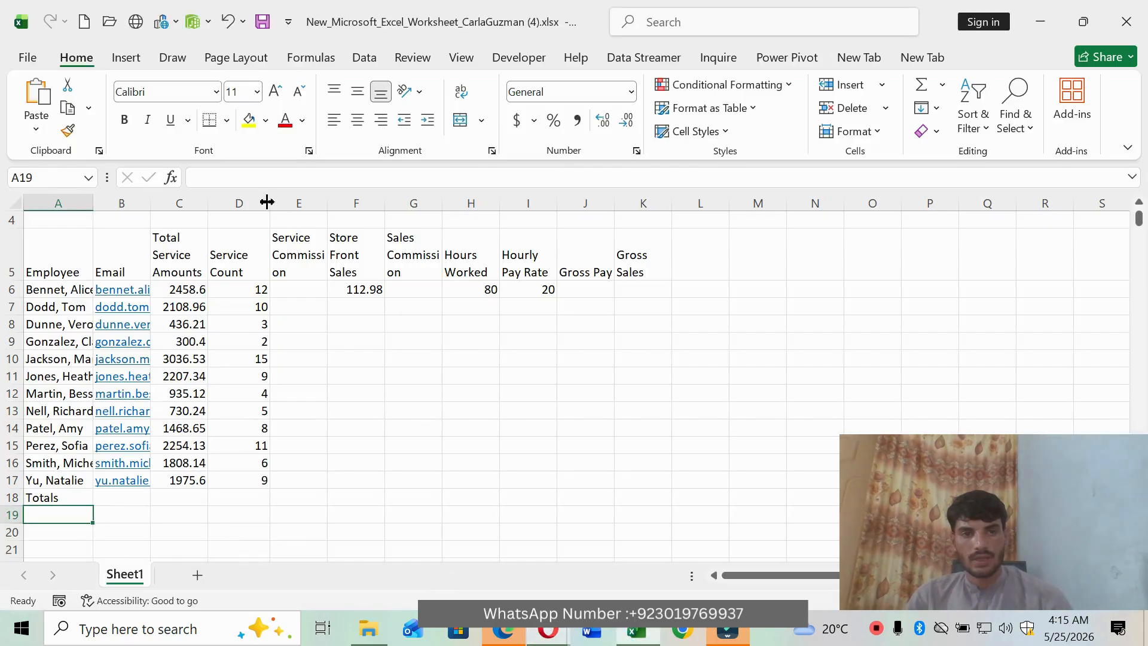
click(257, 178)
key(ctrl+v)
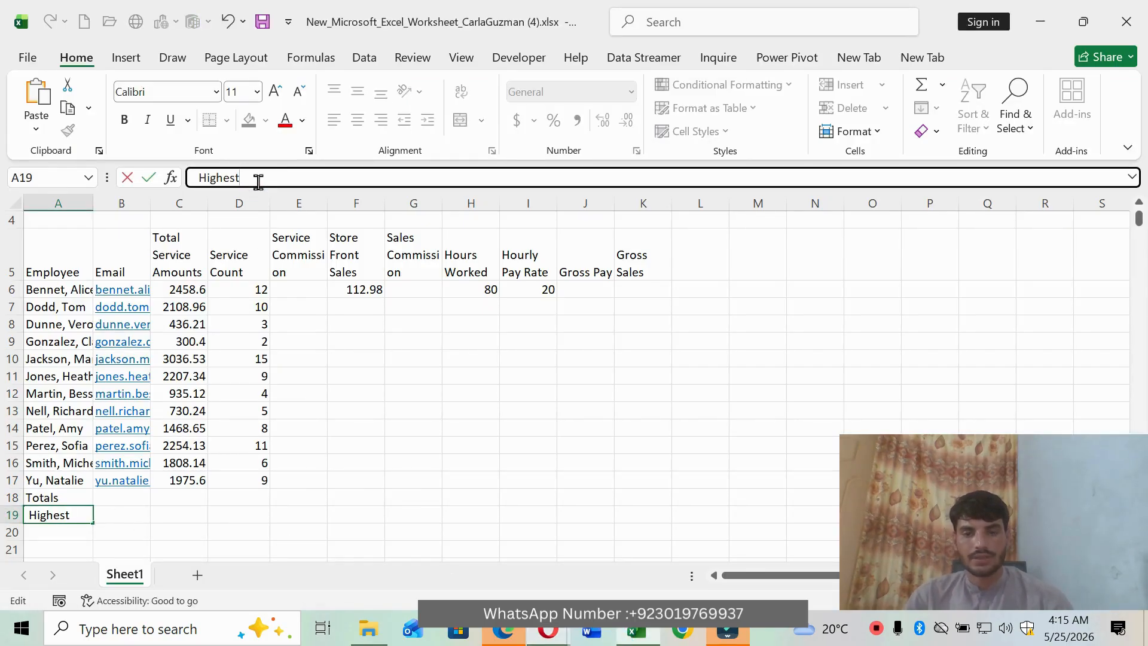
key(Return)
Step: Copy the row title Lowest from step 3 on the MindTap page and enter it in cell A20 in Excel
click(547, 629)
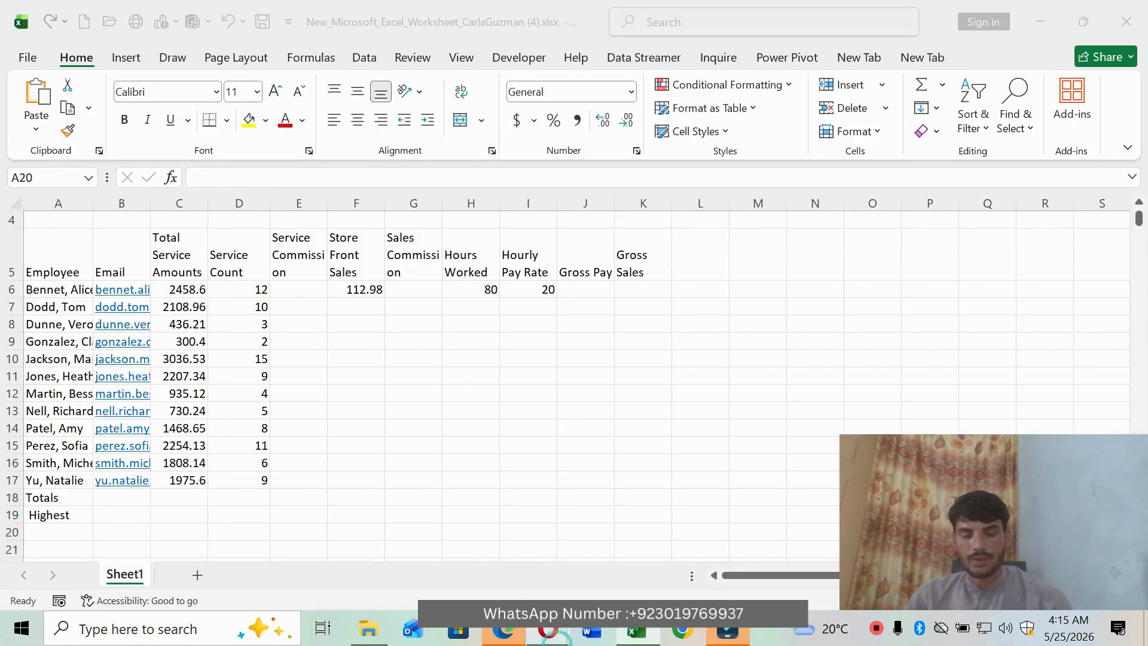
click(494, 540)
click(322, 448)
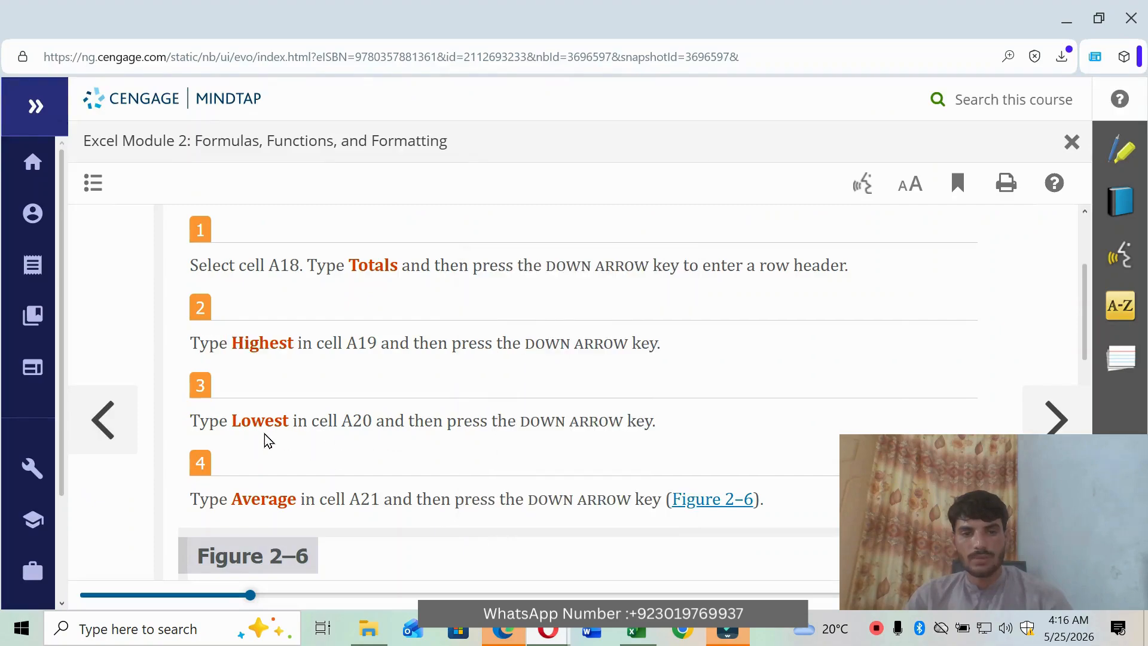
drag(234, 421, 291, 419)
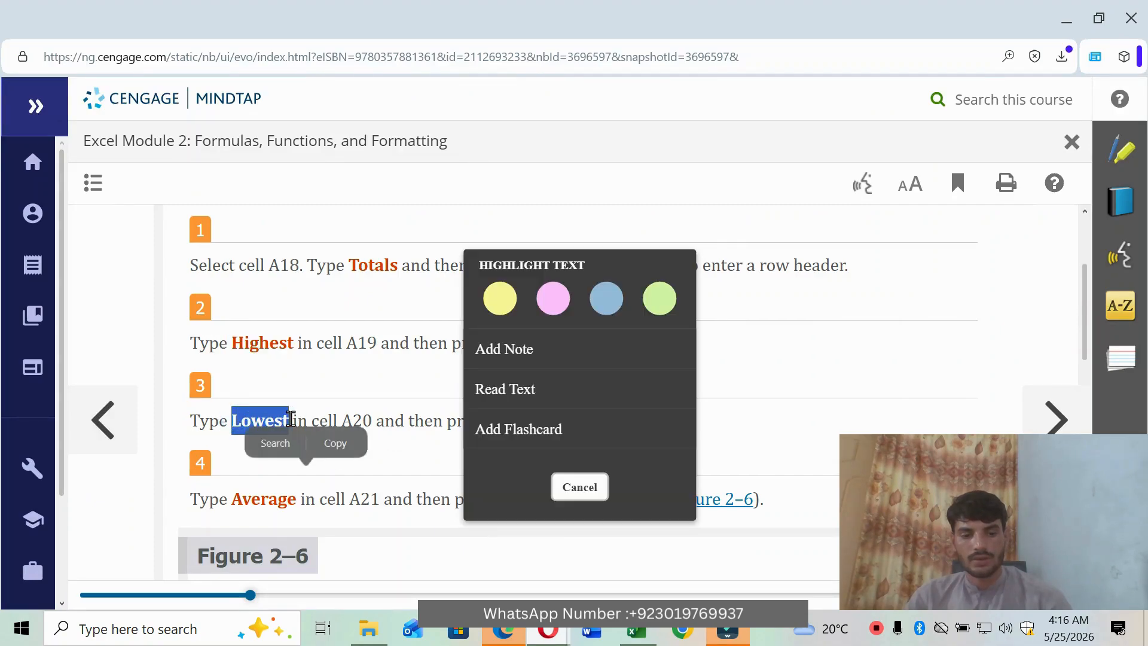
click(637, 629)
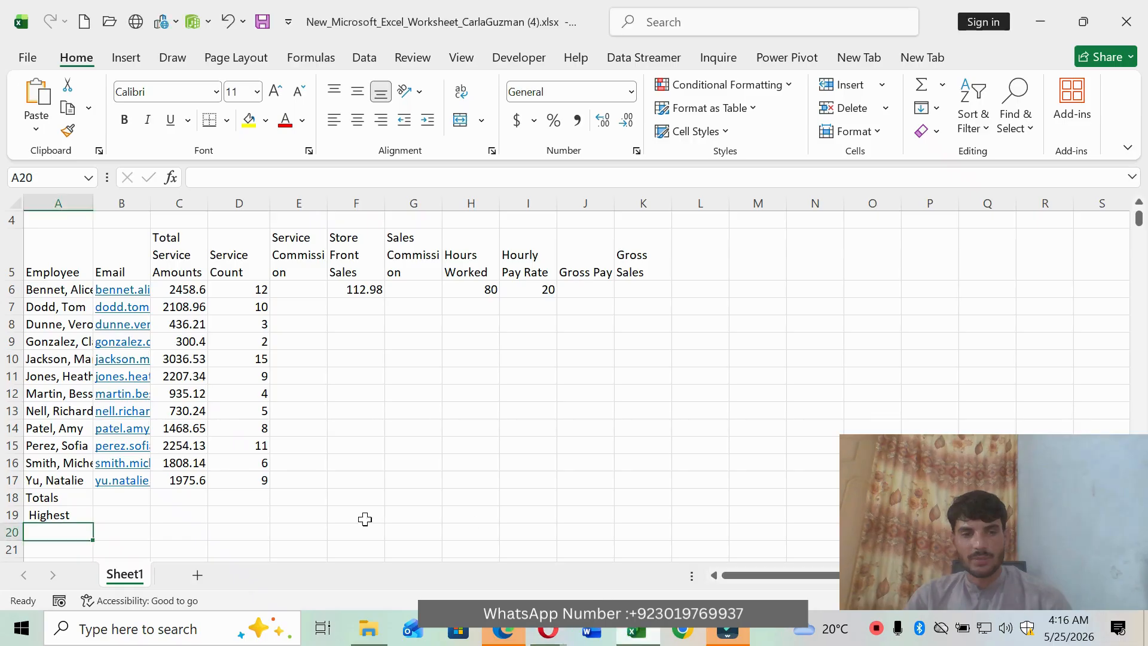
click(258, 175)
text(Lowest)
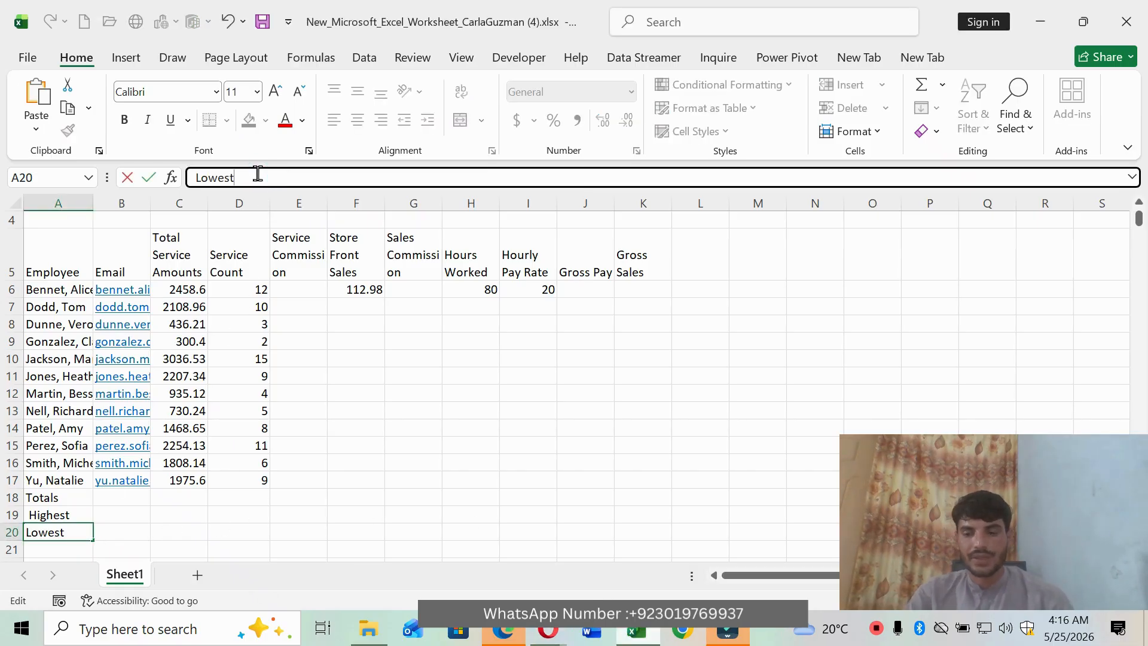
key(Return)
Step: Copy the row title Average from step 4 on the MindTap page and enter it in cell A21 in Excel
click(547, 629)
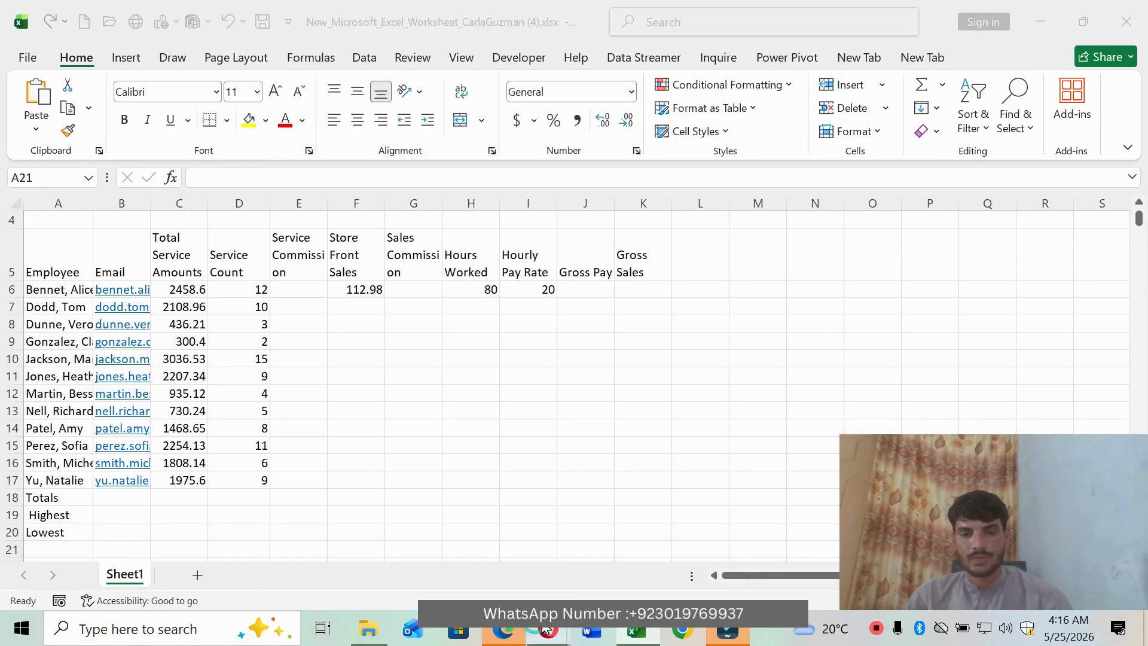
click(350, 475)
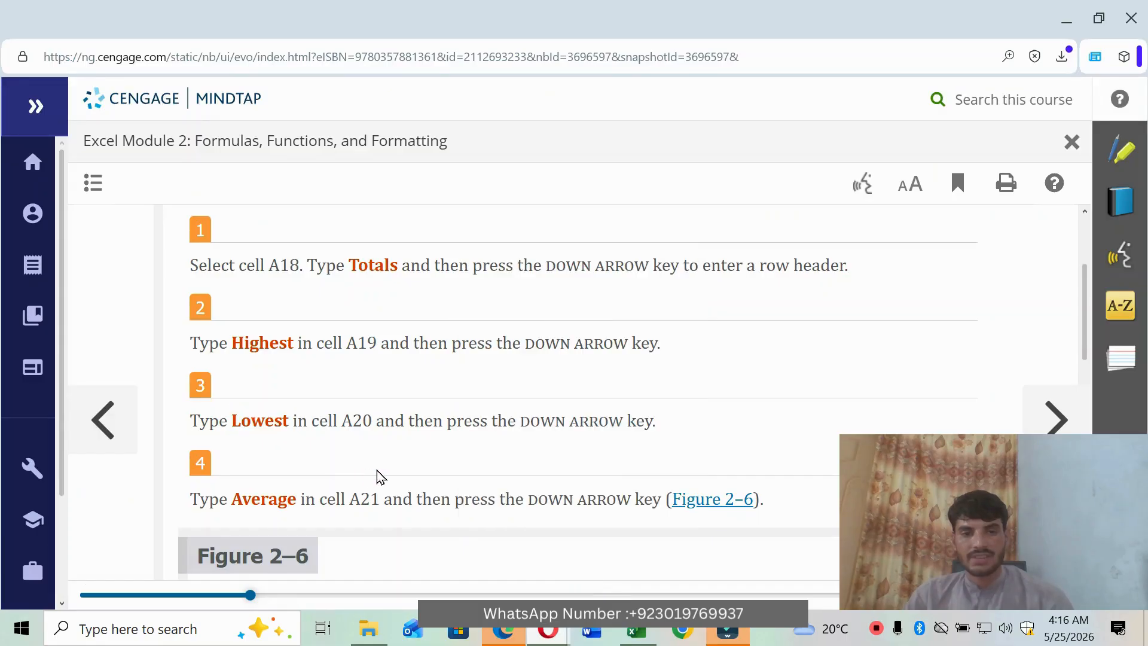
scroll(377, 477, down, 2)
drag(232, 411, 293, 407)
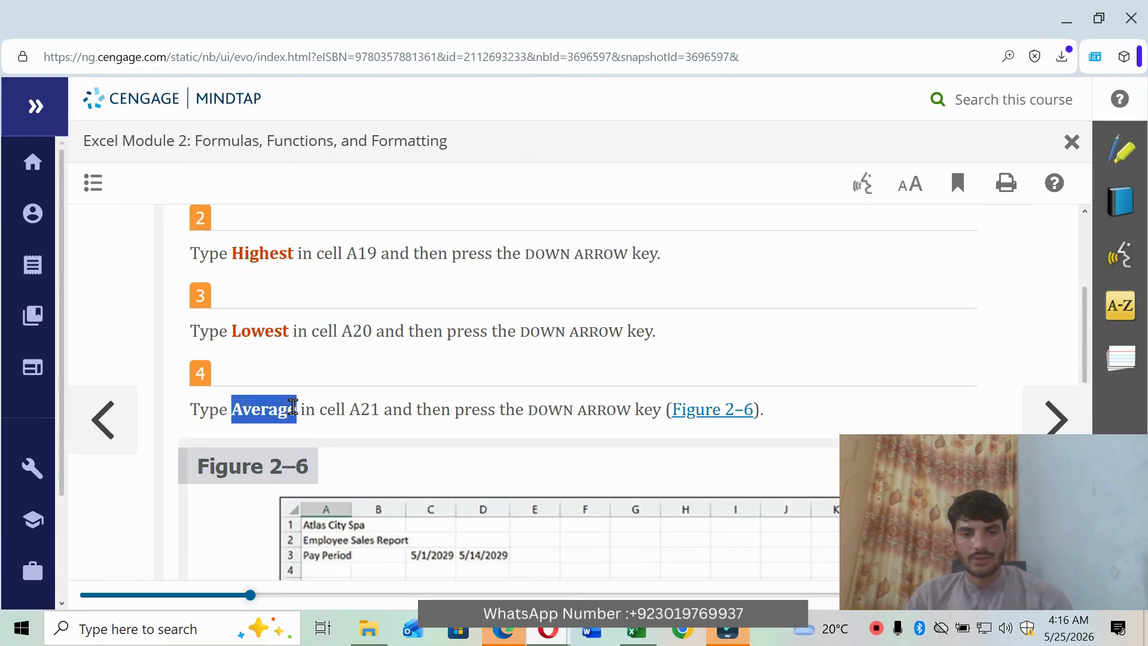
click(637, 631)
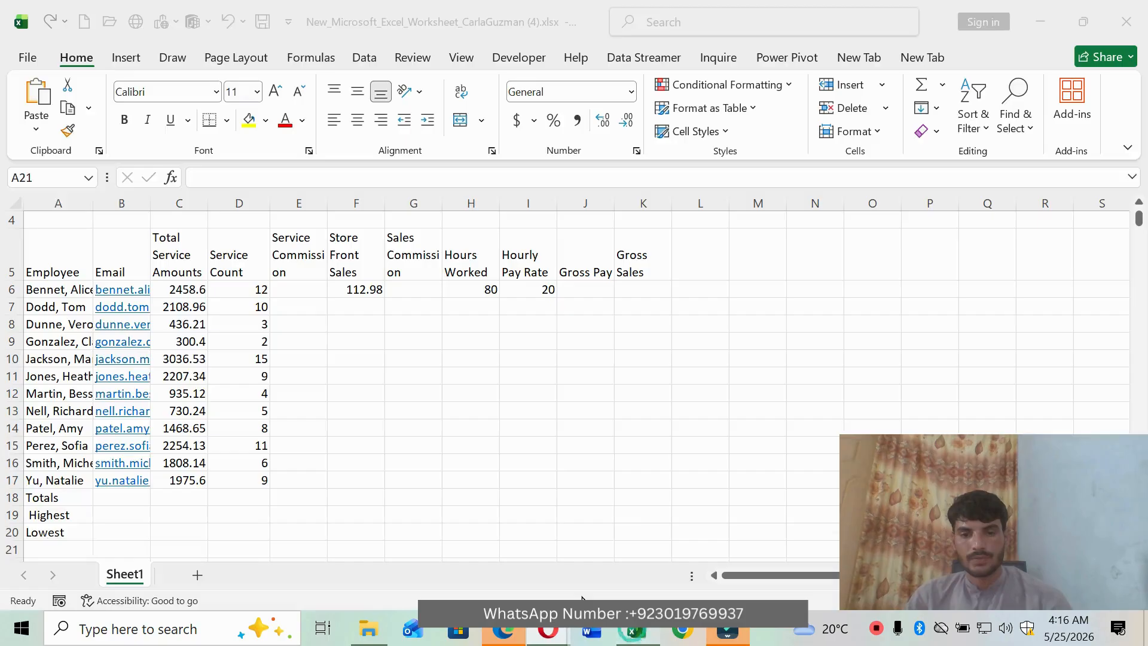
click(226, 177)
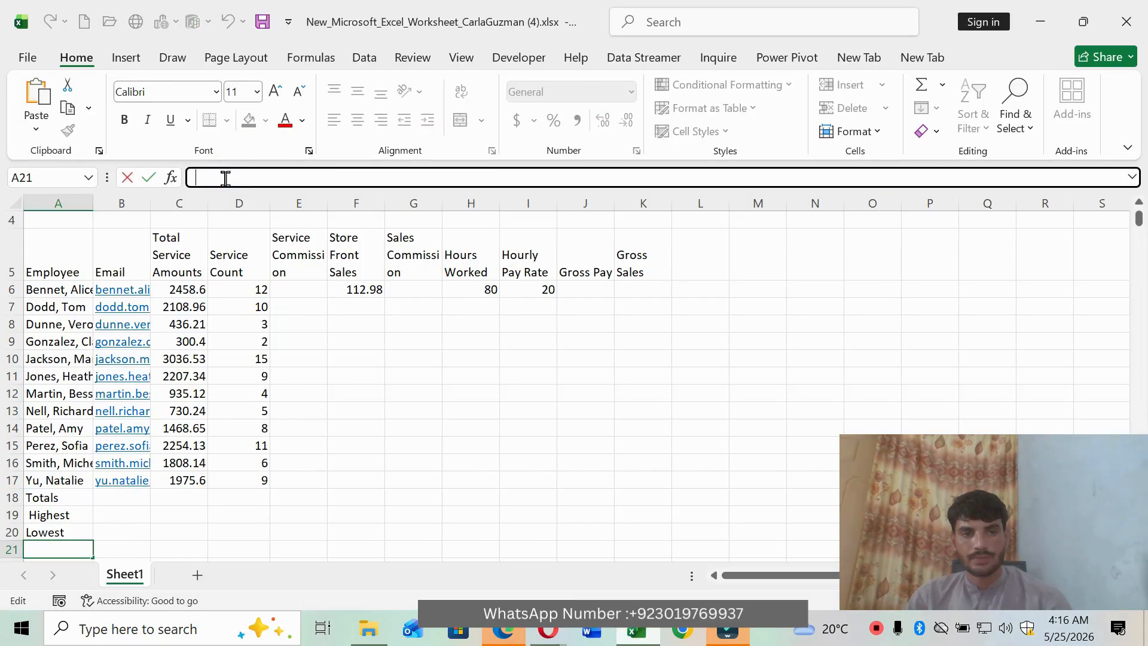
text(Average)
key(Return)
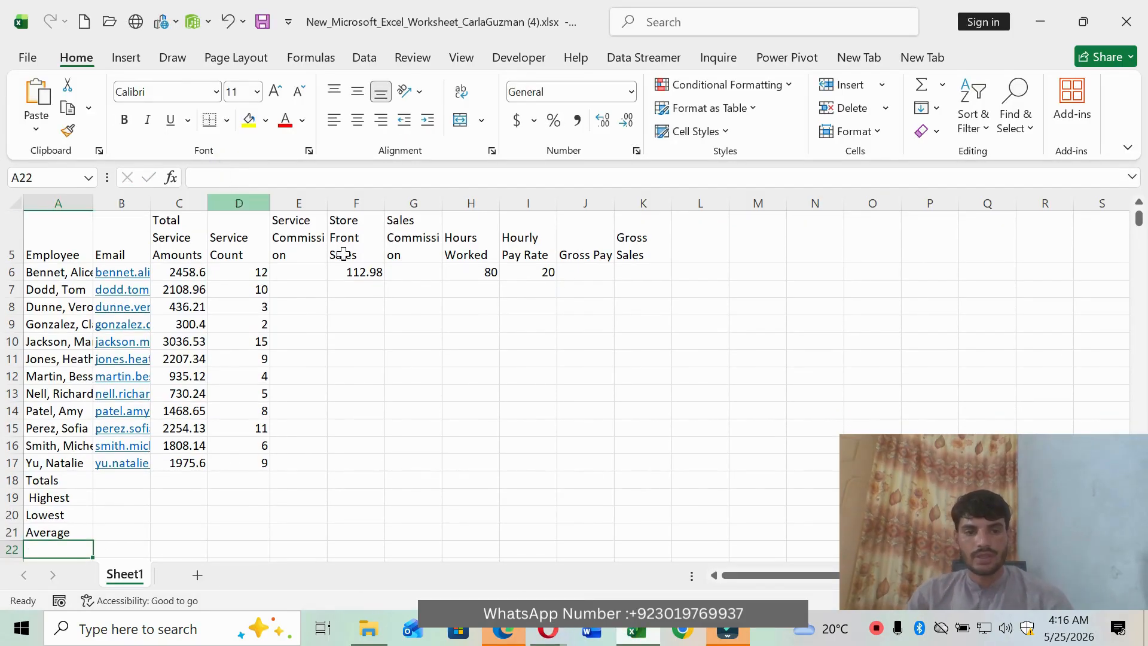
Step: Switch to the MindTap textbook, look over Figure 2-6 and advance to section EX 2-3c, To Change the Sheet Tab Name and Color
mouse_move(547, 631)
click(602, 541)
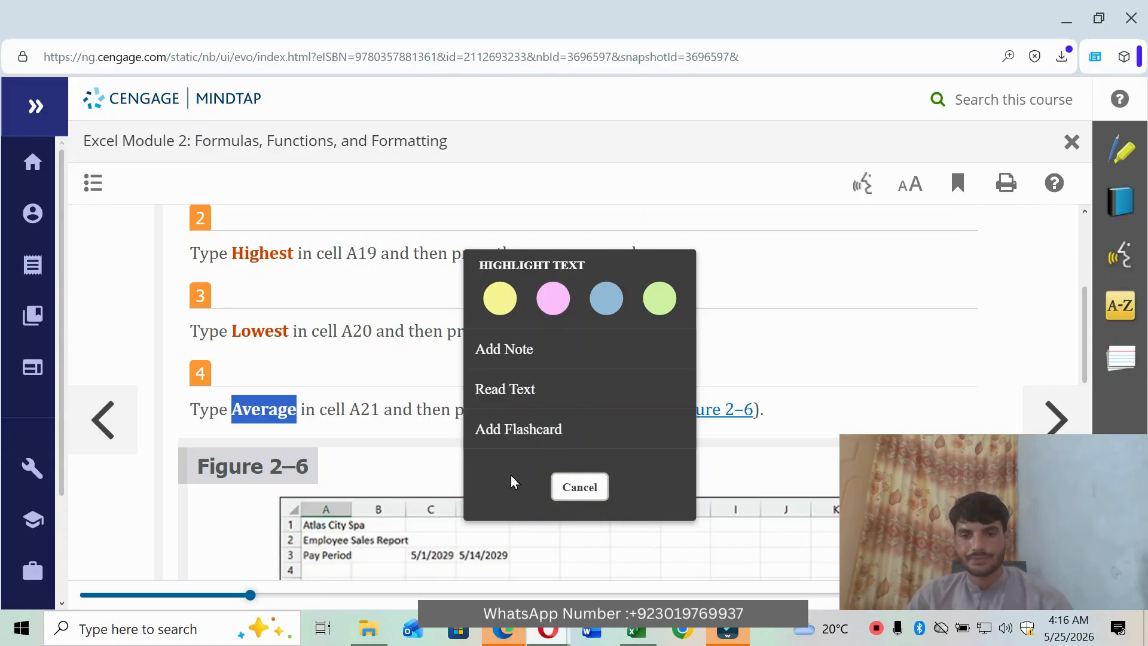
scroll(353, 423, down, 3)
click(227, 444)
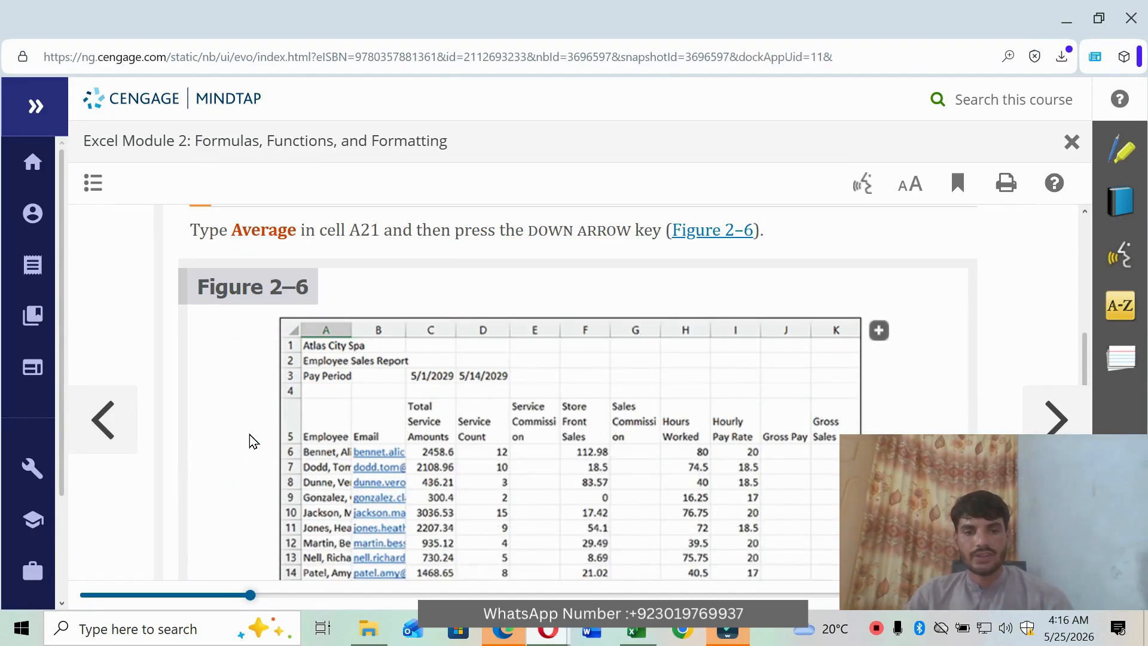
click(384, 470)
click(1069, 143)
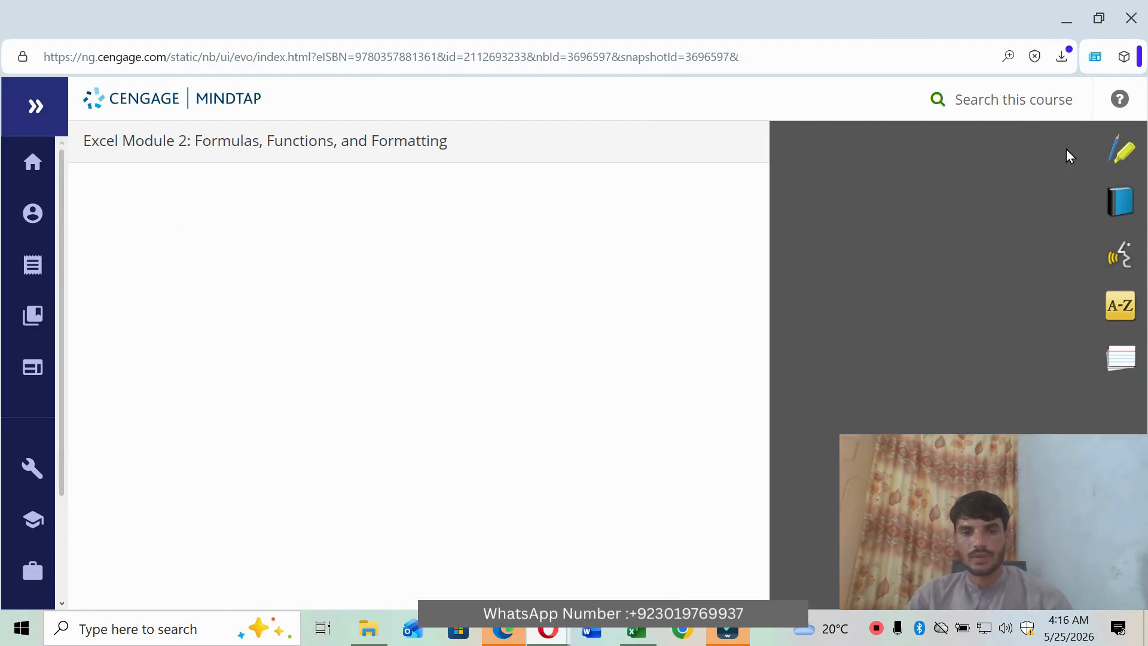
scroll(461, 389, down, 5)
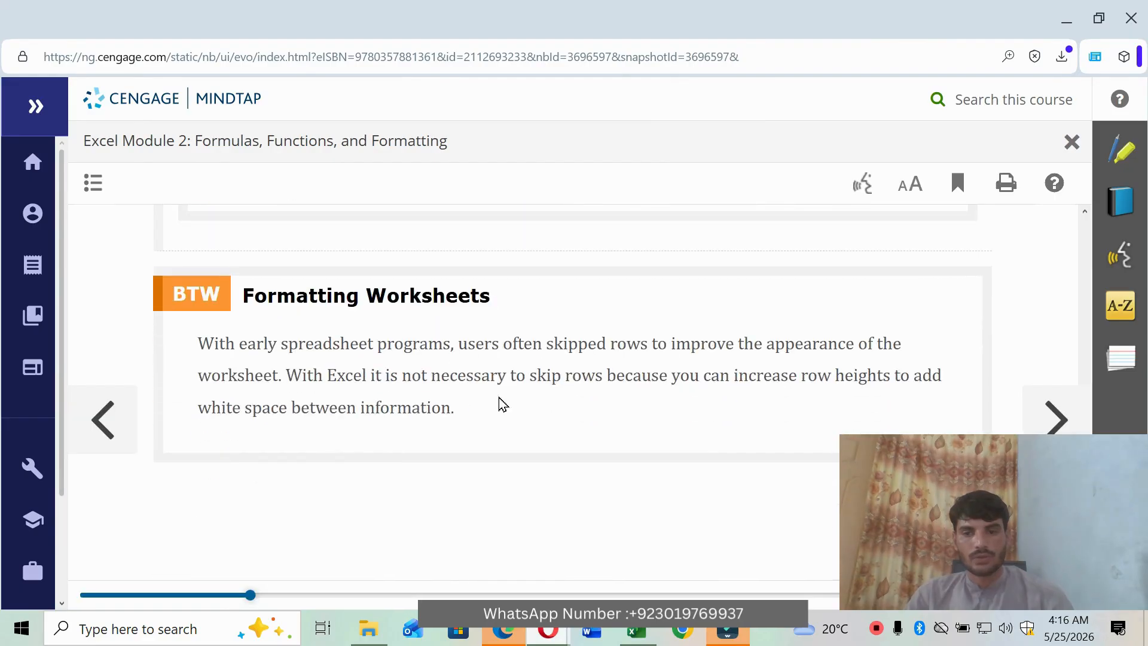
click(1069, 411)
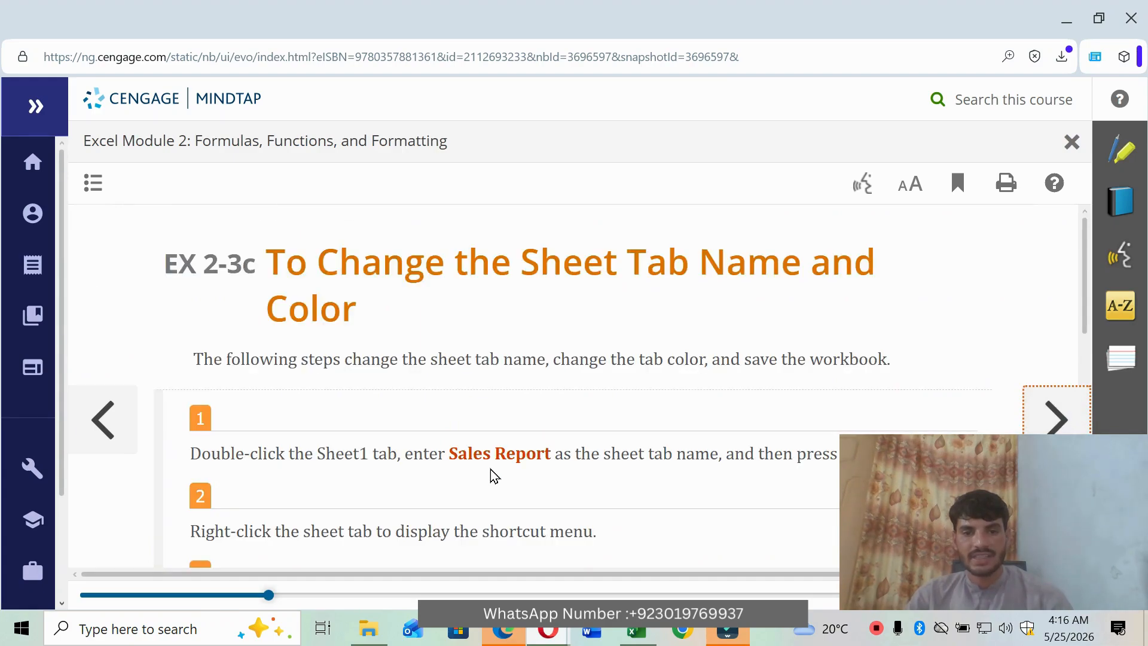
Step: Copy the sheet name Sales Report from step 1 on the MindTap page and rename the Sheet1 tab in Excel with it
drag(453, 451, 554, 454)
key(ctrl+c)
click(637, 629)
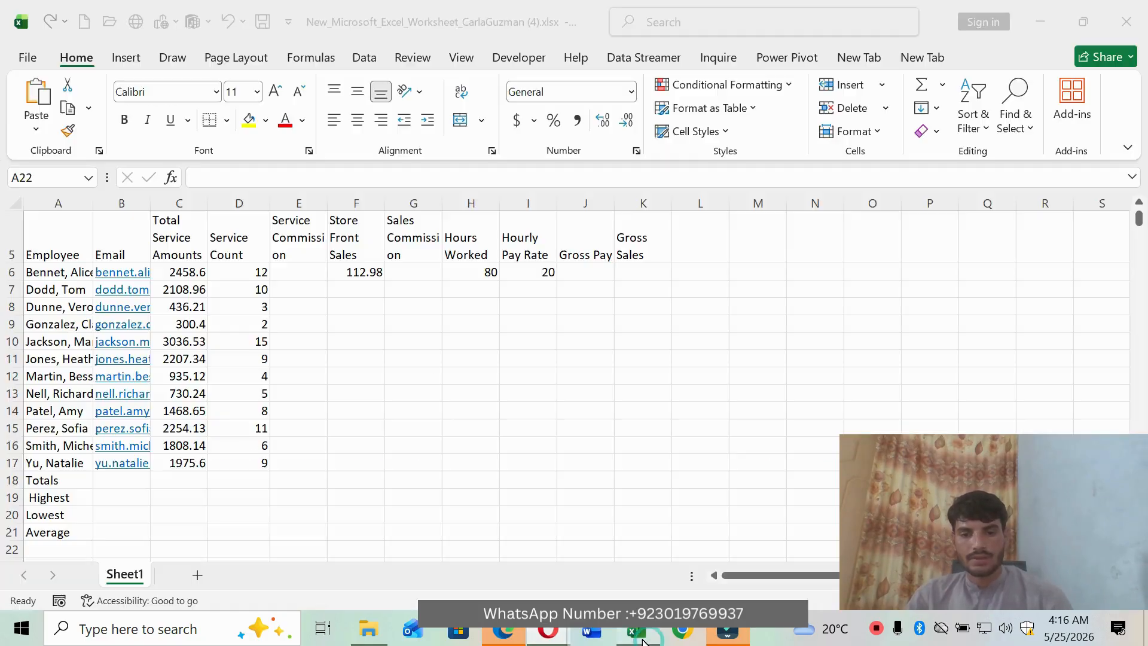
right_click(135, 584)
click(185, 377)
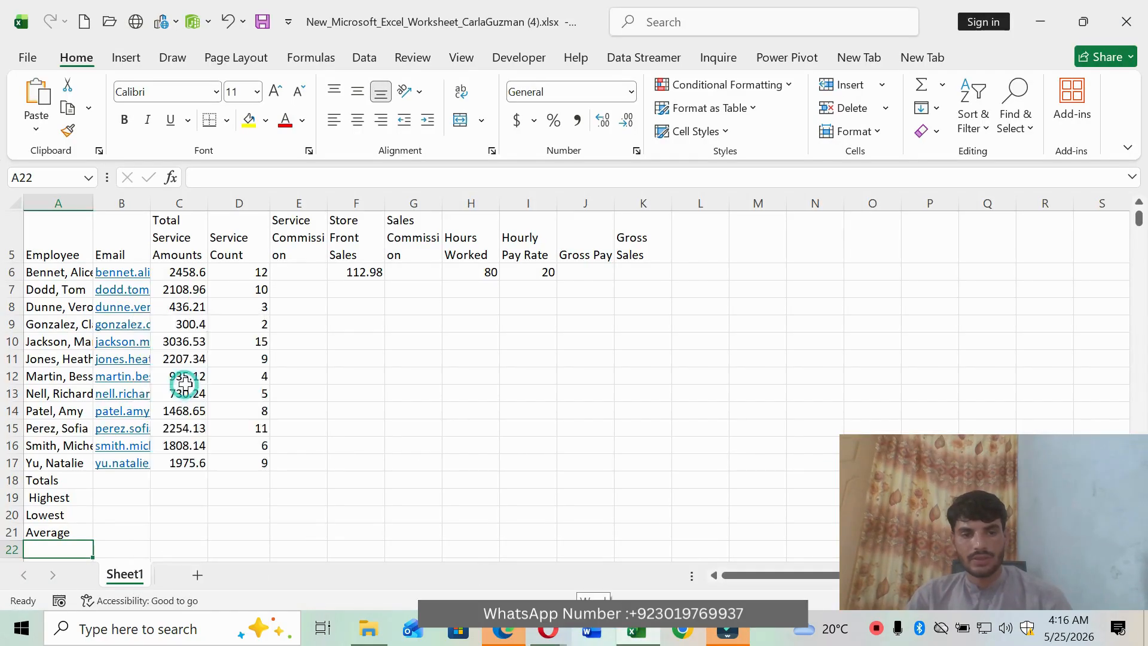
key(ctrl+v)
key(Return)
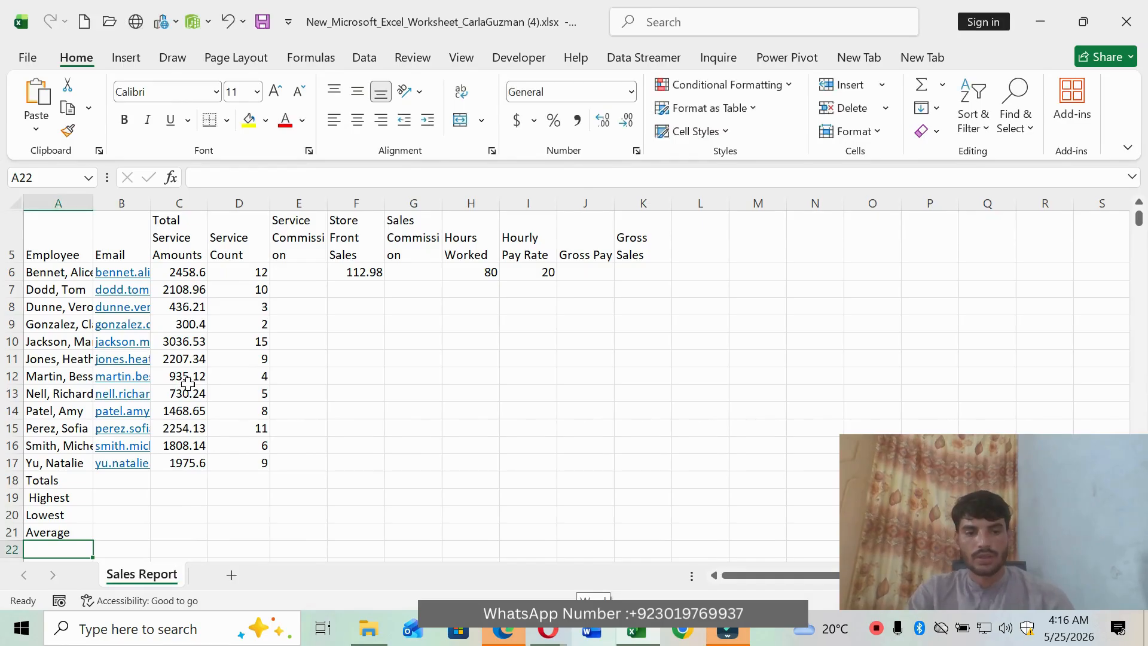
Step: Read steps 2 and 3 on the MindTap page and apply the Green, Accent 6 theme color to the Sales Report sheet tab in Excel
click(549, 630)
click(577, 567)
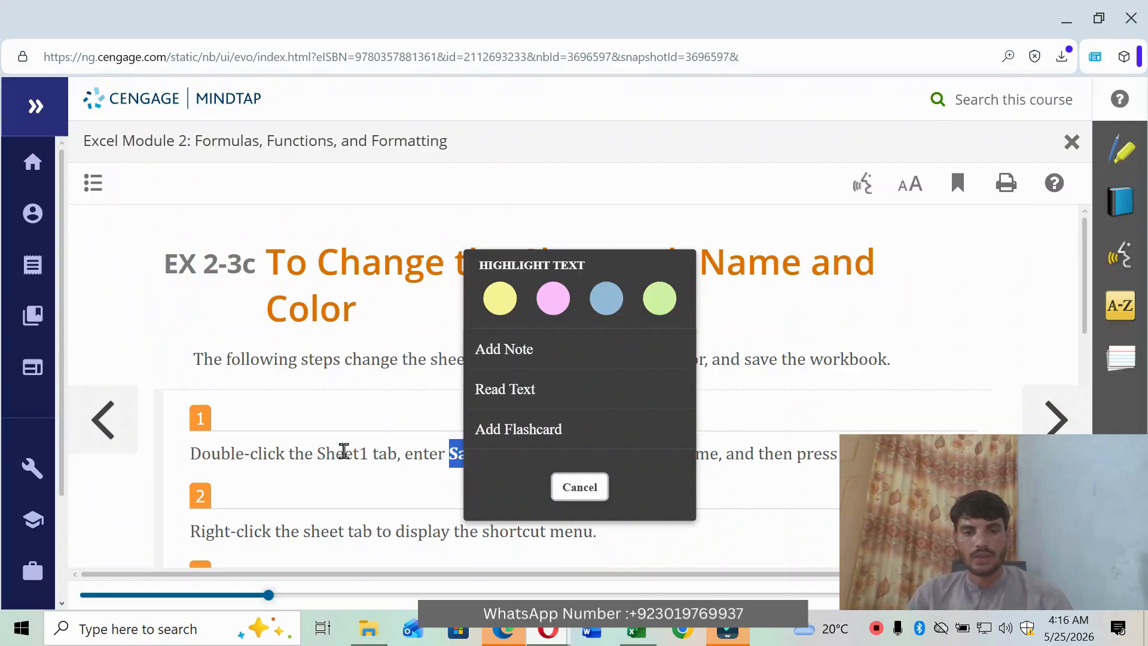
click(351, 468)
scroll(364, 470, down, 1)
scroll(368, 477, down, 1)
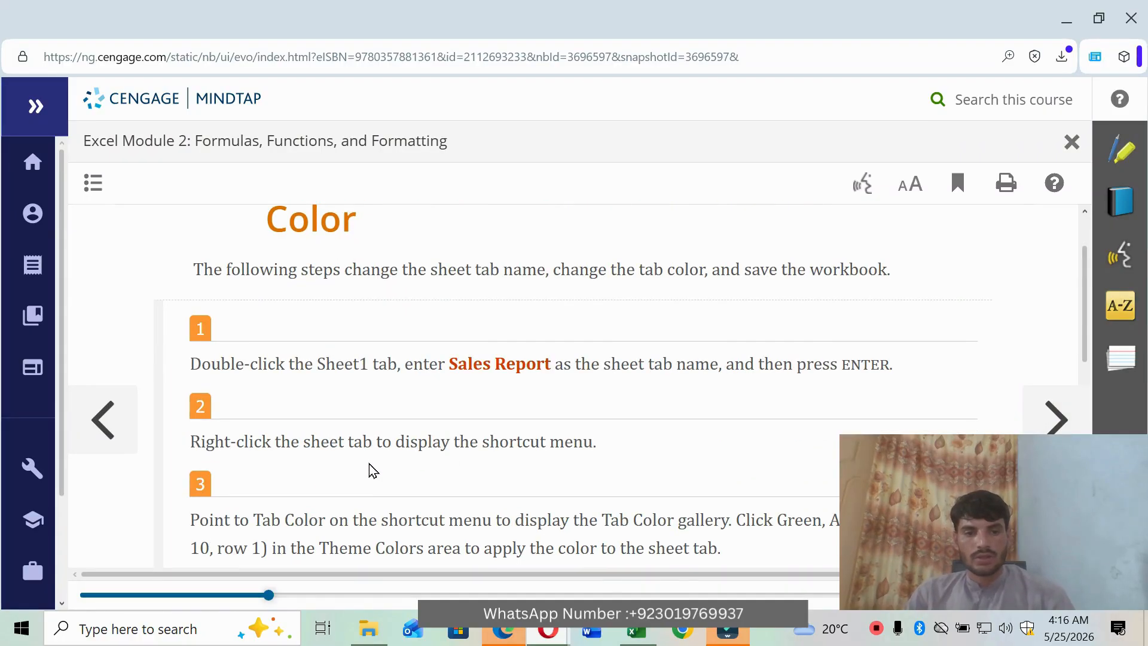
scroll(390, 477, down, 3)
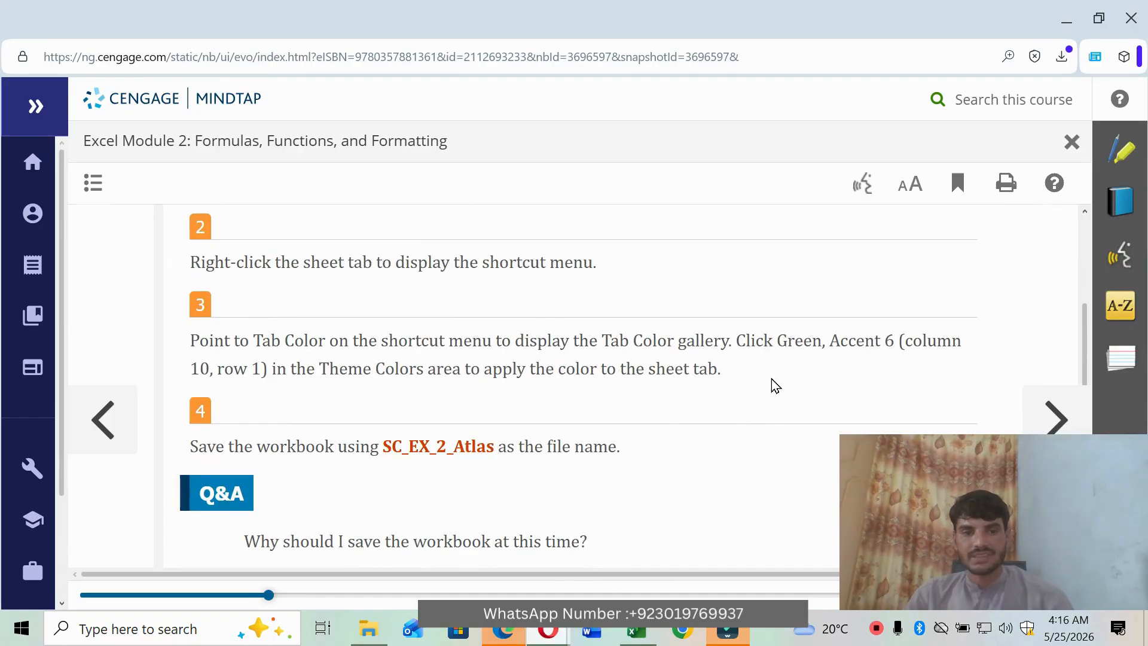
click(636, 631)
right_click(184, 587)
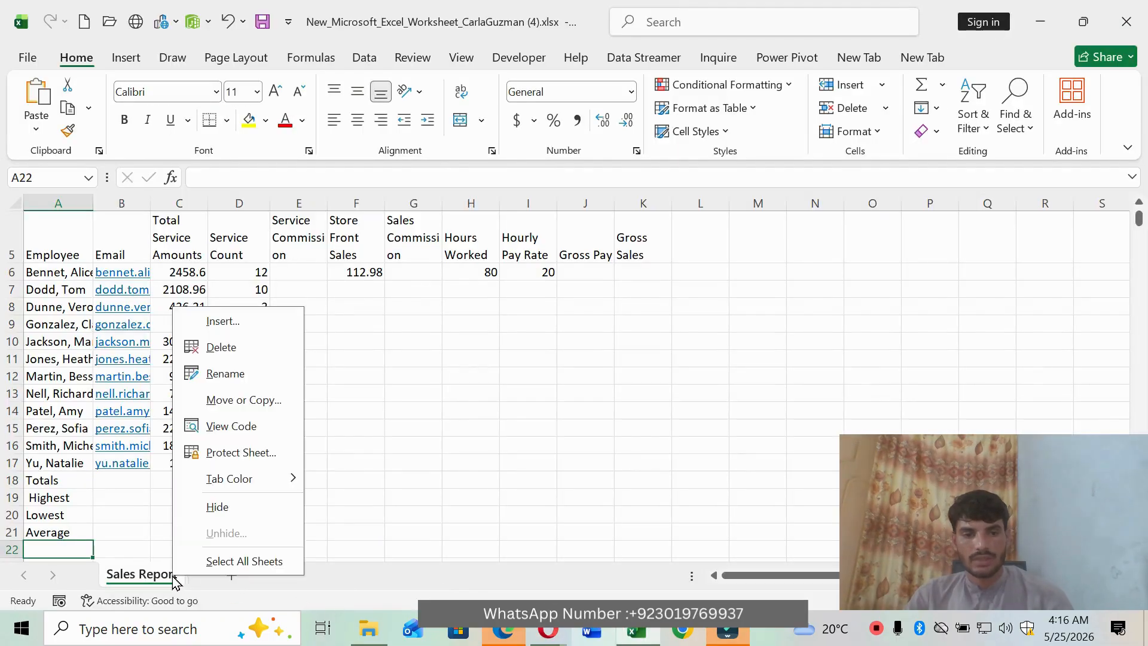
mouse_move(261, 482)
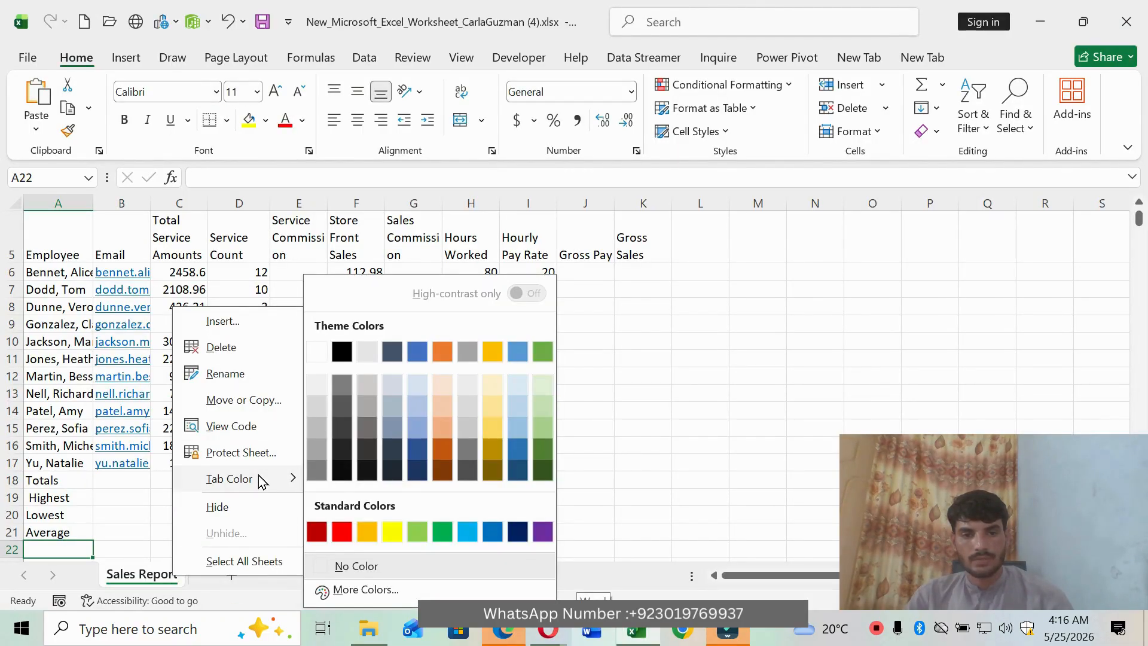
click(545, 355)
click(533, 392)
Step: Copy the file name SC_EX_2_Atlas from step 4 on the MindTap page
mouse_move(550, 630)
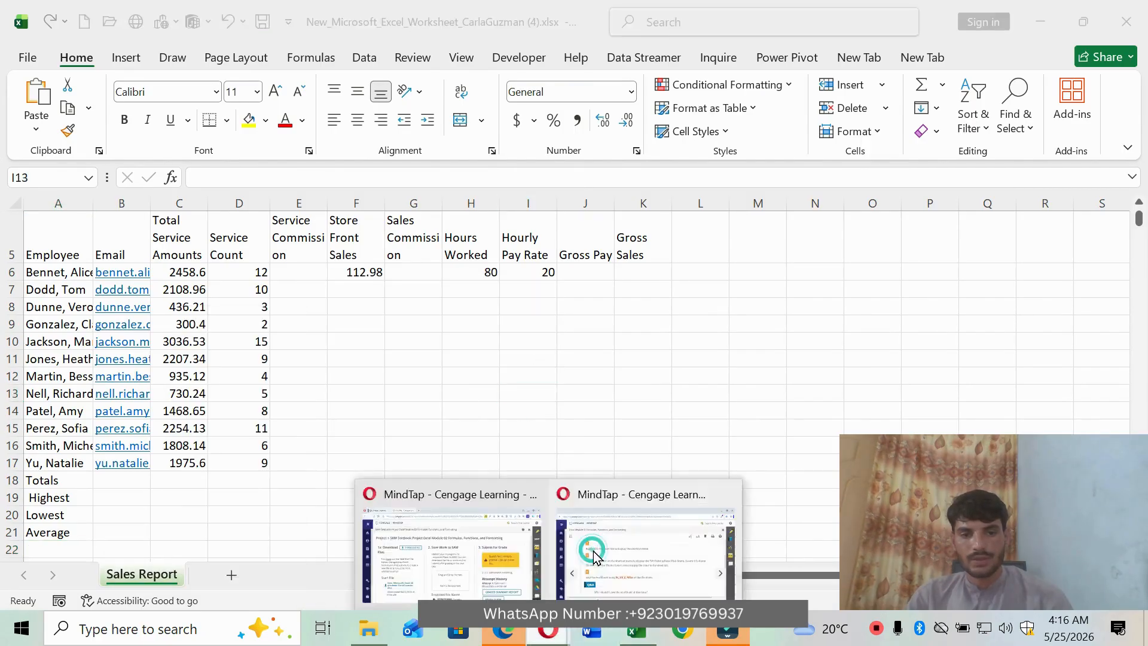
click(498, 488)
scroll(498, 488, down, 6)
scroll(498, 488, up, 5)
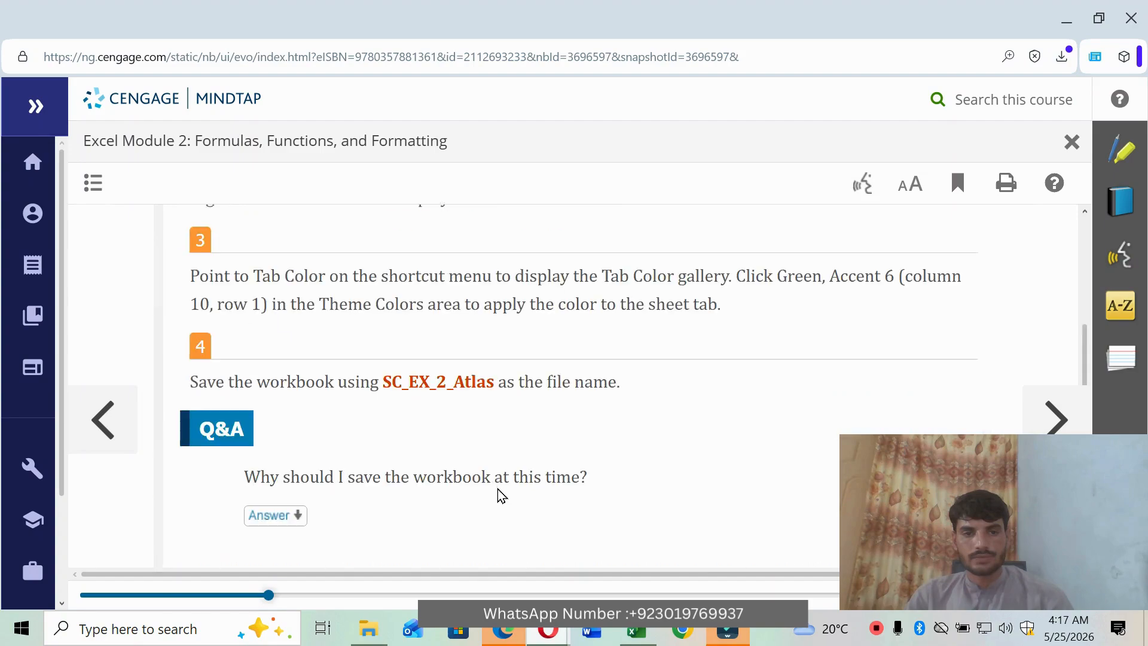
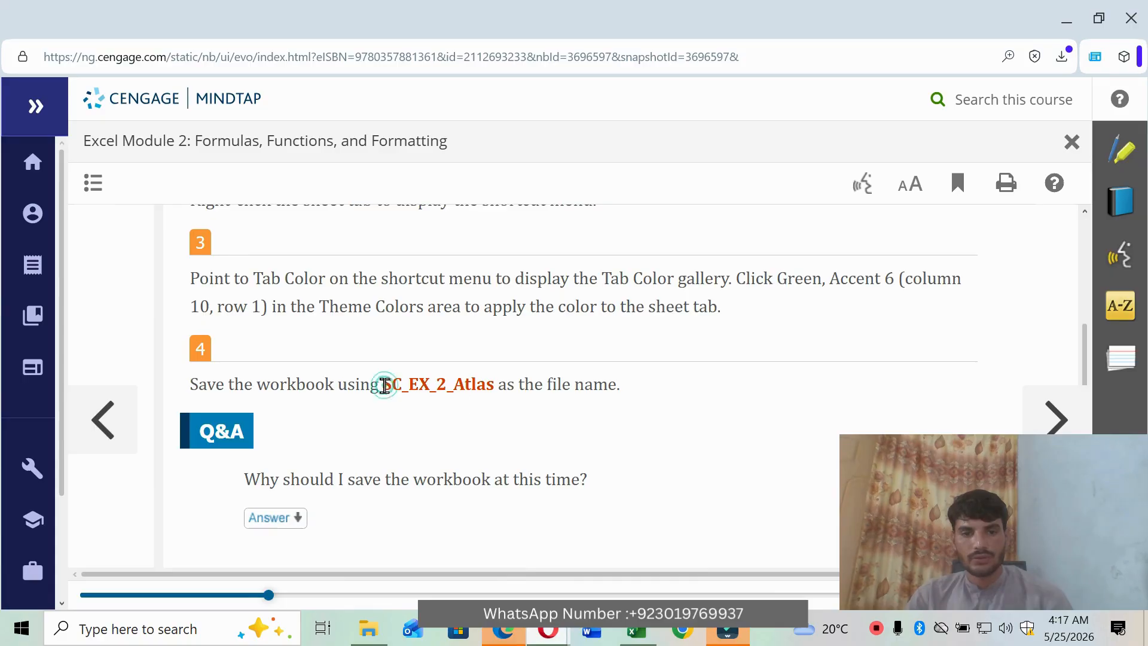
drag(383, 385, 497, 389)
key(ctrl+c)
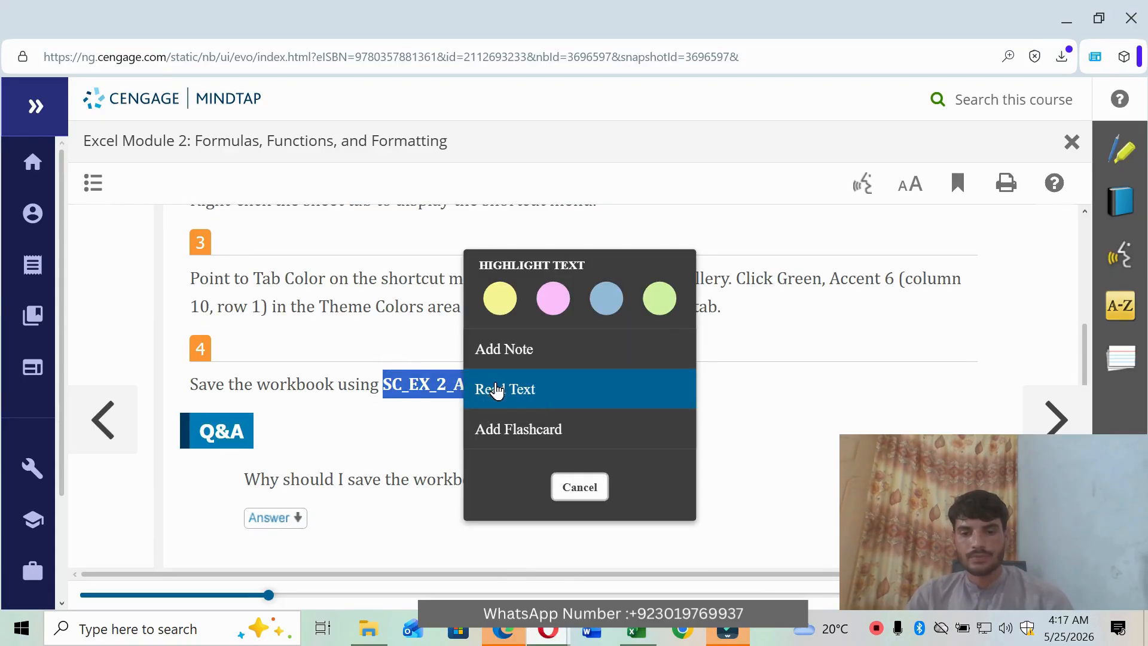
Step: Save the Excel workbook as SC_EX_2_Atlas on Local Disk (D:)
click(637, 629)
click(22, 59)
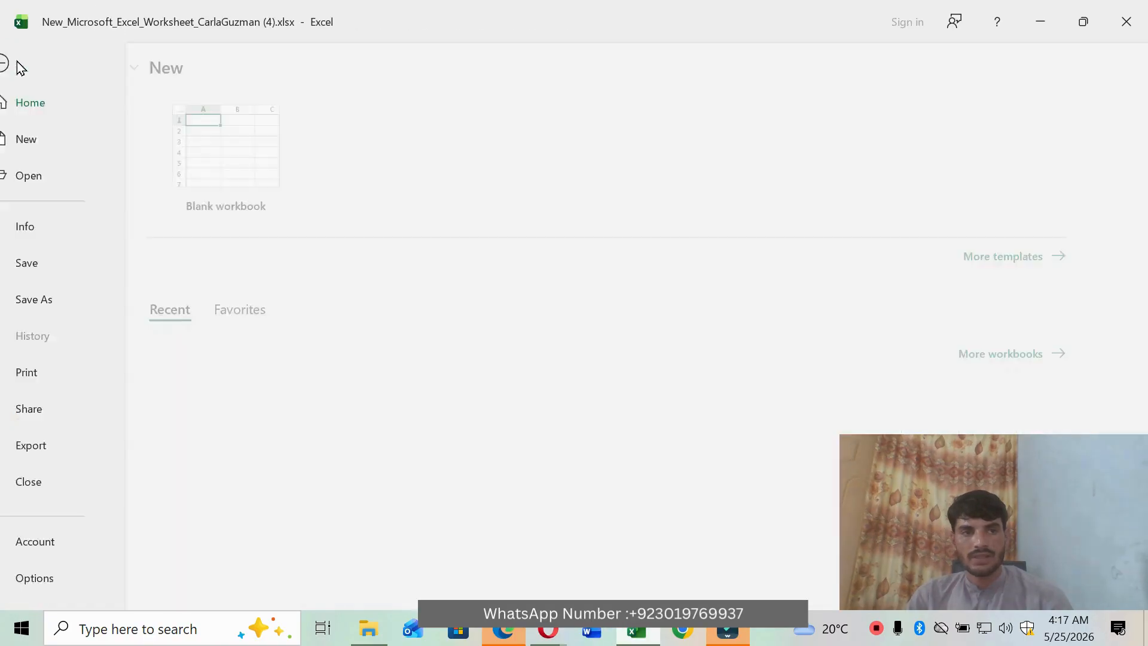
click(56, 297)
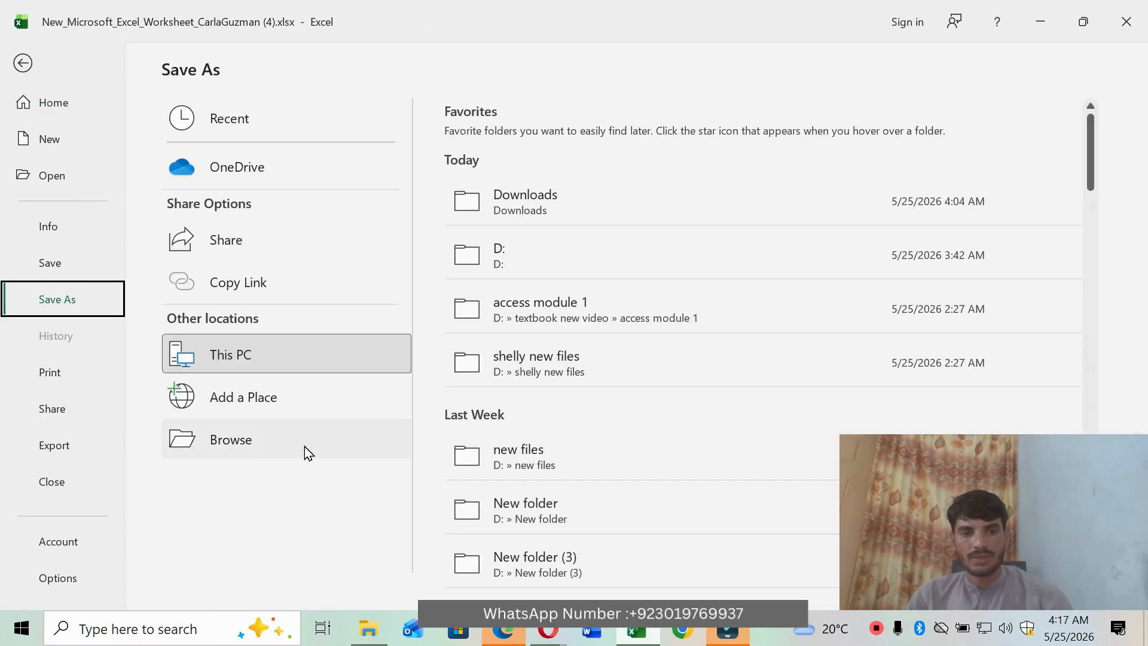
click(303, 446)
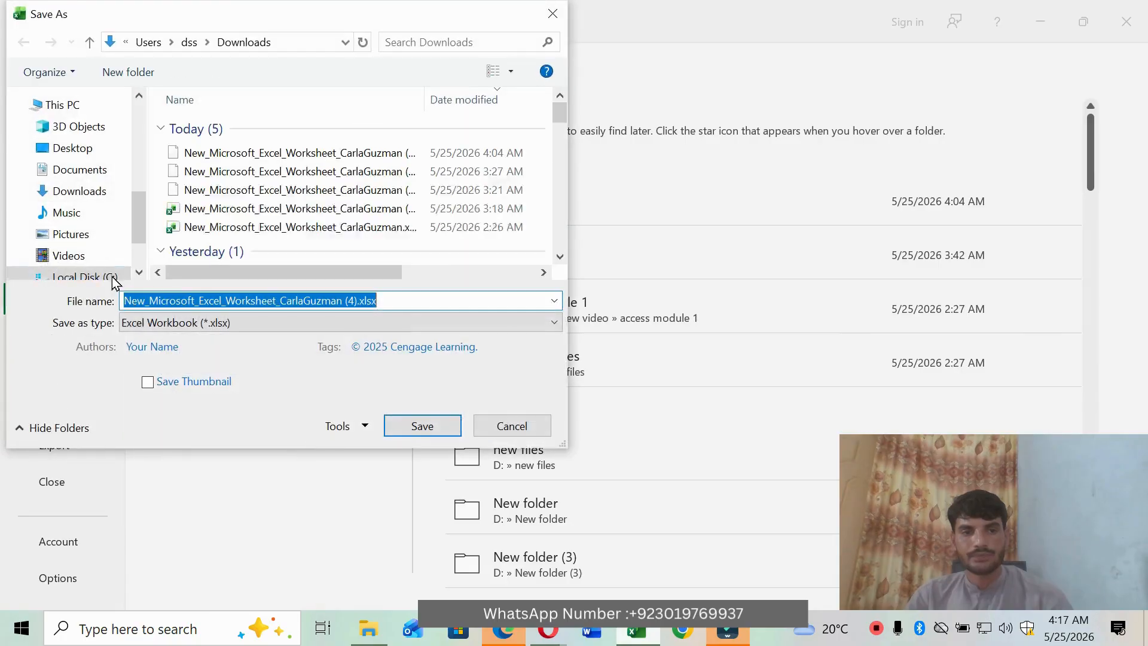
click(108, 274)
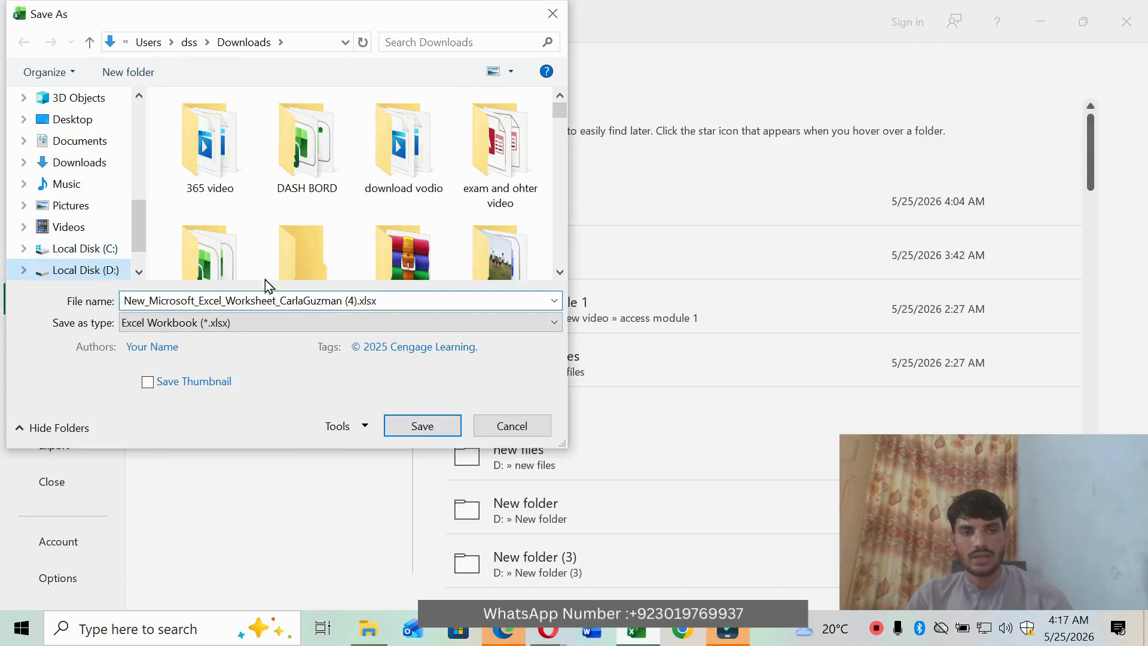
key(ctrl+v)
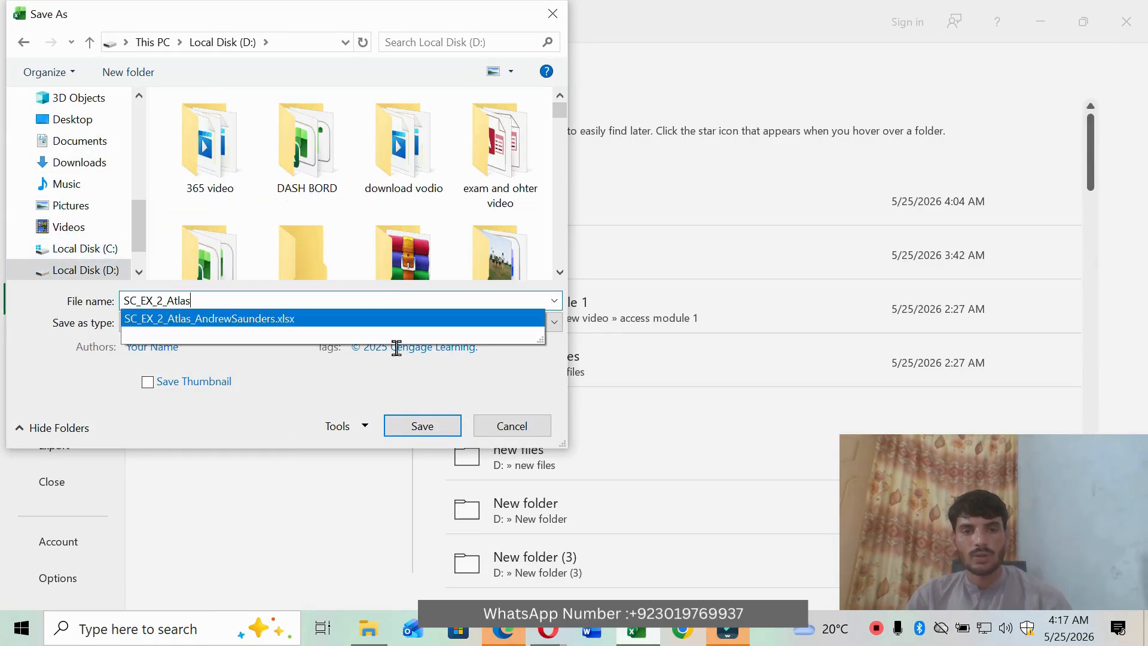
click(407, 423)
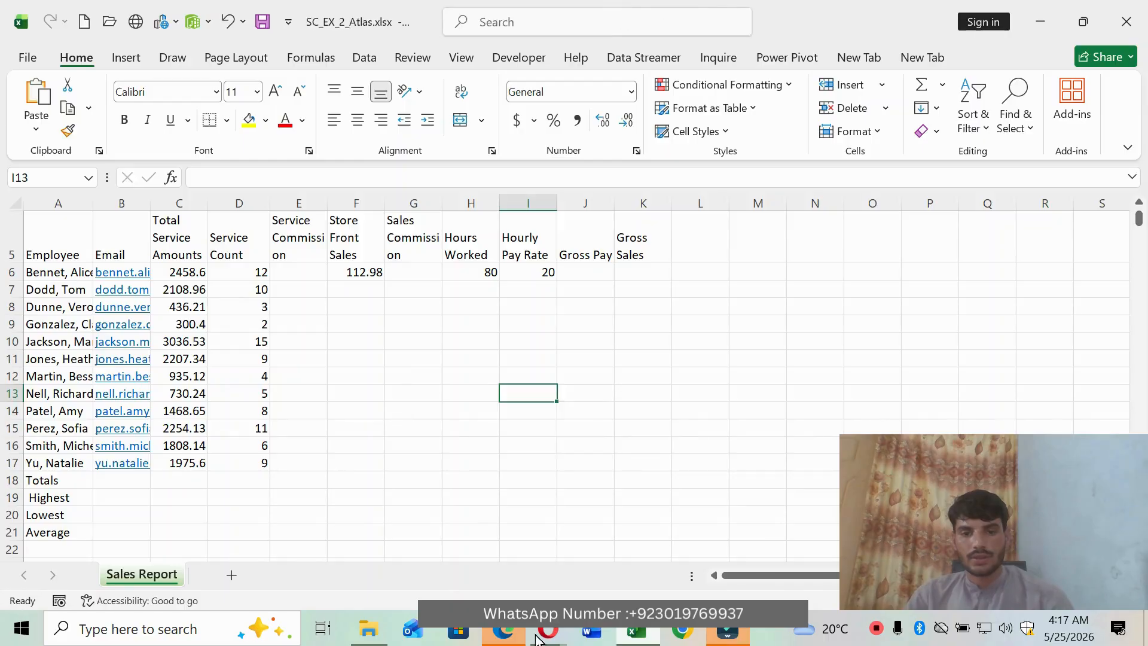
Step: Return to the MindTap textbook and advance to step 1 with the formula for cell E6, above Figure 2-7
click(545, 635)
click(565, 545)
click(410, 446)
scroll(412, 437, down, 5)
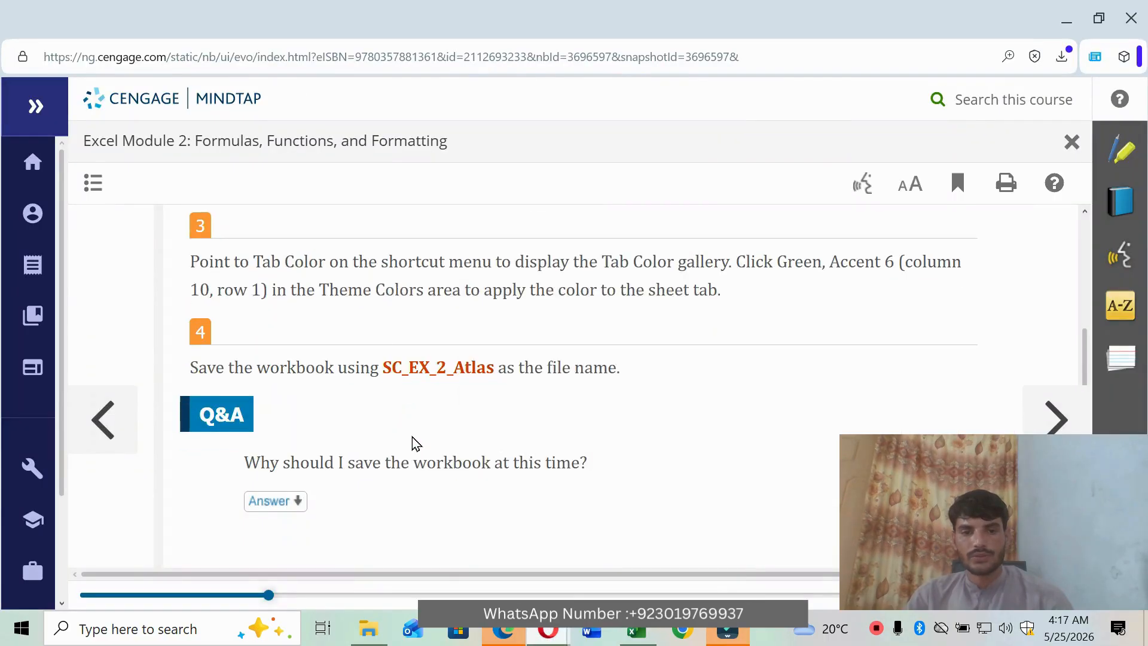
click(1053, 417)
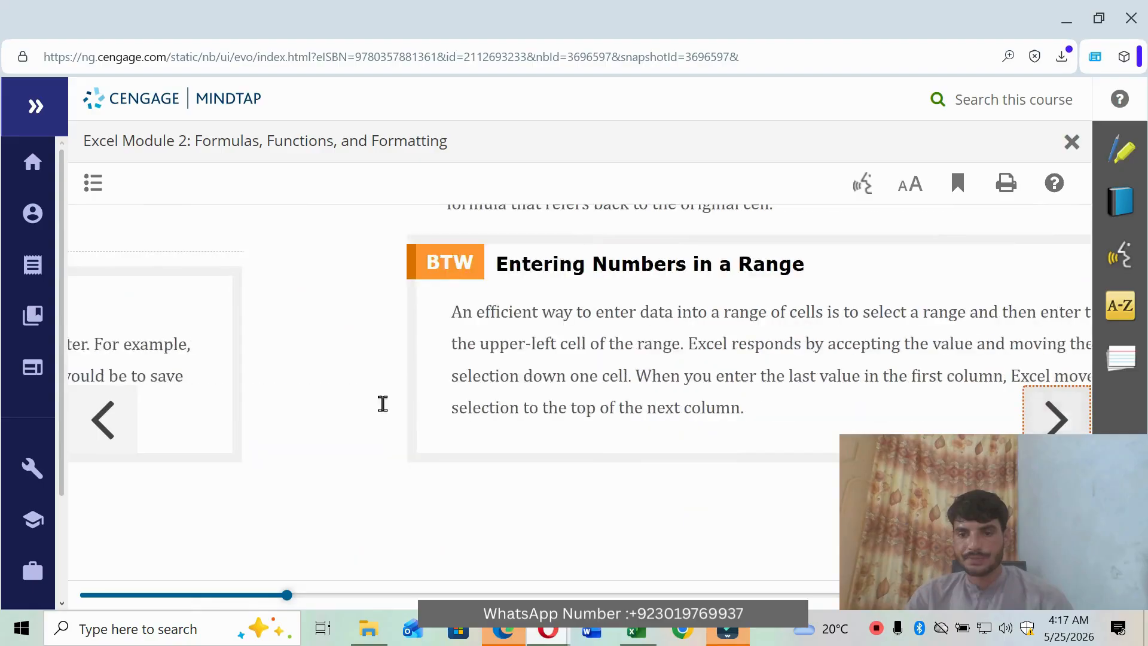
scroll(328, 407, down, 4)
scroll(329, 406, down, 3)
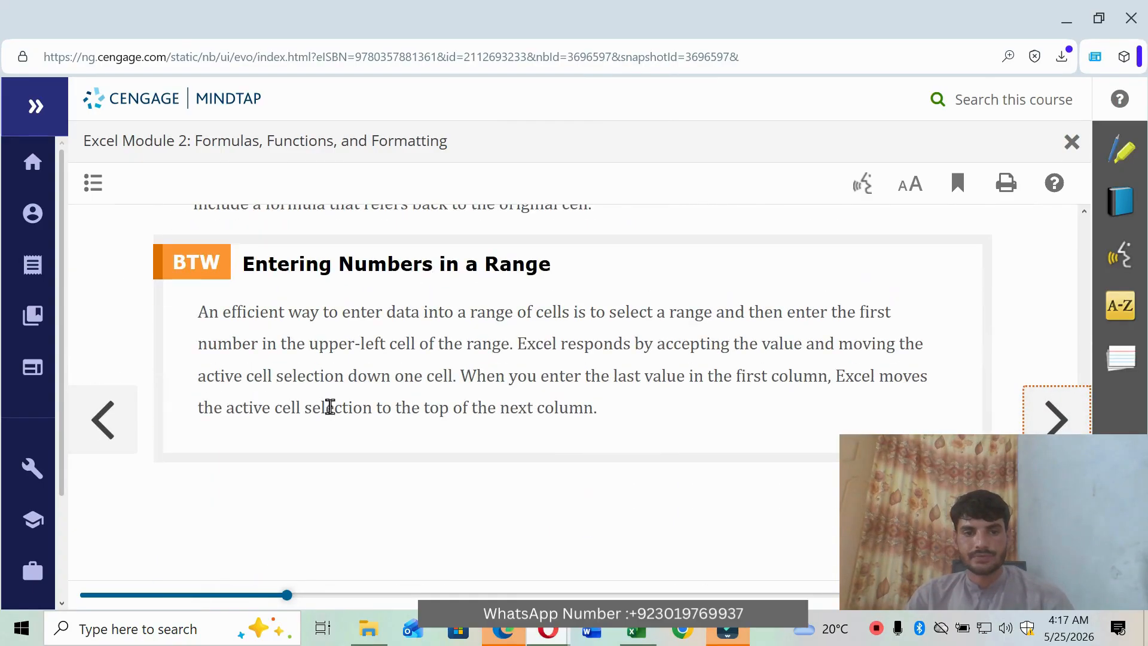
click(1054, 411)
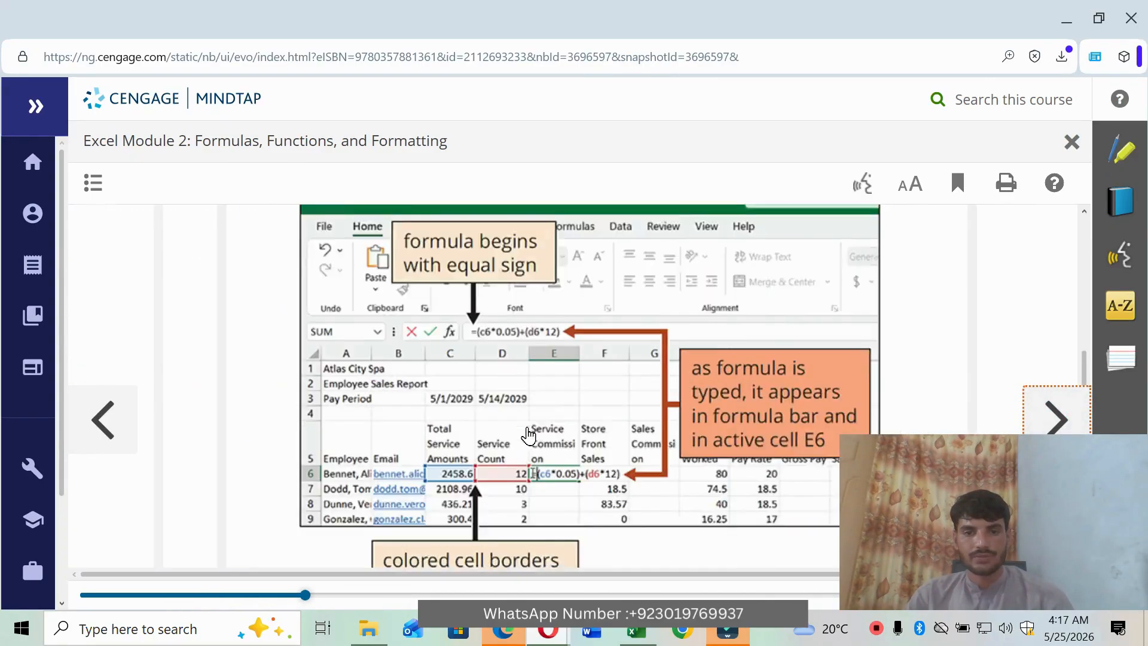
scroll(528, 429, down, 4)
scroll(527, 429, down, 8)
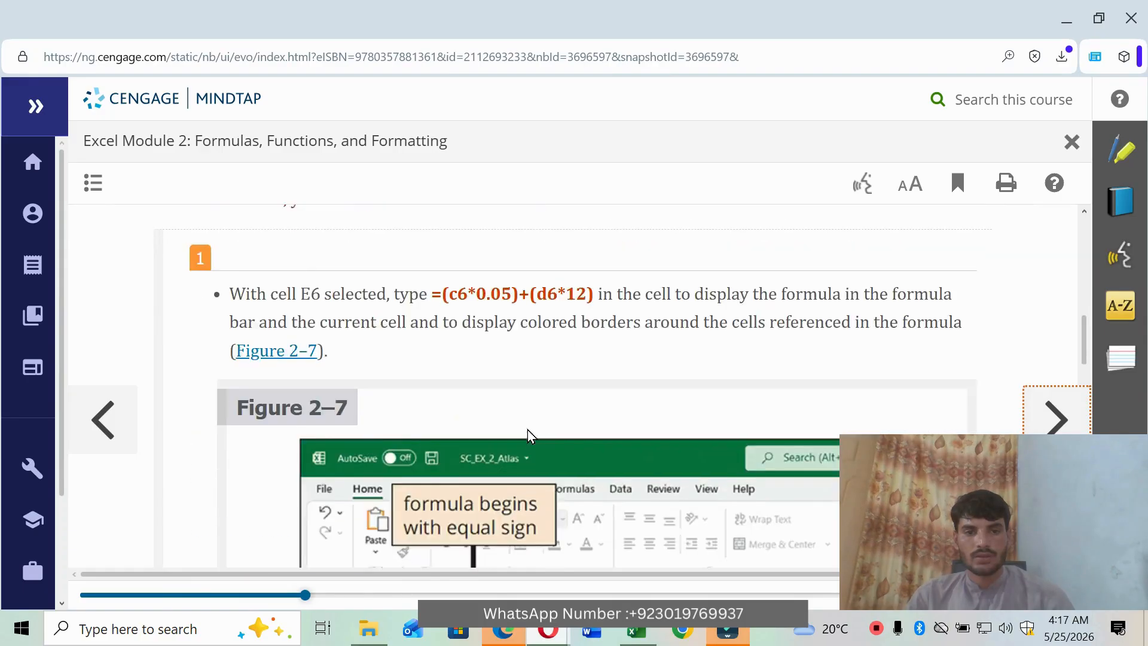
scroll(528, 430, up, 5)
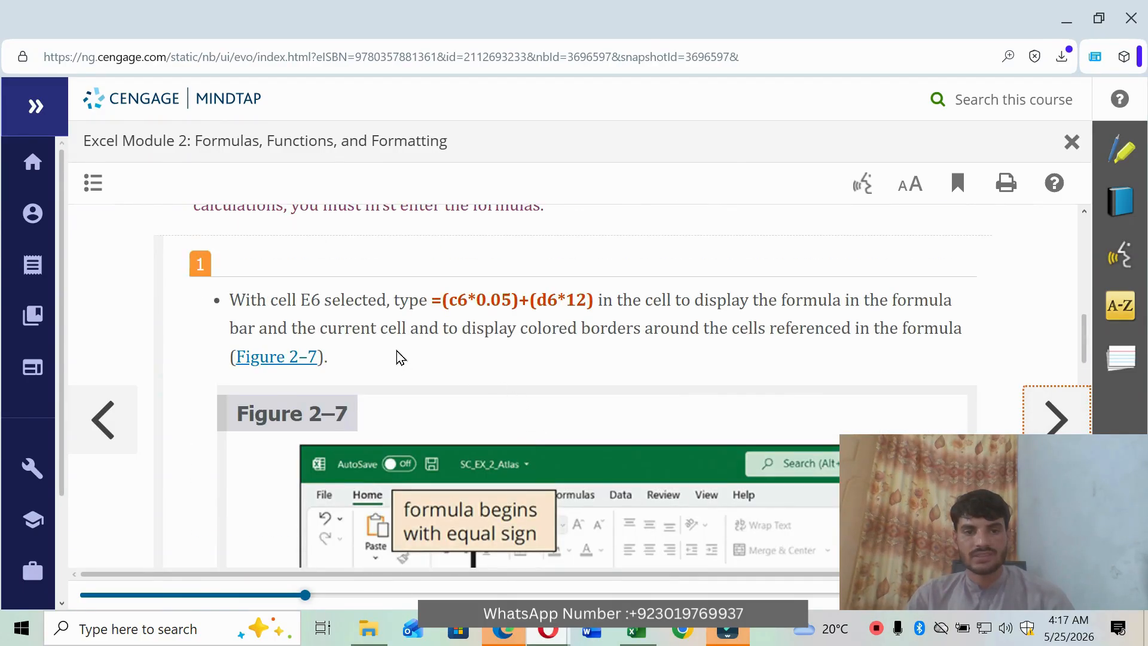
Step: Switch to Excel, begin a formula in cell E6 with an equal sign, and recheck step 1 on the MindTap page
click(637, 629)
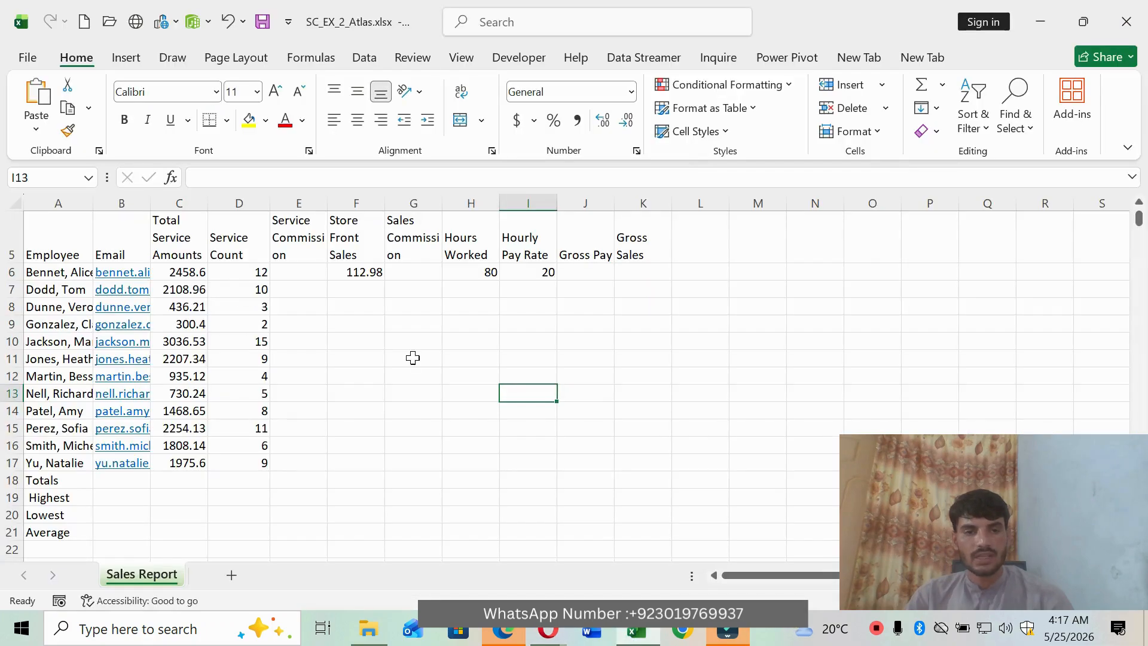
click(291, 287)
click(296, 272)
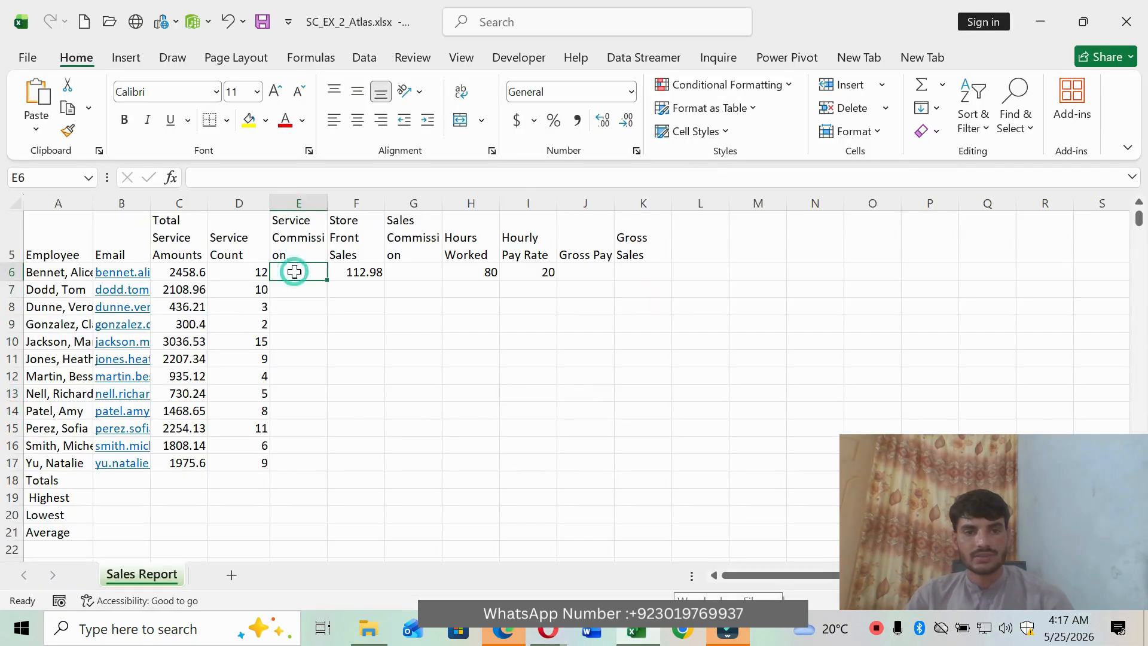
text(=)
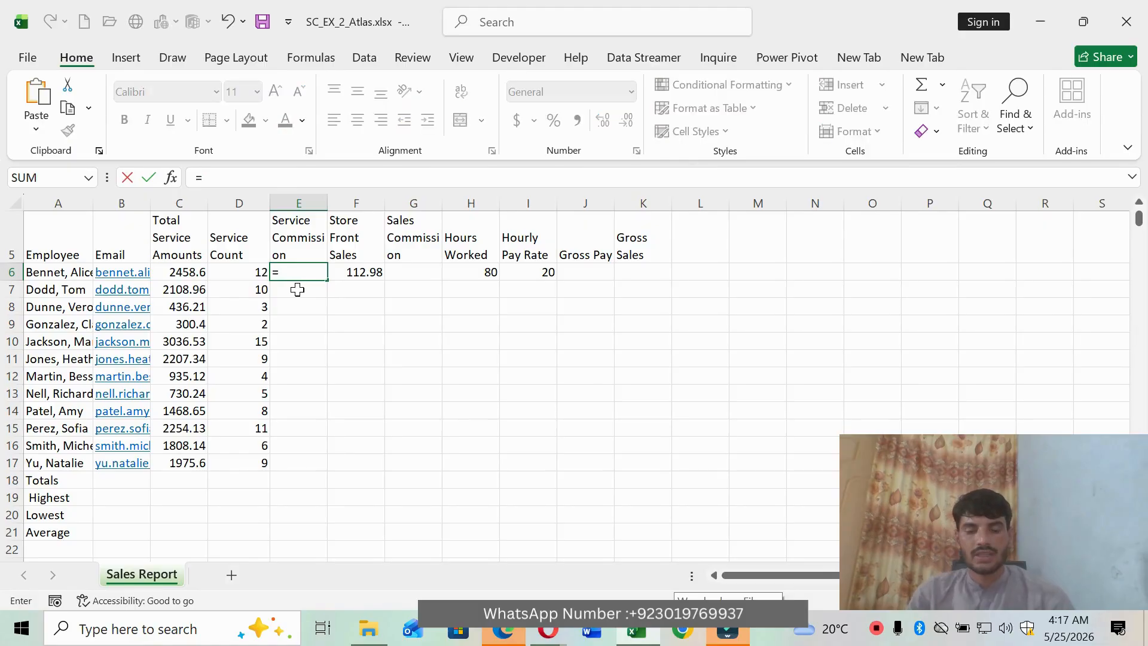
mouse_move(524, 629)
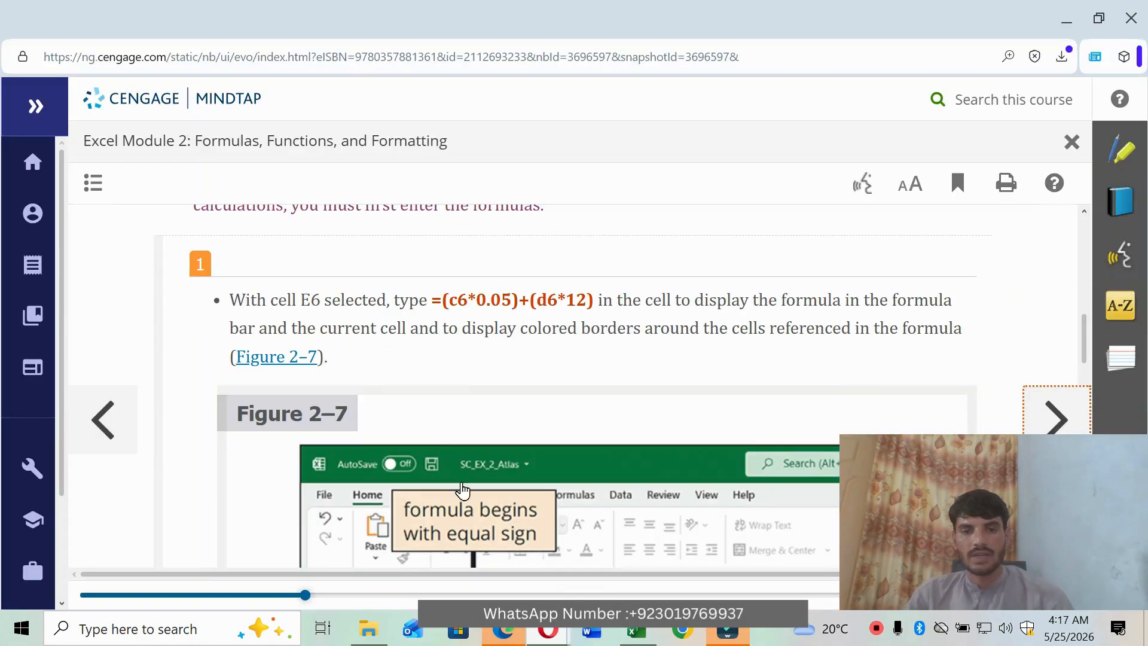
click(461, 503)
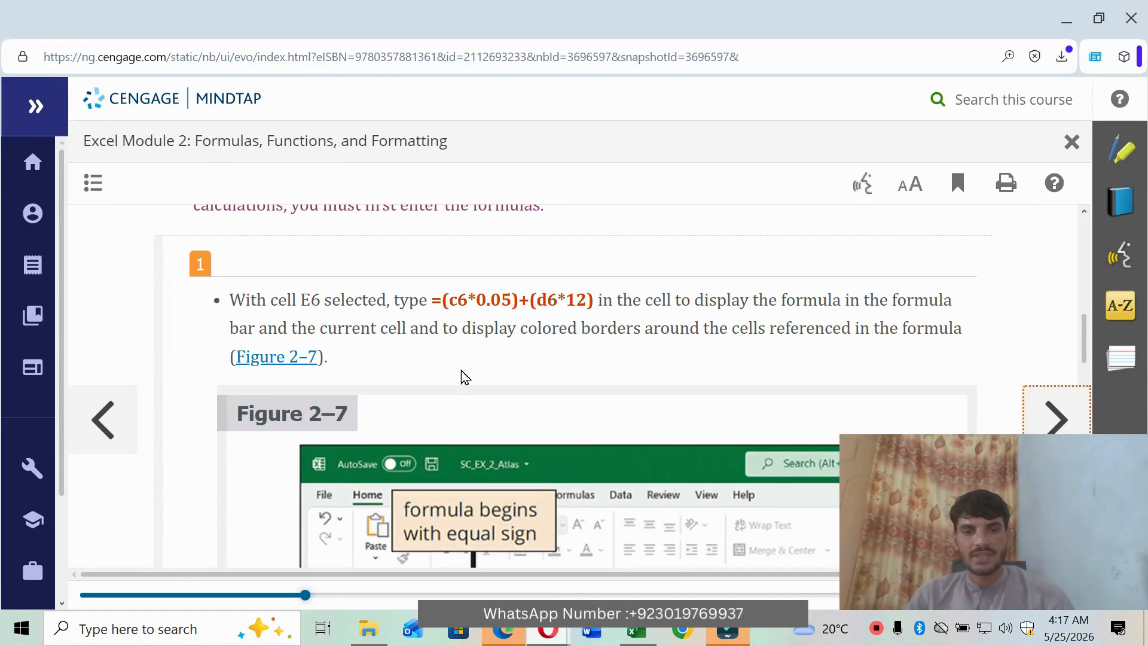
Step: Switch back to Excel and enter =(C6*0.05) in cell E6, checking it against the MindTap page
click(637, 629)
click(188, 275)
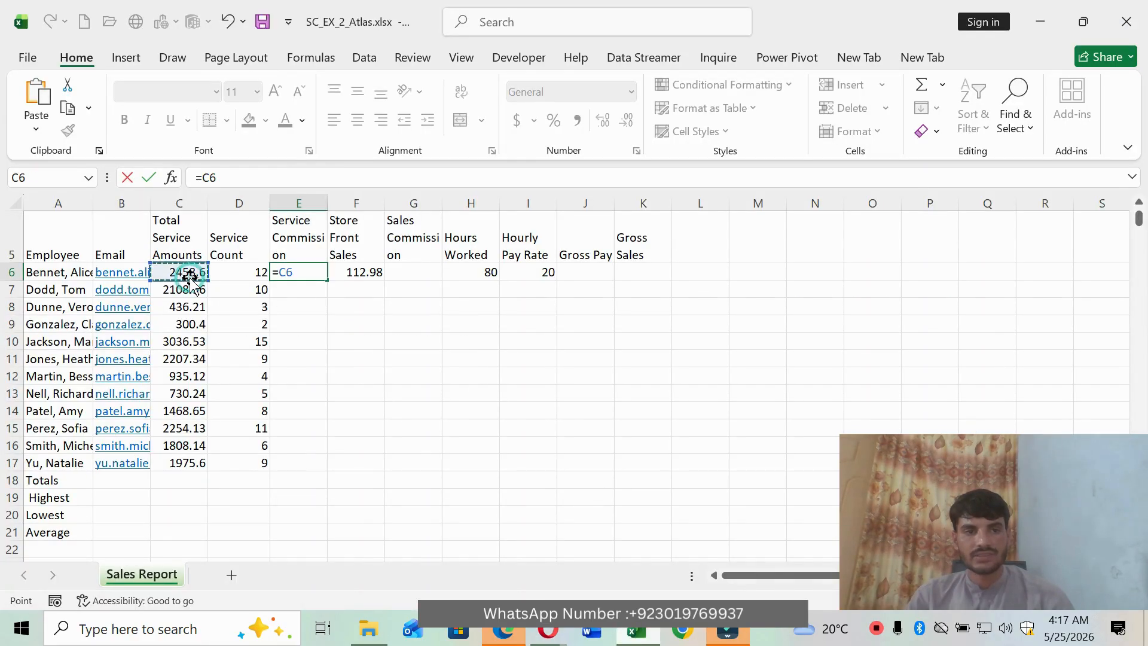
key(BackSpace)
key(BackSpace)
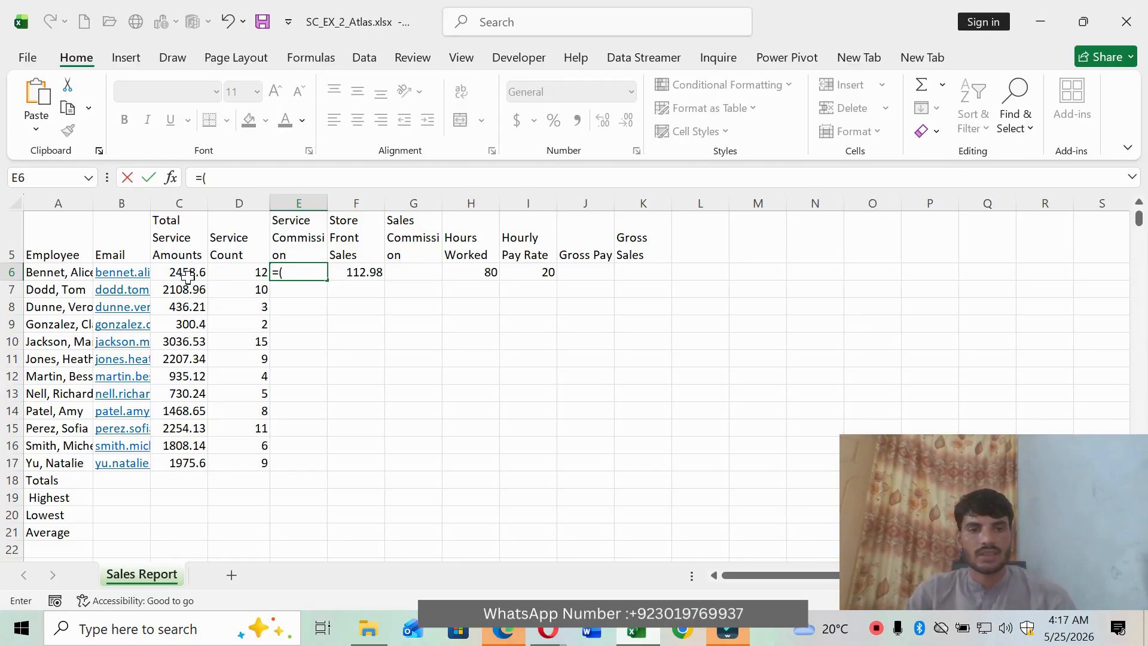
click(187, 275)
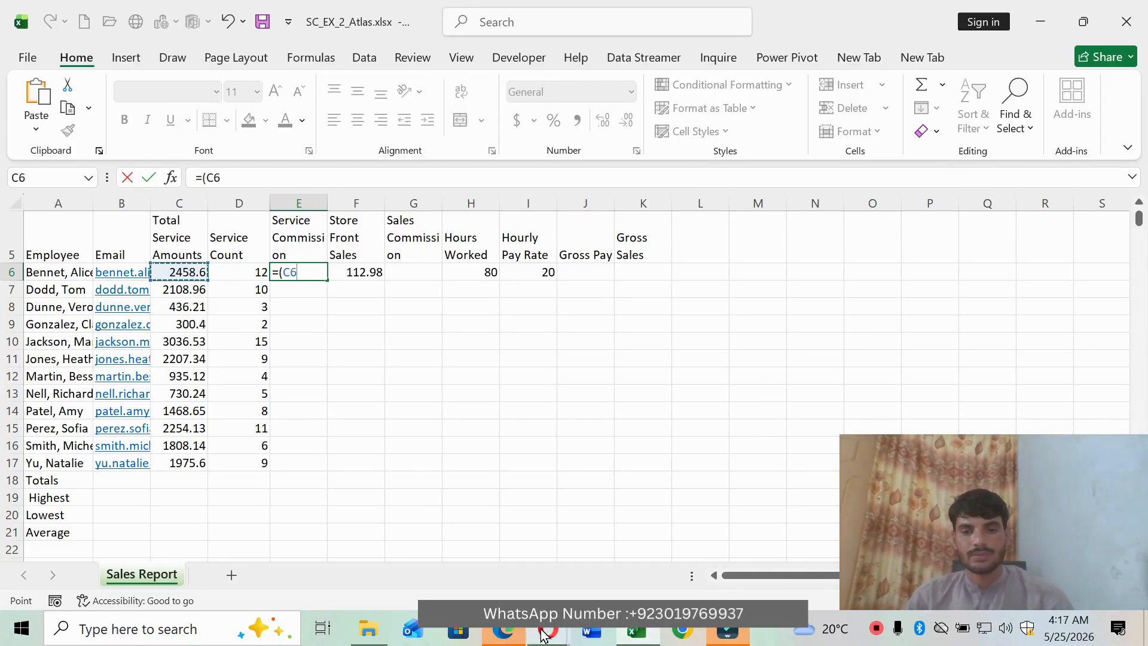
mouse_move(543, 636)
click(605, 572)
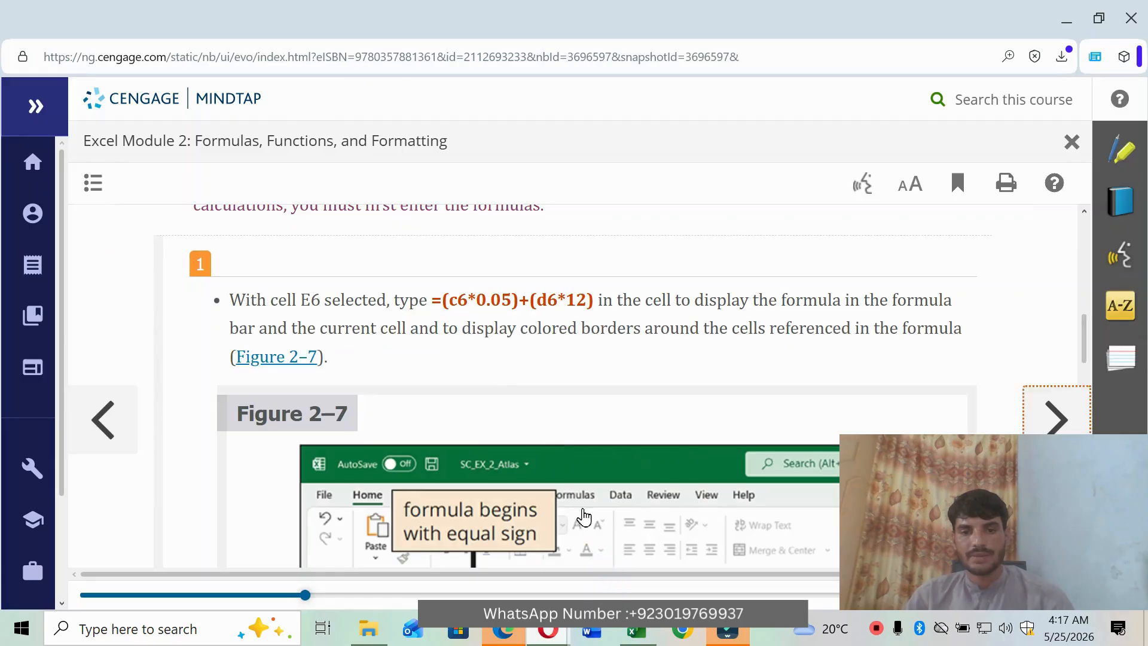
click(637, 631)
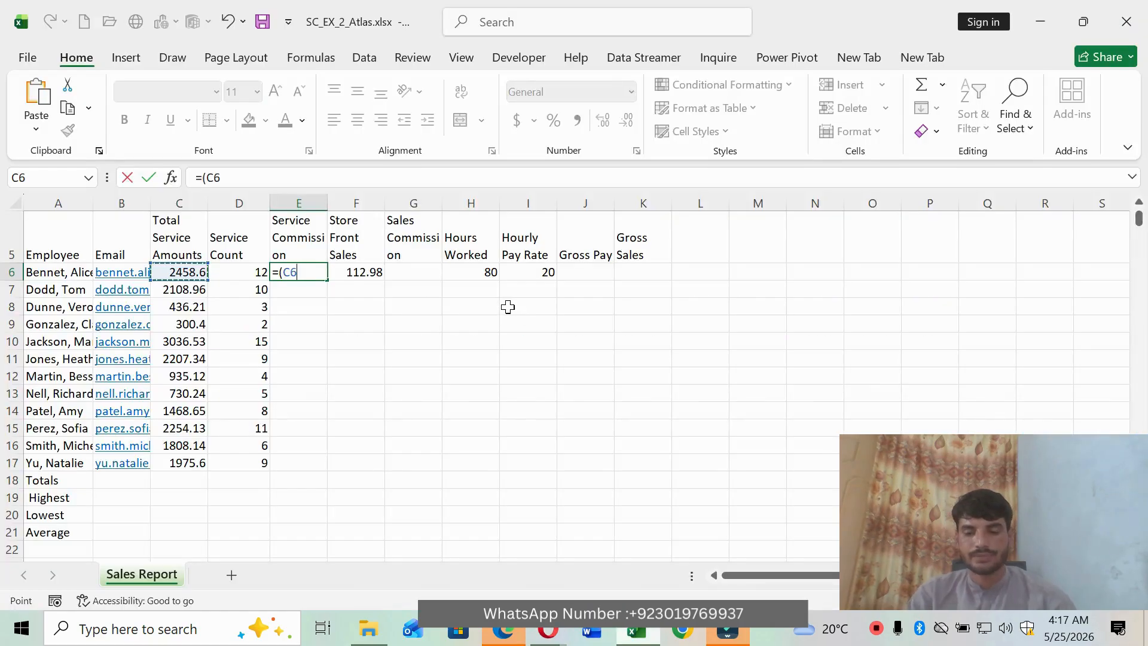
text(.05)
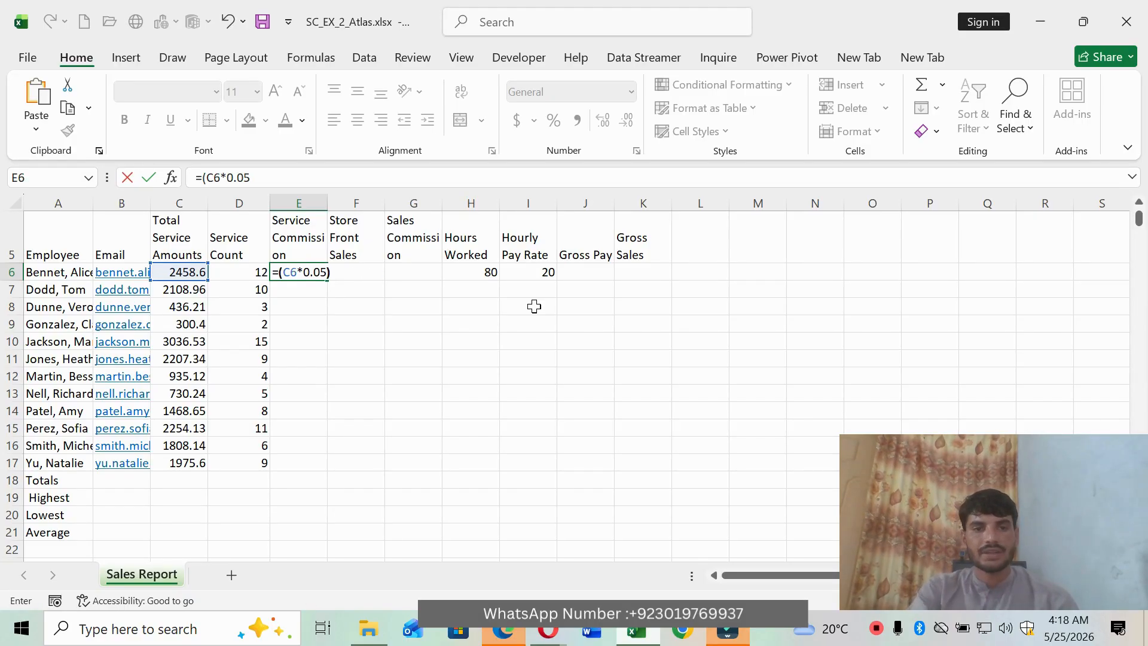
click(370, 302)
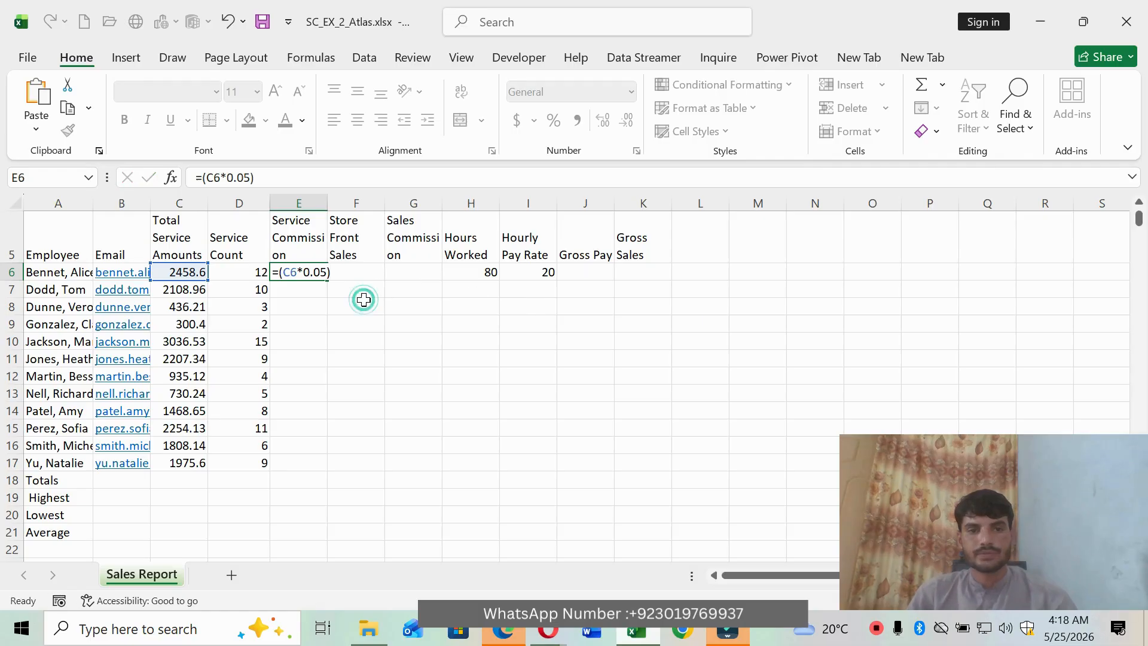
Step: Extend the formula in cell E6 to =(C6*0.05)+(D6*12), checking the second part against the MindTap page
click(314, 275)
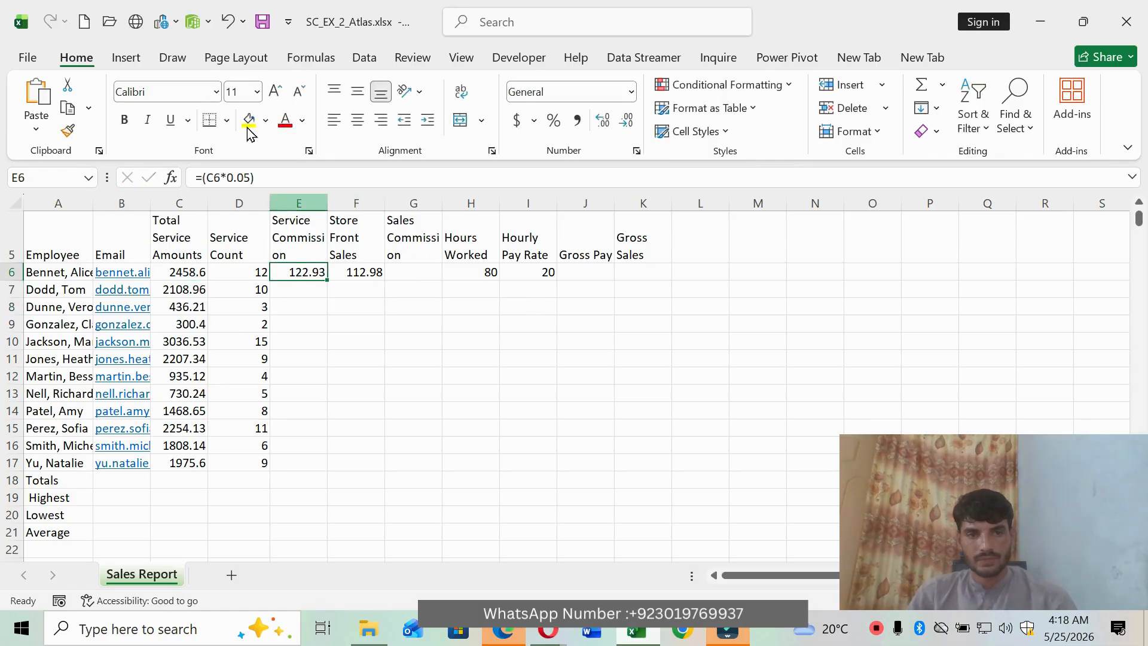
mouse_move(556, 635)
click(652, 550)
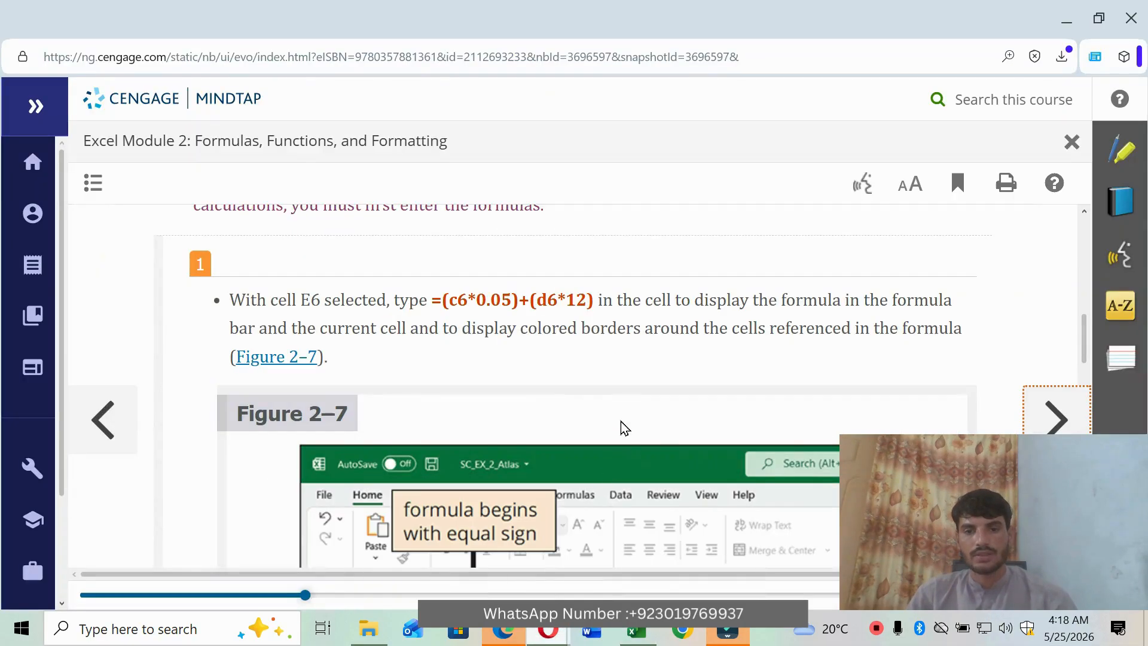
click(637, 629)
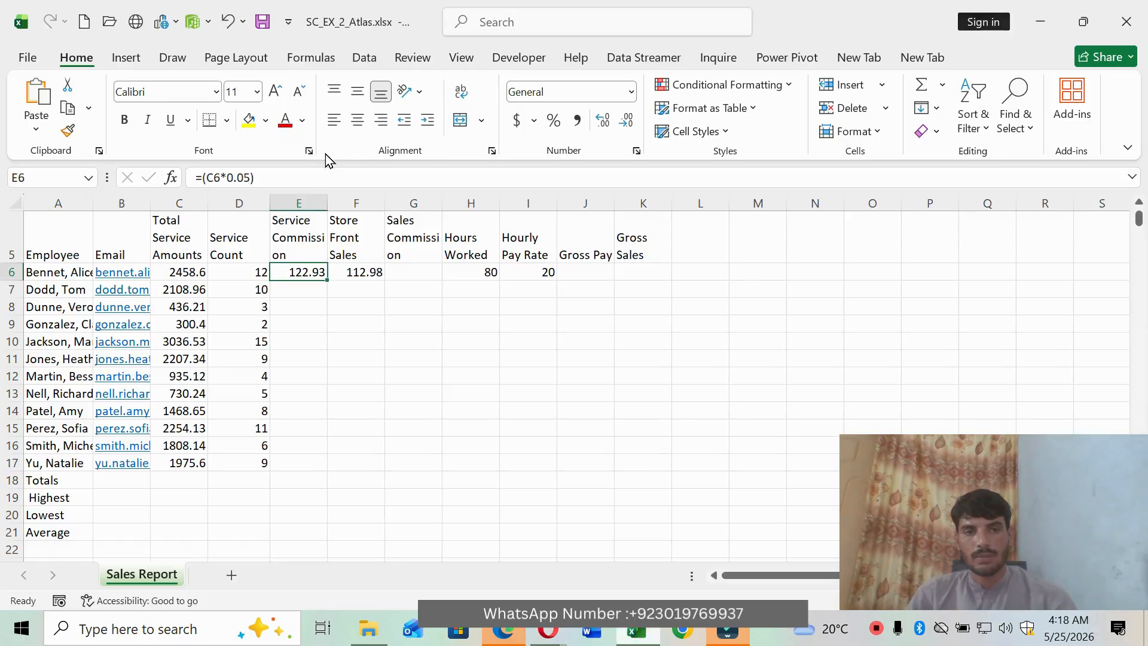
click(309, 174)
text(+)
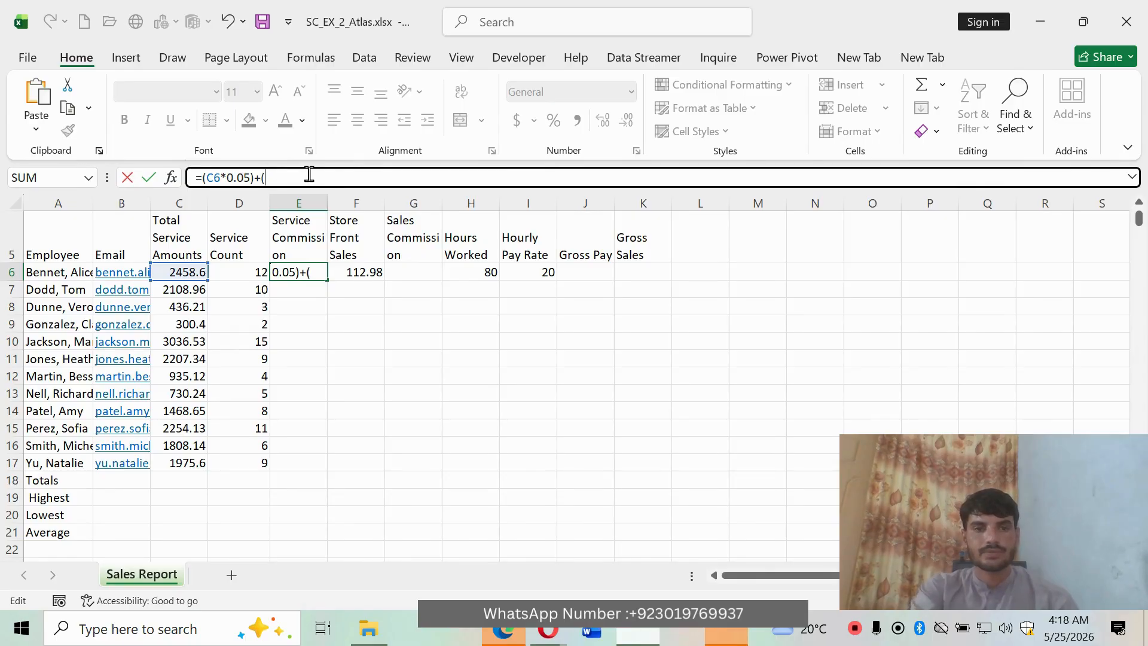
text(()
mouse_move(566, 636)
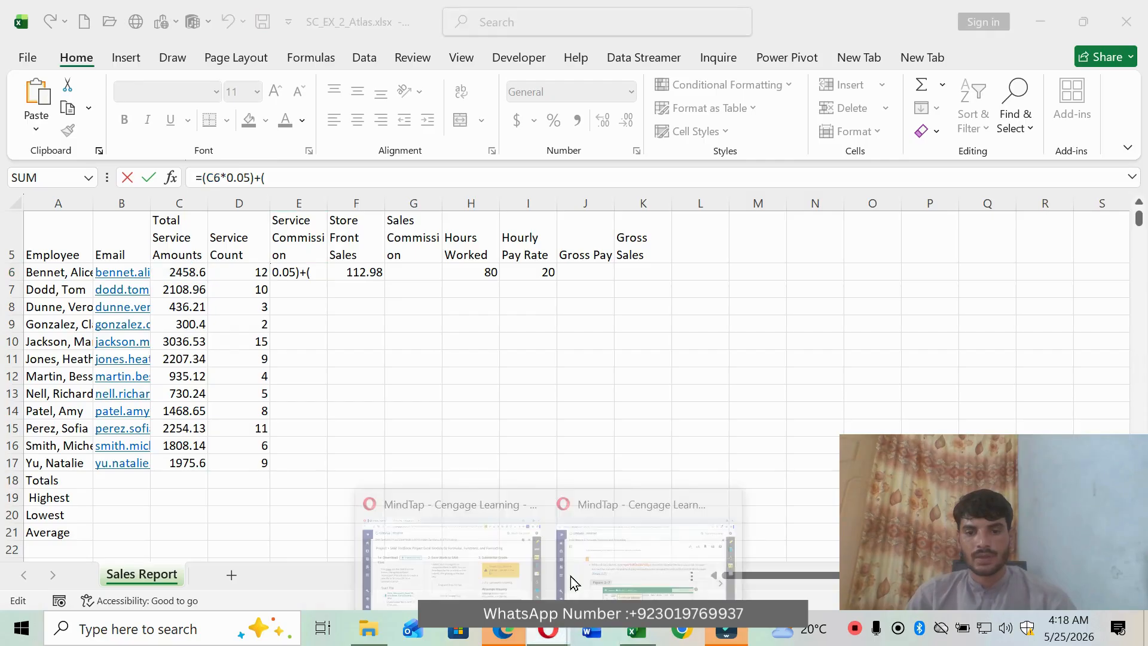
click(571, 576)
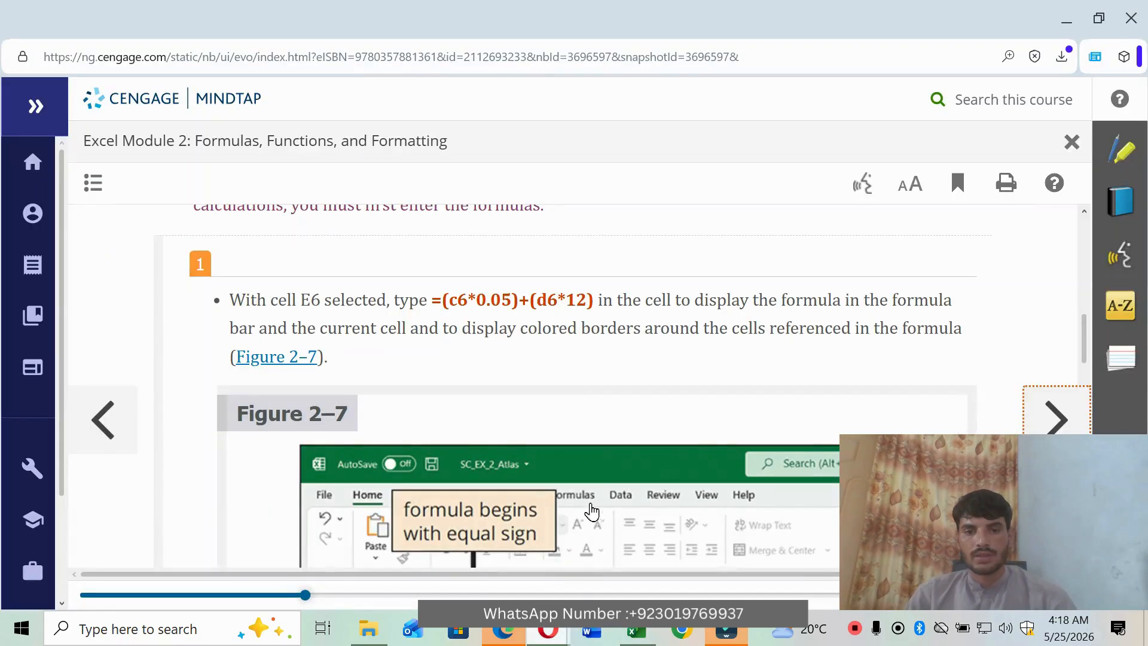
click(637, 631)
click(246, 273)
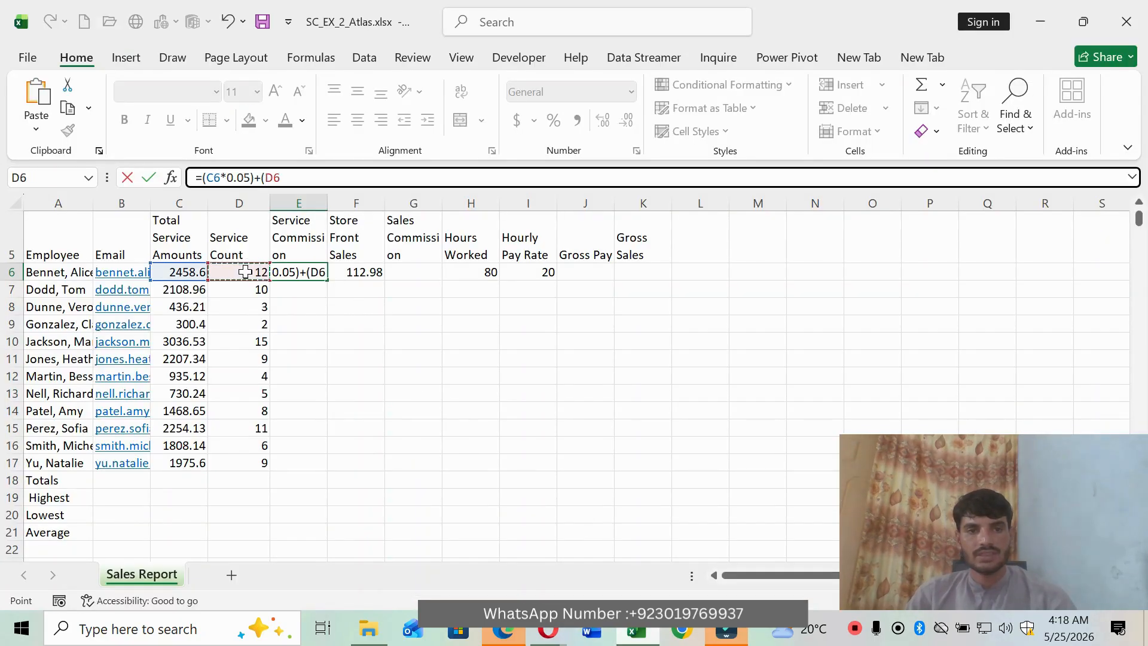
text(*)
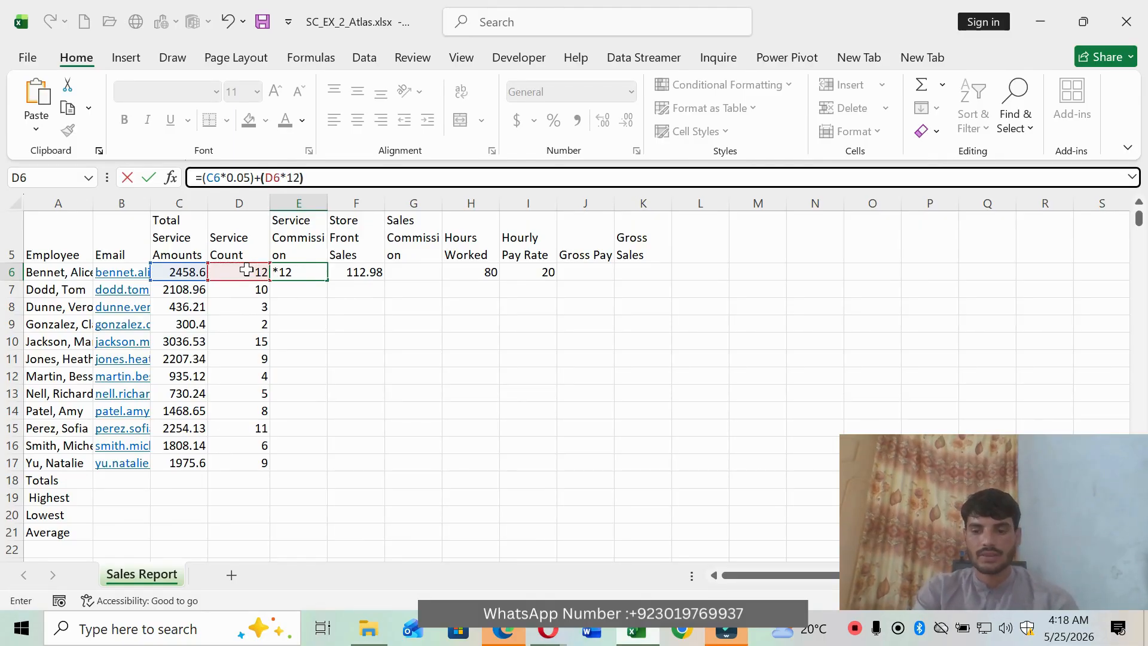
key(Return)
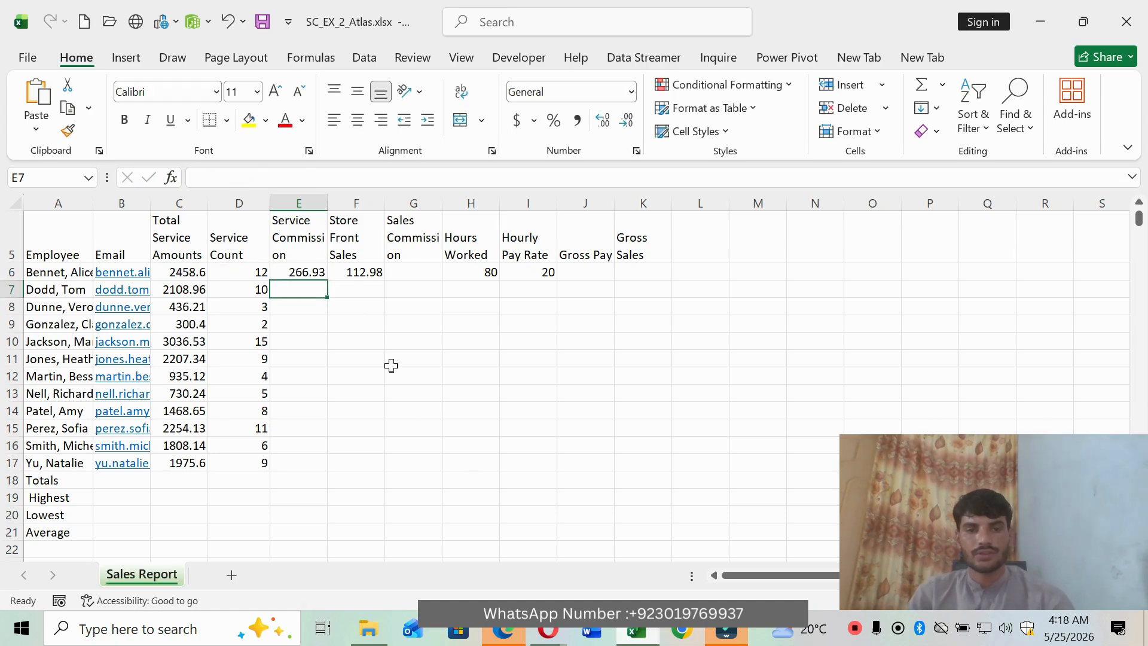
Step: Read step 2 on the MindTap page and compare Figure 2-8 with the Excel worksheet
key(alt+Tab)
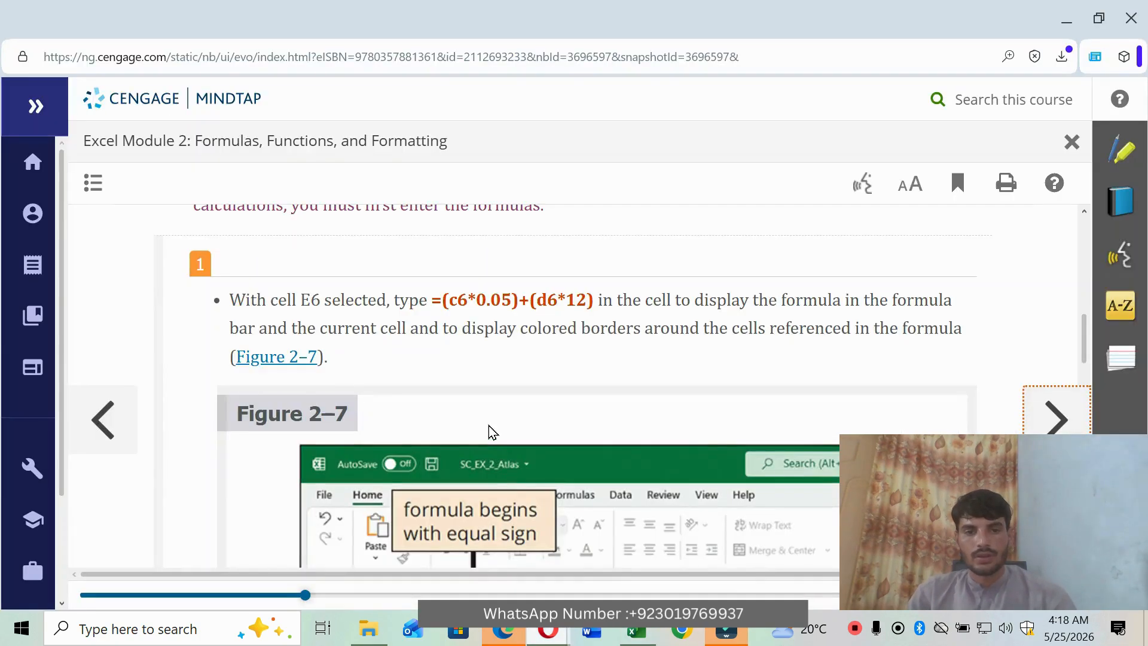
scroll(489, 426, down, 10)
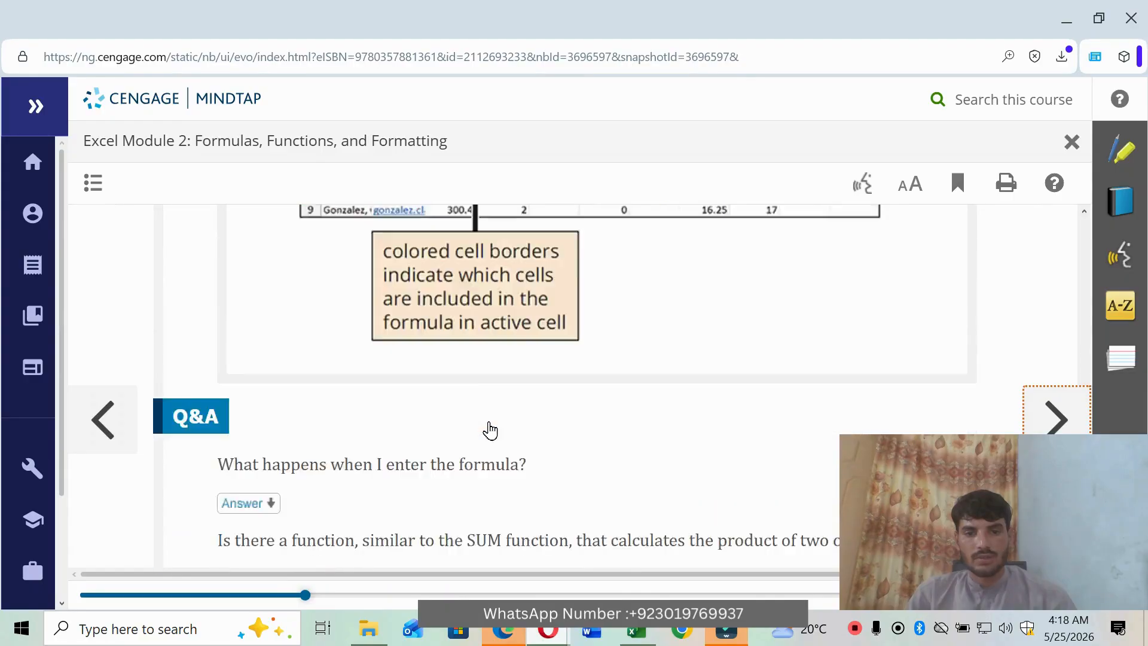
scroll(490, 429, down, 7)
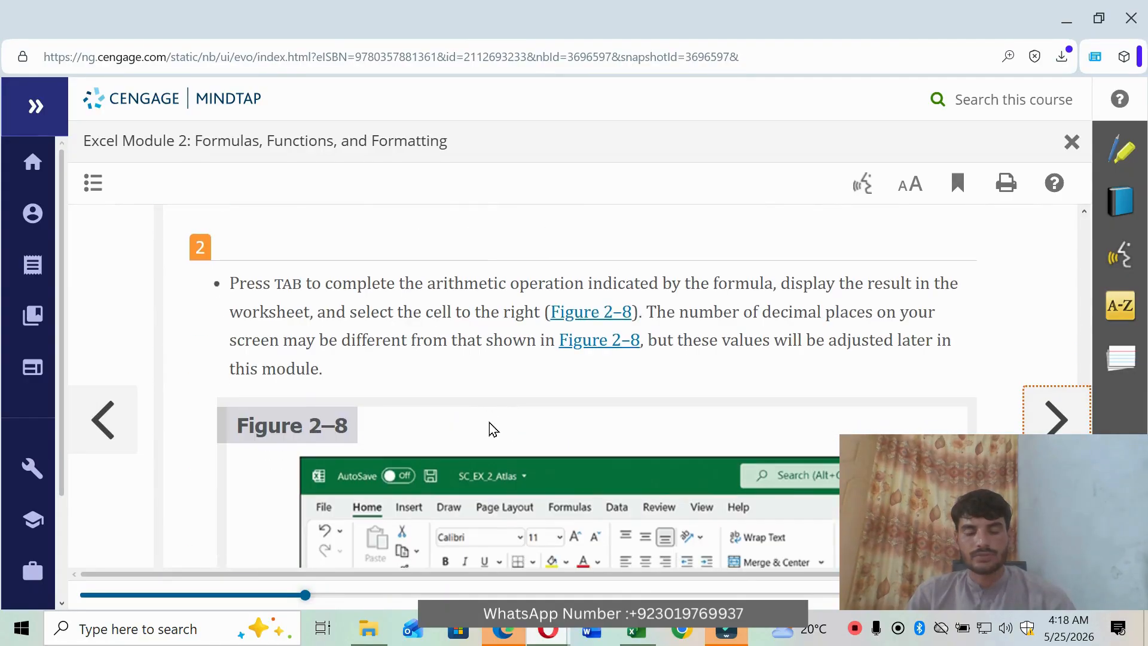
scroll(489, 422, down, 5)
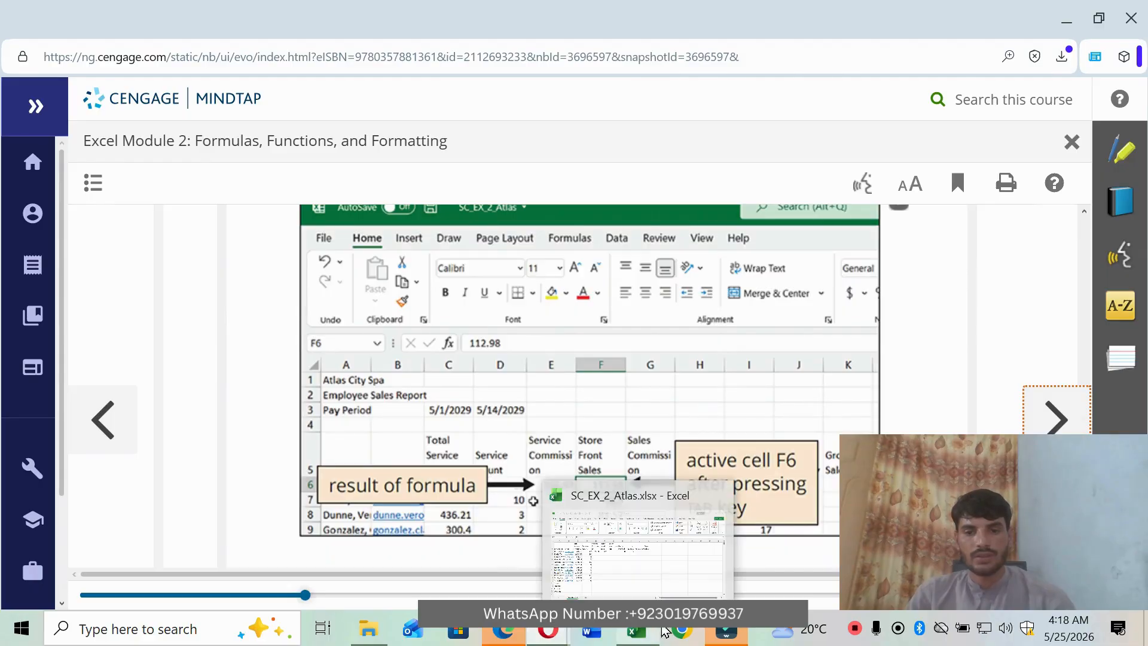
click(637, 631)
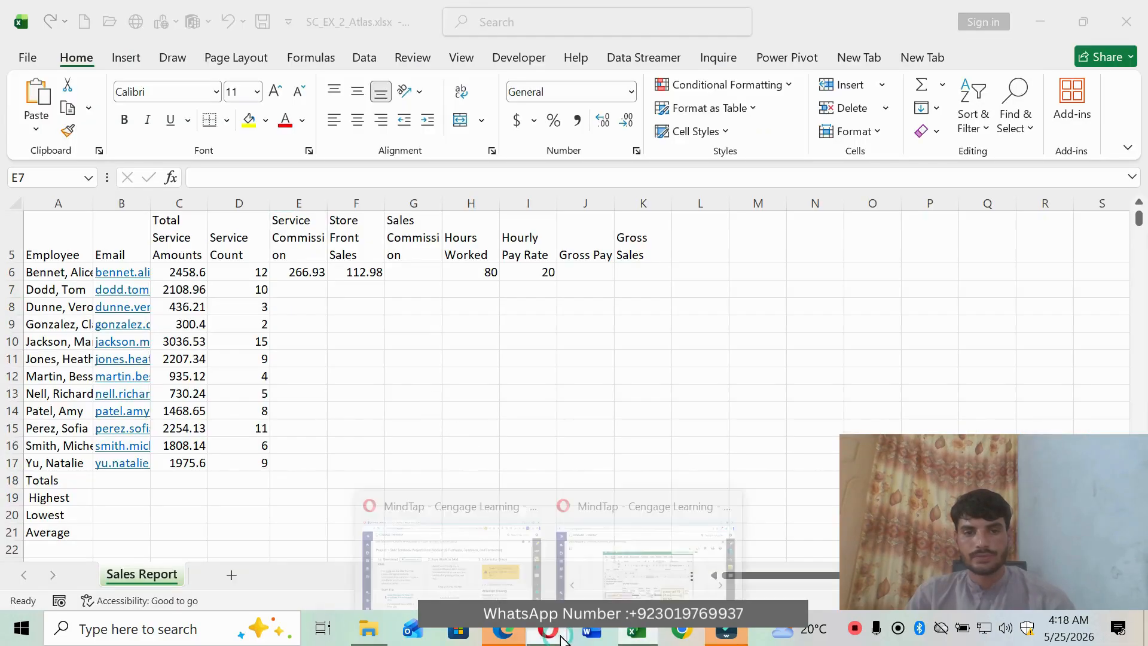
click(520, 513)
Step: Advance through the MindTap textbook past the arithmetic operator pages to step 1 for cell G6, above Figure 2-9
click(1041, 413)
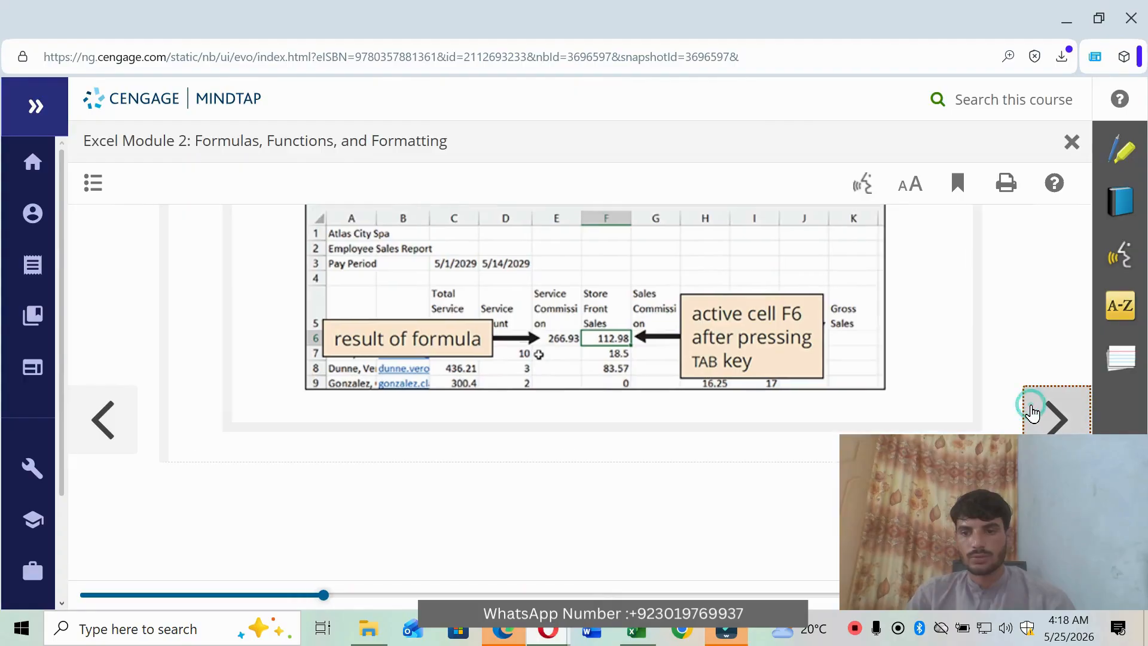
scroll(701, 431, down, 8)
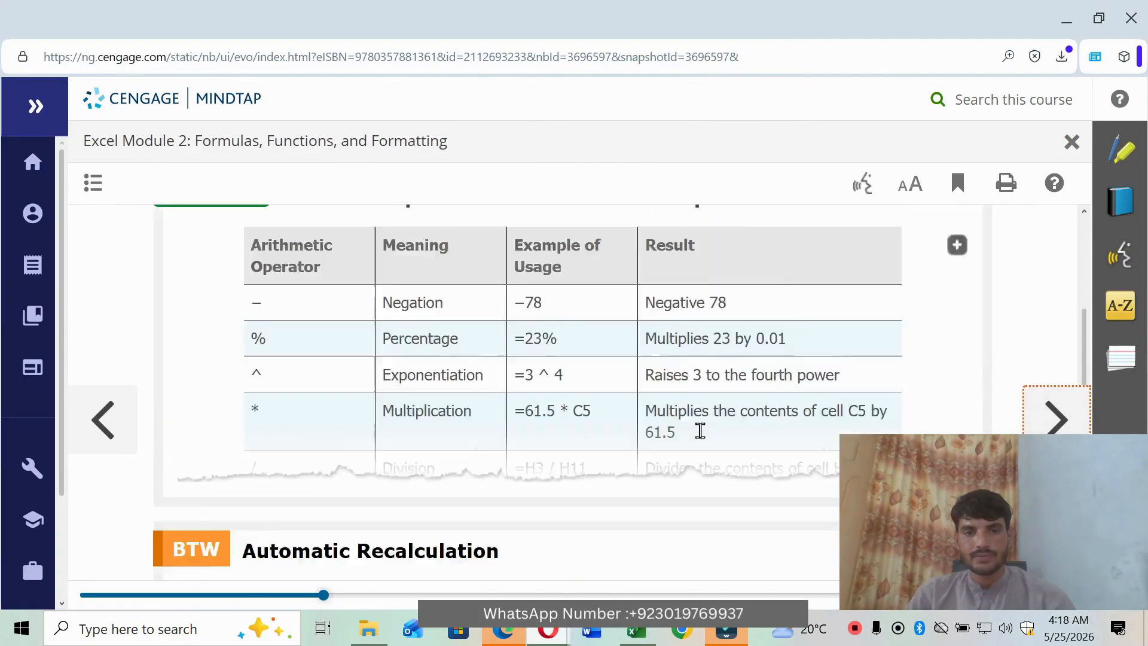
scroll(450, 433, down, 5)
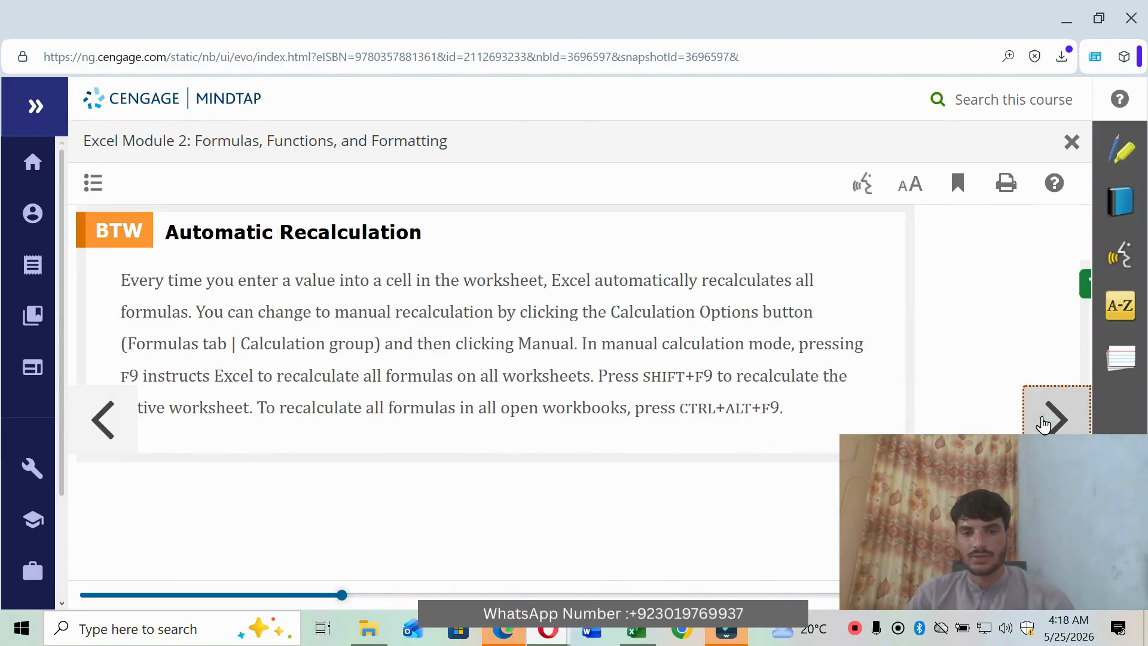
scroll(412, 434, up, 8)
scroll(429, 418, down, 12)
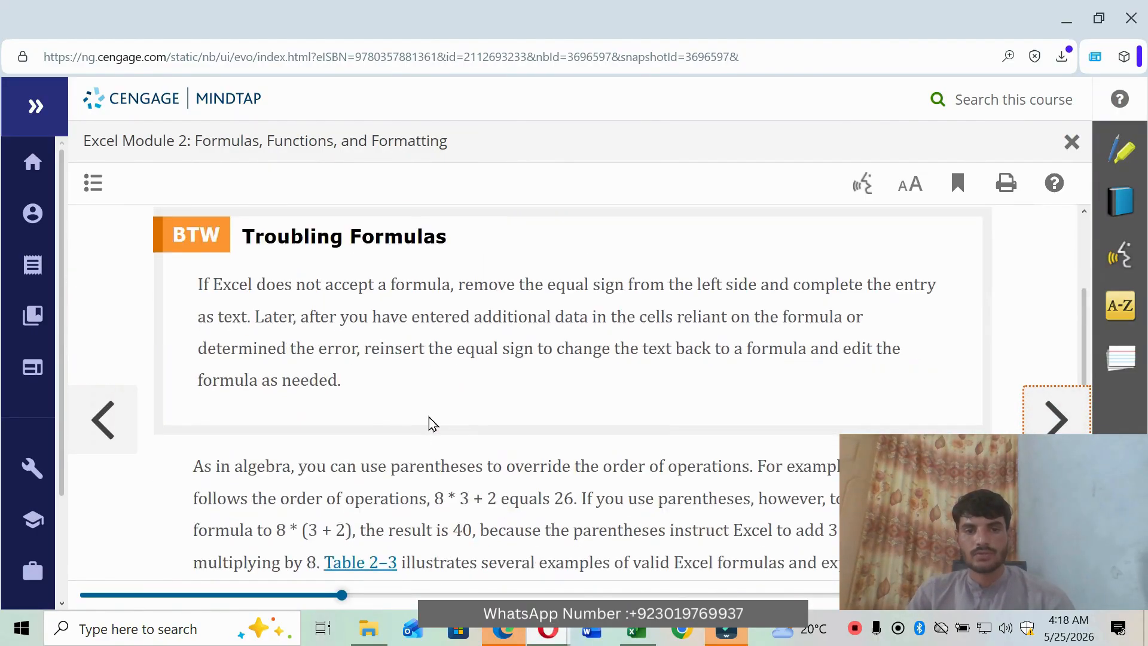
click(1056, 419)
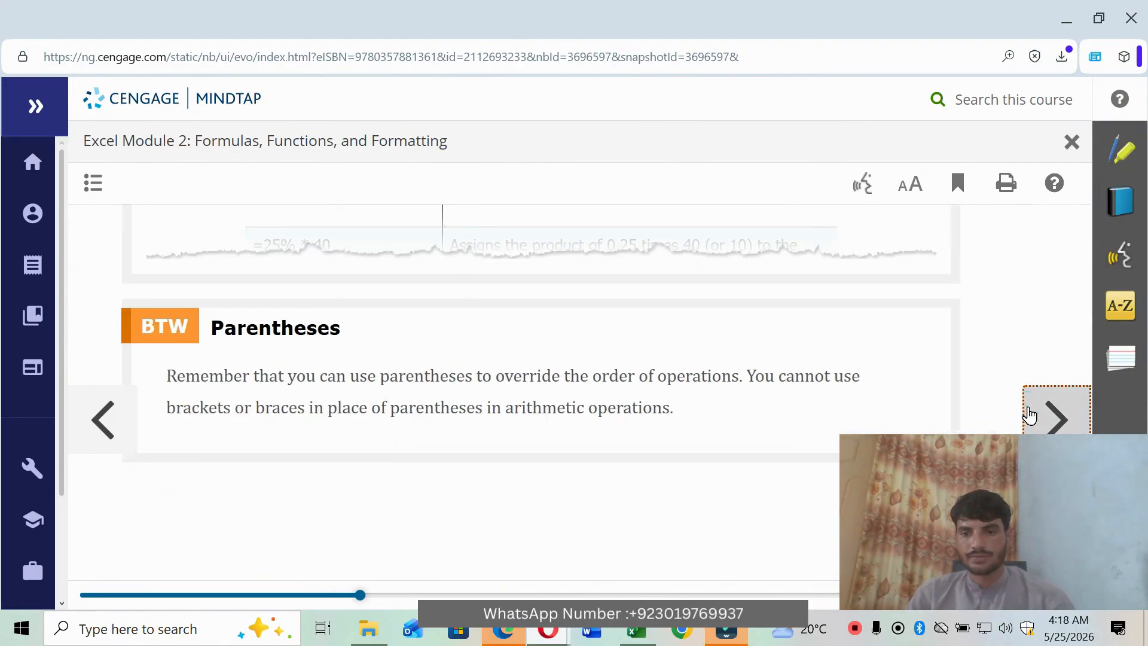
scroll(524, 419, down, 5)
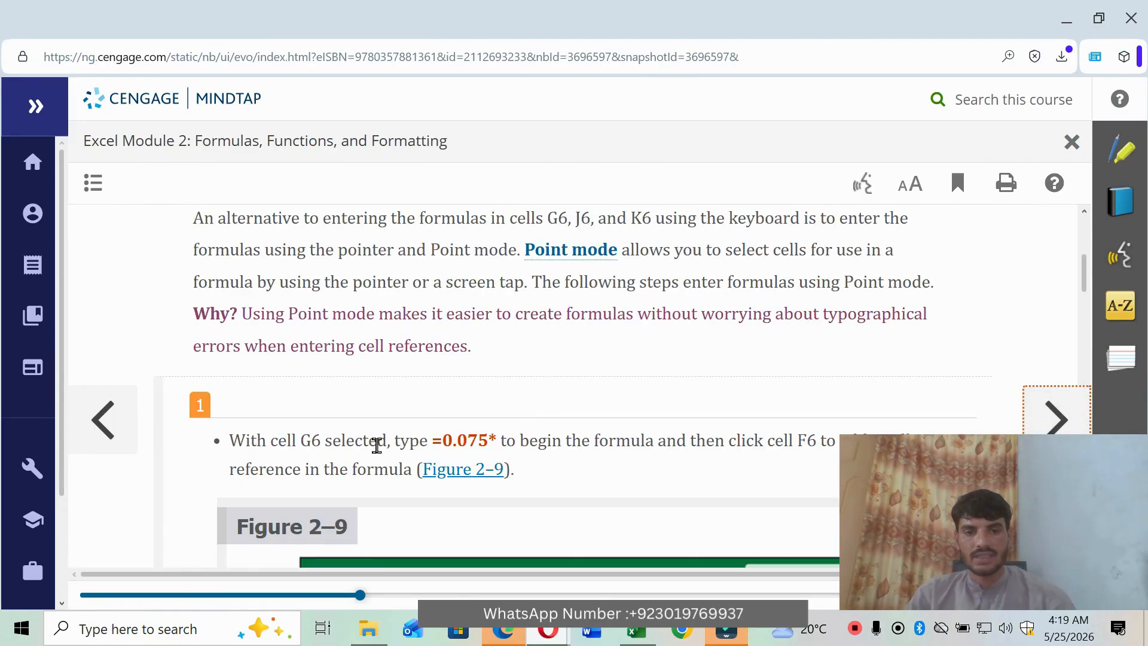
Step: Copy the formula start =0.075* from step 1 on the MindTap page into cell G6 in Excel
click(637, 629)
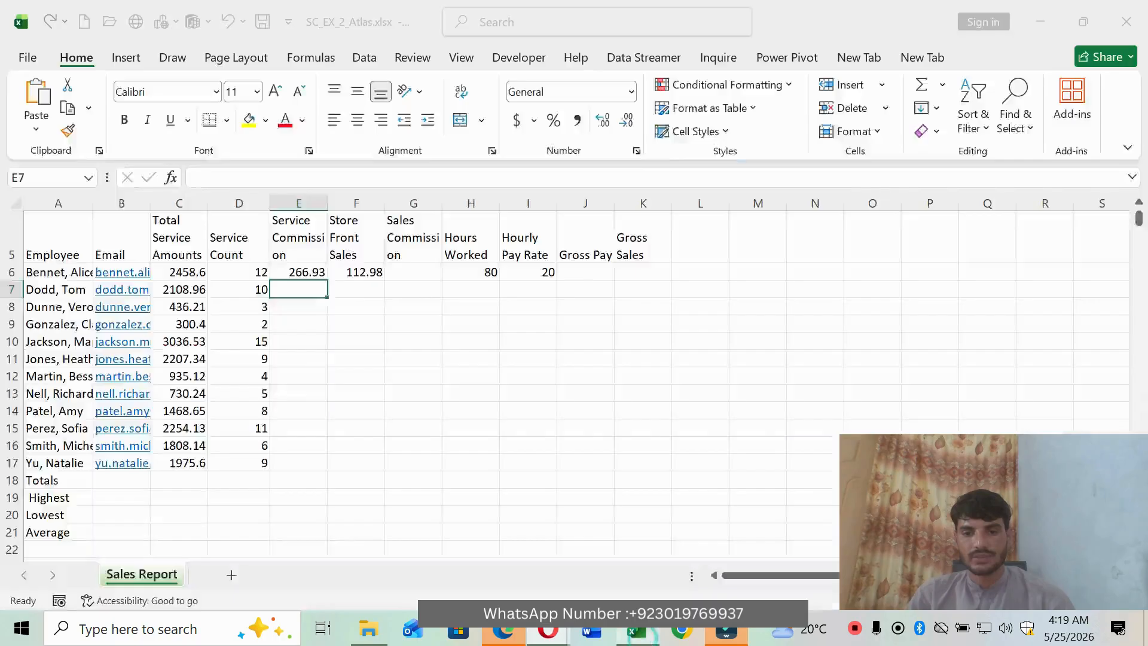
click(402, 271)
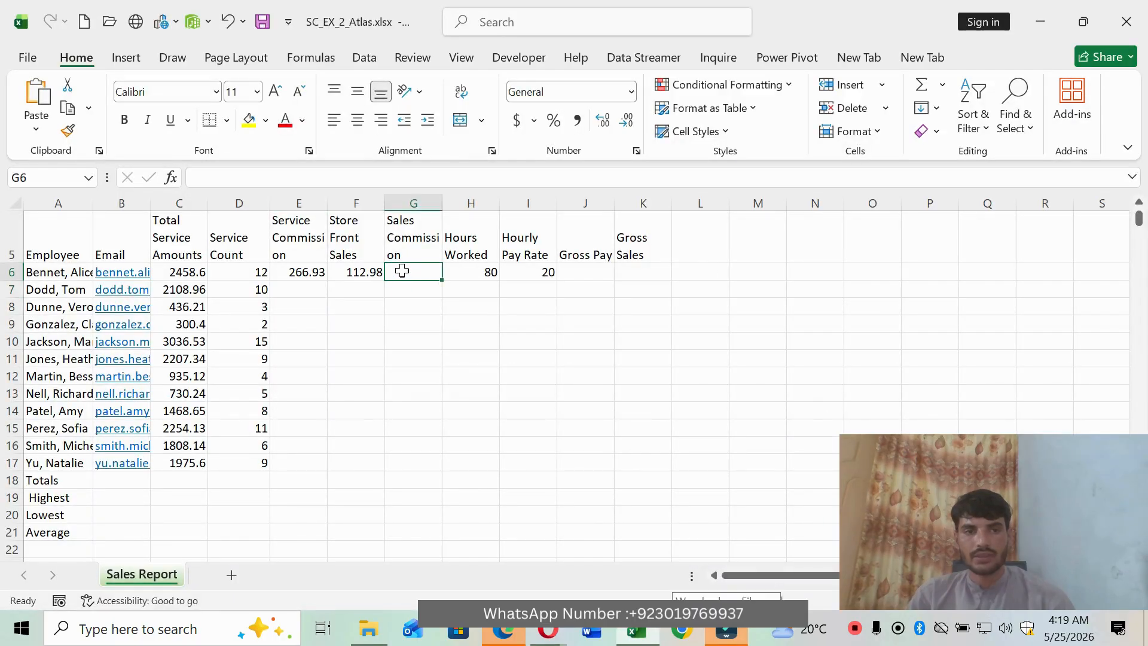
mouse_move(561, 629)
click(501, 568)
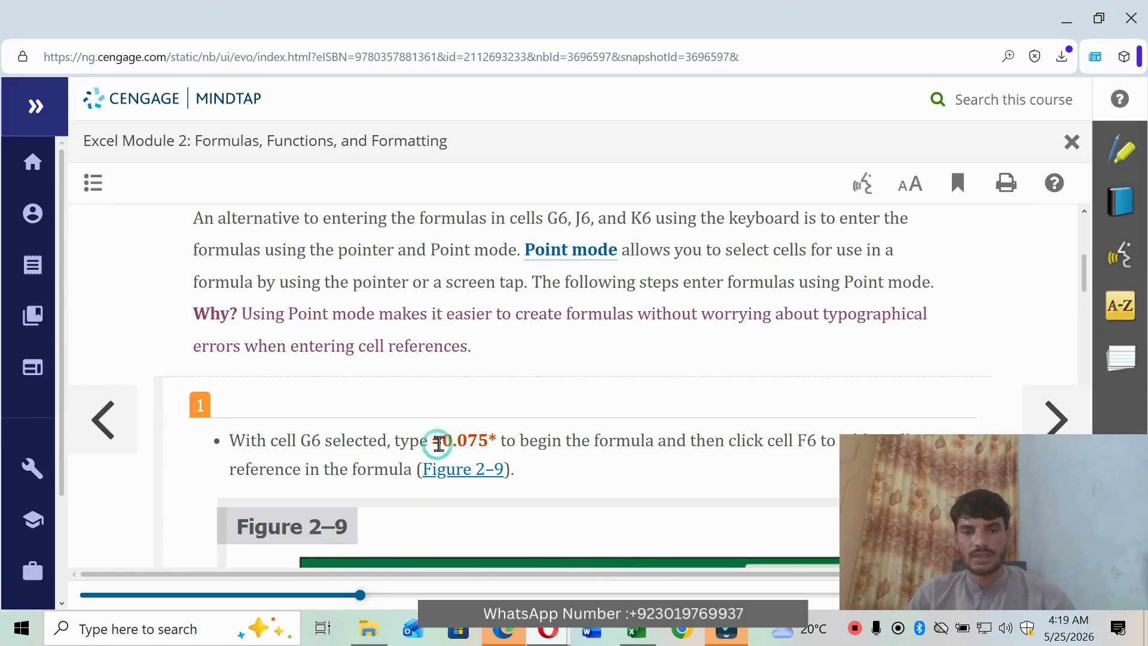
drag(442, 441, 495, 441)
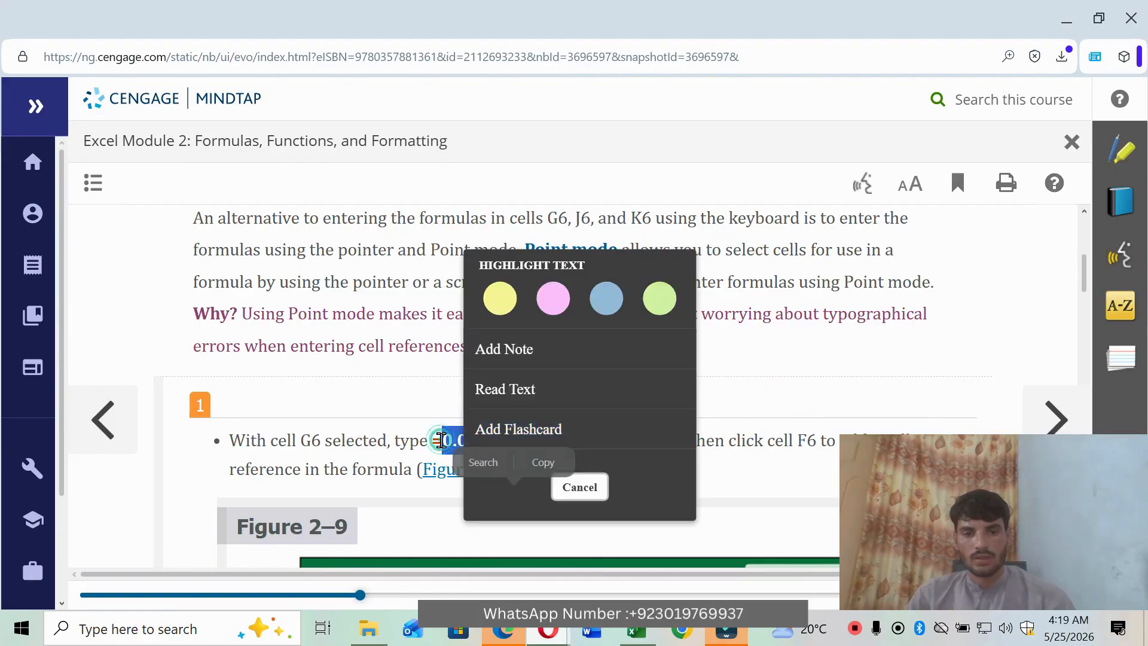
drag(442, 441, 492, 443)
key(ctrl+c)
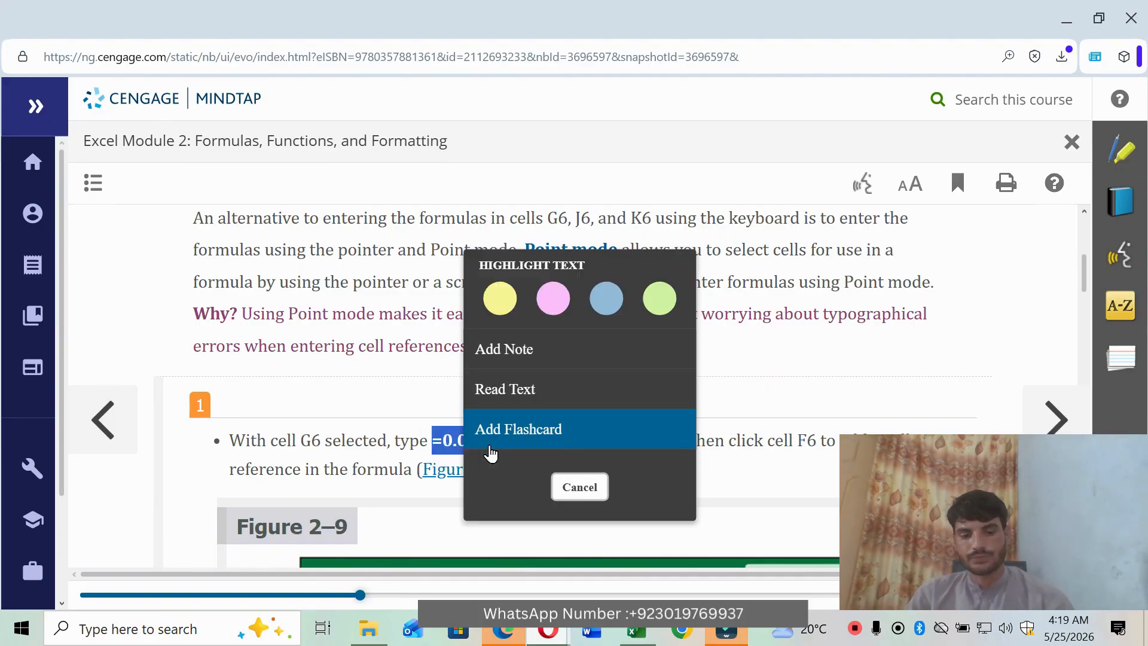
click(637, 630)
click(374, 179)
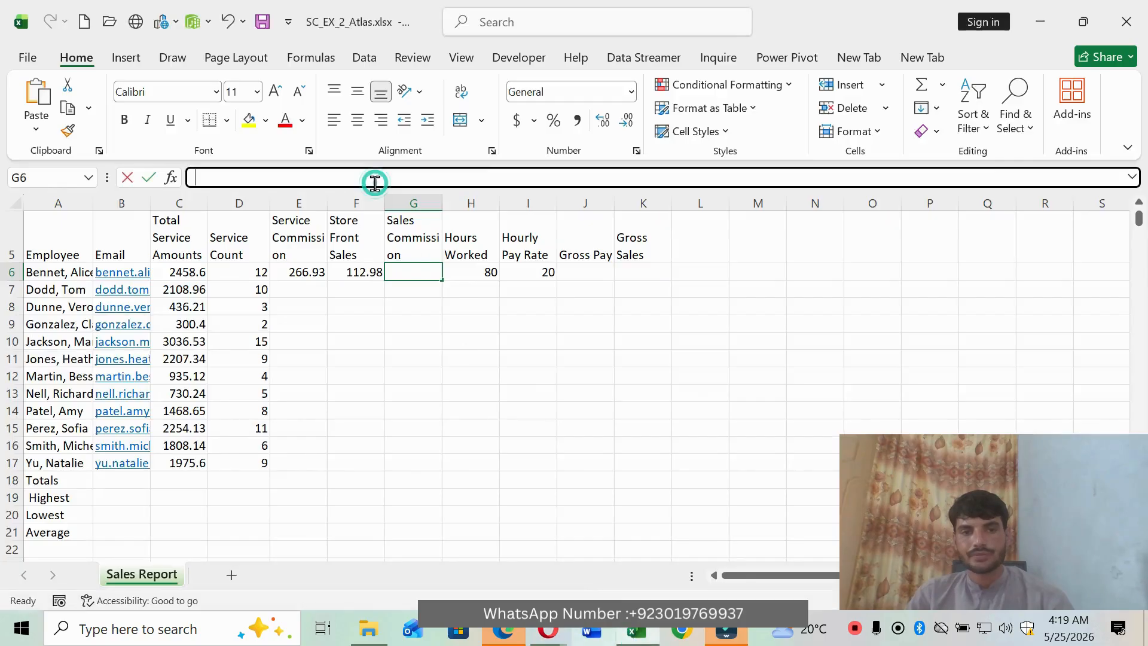
key(ctrl+v)
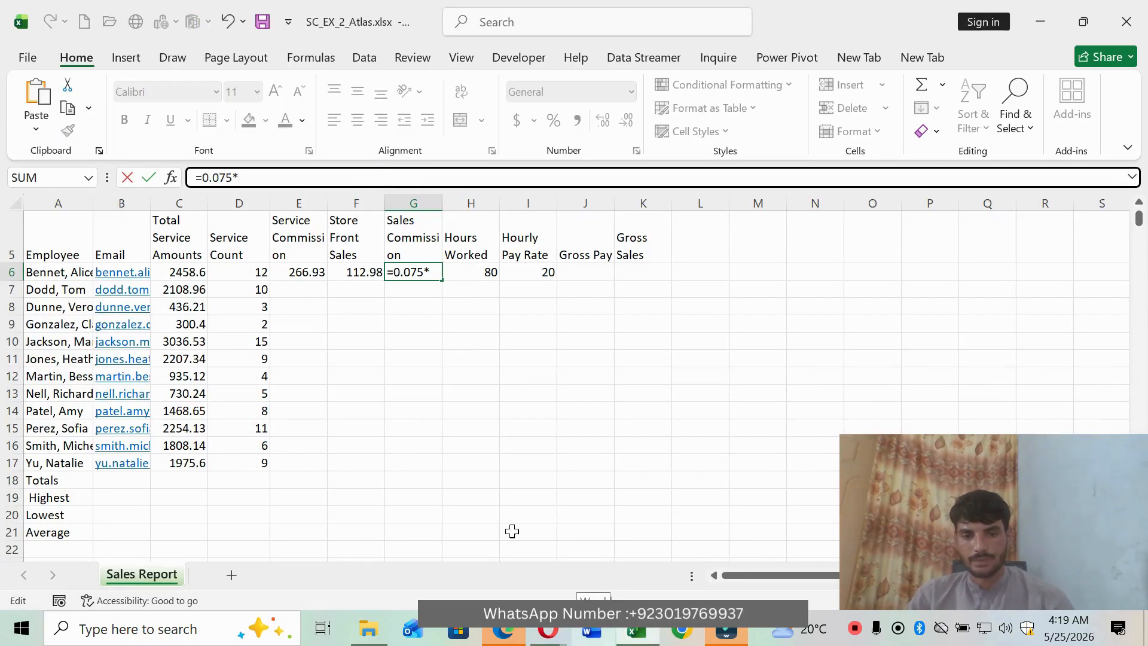
Step: Check Figure 2-9 on the MindTap page and complete the formula in cell G6 as =0.075*F6
click(548, 630)
click(578, 574)
click(381, 399)
scroll(476, 412, down, 7)
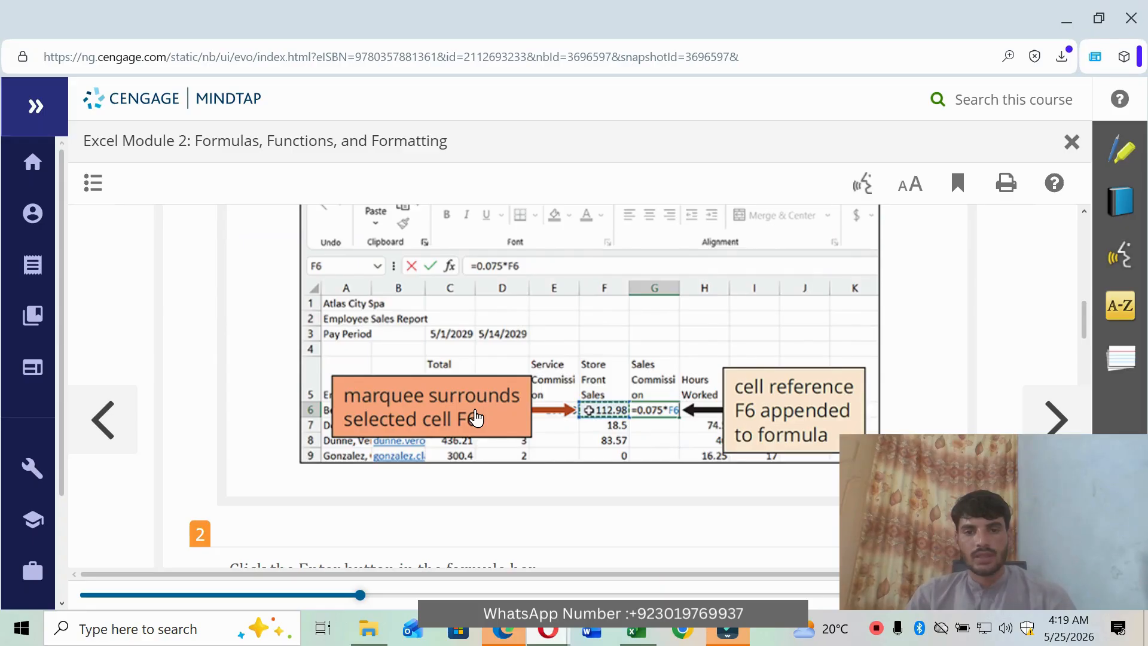
click(637, 631)
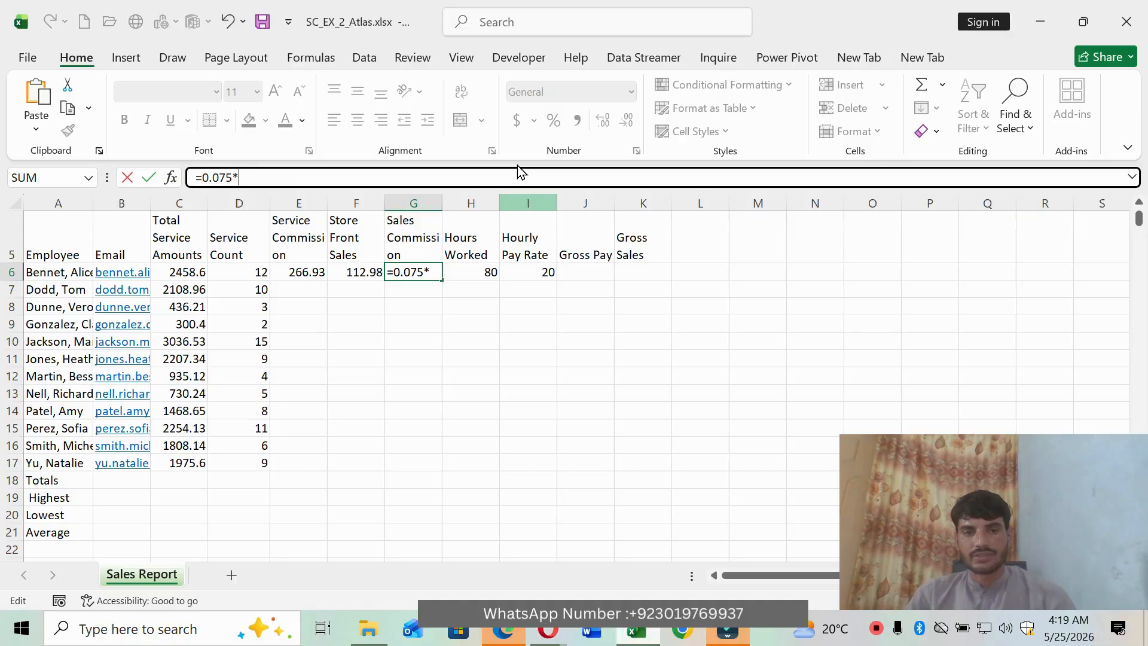
click(359, 270)
key(Return)
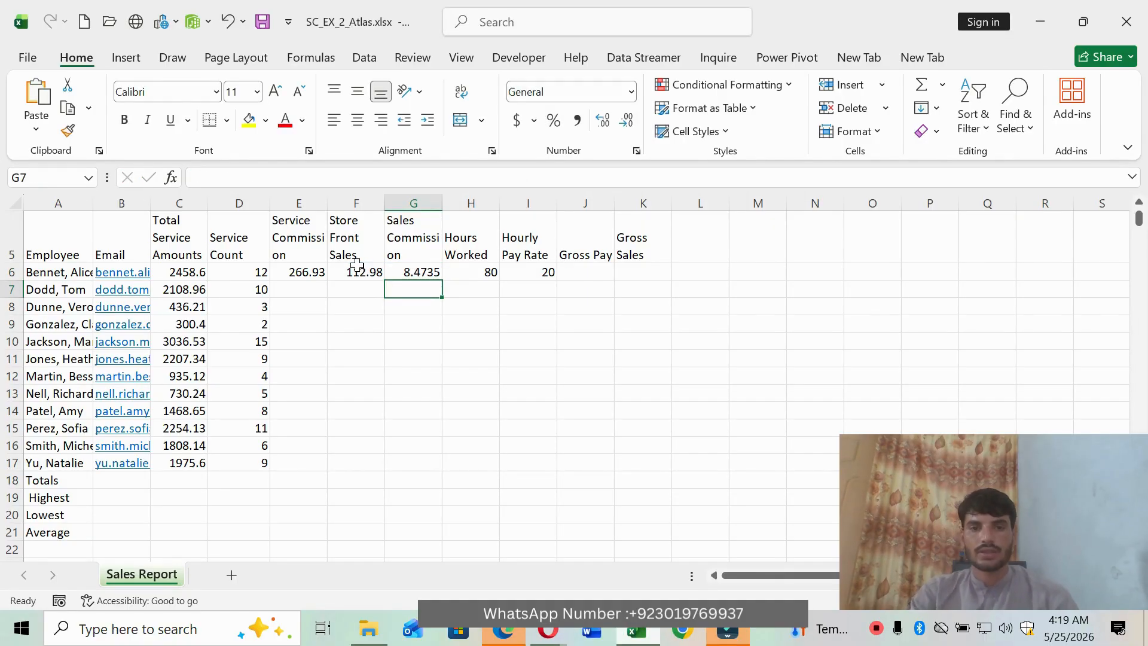
Step: Read steps 2 and 3 on the MindTap page and begin a formula with = in cell J6 of the Excel worksheet
mouse_move(548, 633)
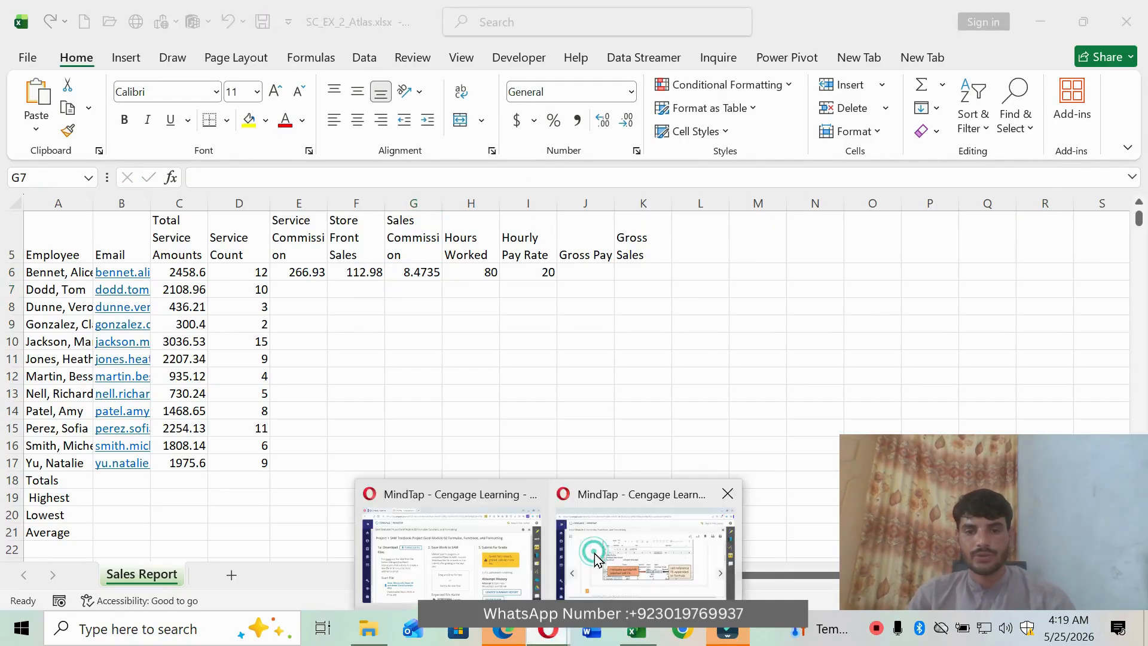
click(592, 550)
scroll(527, 461, down, 3)
scroll(541, 449, down, 5)
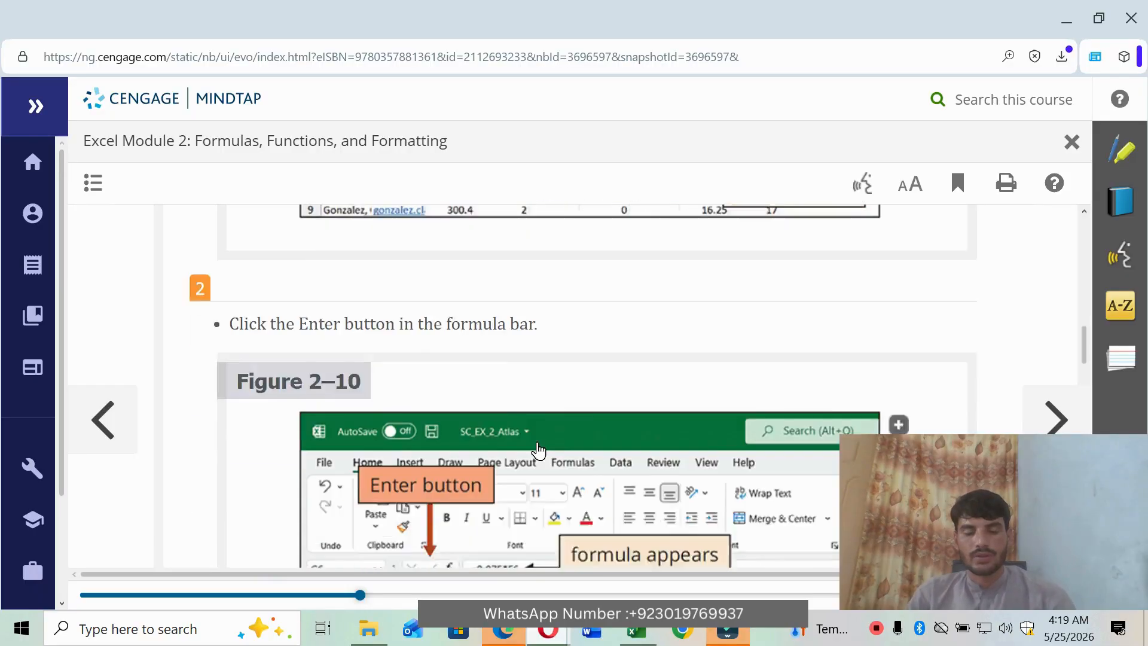
scroll(540, 451, down, 10)
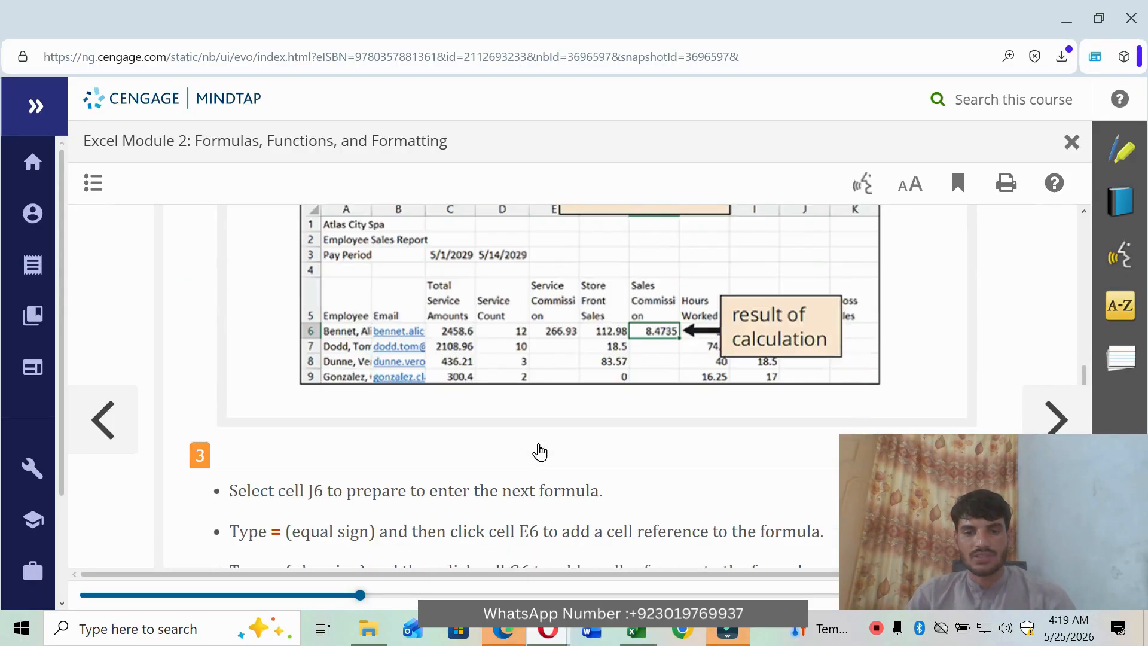
scroll(540, 452, up, 3)
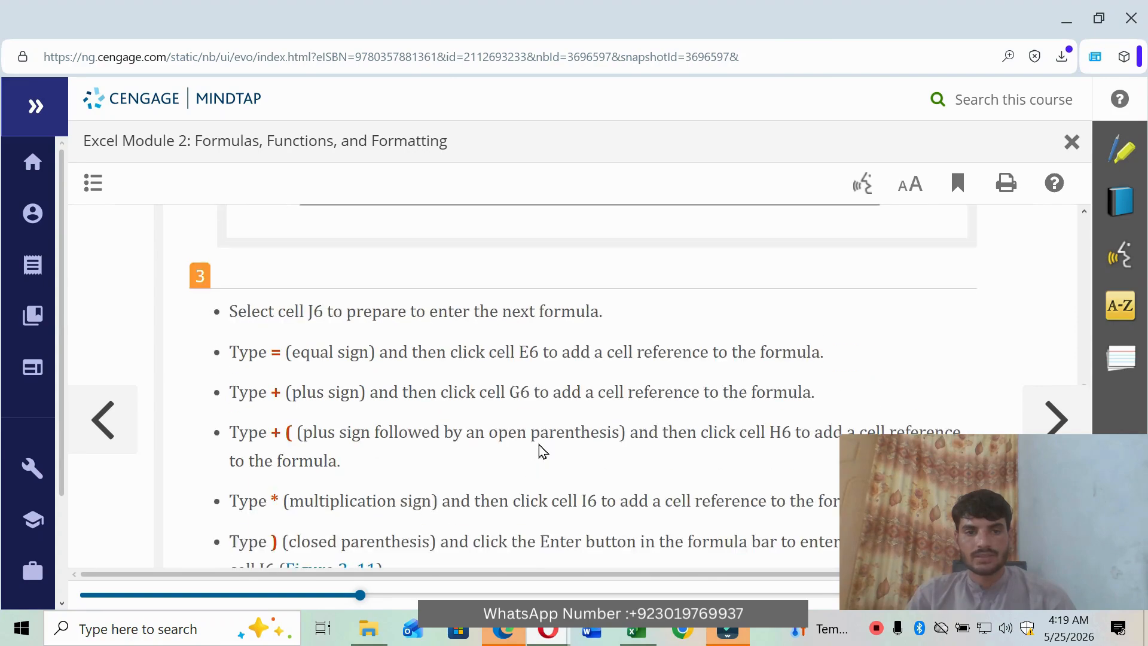
click(637, 630)
click(577, 275)
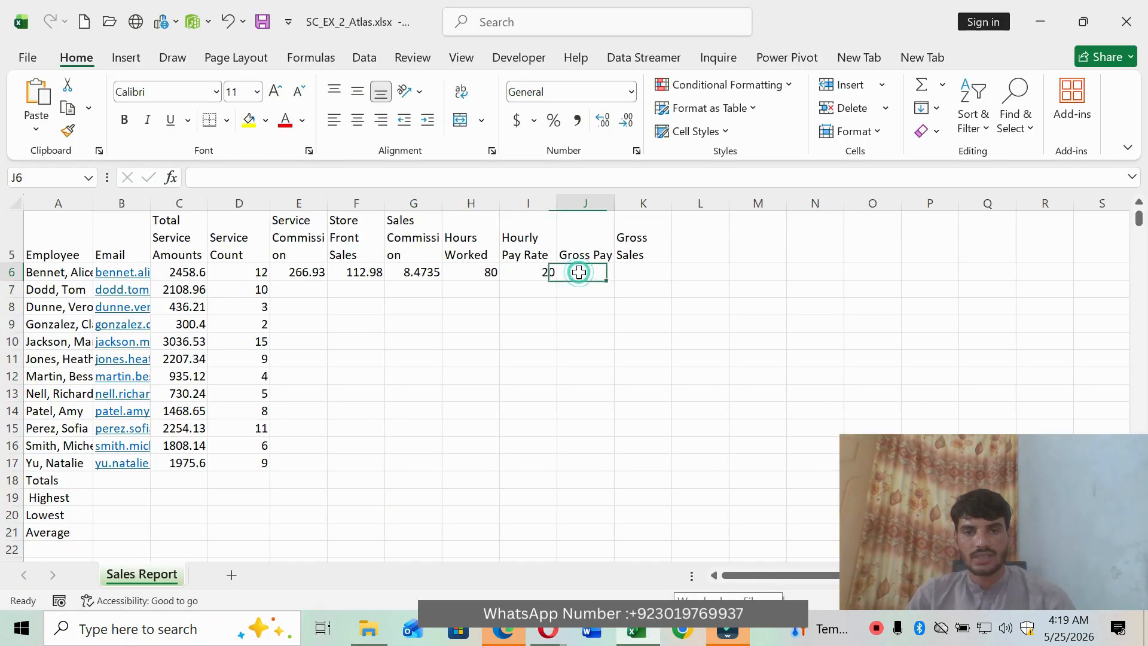
text(=)
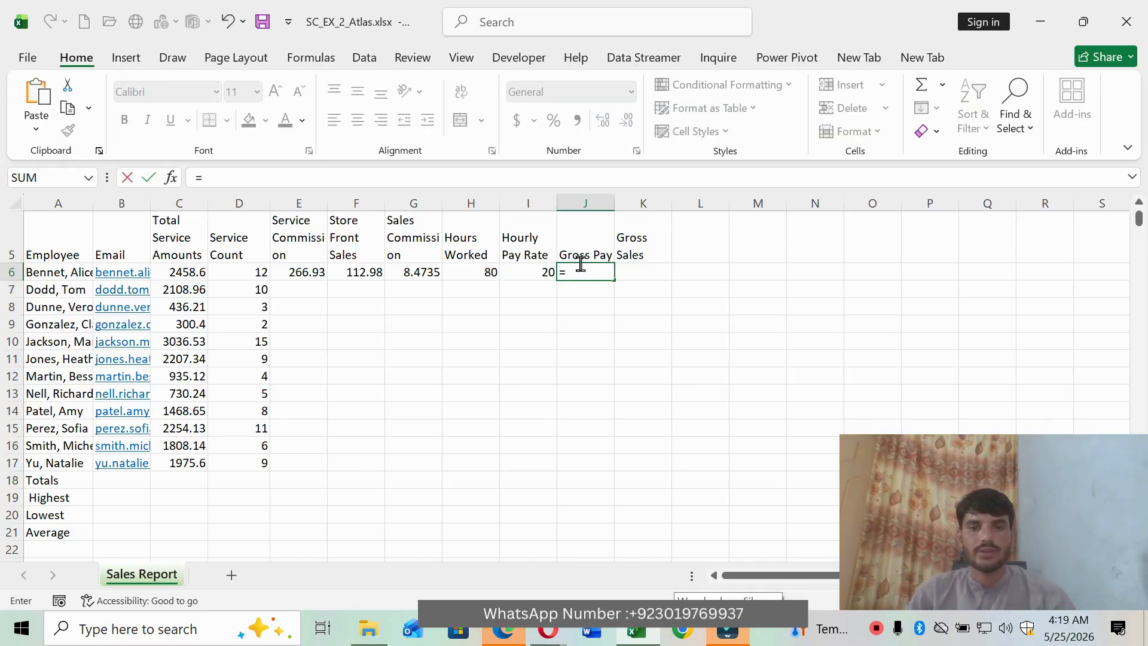
Step: Check step 3 and Figure 2-11 on the MindTap page and add cell E6 to the formula in J6
click(564, 640)
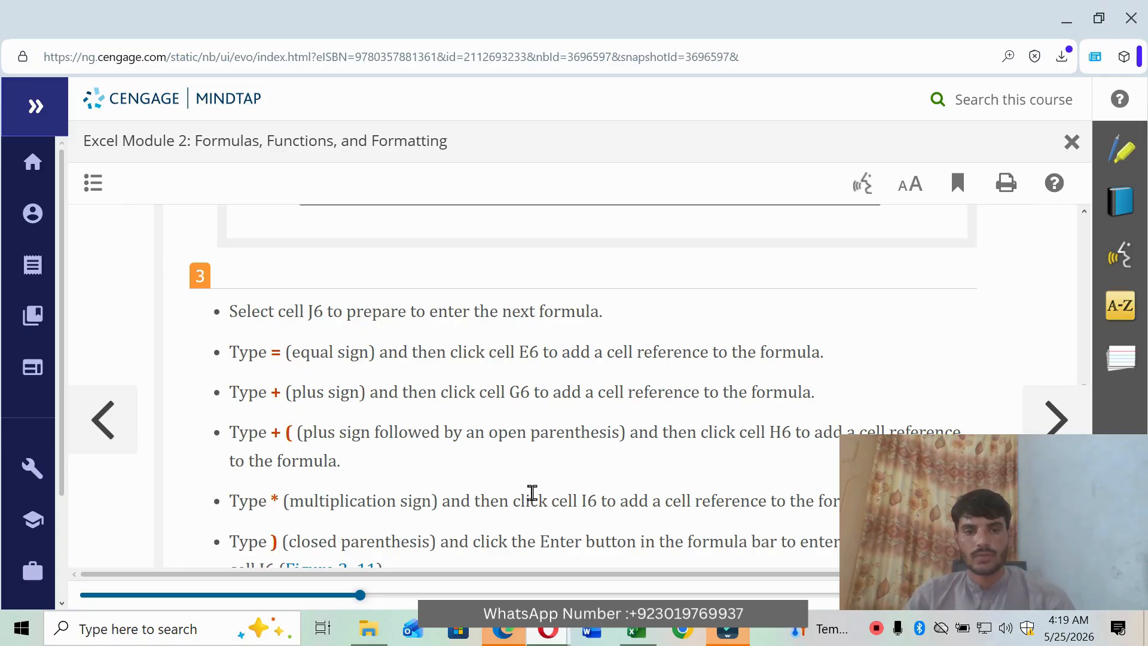
scroll(532, 493, down, 2)
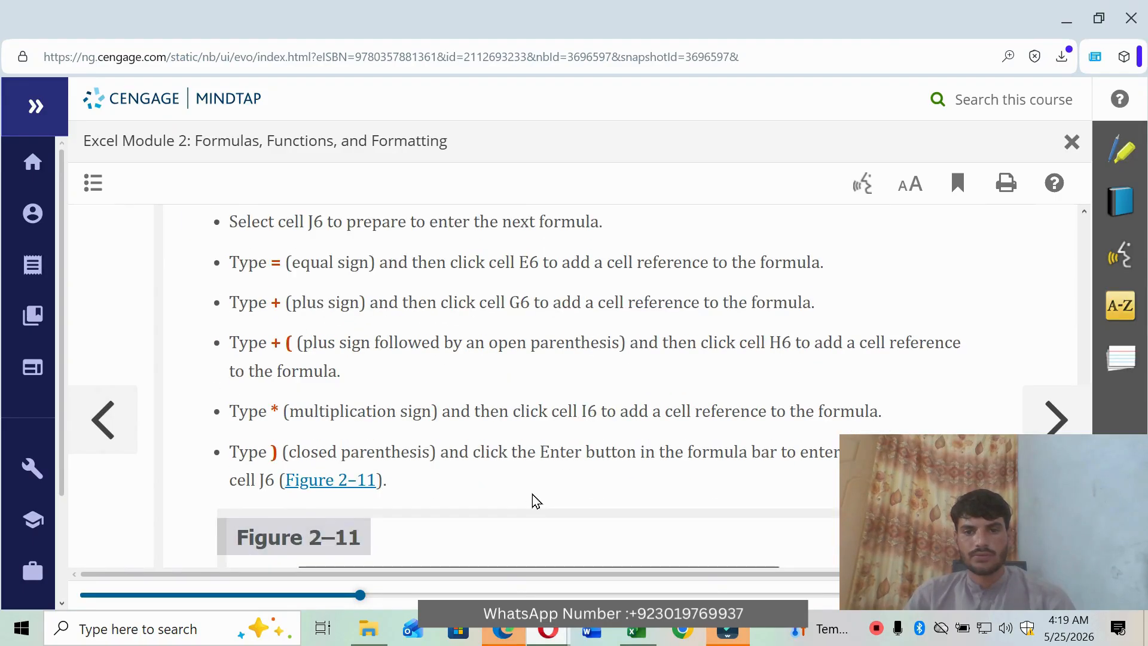
scroll(535, 501, down, 5)
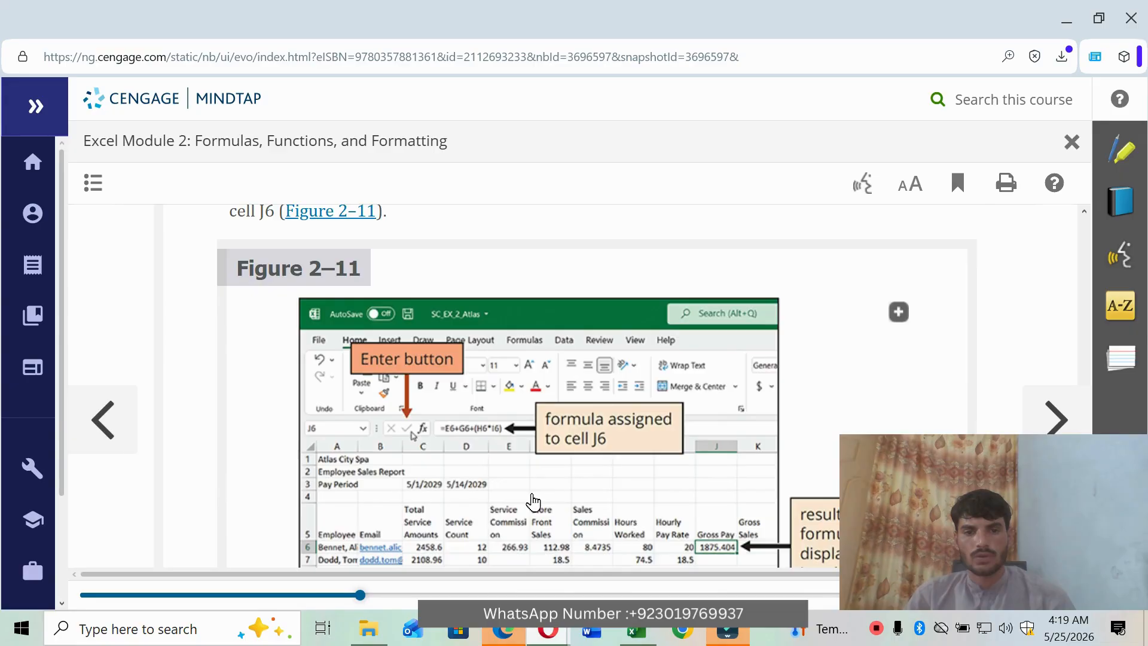
scroll(534, 502, up, 5)
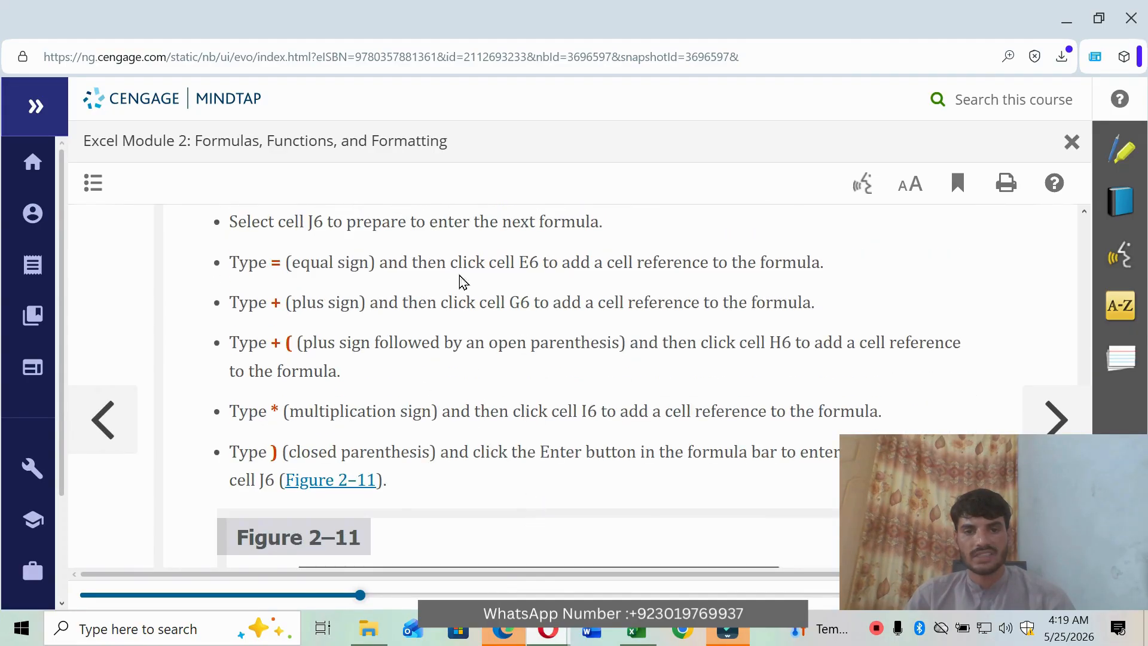
click(637, 629)
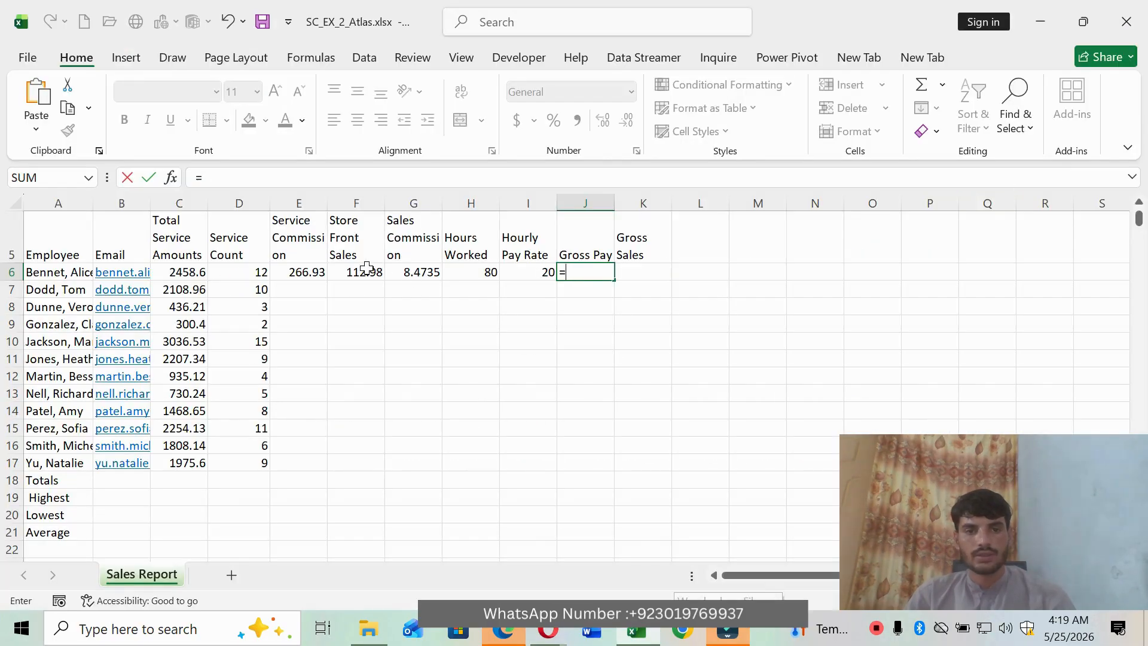
click(304, 273)
Step: Reread the step 3 bullets on the MindTap page and extend the Excel formula in J6 to =E6+
mouse_move(557, 630)
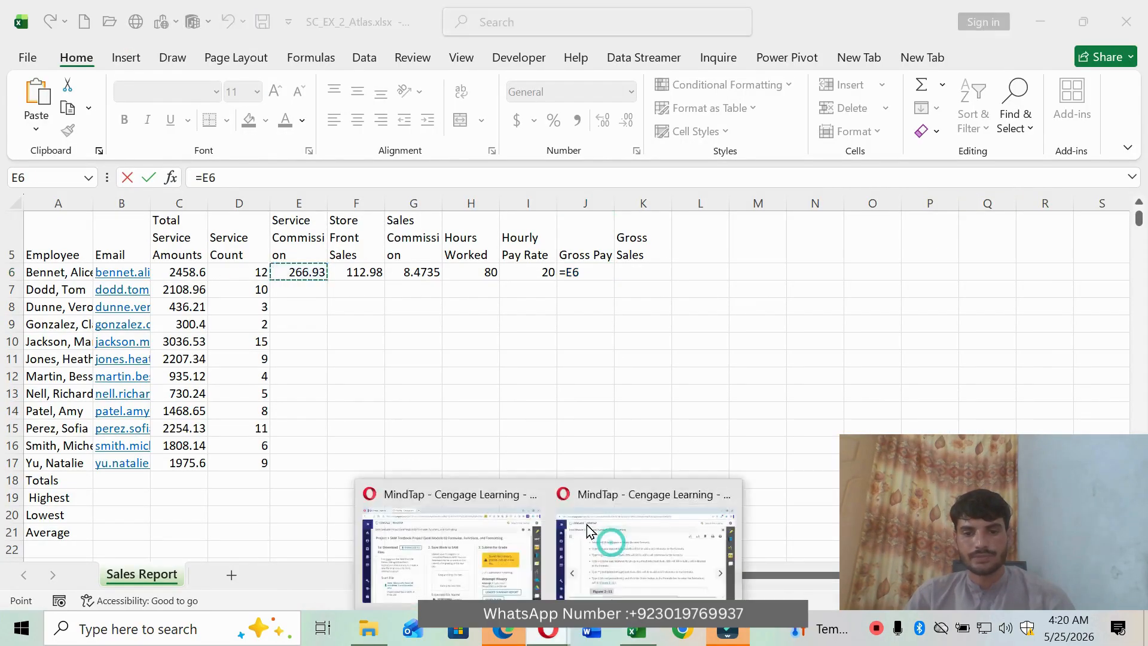
click(593, 530)
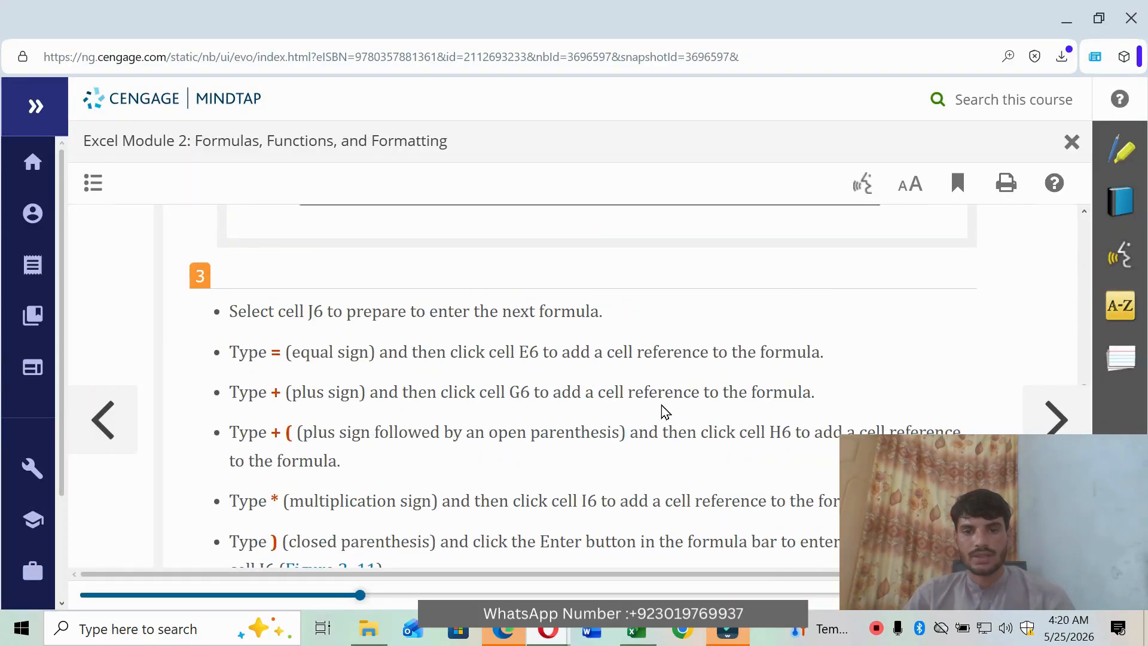
scroll(411, 406, down, 6)
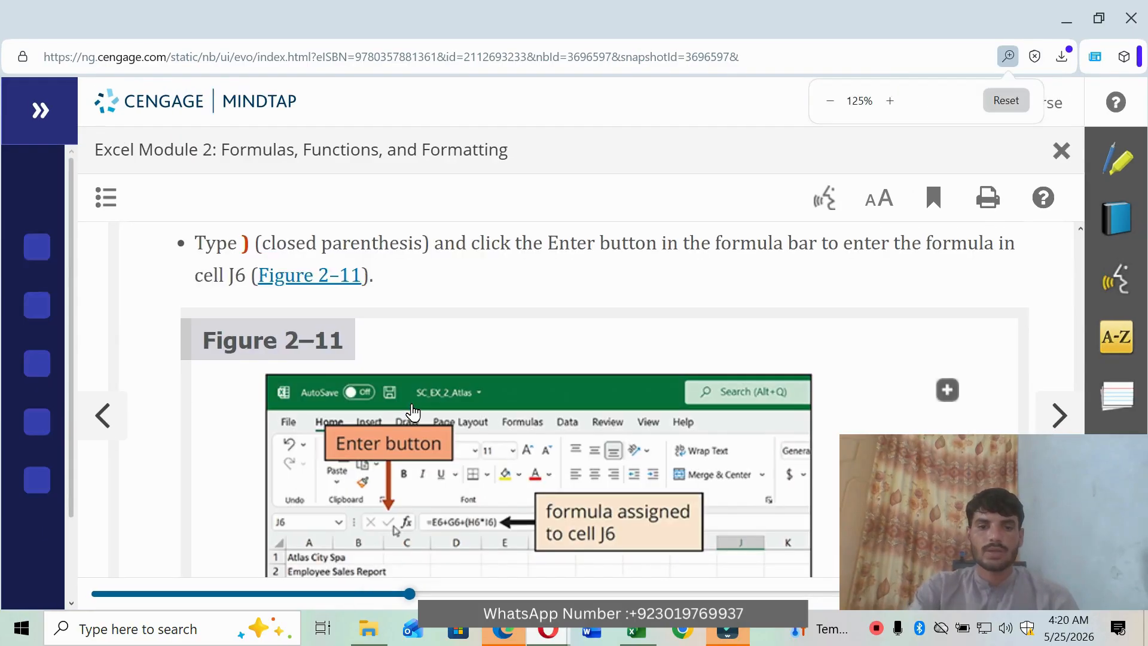
scroll(412, 416, up, 2)
scroll(413, 413, up, 4)
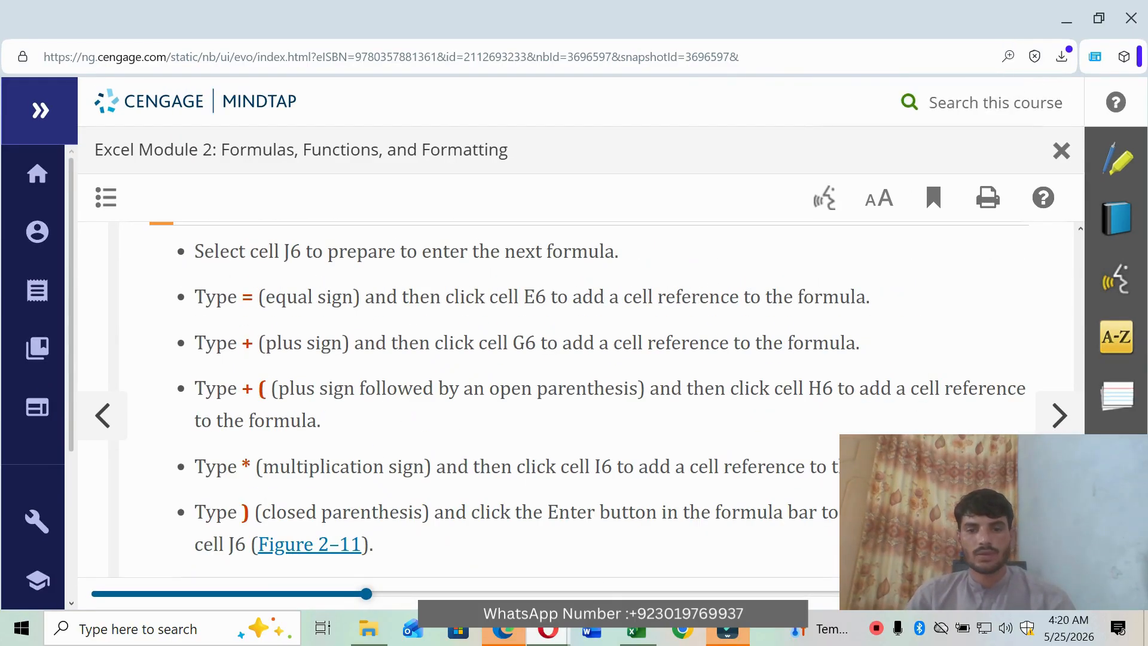
key(alt+Tab)
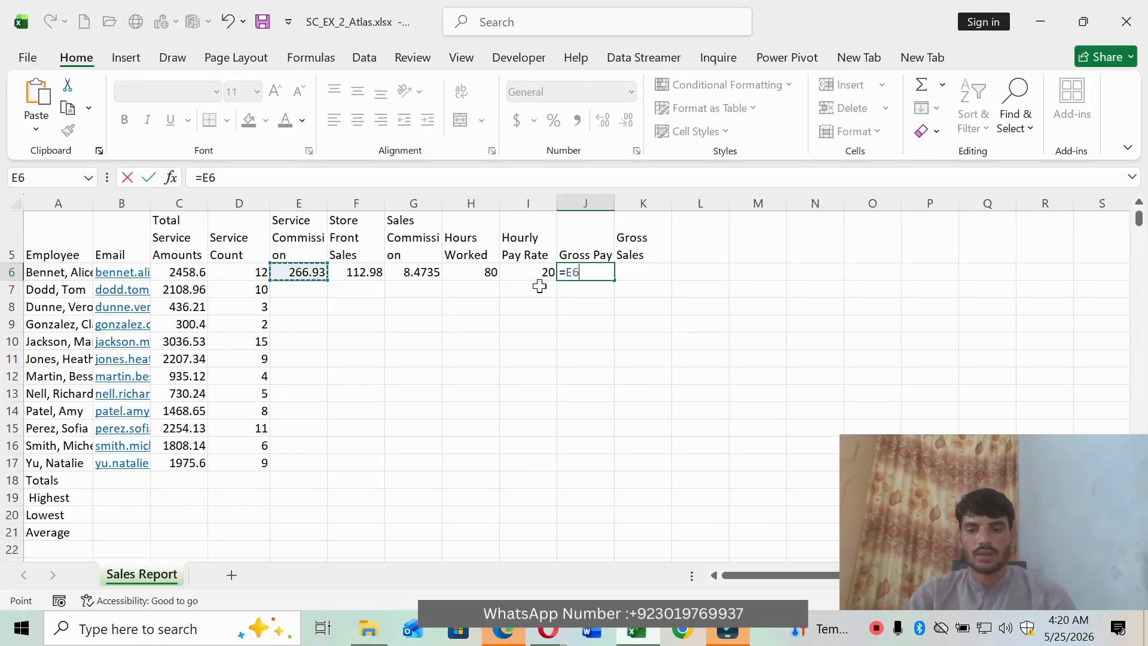
text(+)
Step: Check the next reference in step 3 on the MindTap page and extend the J6 formula to =E6+G6+
click(548, 632)
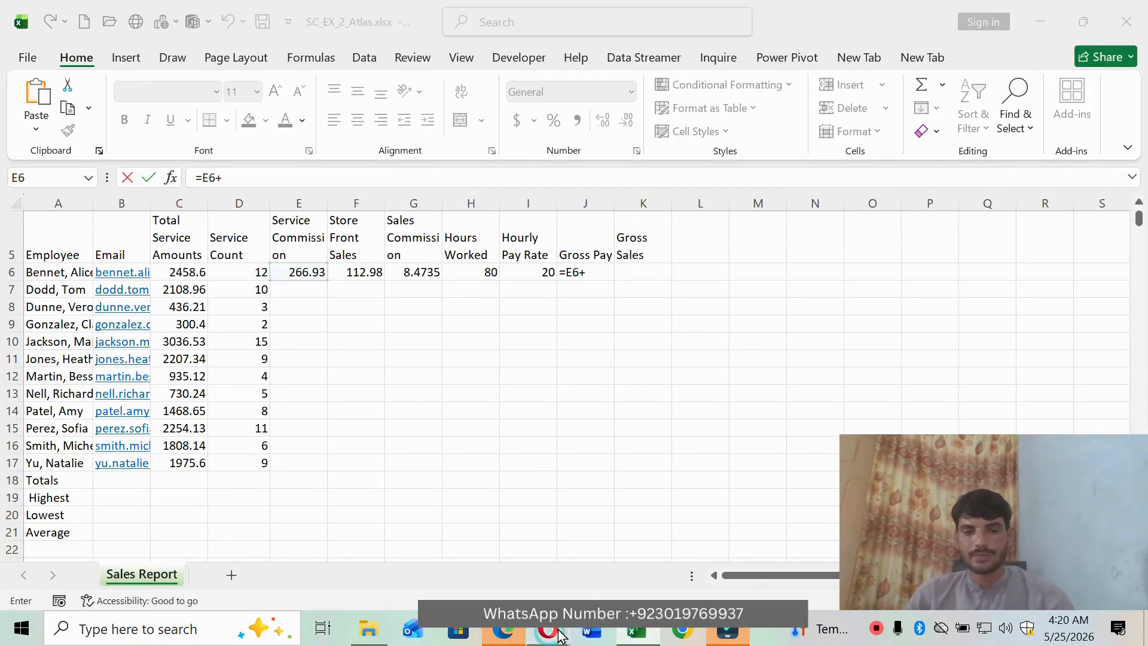
click(524, 543)
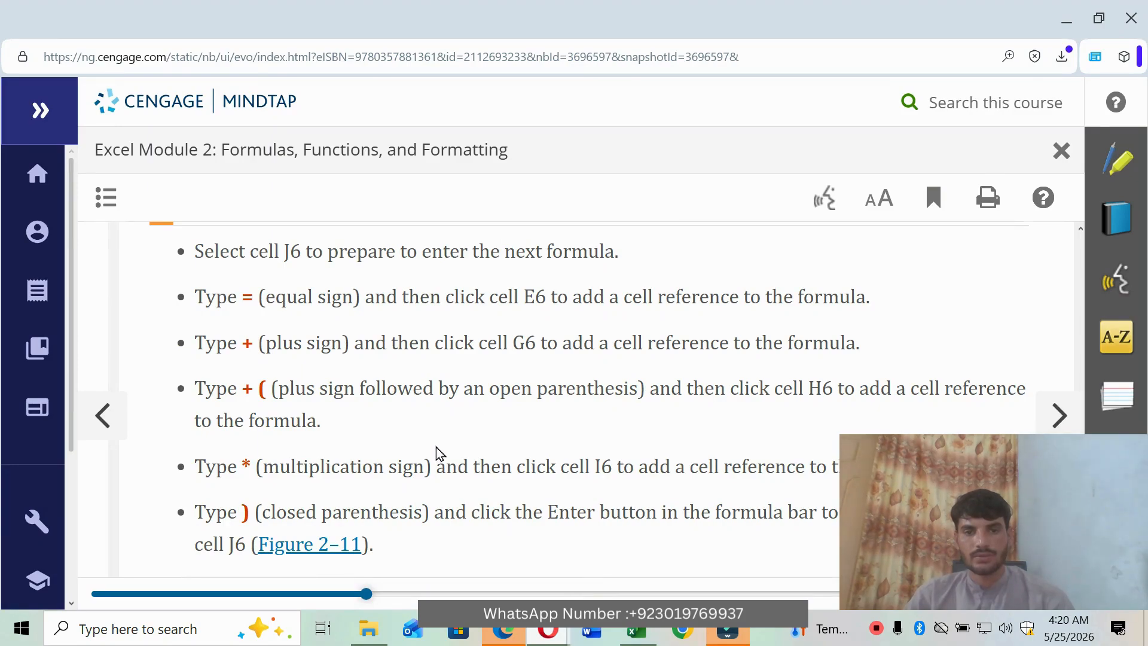
key(ctrl+minus)
scroll(437, 449, up, 3)
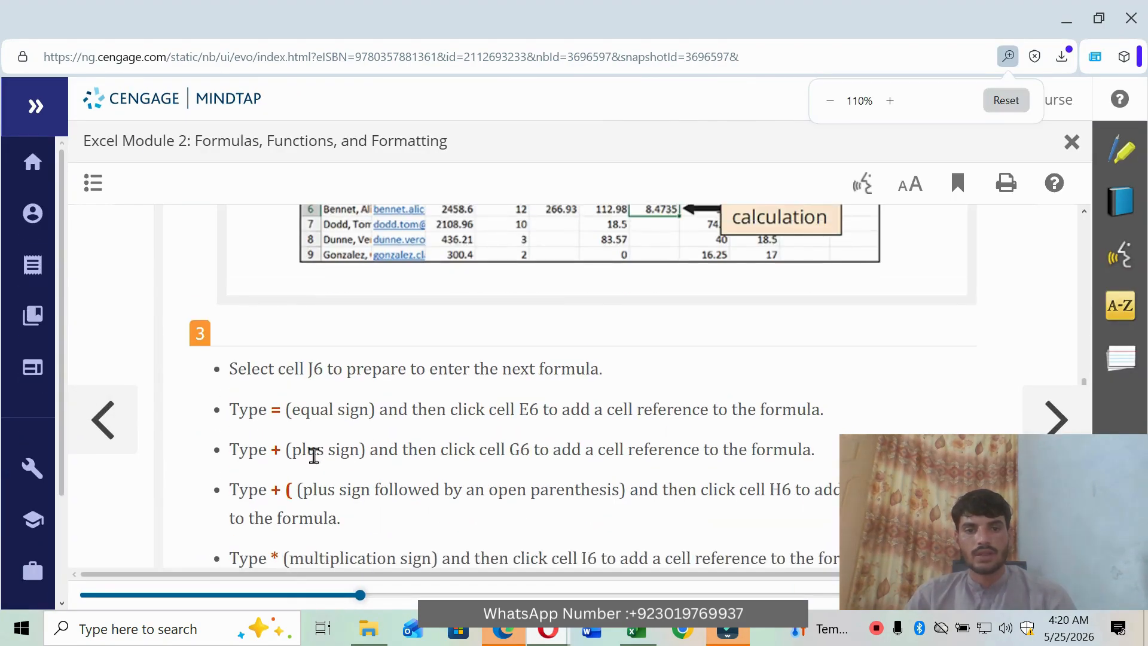
mouse_move(637, 633)
click(587, 532)
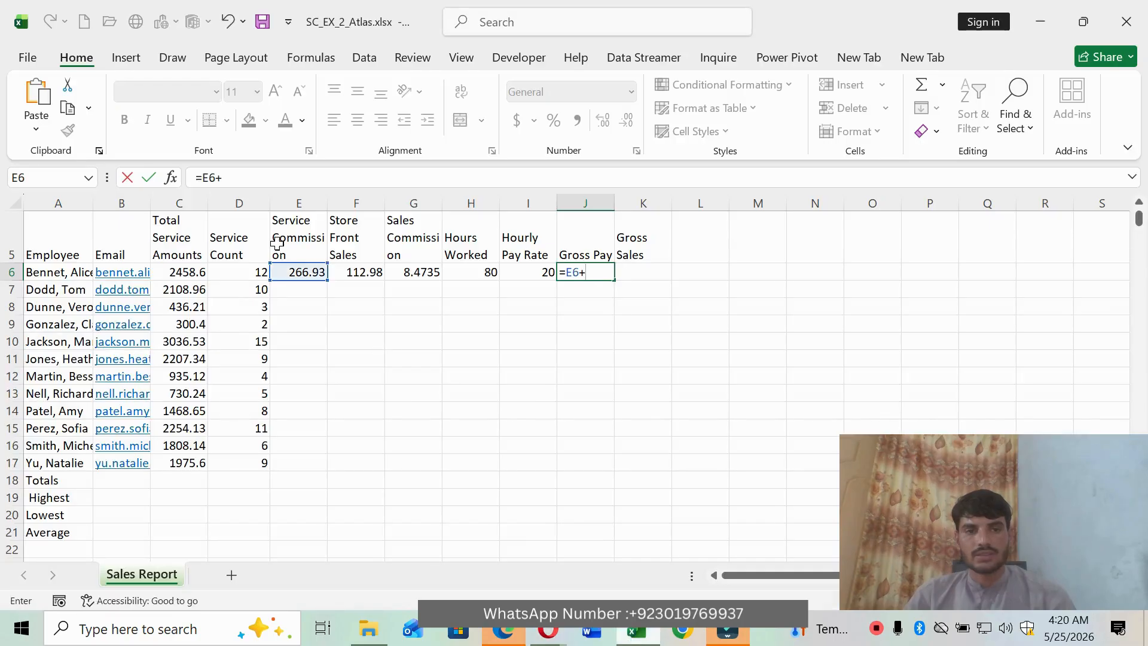
click(399, 270)
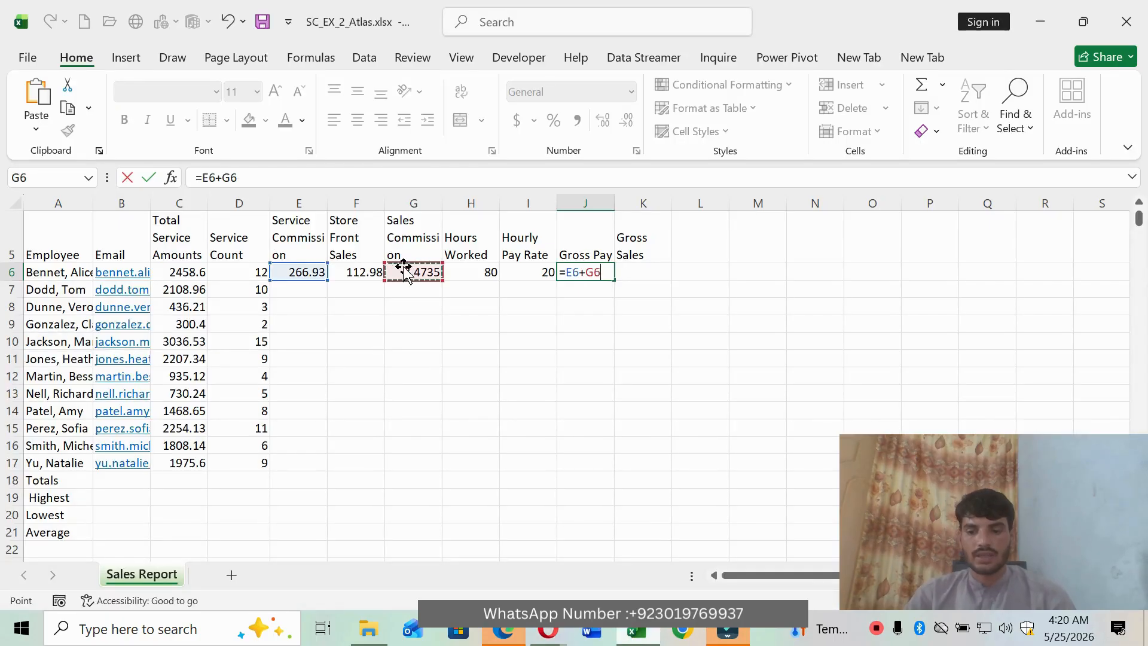
text(+)
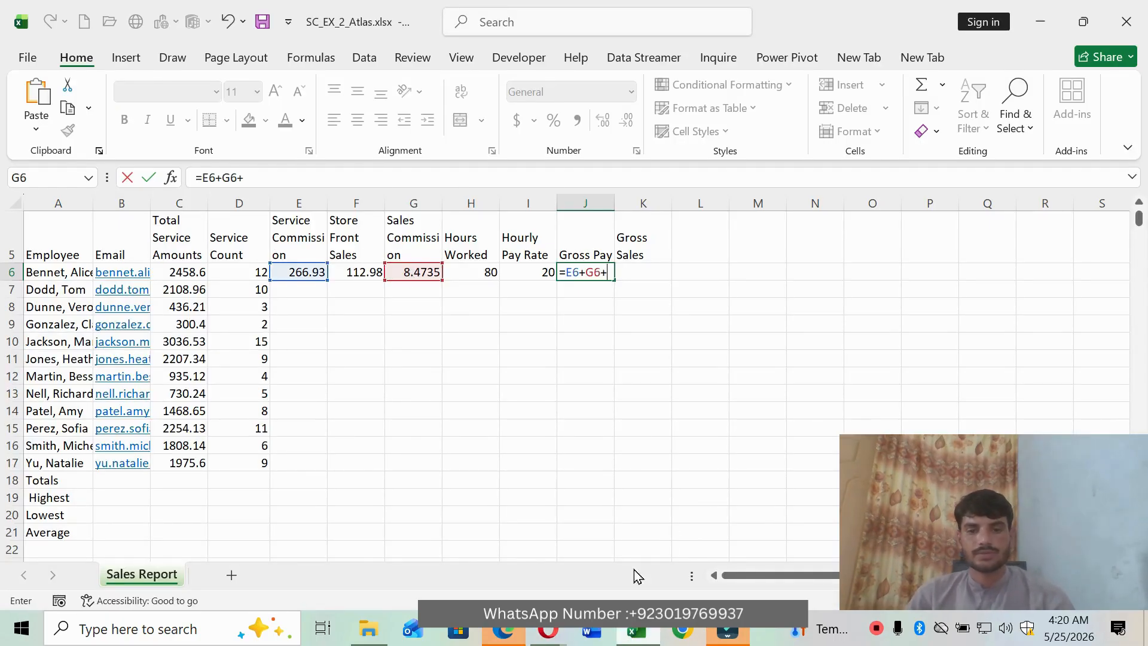
Step: Check the fourth bullet of step 3 on the MindTap page and add cell H6 to the Excel formula, making =E6+G6+H6
click(548, 631)
click(601, 577)
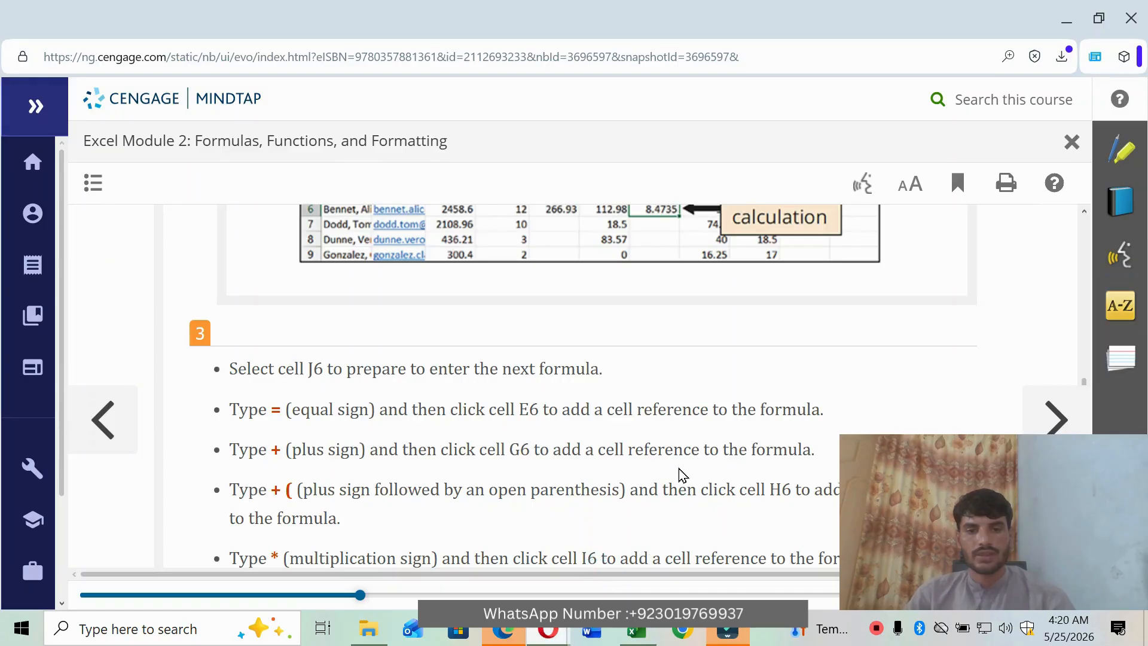
scroll(682, 475, down, 2)
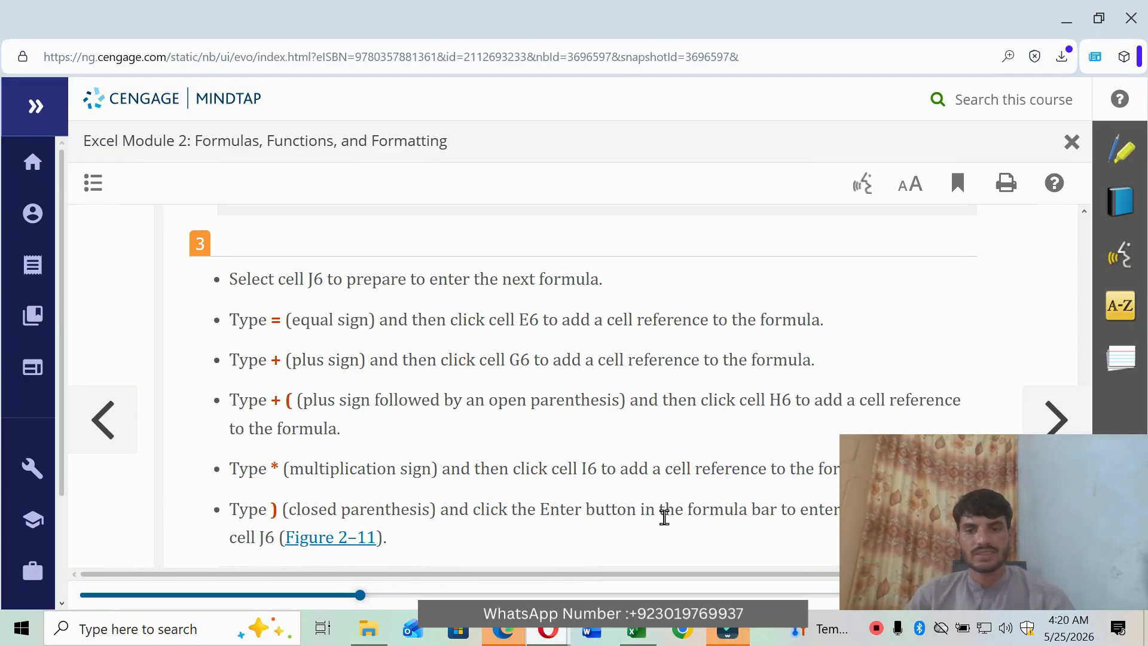
click(638, 631)
click(494, 272)
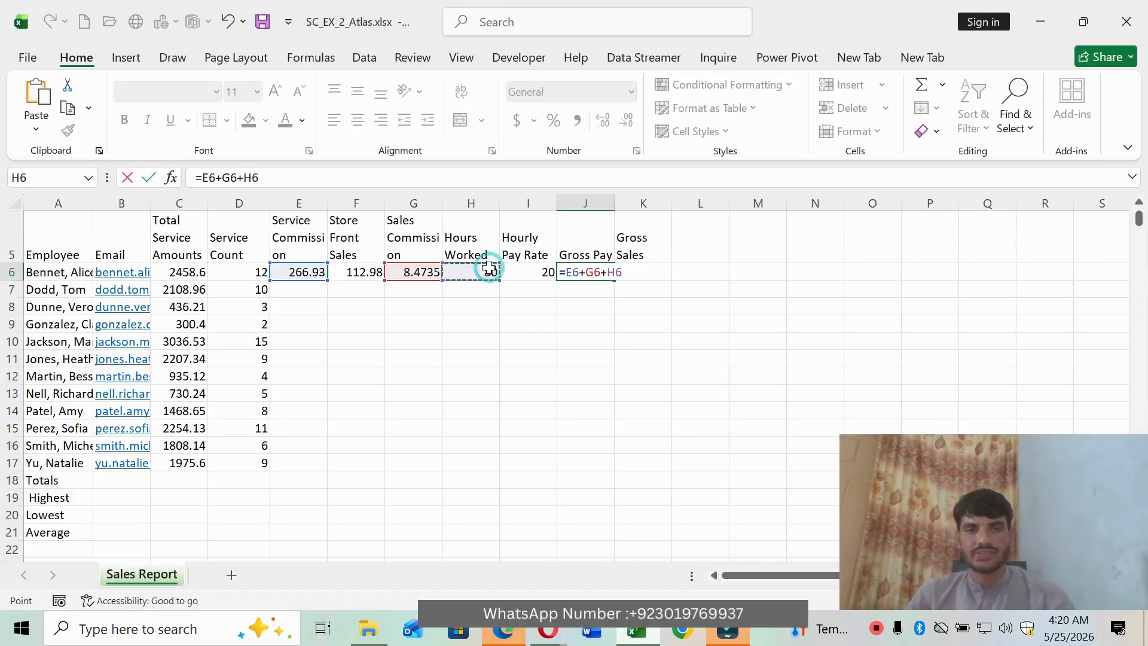
Step: Check the multiplication bullet of step 3 on the MindTap page and extend the J6 formula in Excel to =E6+G6+H6*
mouse_move(554, 634)
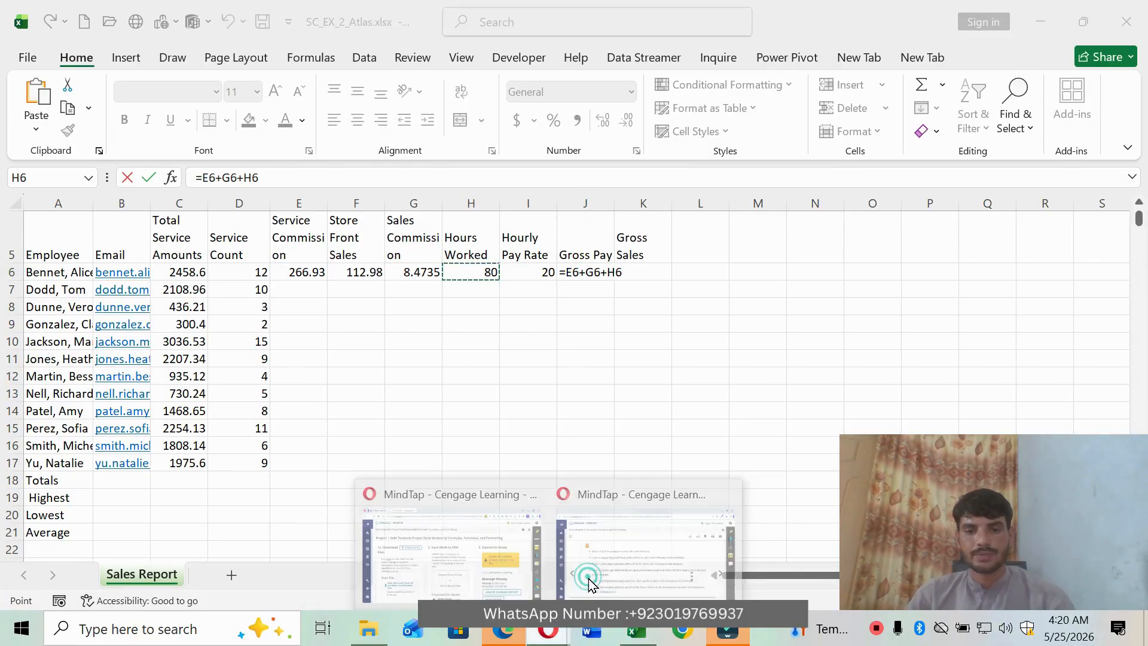
click(587, 585)
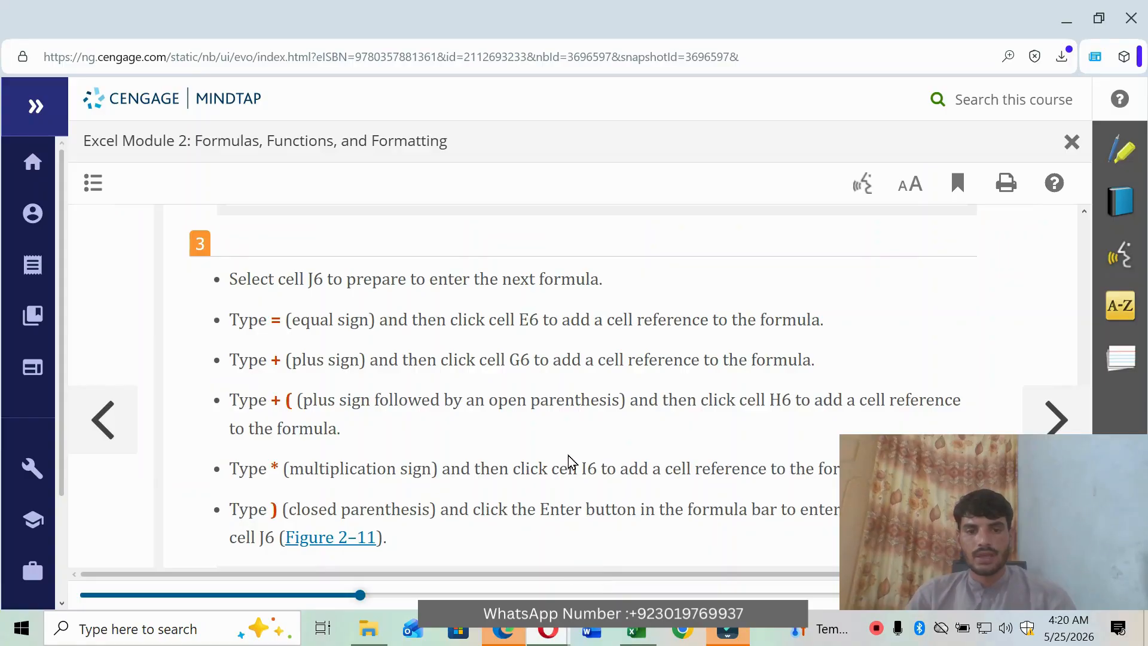
mouse_move(638, 631)
click(605, 540)
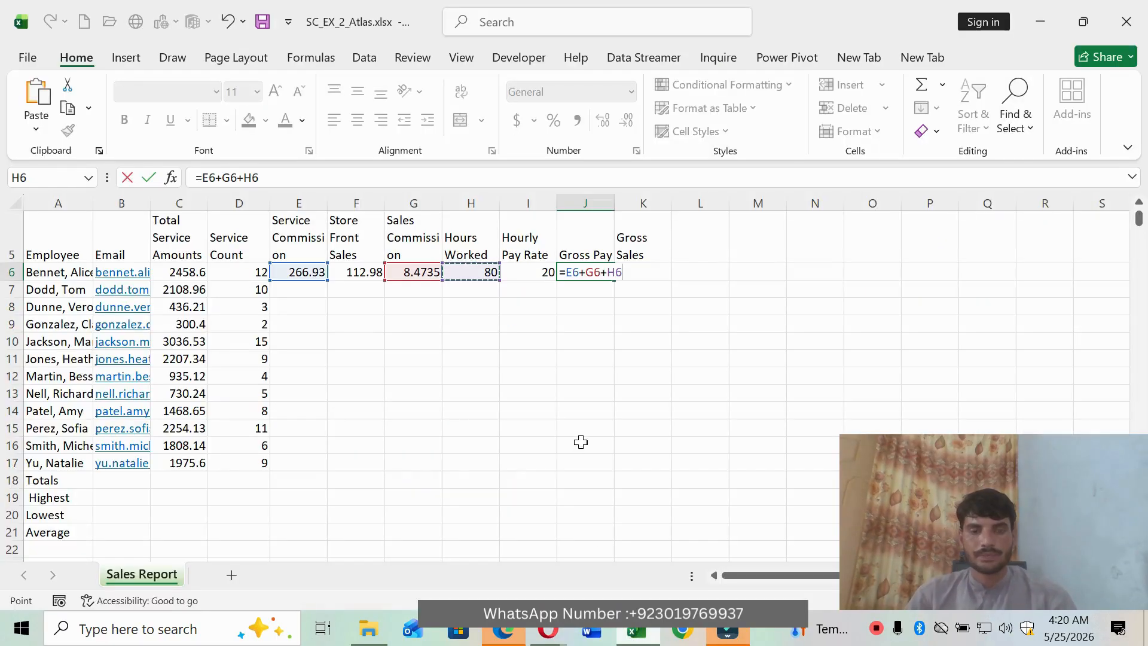
text(*)
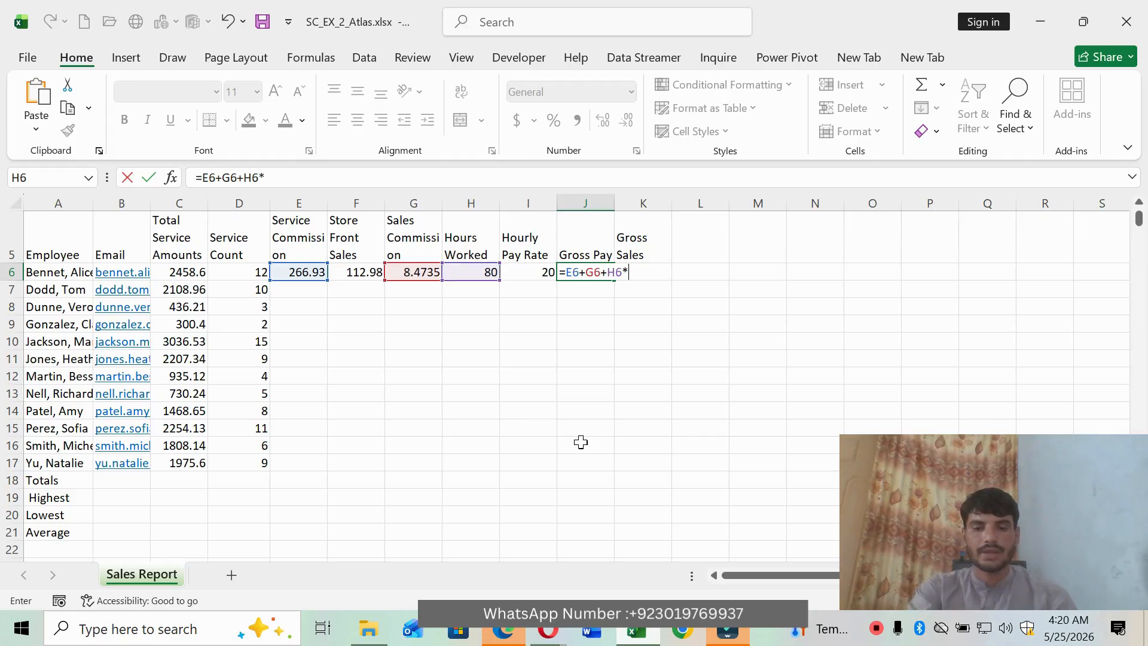
Step: Check the last bullets of step 3 on the MindTap page, then add cell I6 and enter the J6 formula in Excel
click(549, 632)
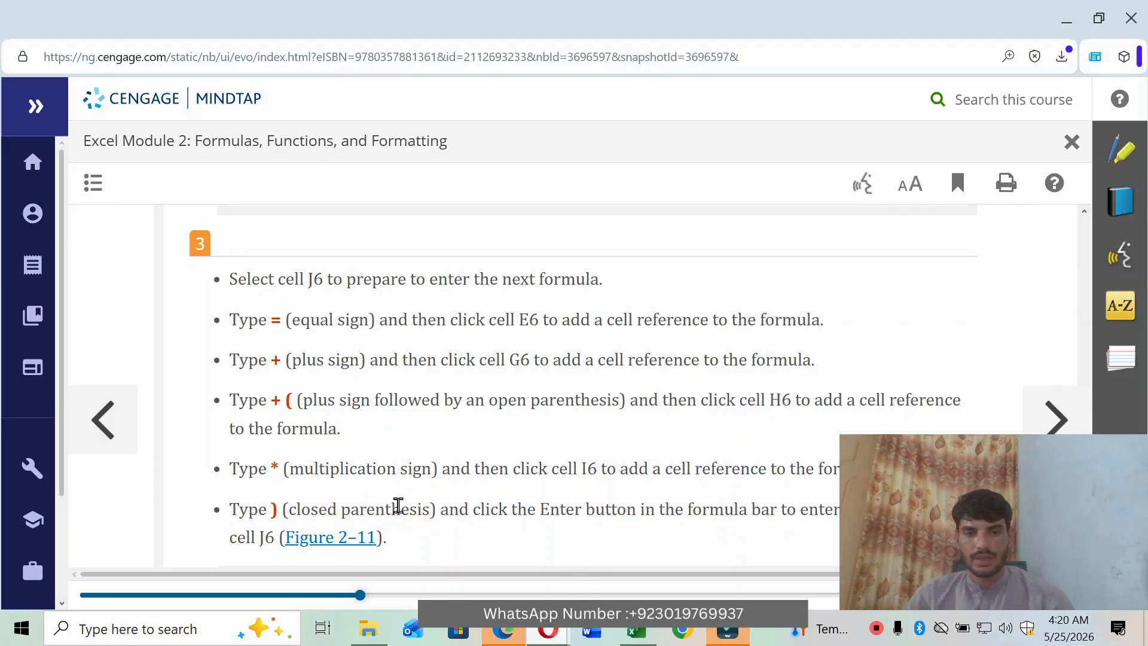
click(637, 631)
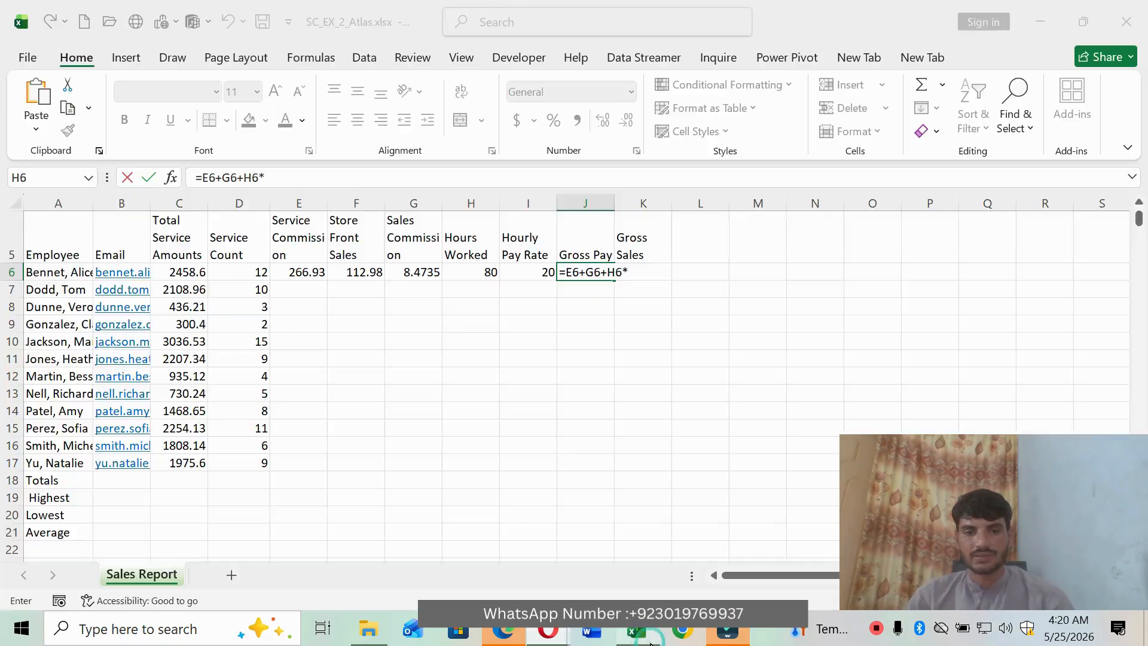
click(537, 269)
key(Return)
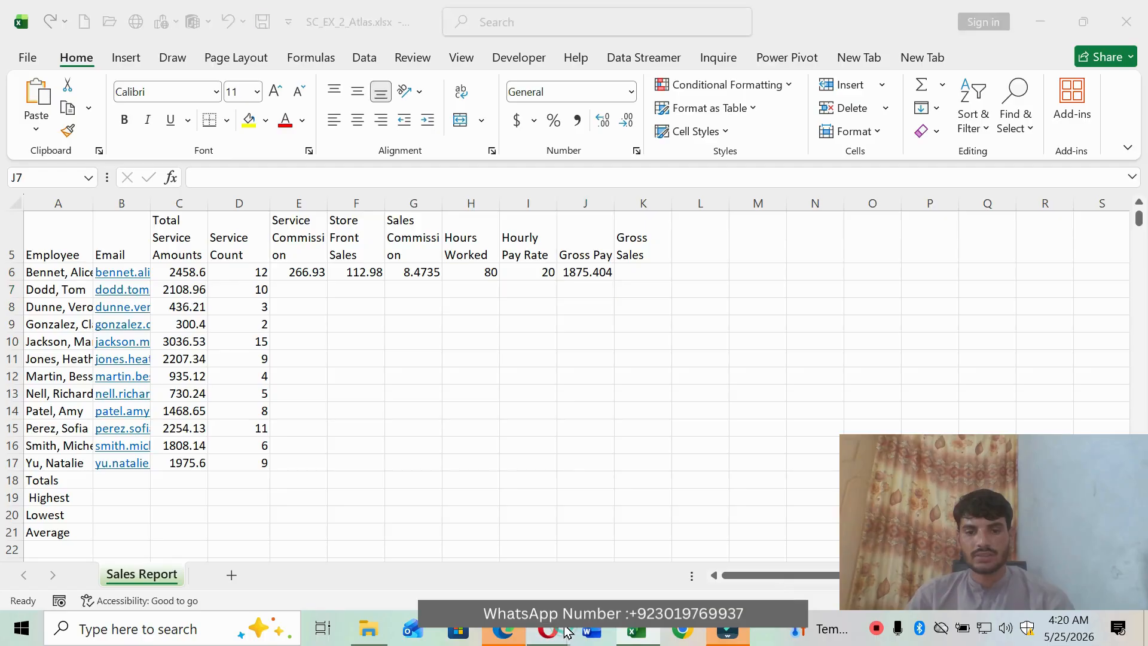
Step: Review Figure 2-11 and step 4 on the MindTap page and begin a formula with = in cell K6 of the Excel worksheet
mouse_move(548, 631)
click(628, 547)
scroll(624, 502, down, 8)
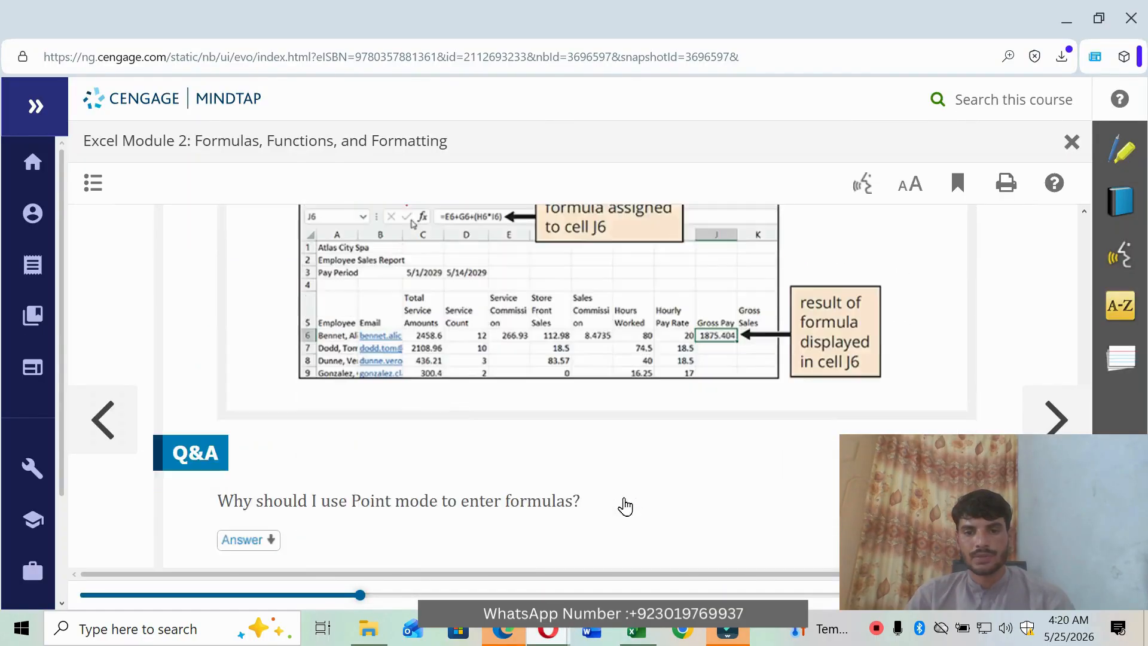
scroll(628, 505, up, 7)
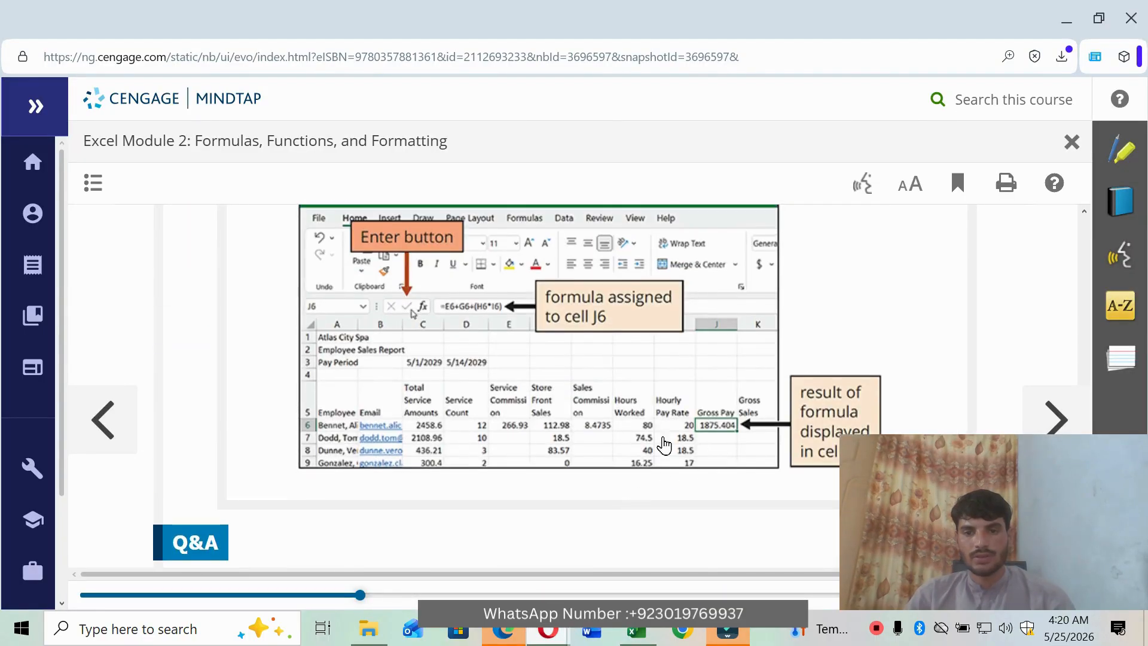
scroll(639, 442, down, 6)
scroll(634, 431, up, 2)
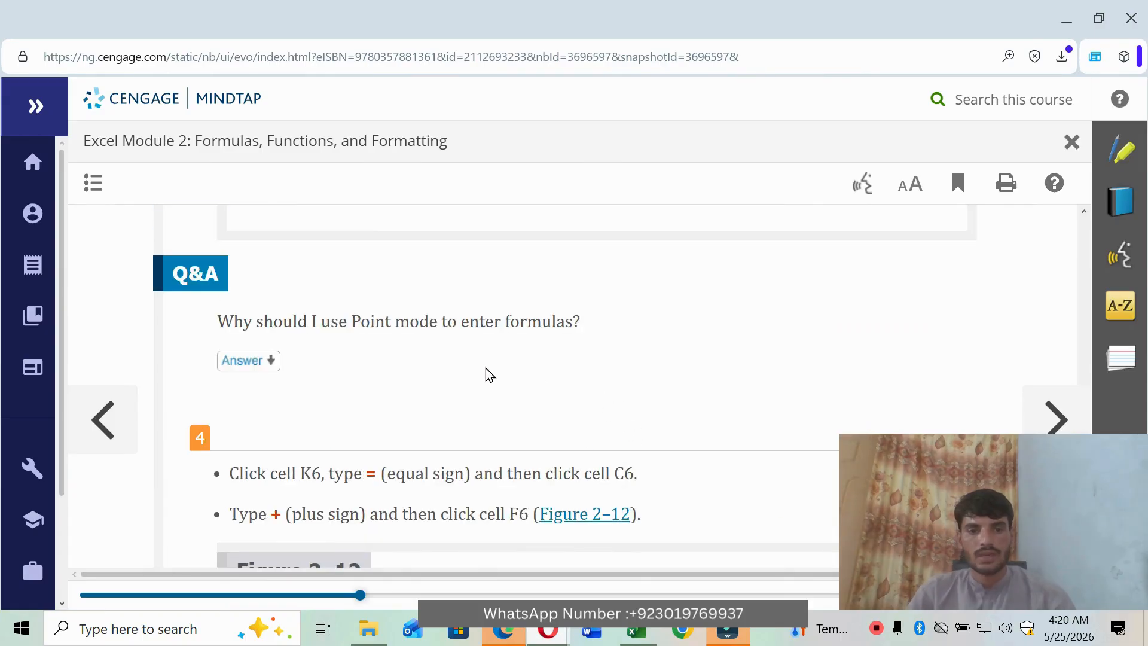
click(636, 629)
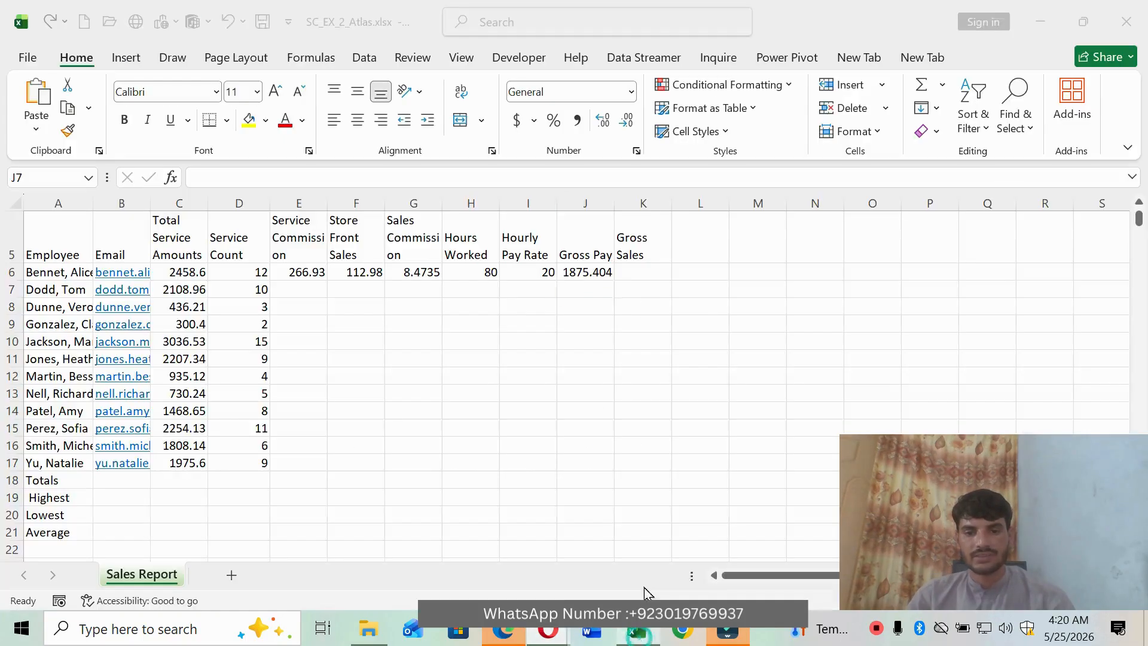
click(644, 271)
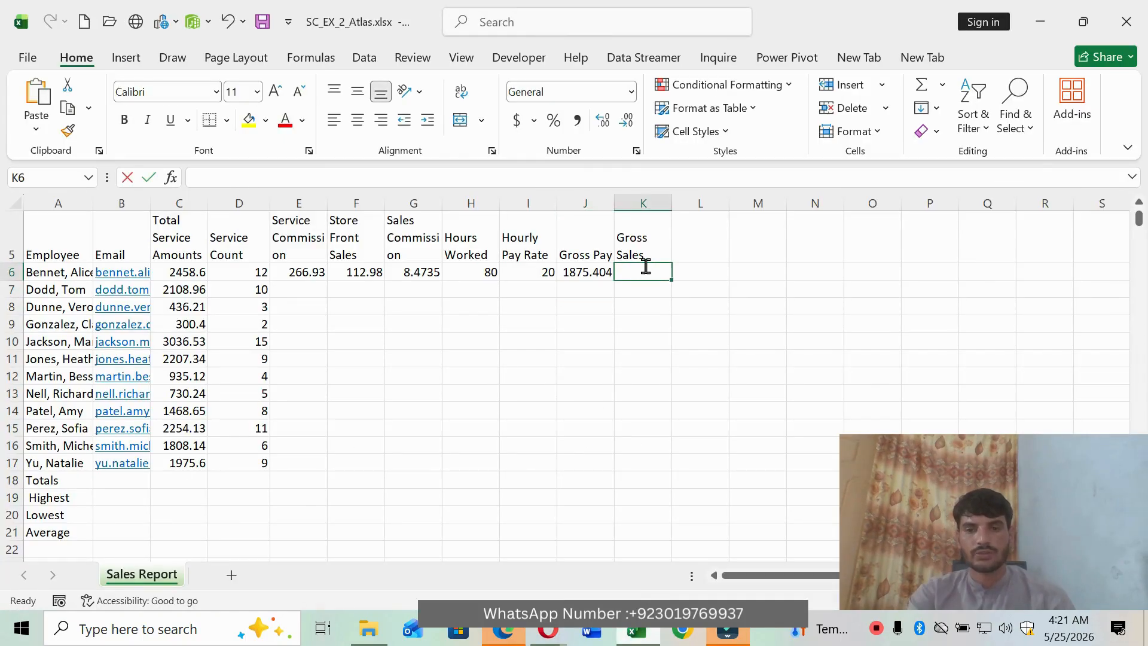
text(=)
Step: Reread the step 4 bullets on the MindTap page and extend the K6 formula in Excel to =C6+
mouse_move(548, 631)
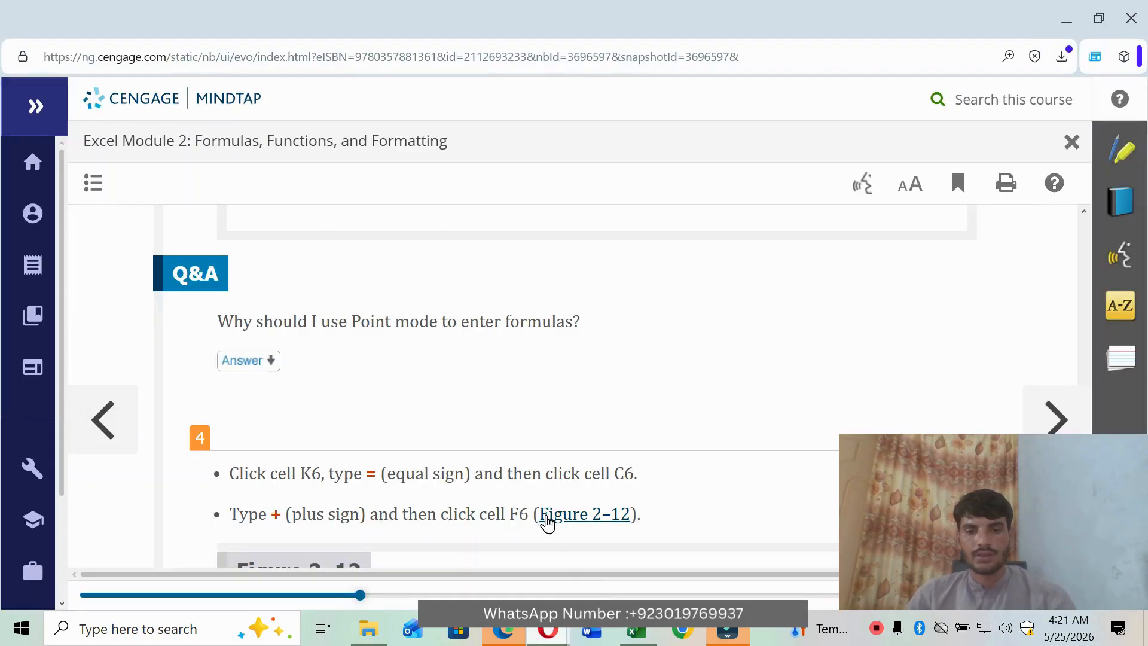
click(545, 521)
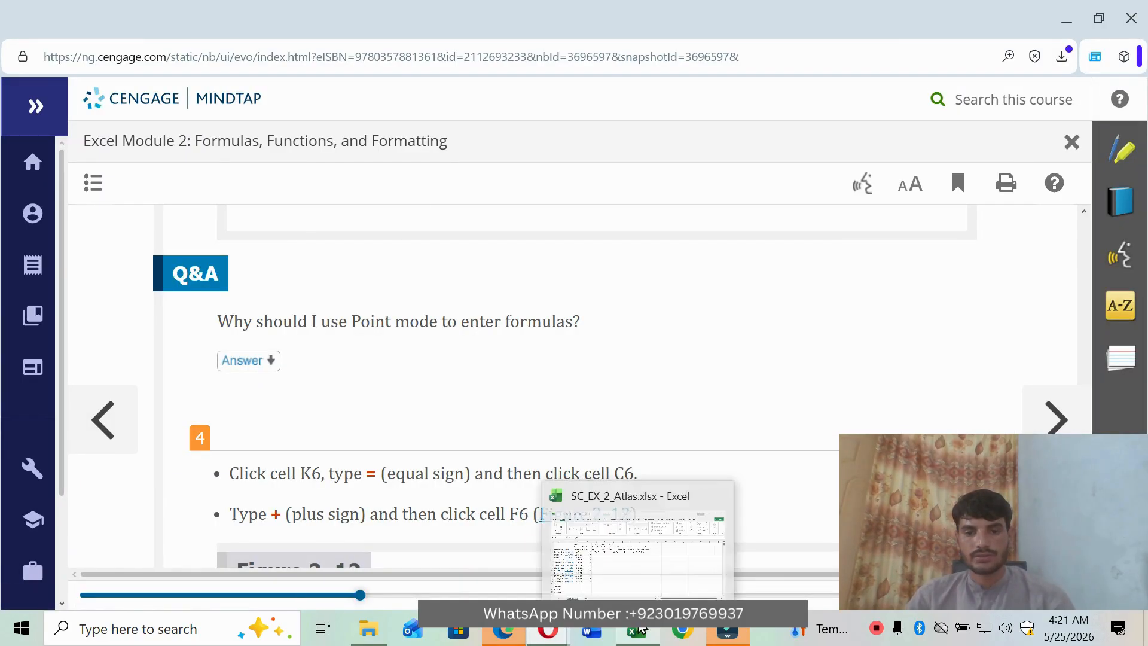
click(637, 631)
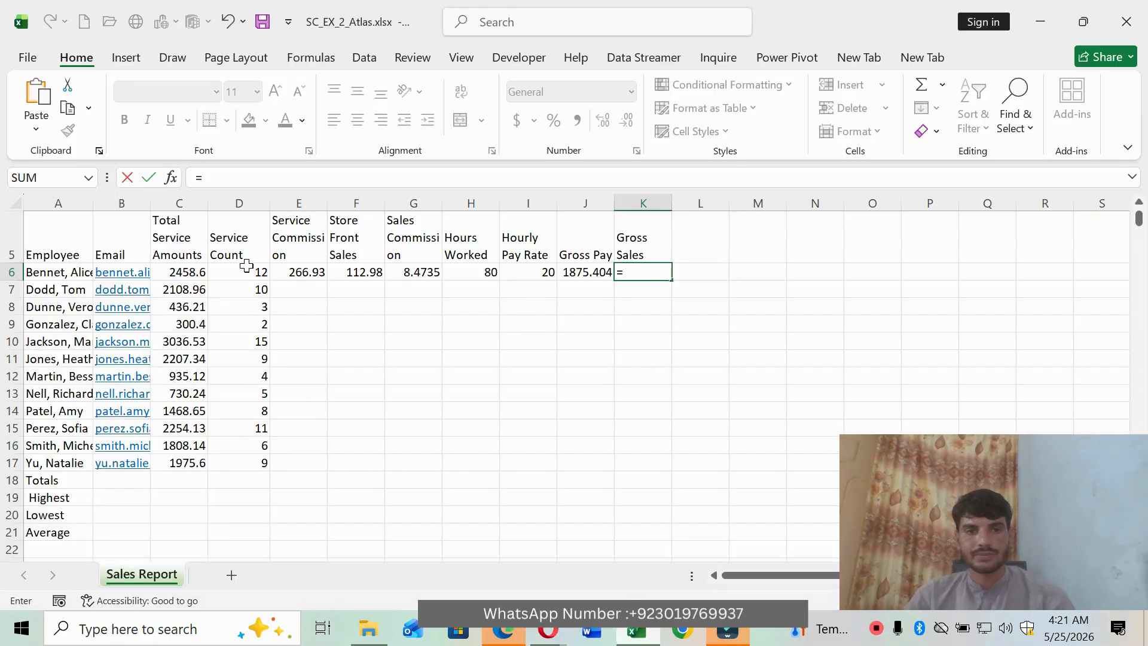
text(=)
click(189, 272)
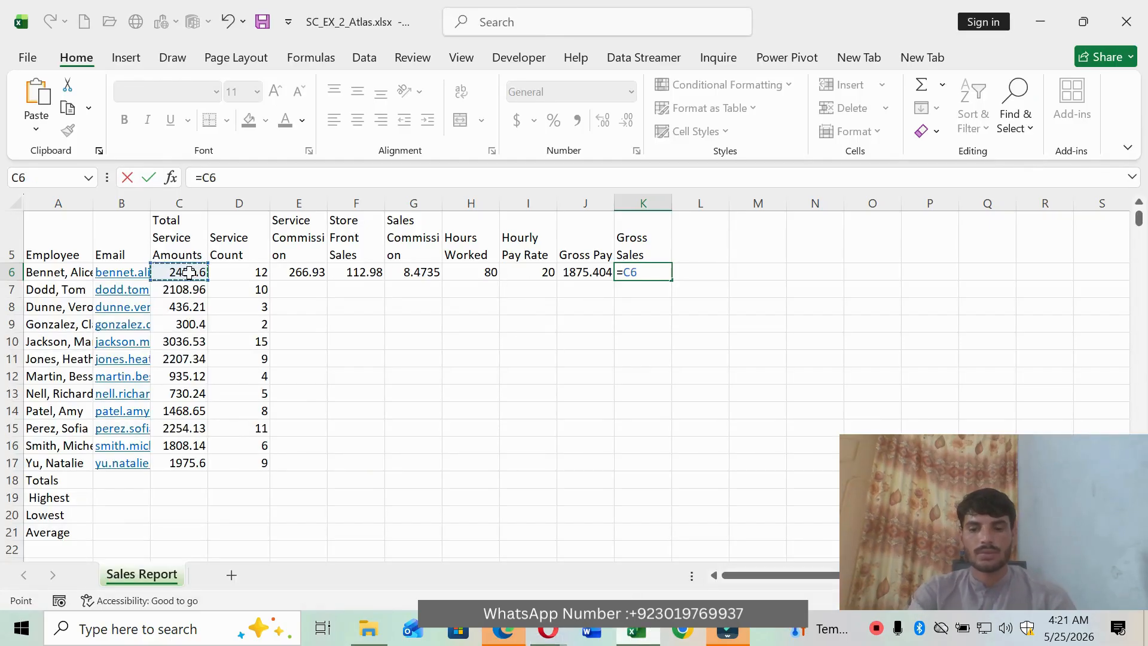
text(+)
Step: Check the next reference in step 4 on the MindTap page and add cell F6 to the Excel formula, making =C6+F6
mouse_move(548, 631)
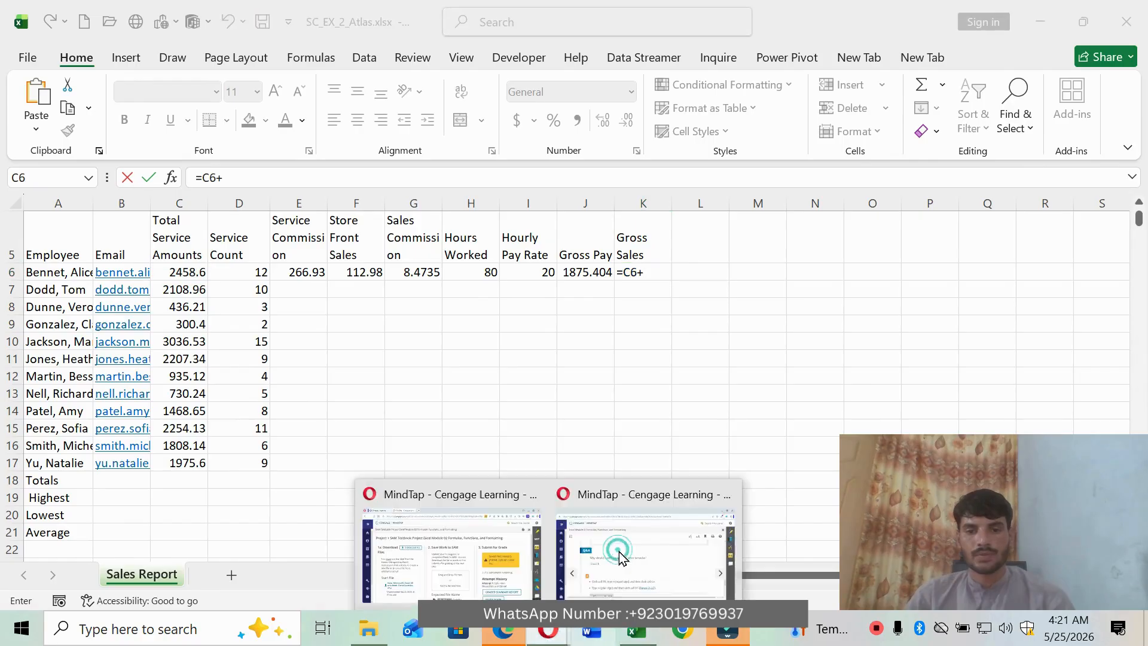
click(558, 493)
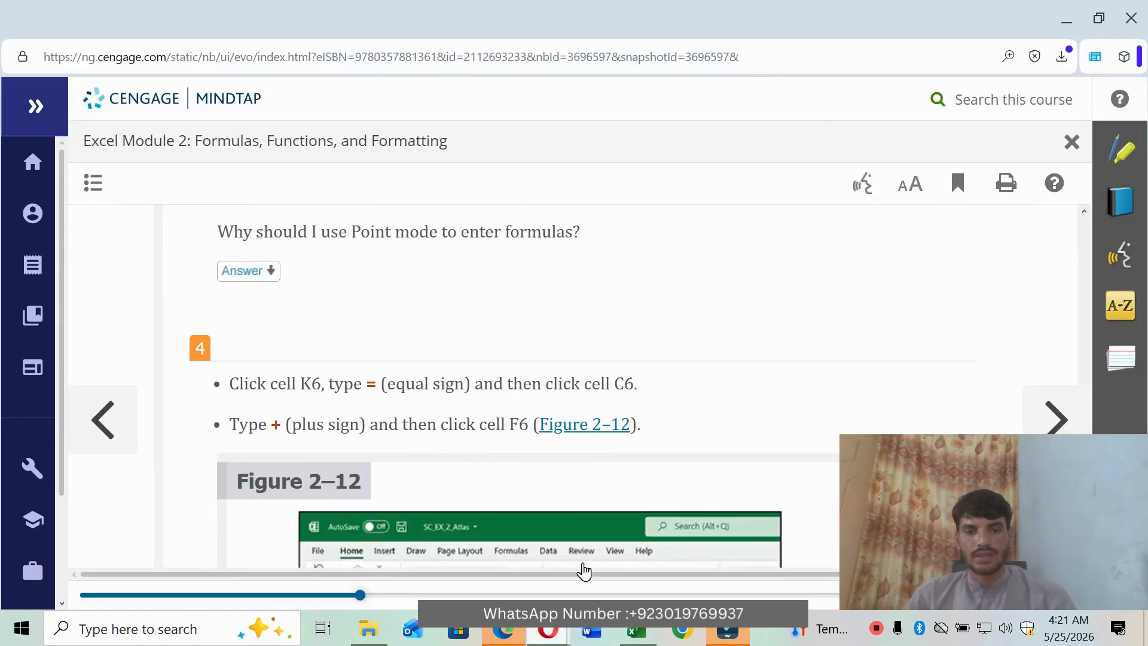
mouse_move(636, 633)
click(622, 542)
click(368, 271)
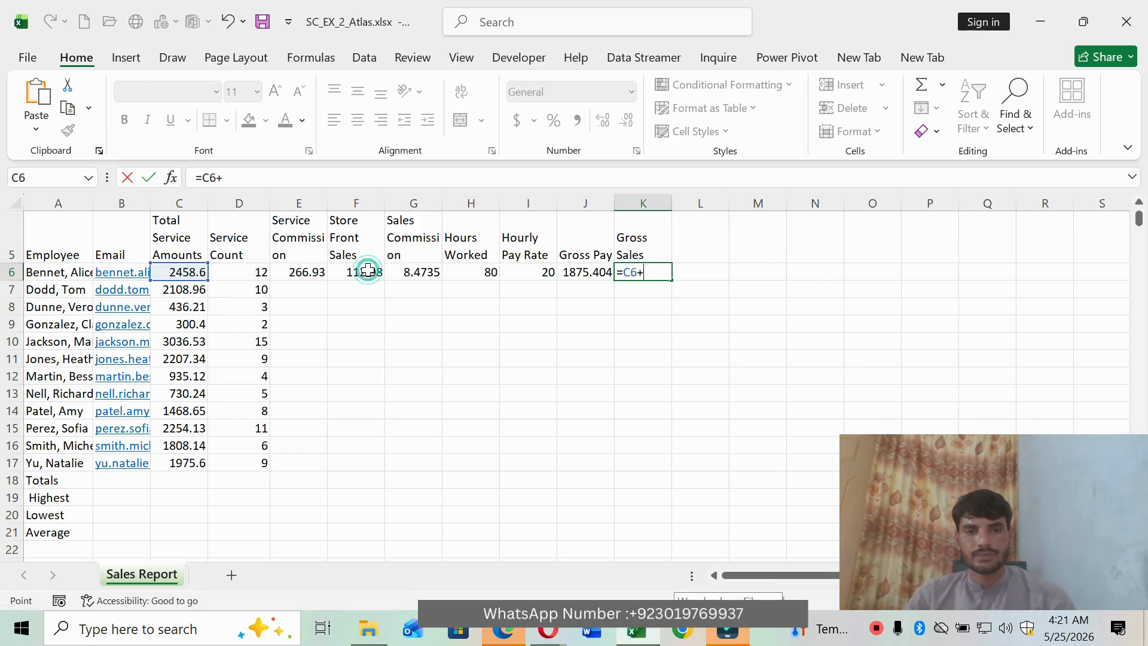
Step: Compare with Figure 2-12 and the final step 4 bullet on the MindTap page, and enter the formula =C6+F6 in K6
click(548, 631)
click(548, 518)
scroll(548, 518, down, 4)
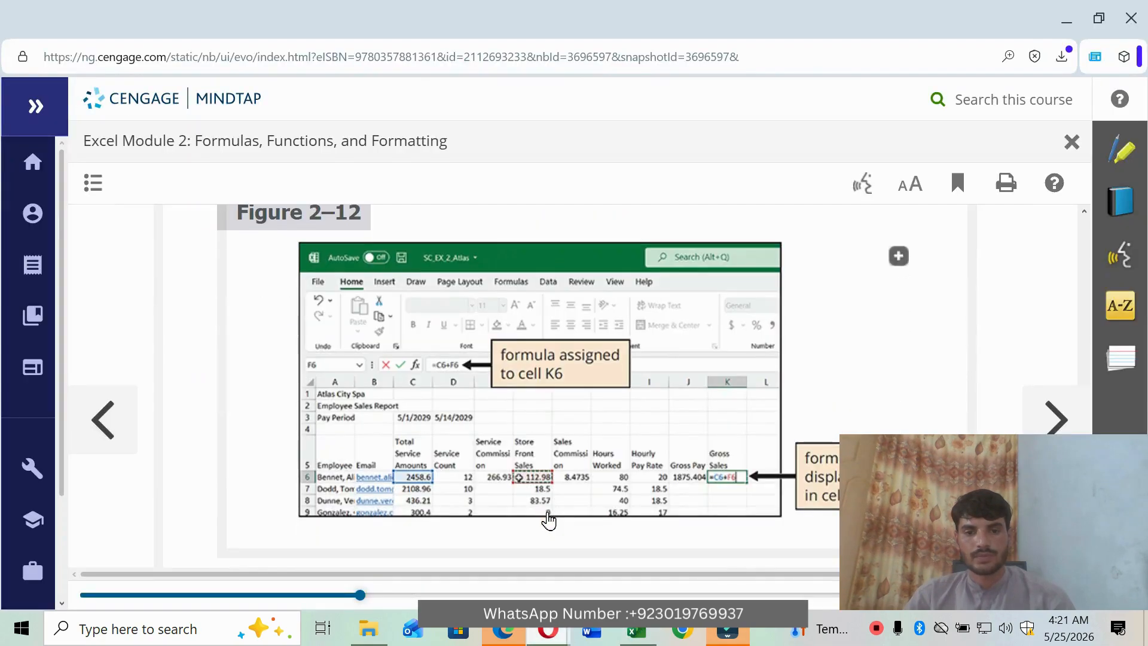
scroll(603, 513, down, 3)
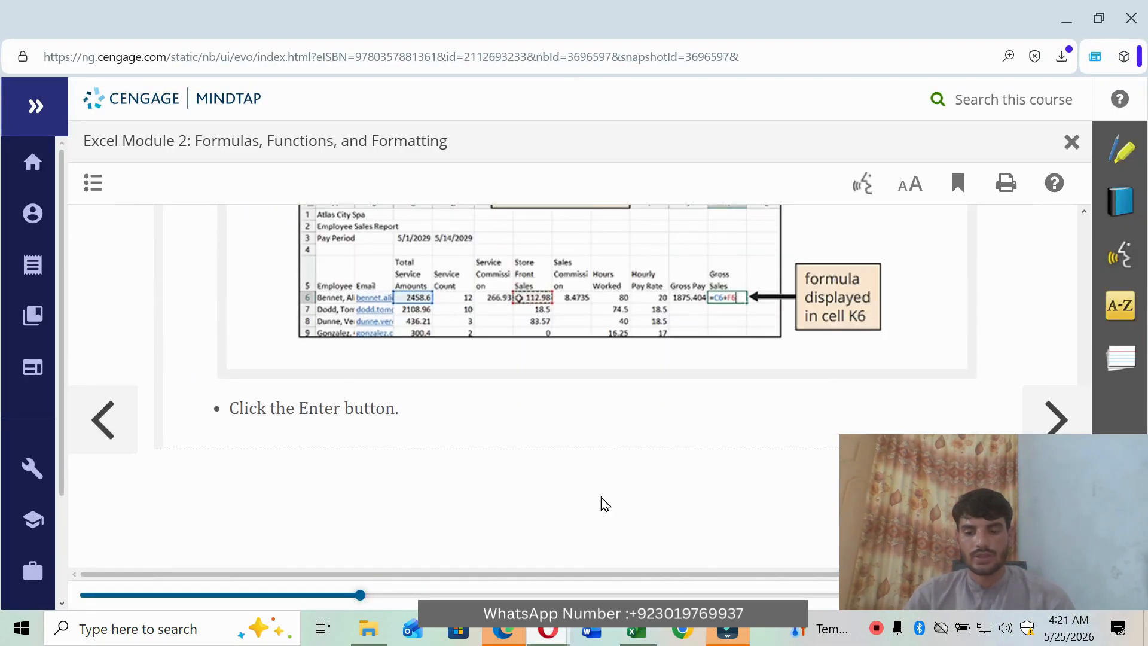
mouse_move(636, 632)
click(625, 526)
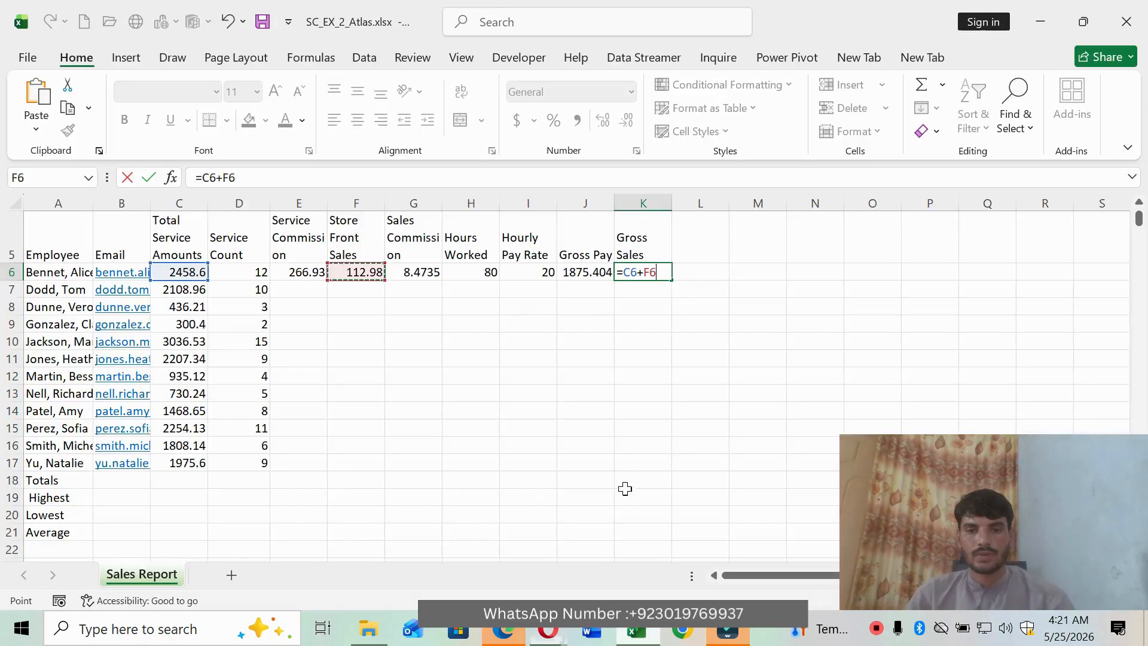
key(Return)
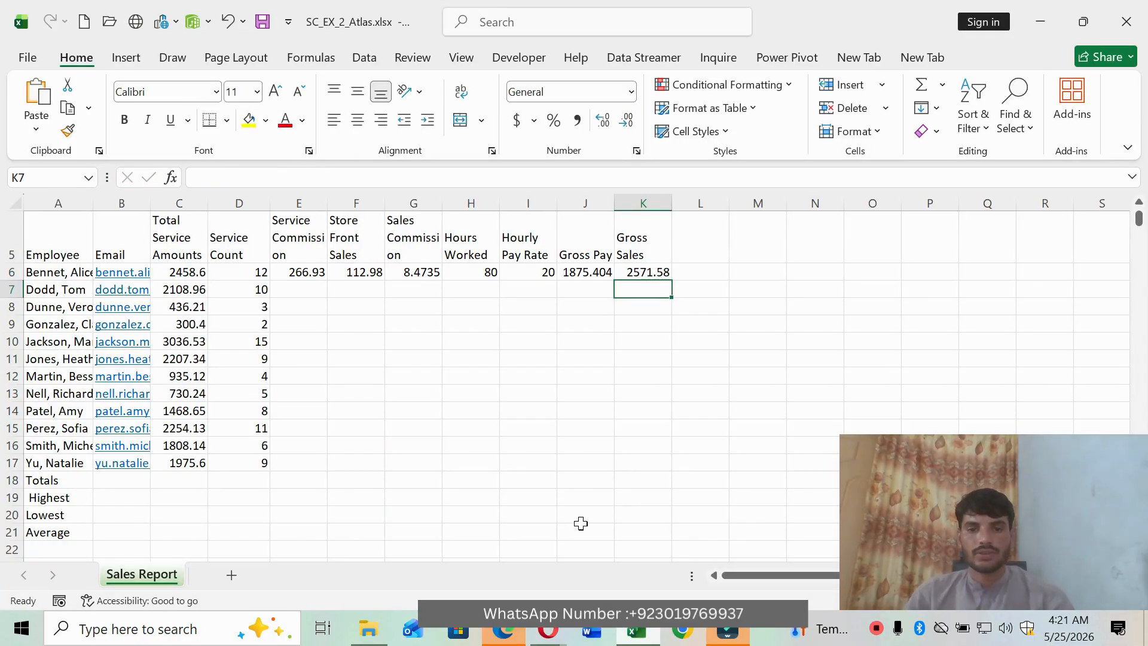
Step: Open the next MindTap section, EX 2-4e on copying formulas with the fill handle, and read steps 1 and 2
click(548, 631)
click(609, 576)
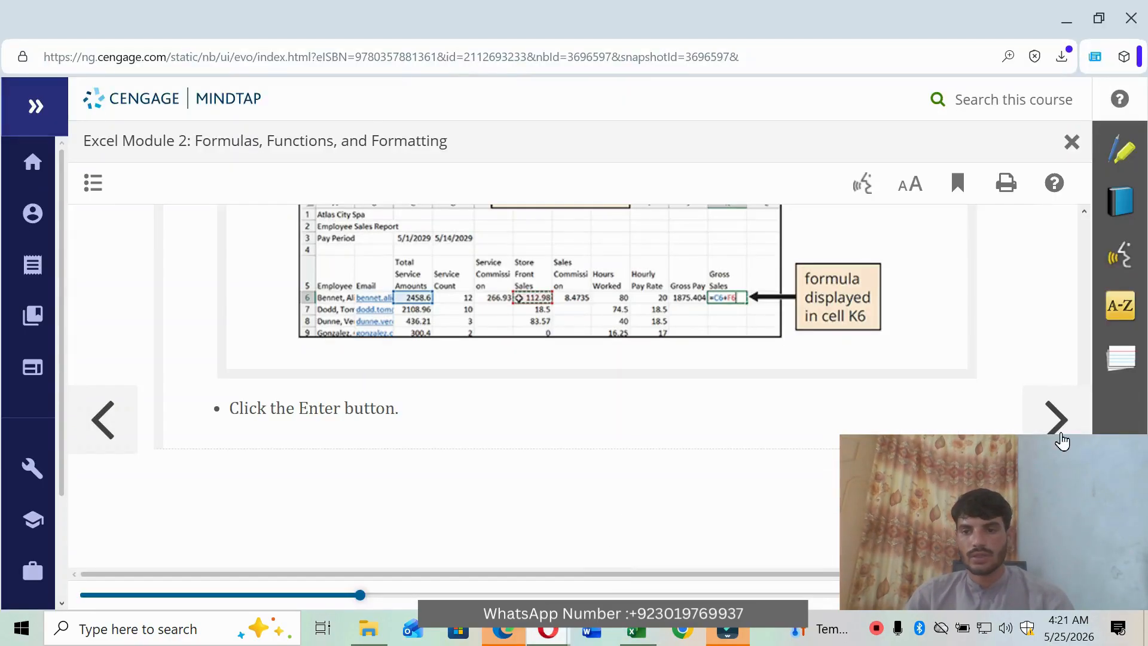
click(1058, 432)
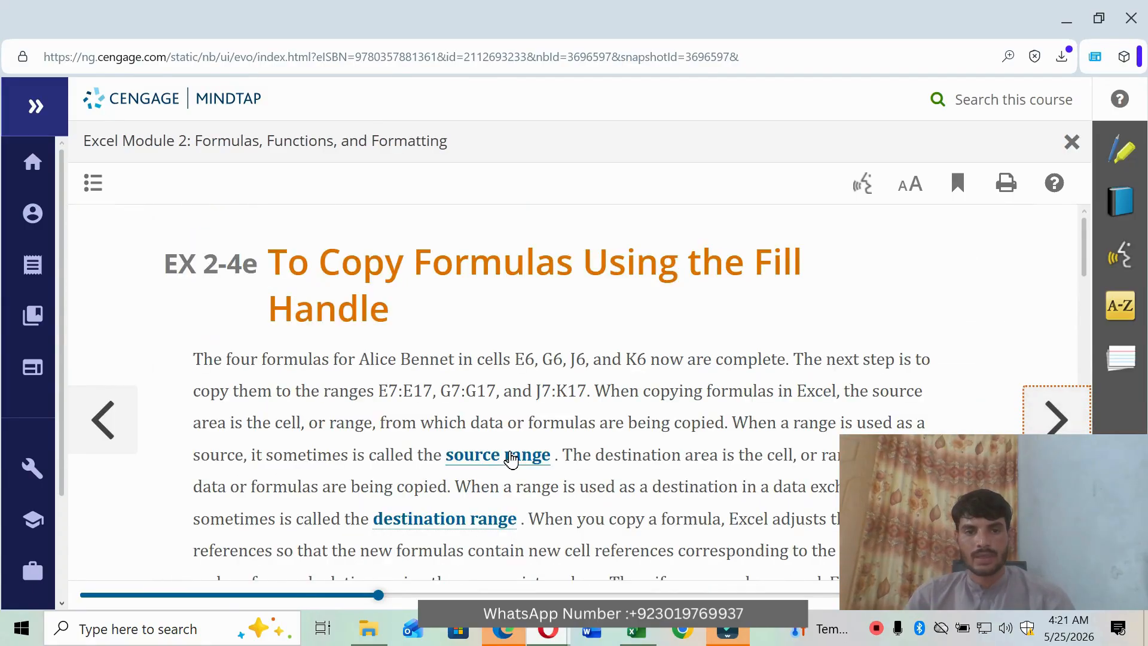
scroll(512, 460, down, 9)
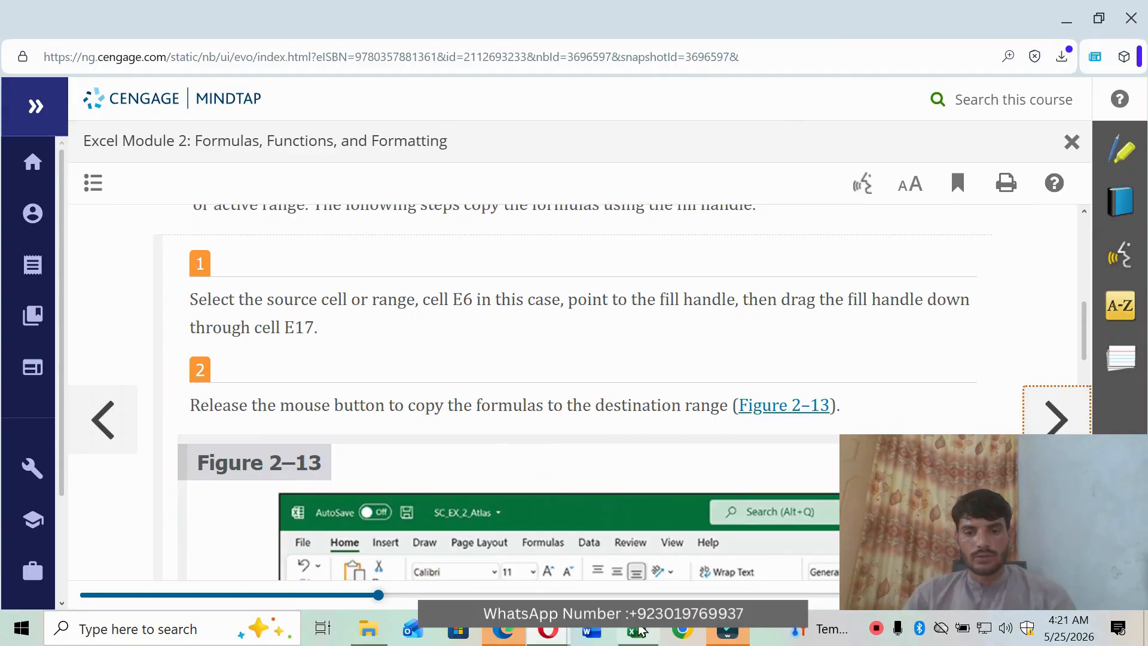
Step: Switch to Excel and copy the service commission formula from cell E6 down through E17
click(638, 629)
click(302, 272)
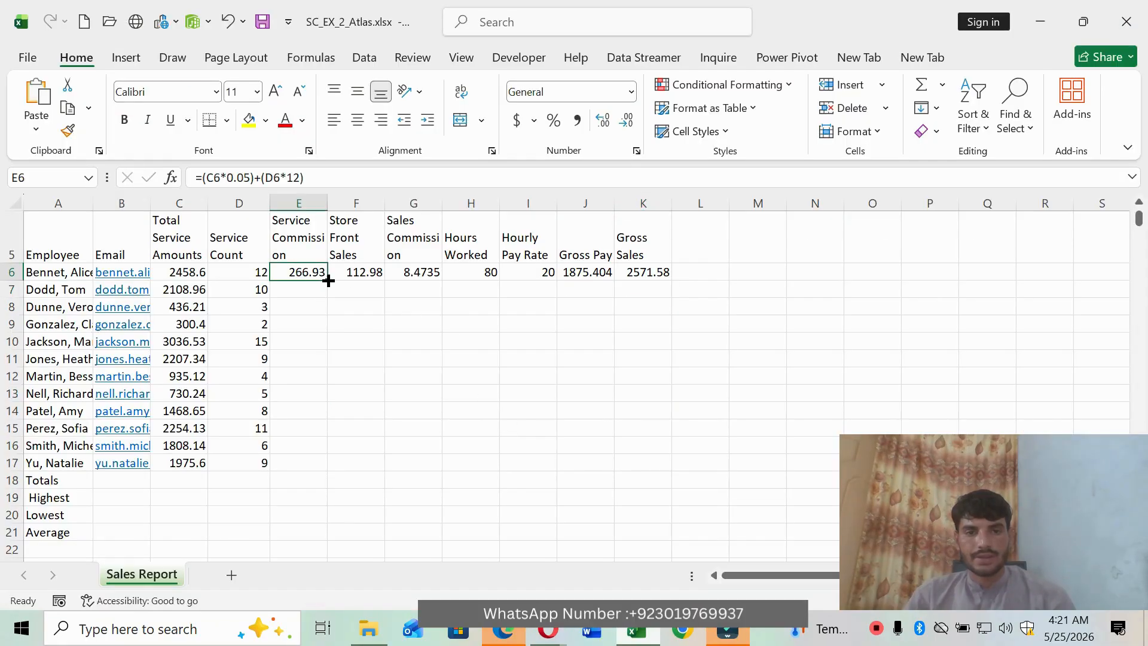
drag(327, 280, 334, 465)
click(308, 428)
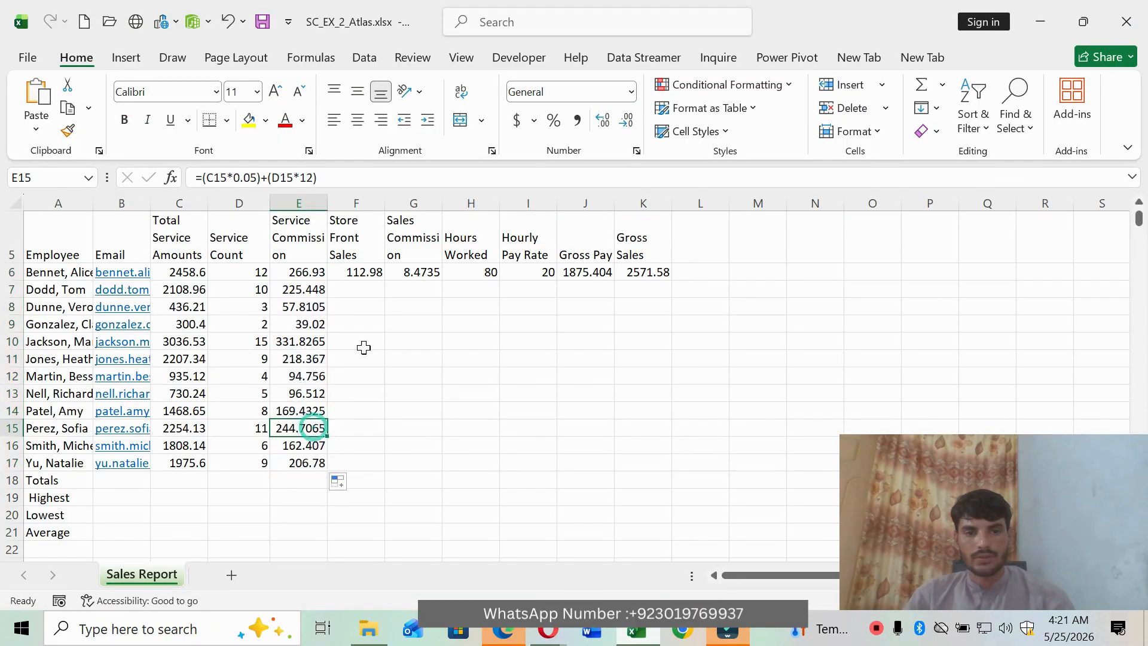
Step: Copy the Store Front Sales value from cell F6 down through F17 and select the sales commission formula in G6
click(364, 272)
drag(389, 285, 382, 466)
click(426, 270)
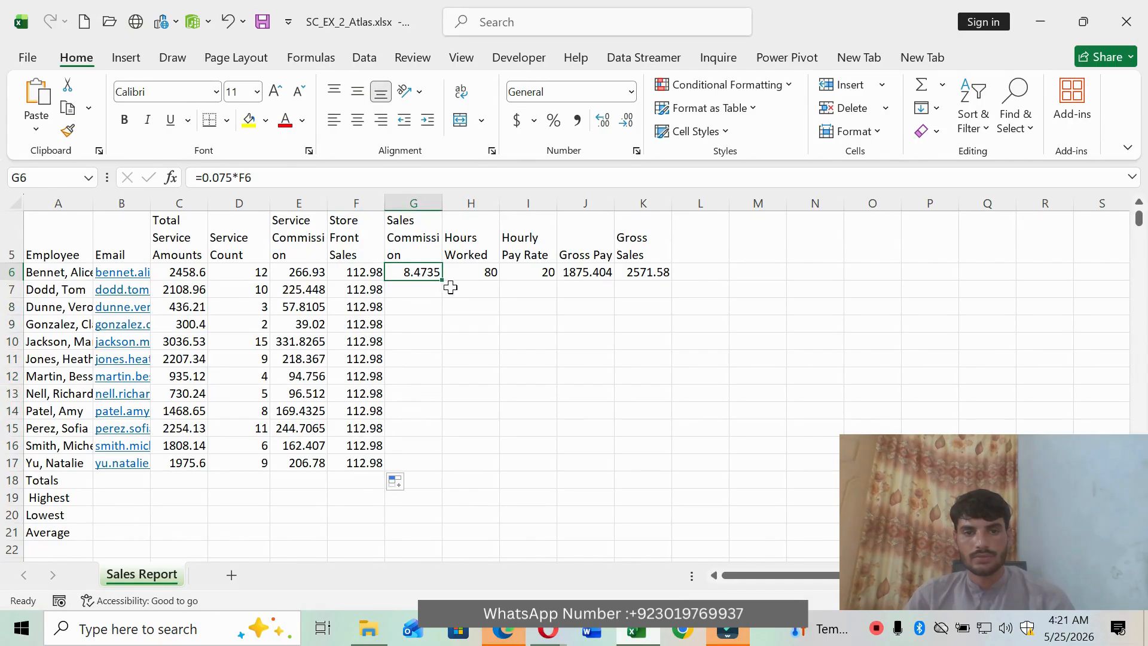
mouse_move(443, 283)
mouse_down()
mouse_move(443, 460)
mouse_move(451, 277)
mouse_up()
Step: Switch to the MindTap page and examine Figure 2-13 and steps 1 and 2 to see which ranges receive copied formulas
key(alt+Tab)
scroll(656, 499, down, 5)
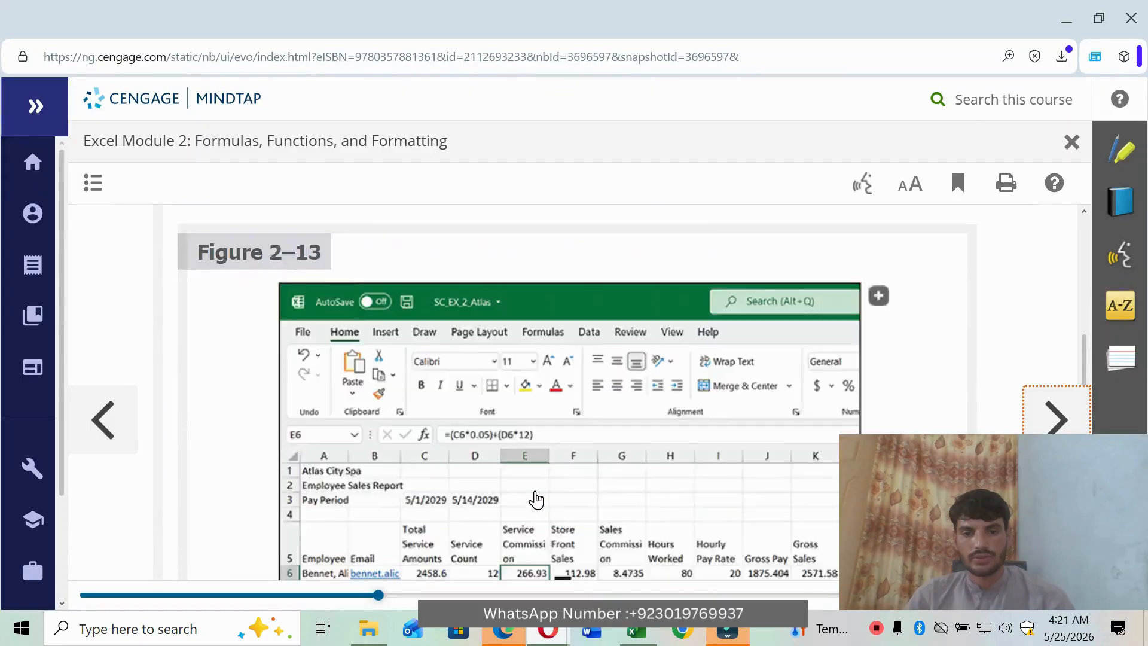
scroll(656, 499, down, 2)
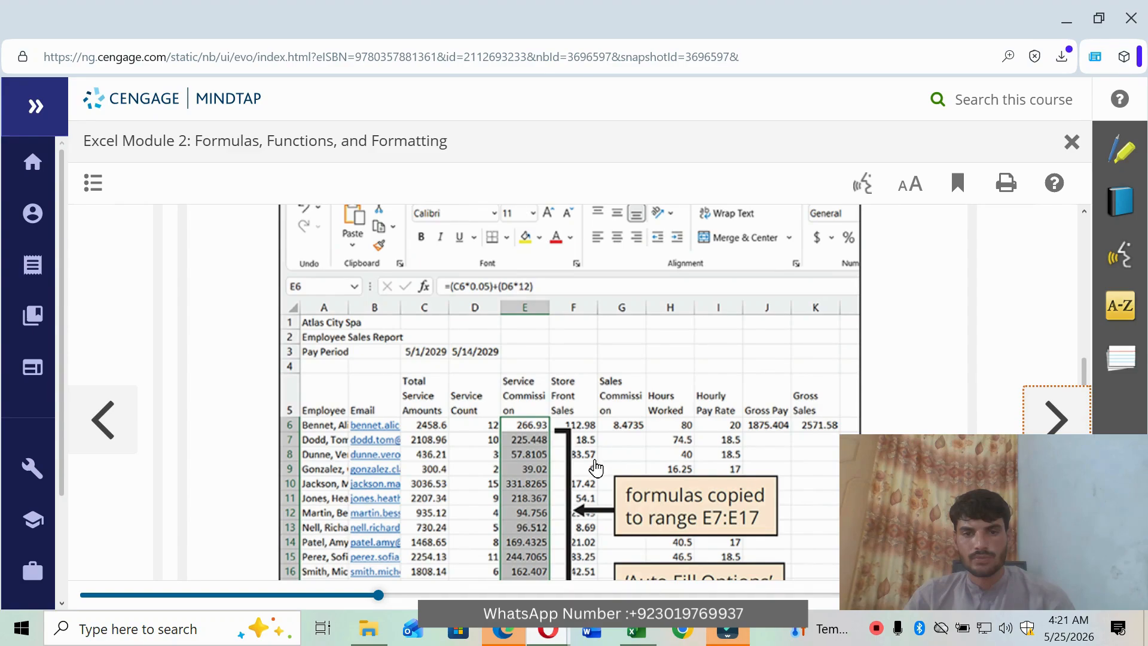
scroll(597, 468, up, 5)
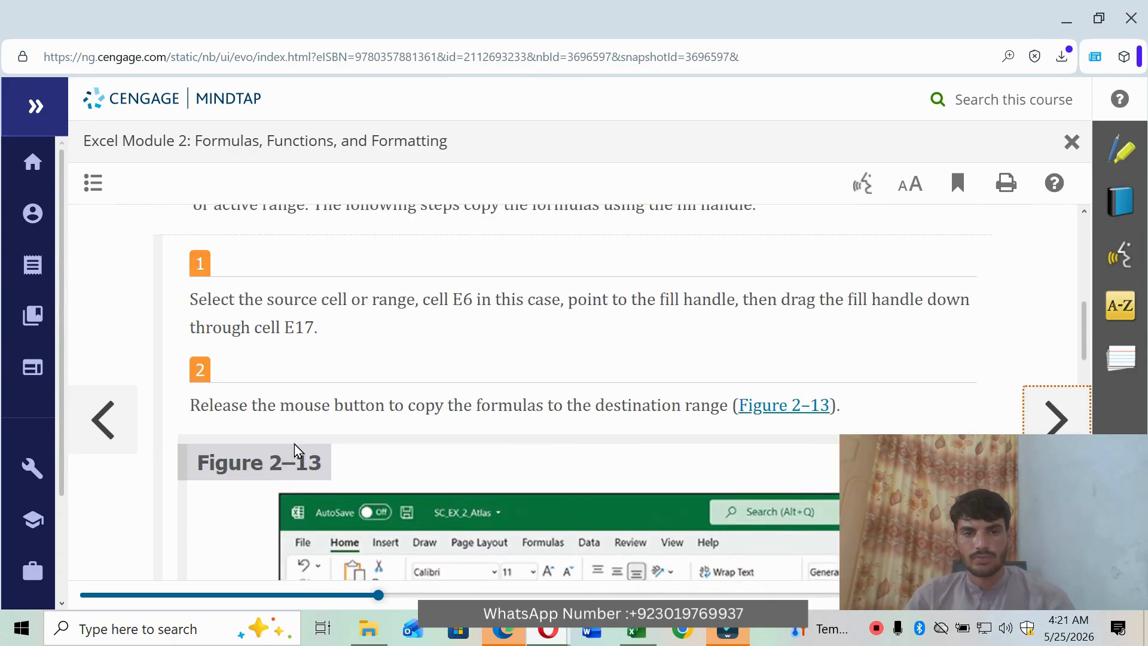
Step: Check Figure 2-9 in MindTap section EX 2-4d for the column F values, and undo the Store Front Sales fill in Excel
click(81, 429)
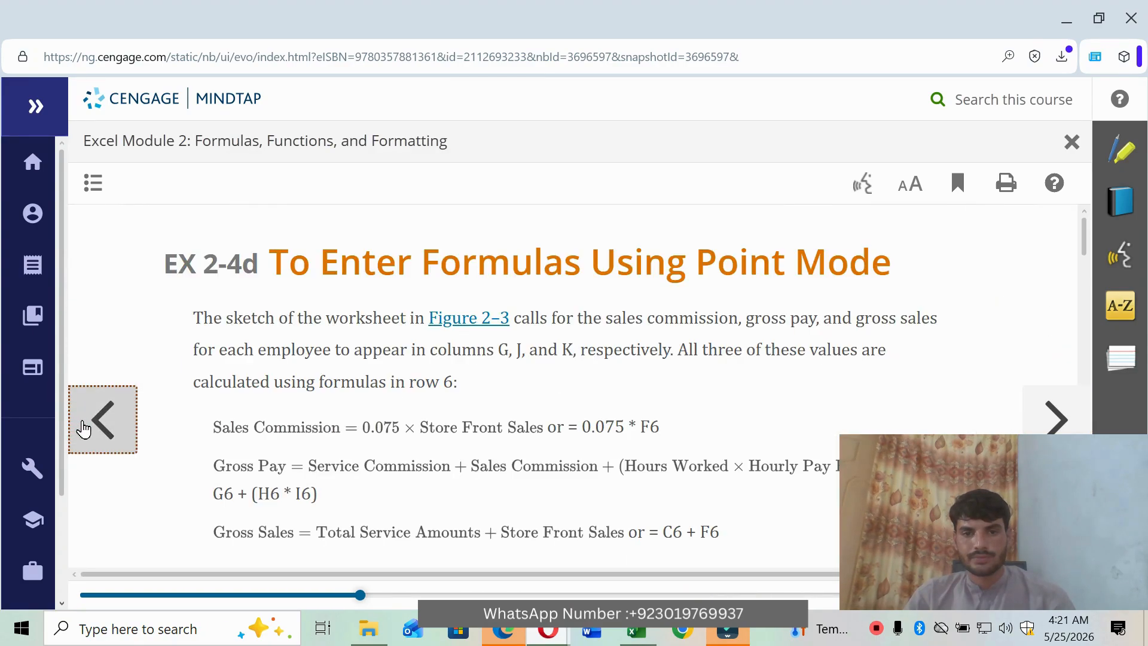
scroll(244, 418, down, 9)
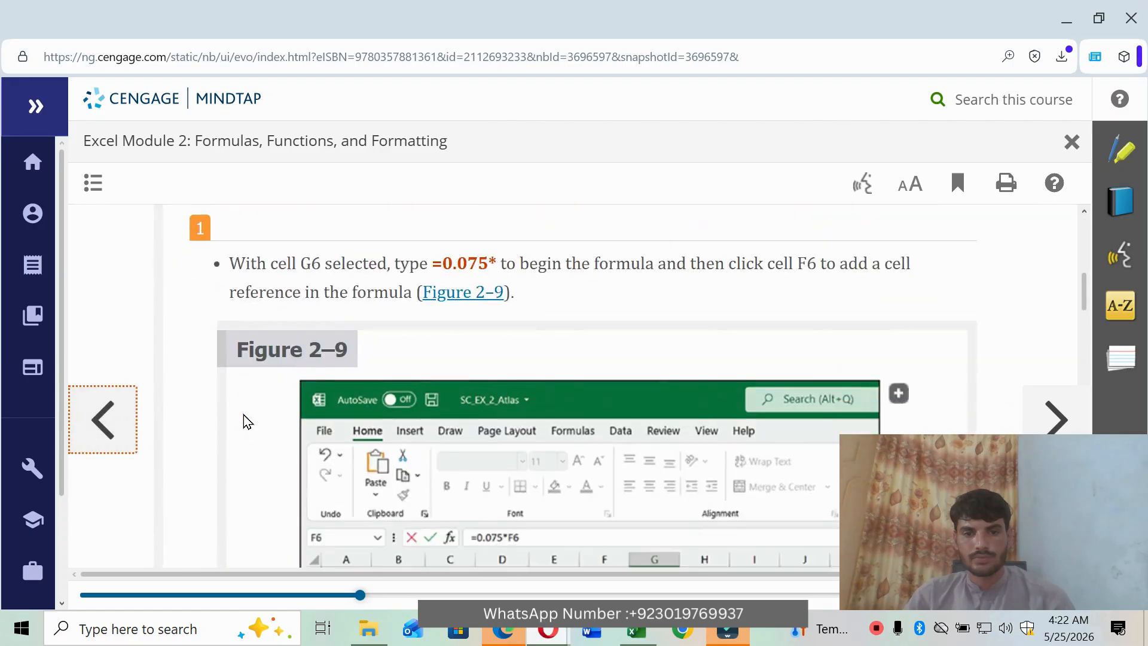
scroll(247, 422, down, 3)
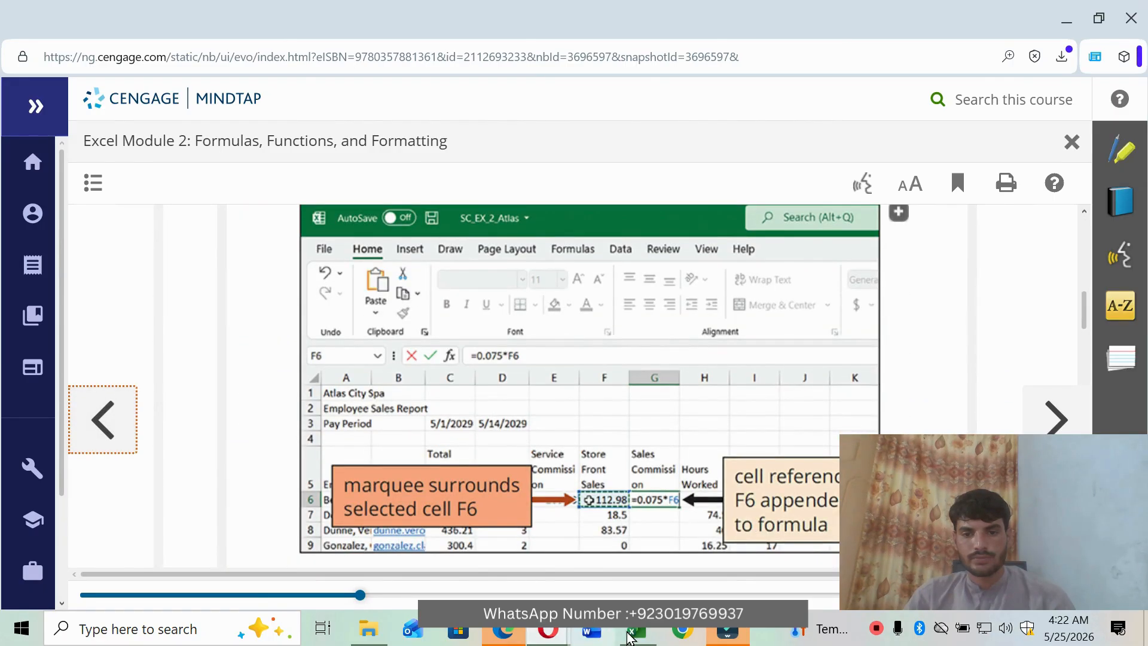
click(636, 634)
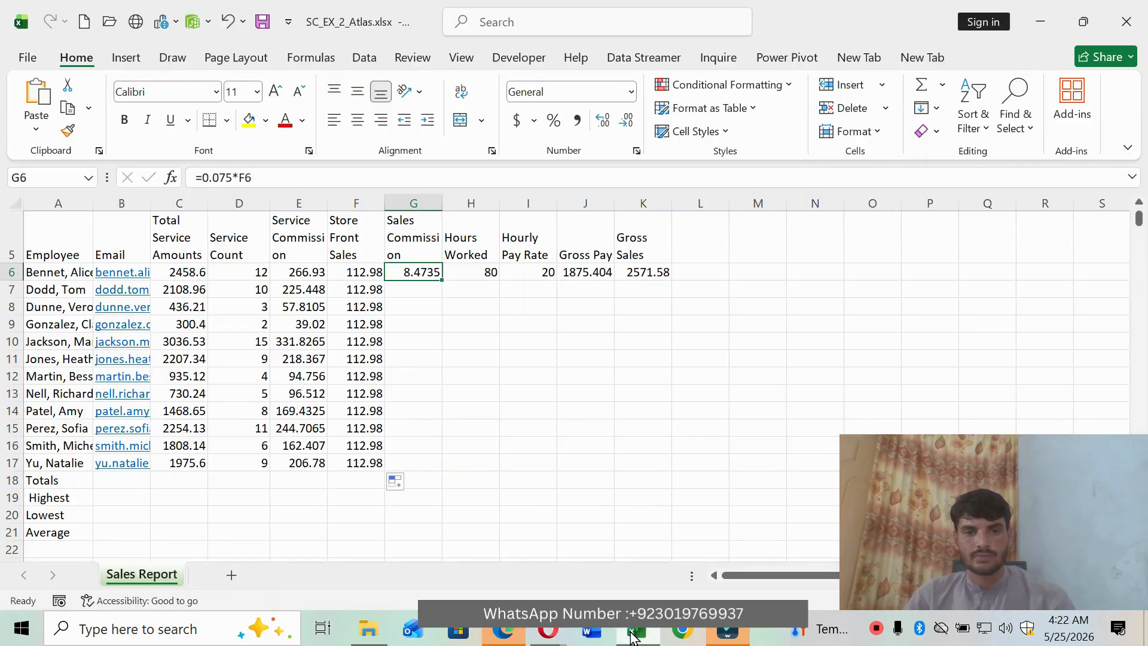
click(228, 25)
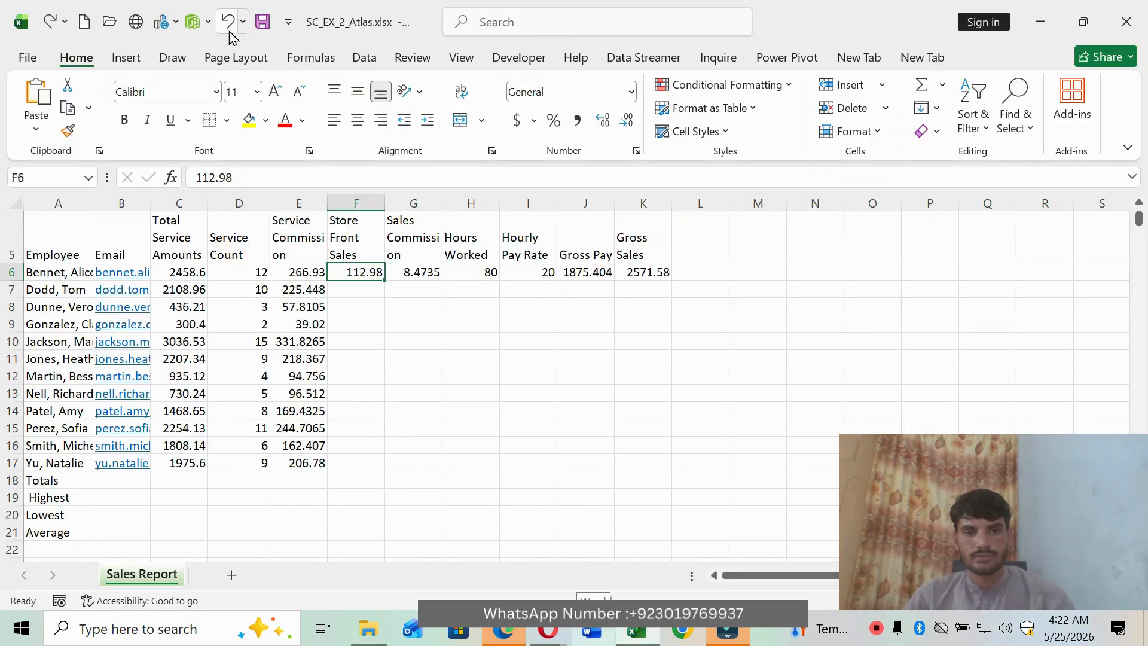
Step: Return to MindTap and reread the EX 2-4d Point mode steps and the figures showing the sales commission formula in G6
click(556, 634)
click(620, 563)
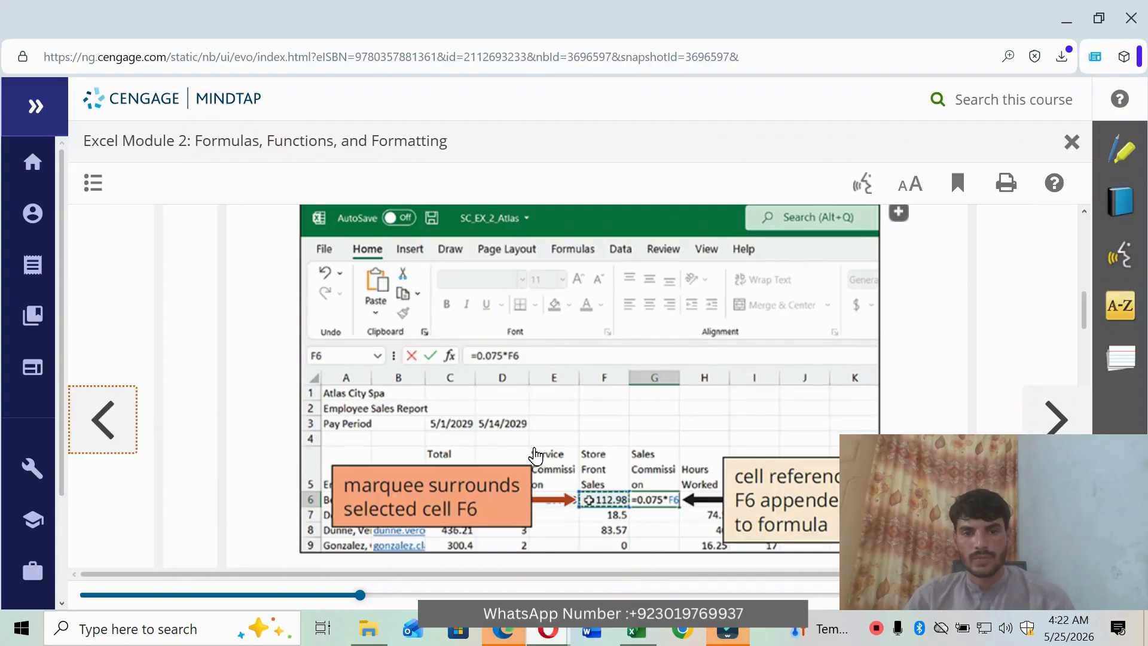
scroll(478, 445, down, 6)
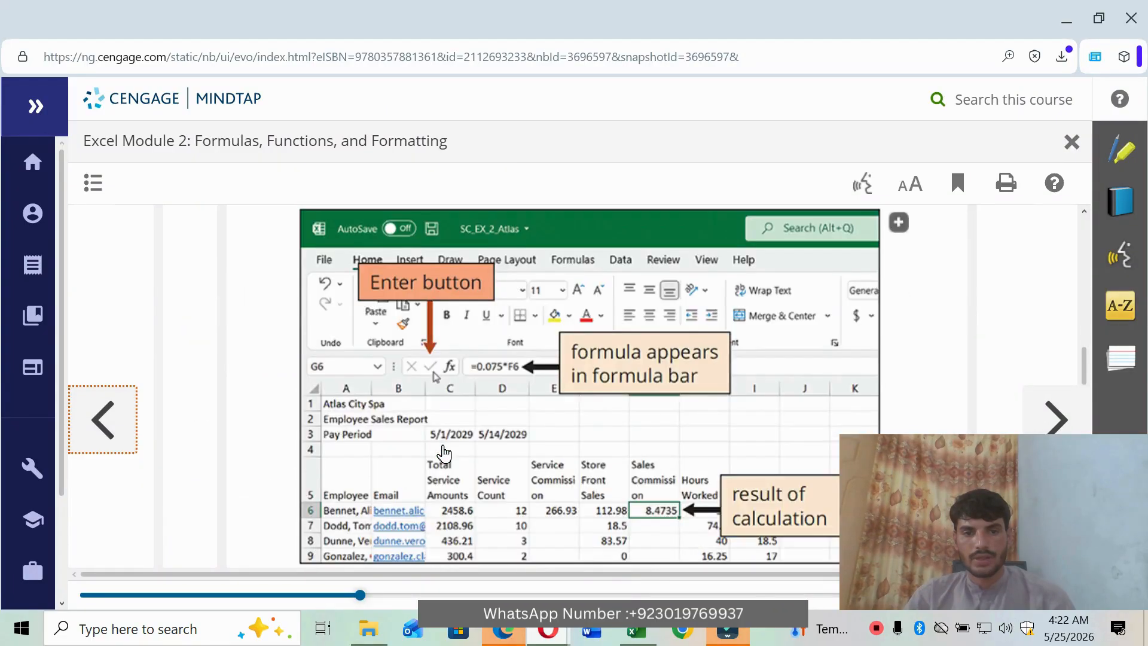
scroll(444, 454, down, 5)
scroll(447, 453, up, 14)
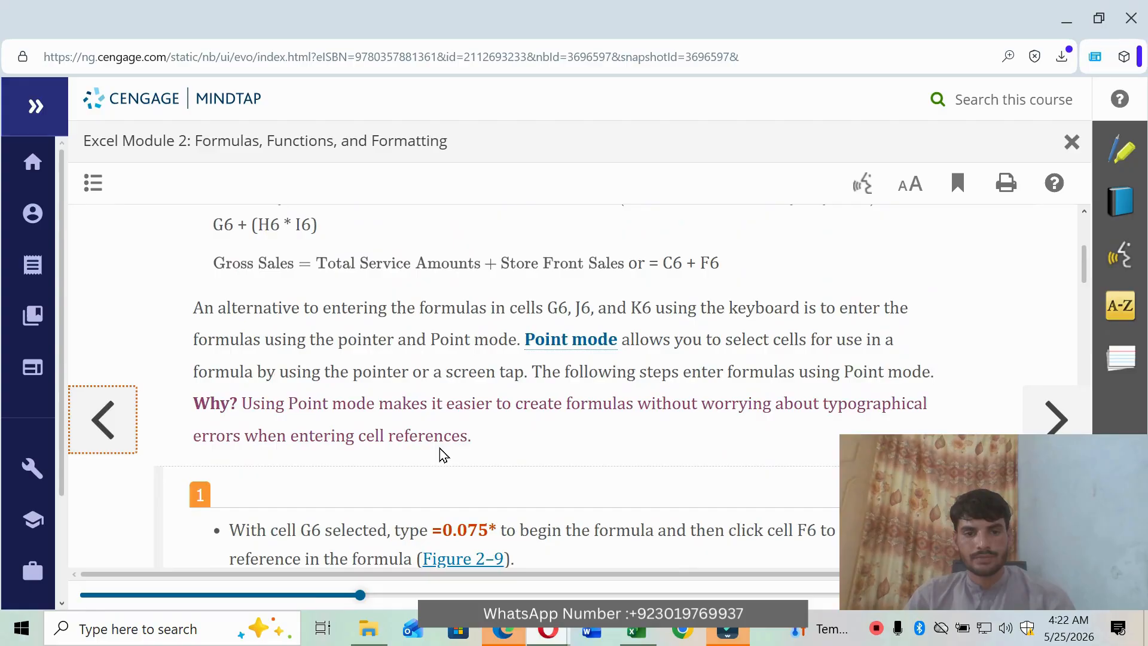
scroll(442, 454, up, 4)
scroll(441, 454, down, 4)
Step: Go back through the preceding MindTap sections and examine Table 2-3's formula examples and Table 2-2's order of operations
click(115, 428)
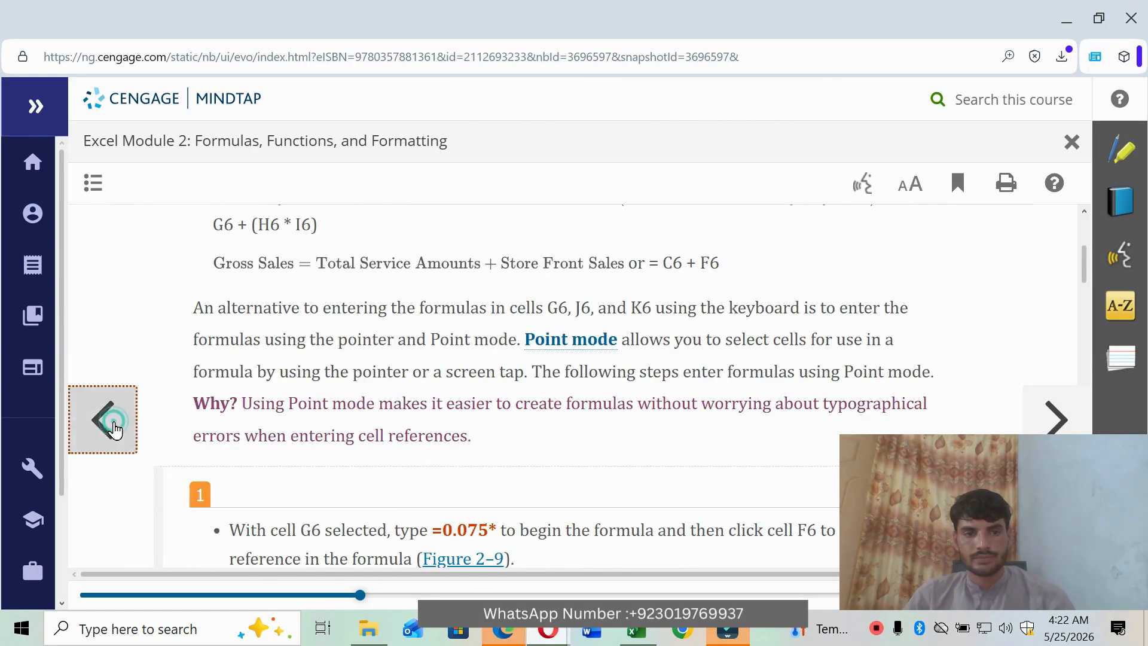
scroll(353, 389, down, 5)
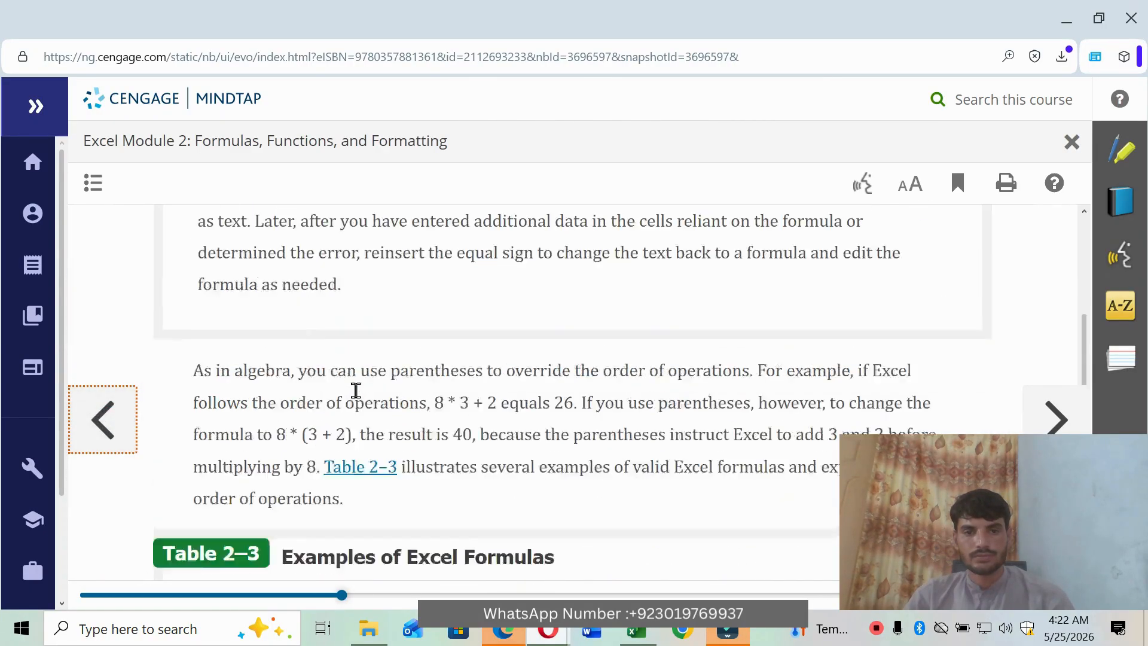
scroll(355, 390, down, 8)
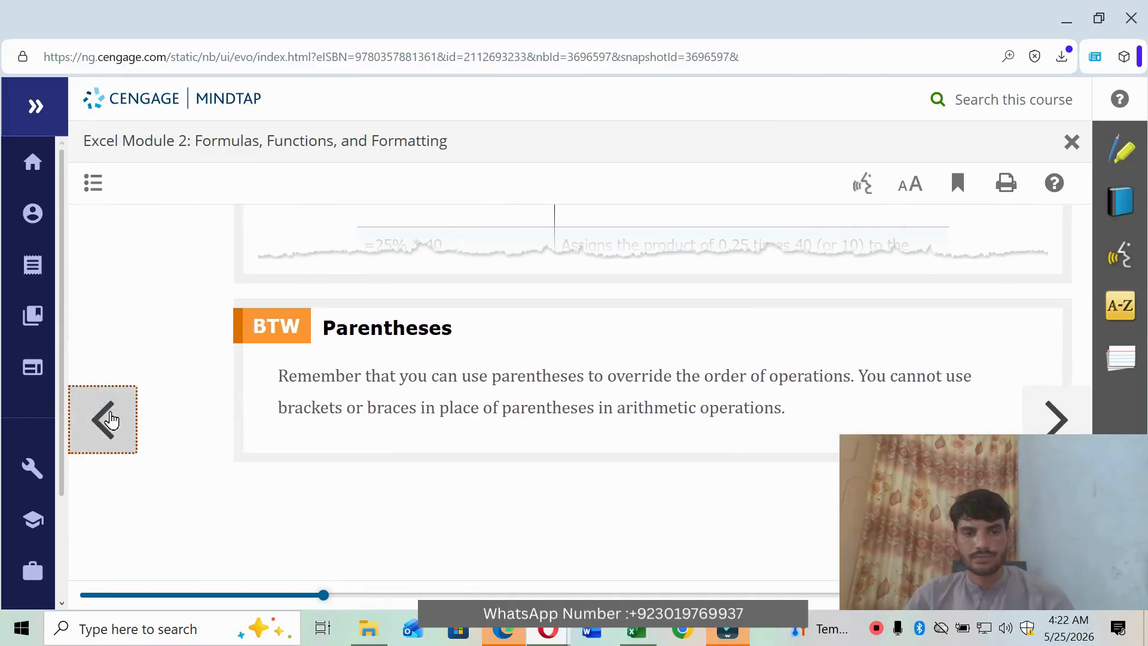
scroll(507, 449, down, 5)
scroll(507, 445, up, 5)
scroll(508, 445, down, 4)
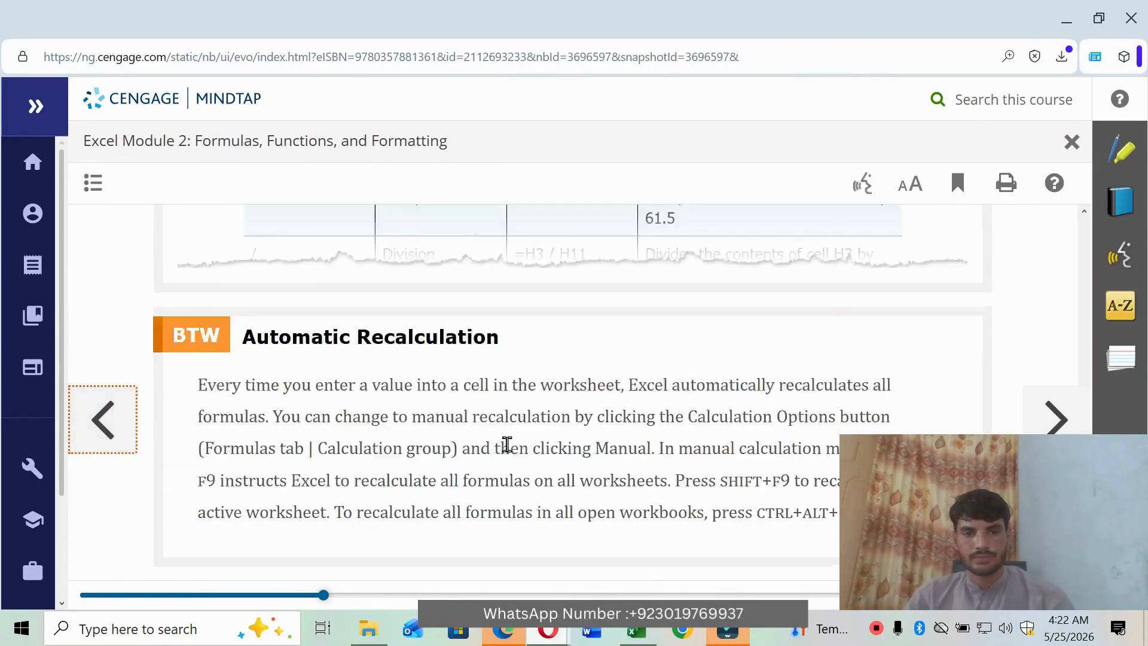
scroll(508, 445, down, 2)
scroll(507, 445, up, 5)
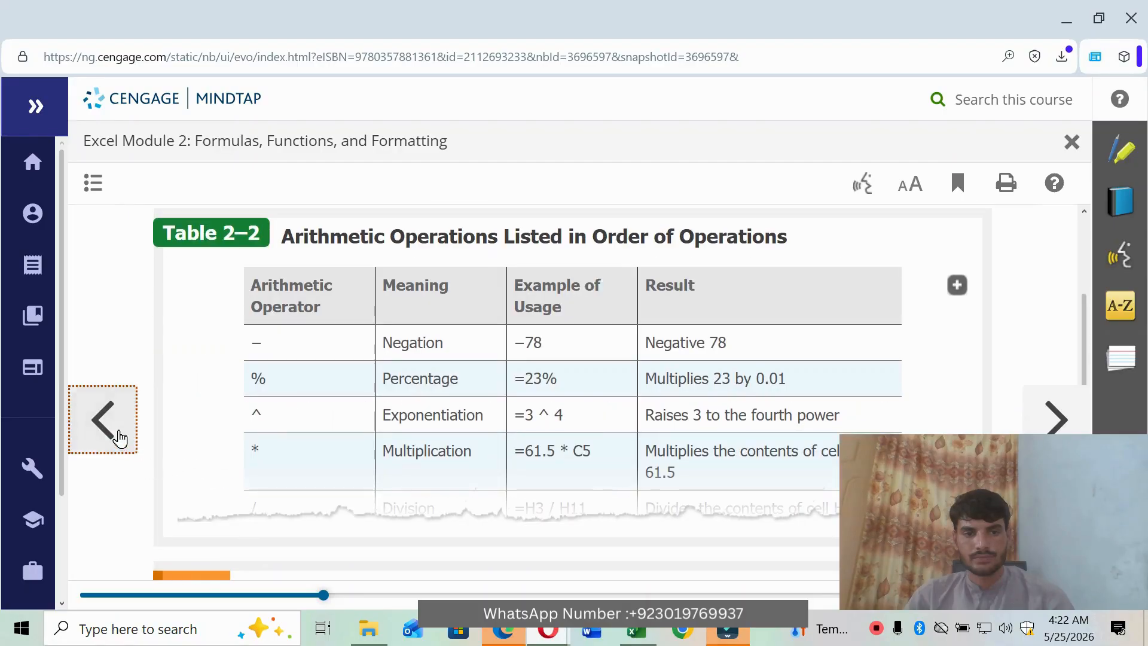
Step: Open section EX 2-4a and examine steps 1 and 2 and Figure 2-8 for the Store Front Sales values in column F
click(116, 436)
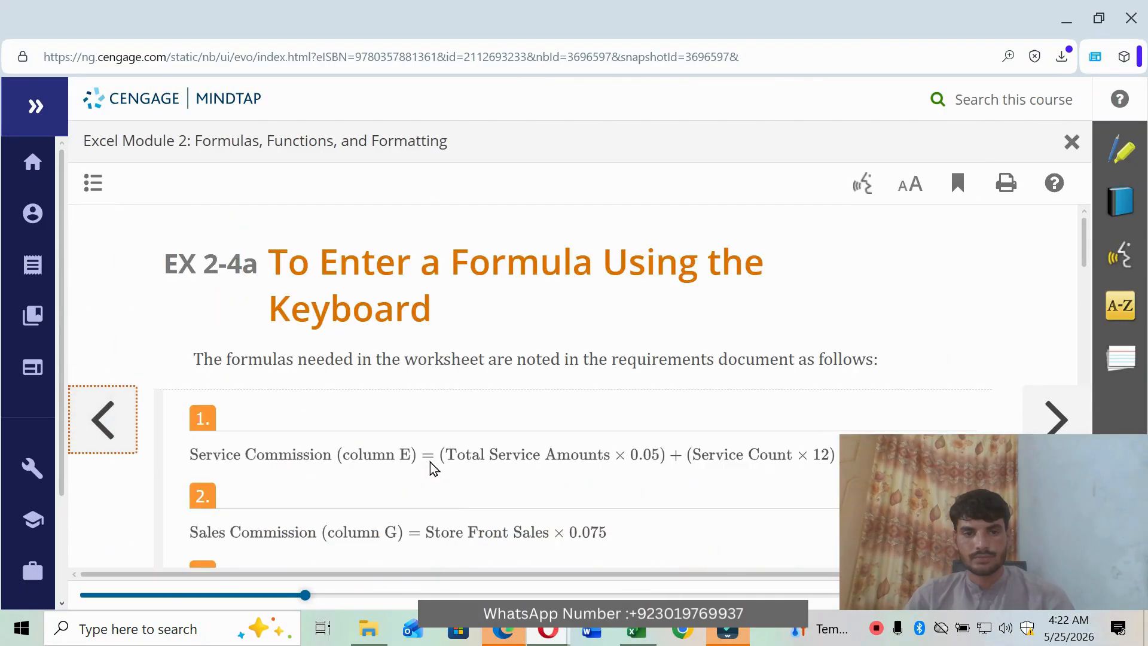
scroll(431, 469, down, 12)
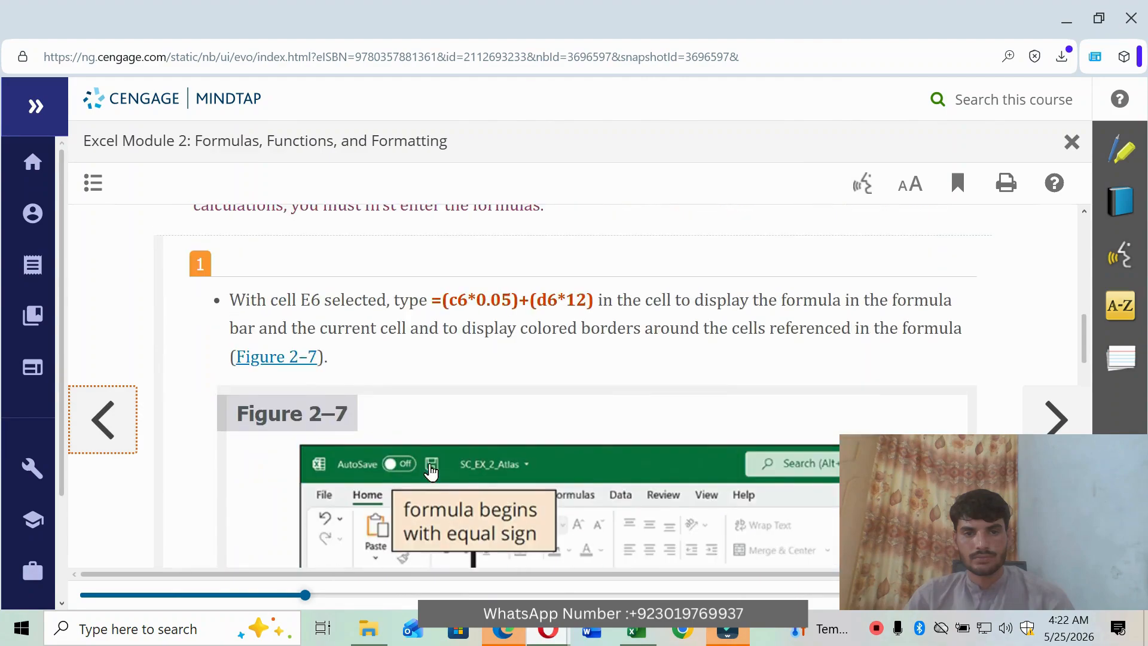
scroll(431, 472, down, 12)
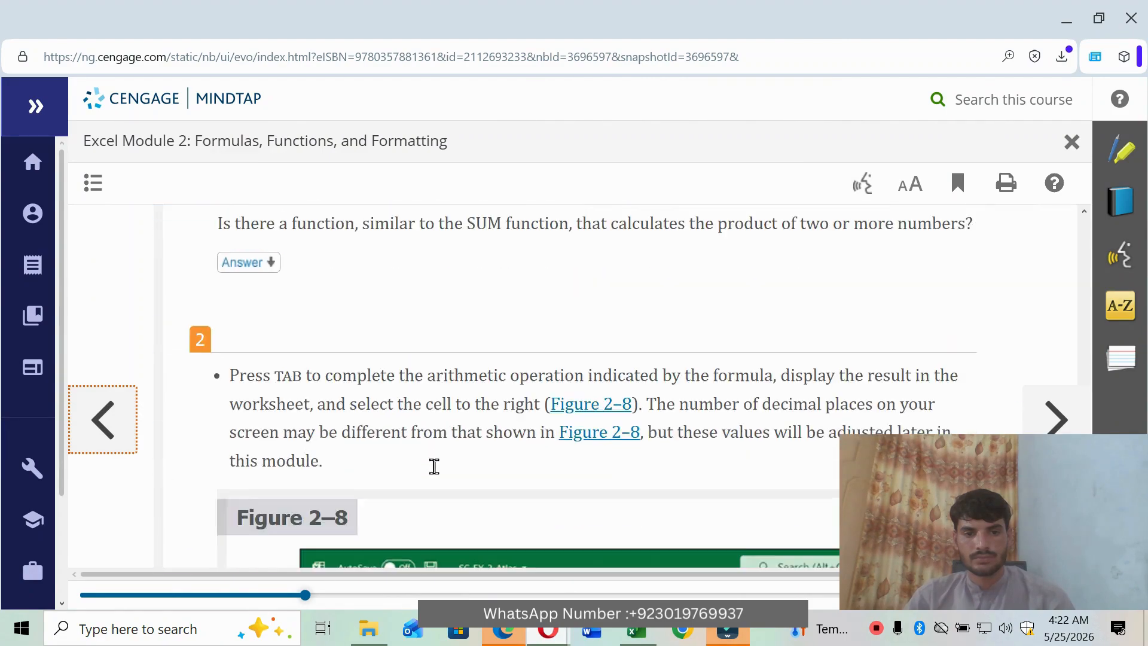
scroll(434, 466, down, 6)
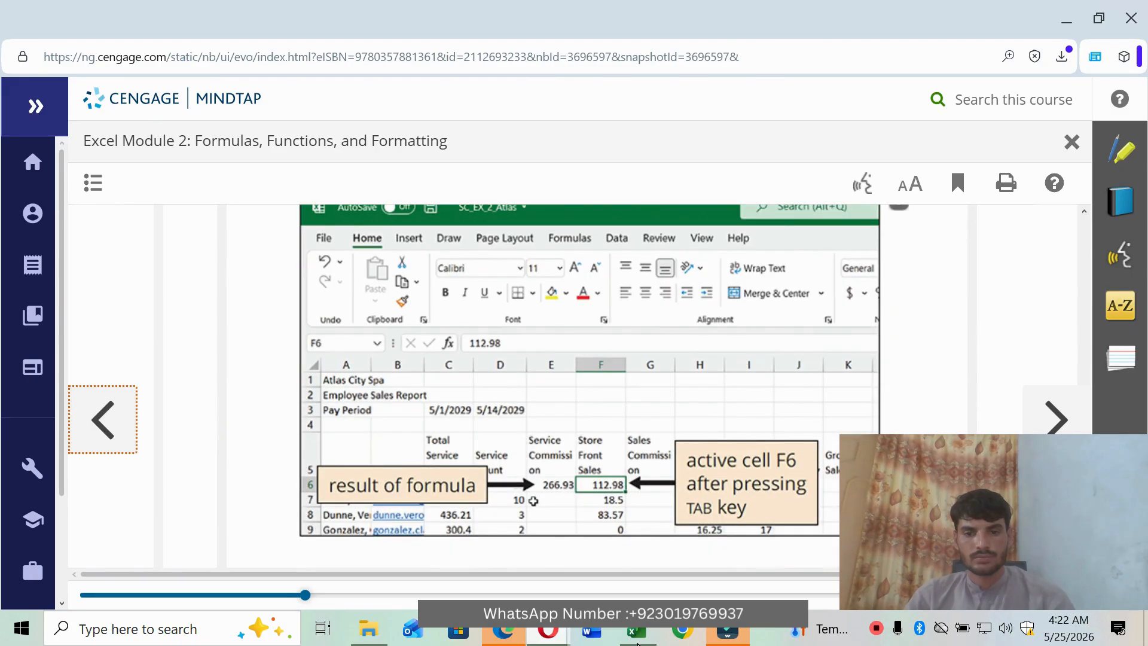
Step: Check the Store Front Sales column in the Excel worksheet and switch to the SAM Textbook Project page in Opera
click(638, 644)
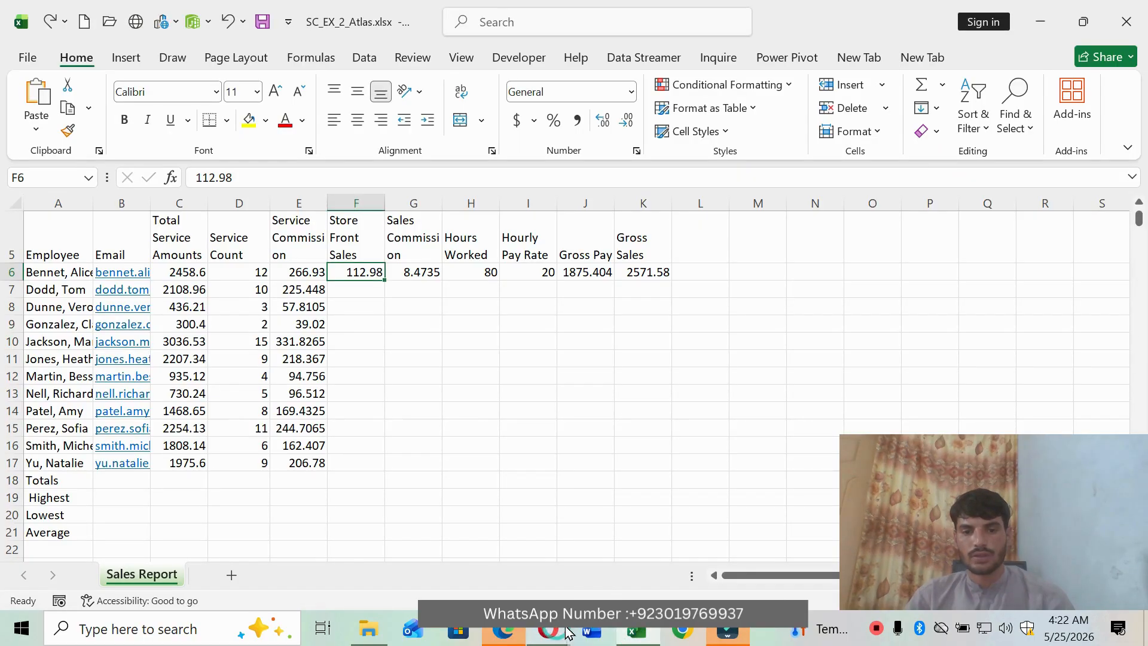
click(548, 631)
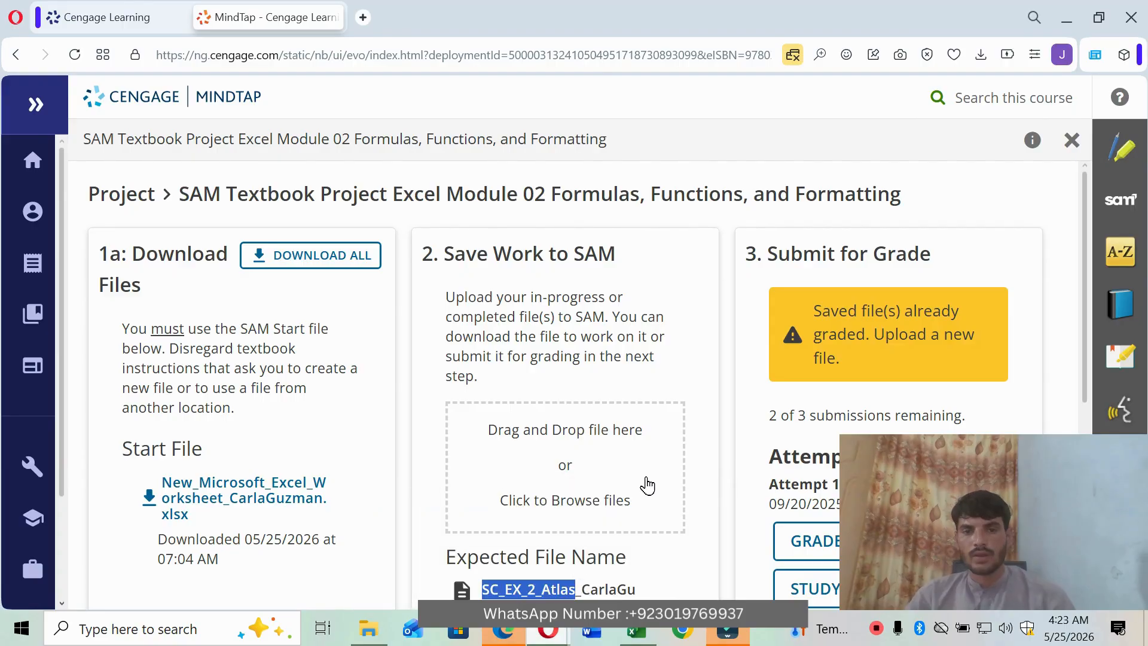